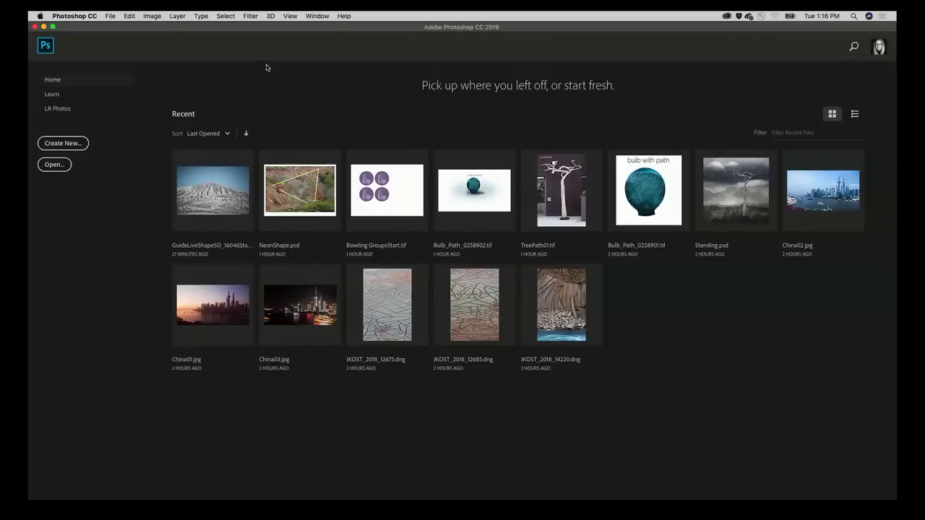
# - Switch from the Home screen to the workspace and back, view LR Photos, and return to the recent files
pyautogui.click(44, 48)
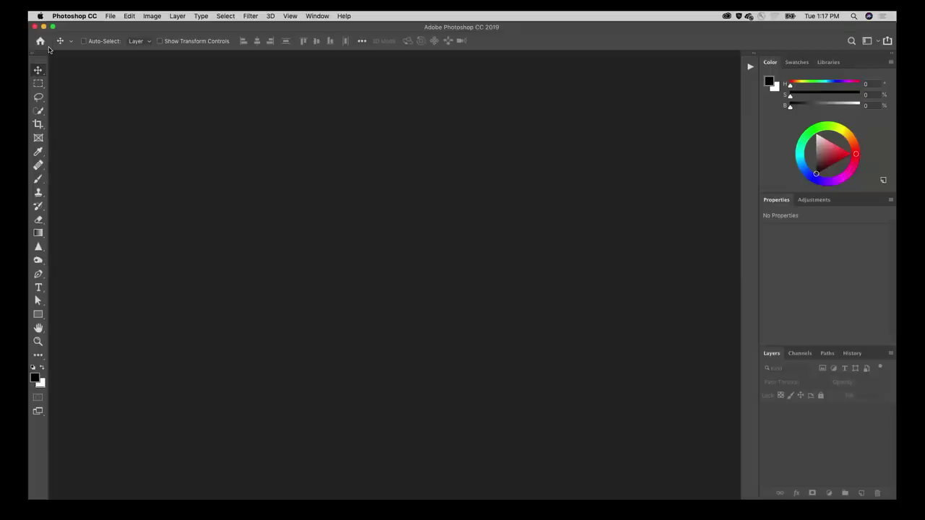
pyautogui.click(40, 42)
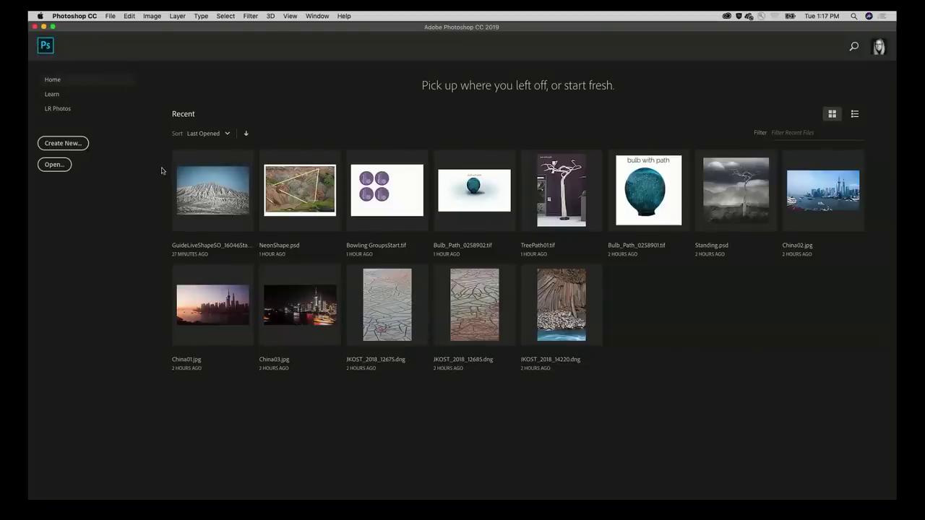
pyautogui.click(62, 110)
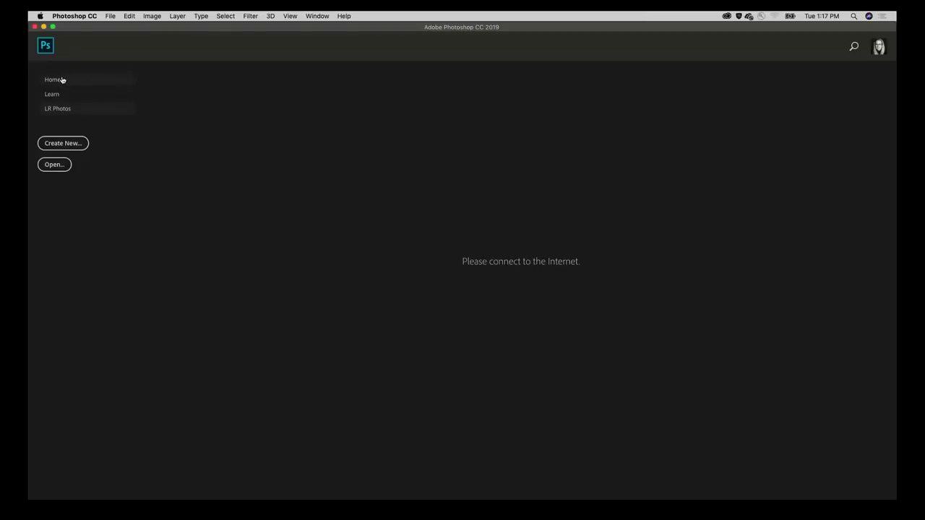
pyautogui.click(62, 80)
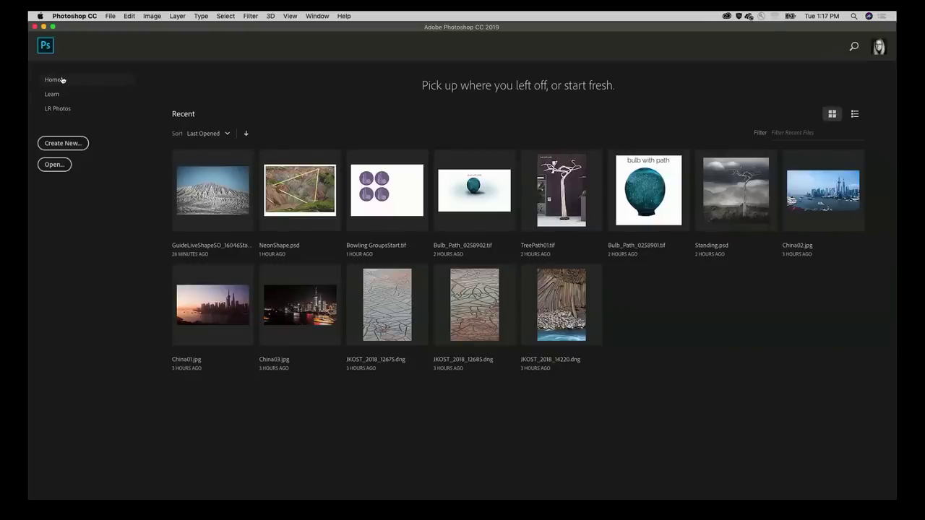
# - Examine the Interface preferences and the Highlight Color choices, selecting Blue
pyautogui.press('super+k')
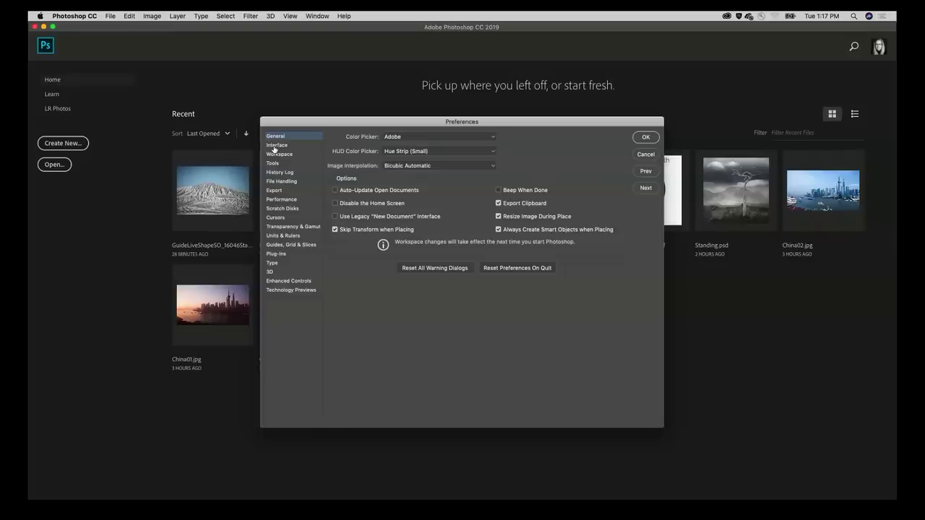
pyautogui.click(274, 147)
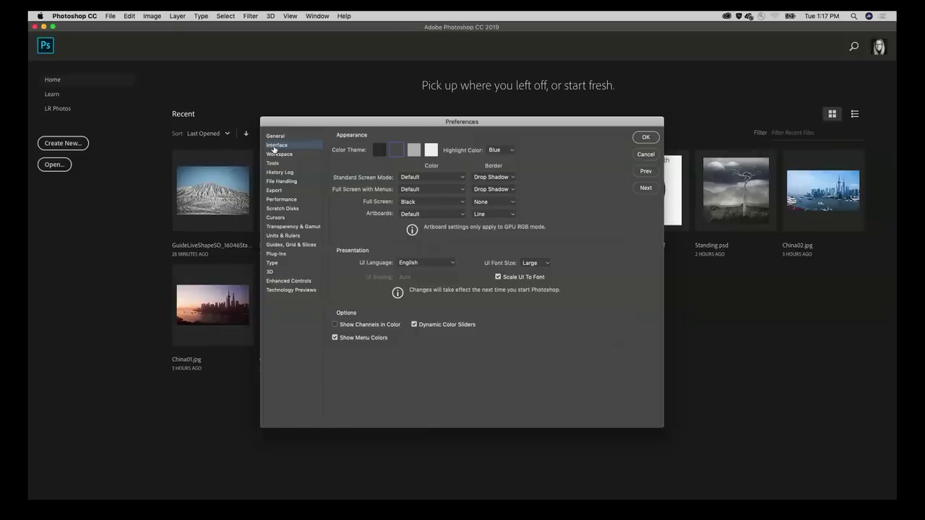
pyautogui.click(502, 152)
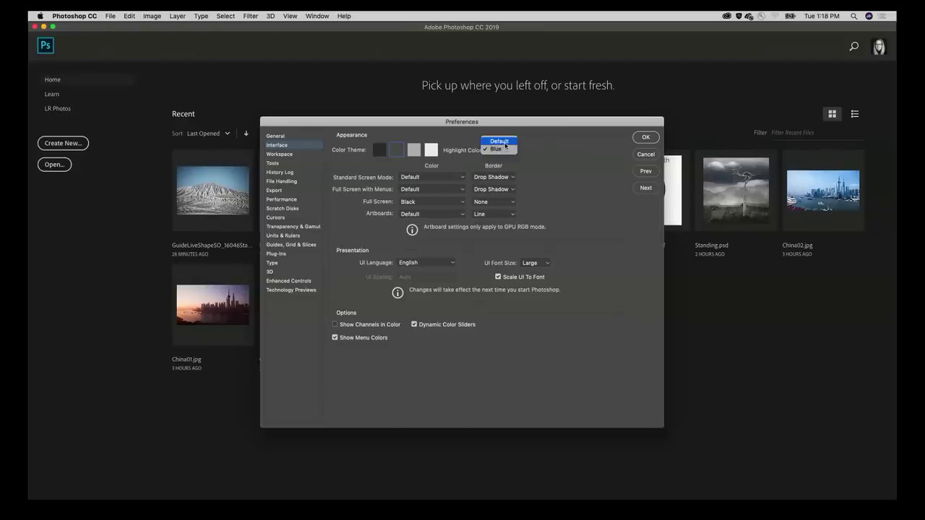
pyautogui.click(506, 149)
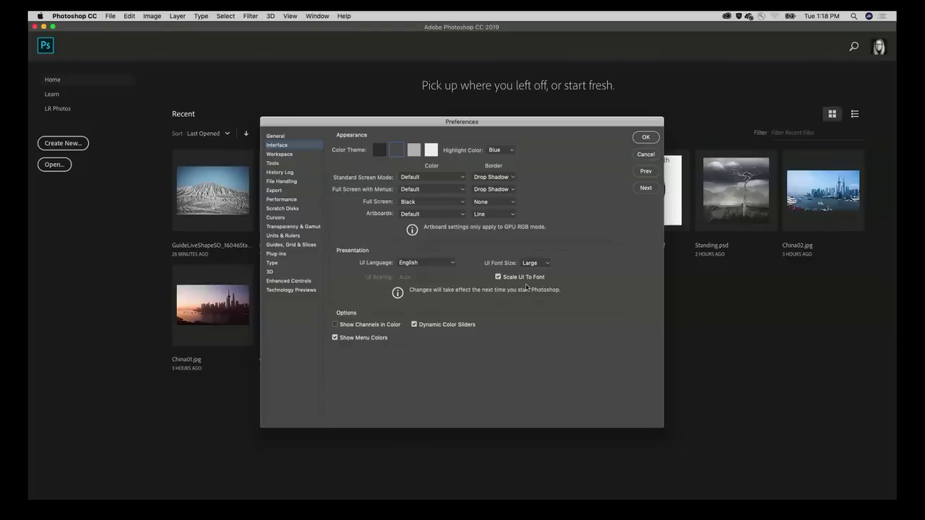
# - Review the Workspace preferences, and turn Show Tooltips on and back off in the Tools preferences
pyautogui.click(303, 158)
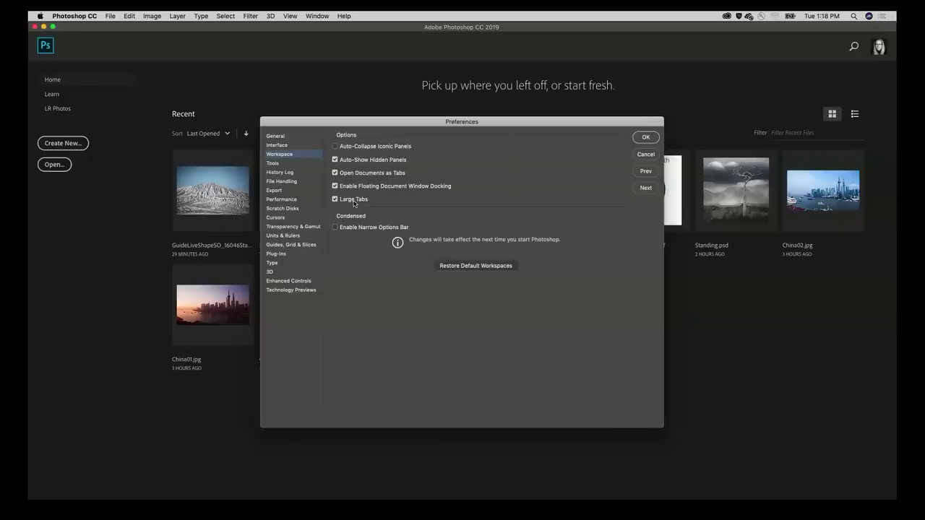
pyautogui.click(284, 164)
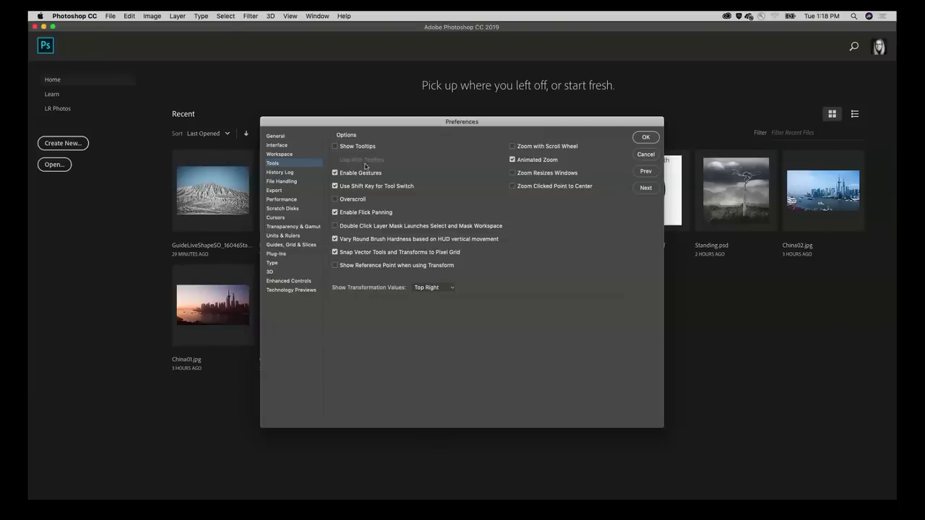
pyautogui.click(336, 147)
pyautogui.click(336, 147)
# - In the Guides, Grid & Slices preferences, choose Light Gray as the path color and 1 px as its thickness
pyautogui.click(291, 246)
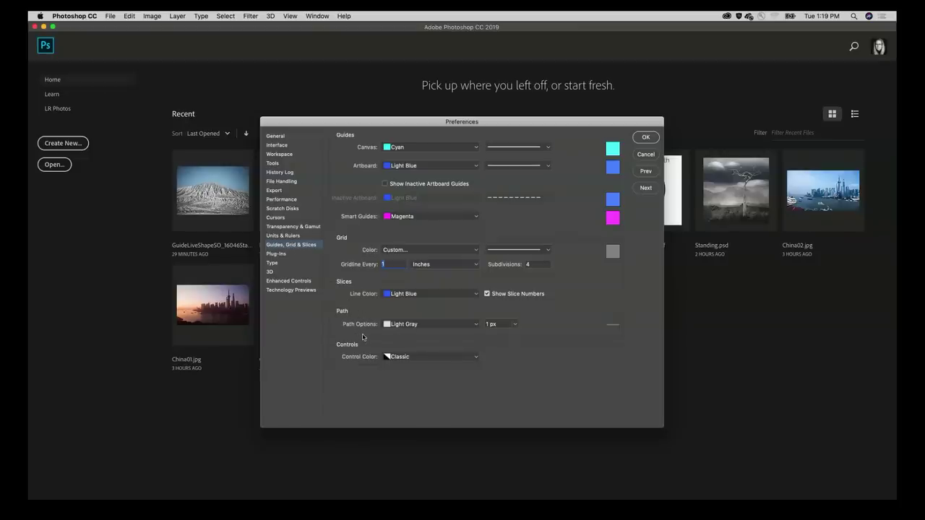
pyautogui.click(428, 325)
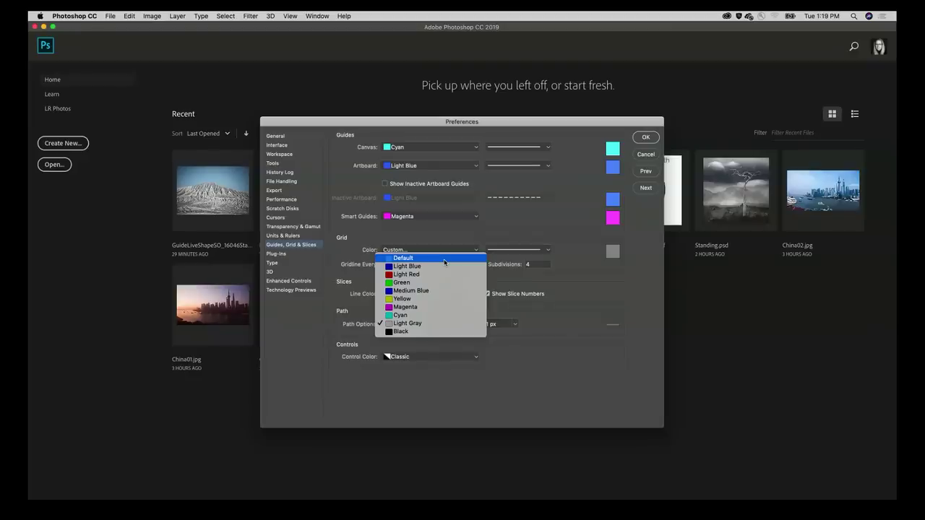
pyautogui.click(422, 324)
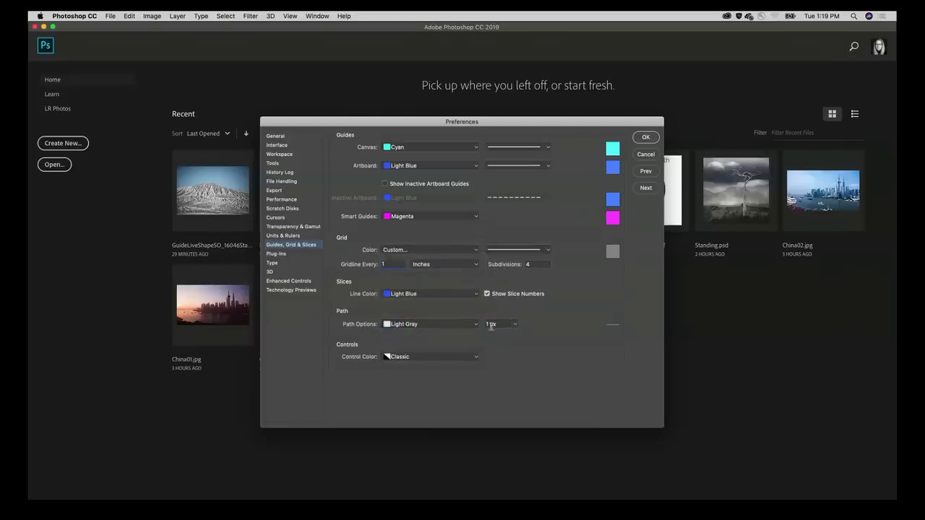
pyautogui.click(516, 326)
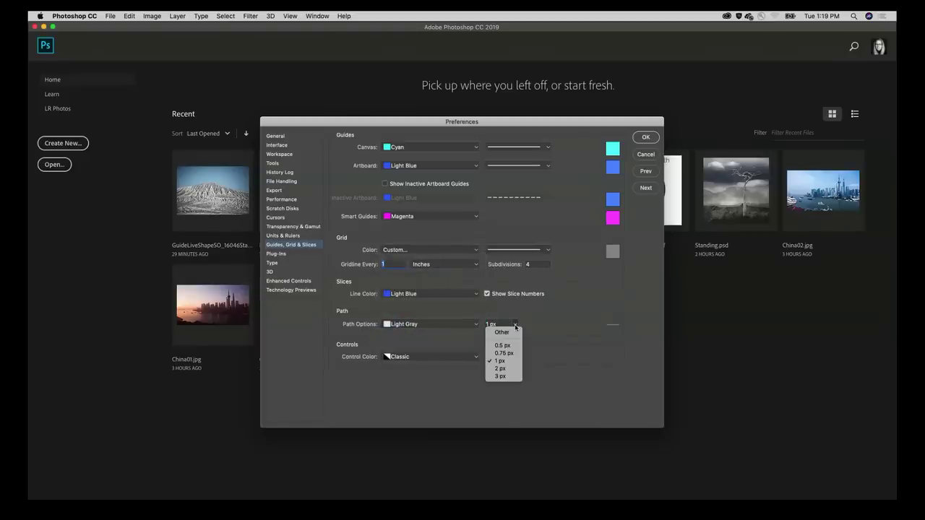
pyautogui.click(499, 360)
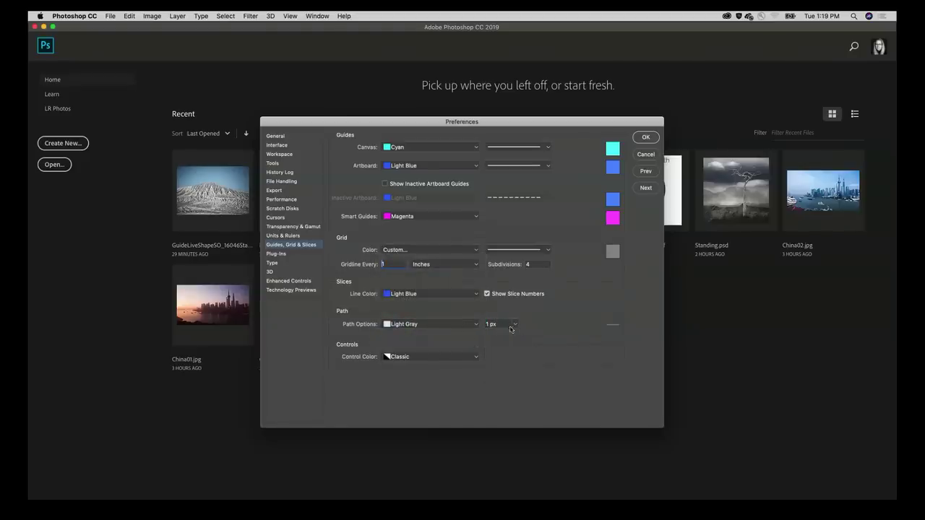
# - Choose Classic as the Control Color and accept the preferences
pyautogui.click(439, 360)
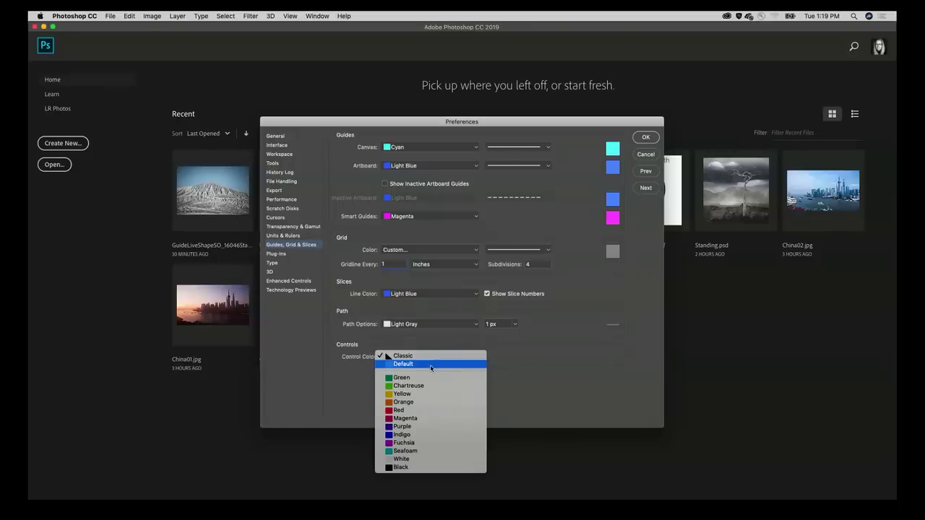
pyautogui.click(430, 356)
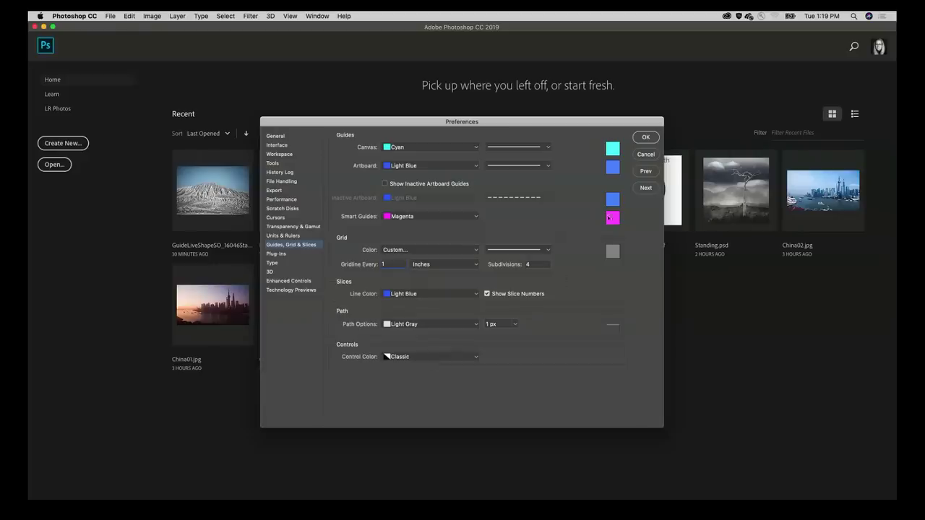
pyautogui.click(646, 137)
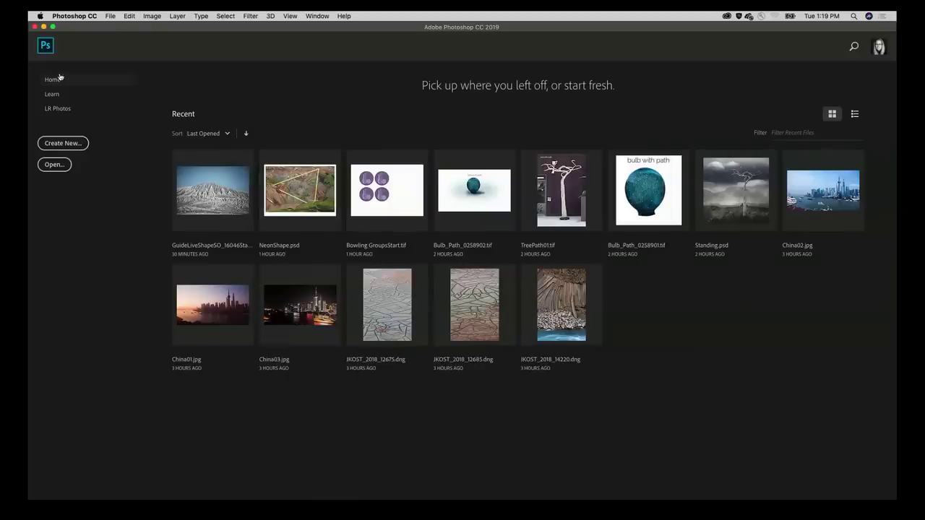
# - Customize the workspace toolbar by moving the Single Row and Single Column Marquee tools to Extra Tools
pyautogui.click(46, 48)
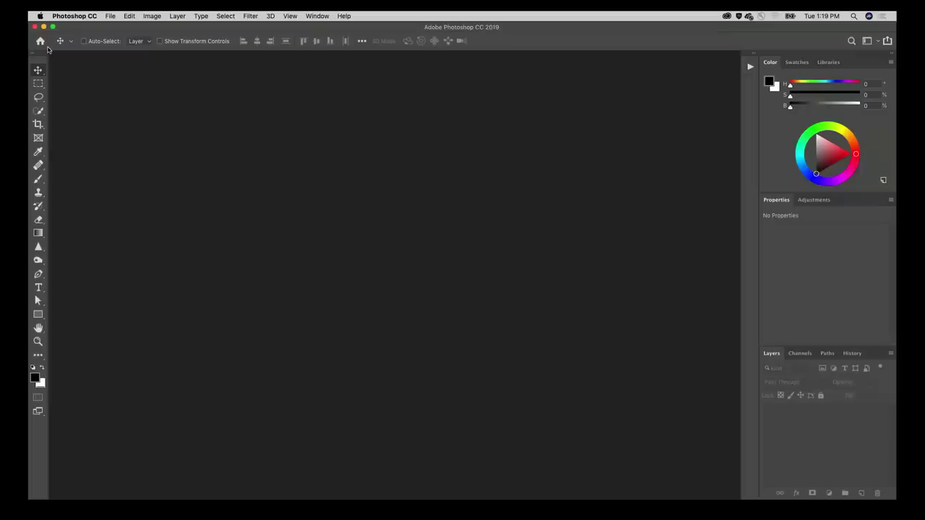
pyautogui.click(39, 356)
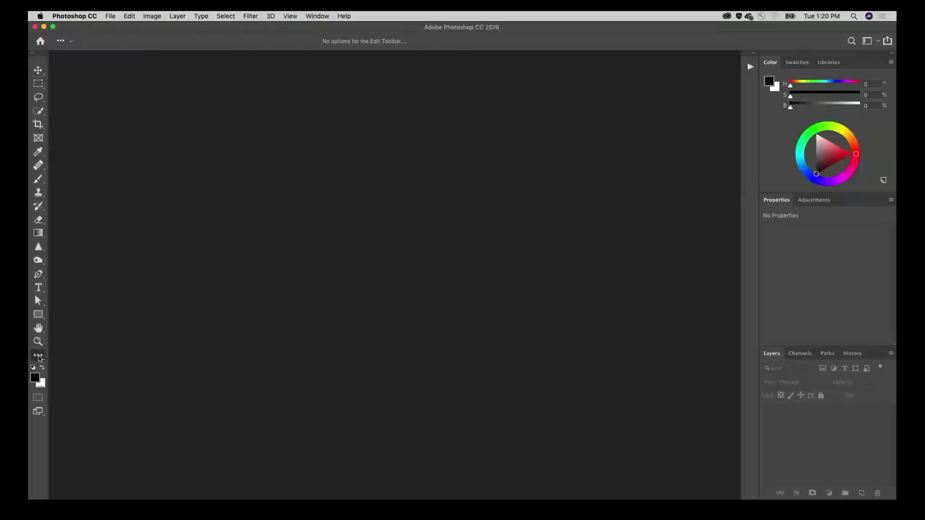
pyautogui.click(39, 357)
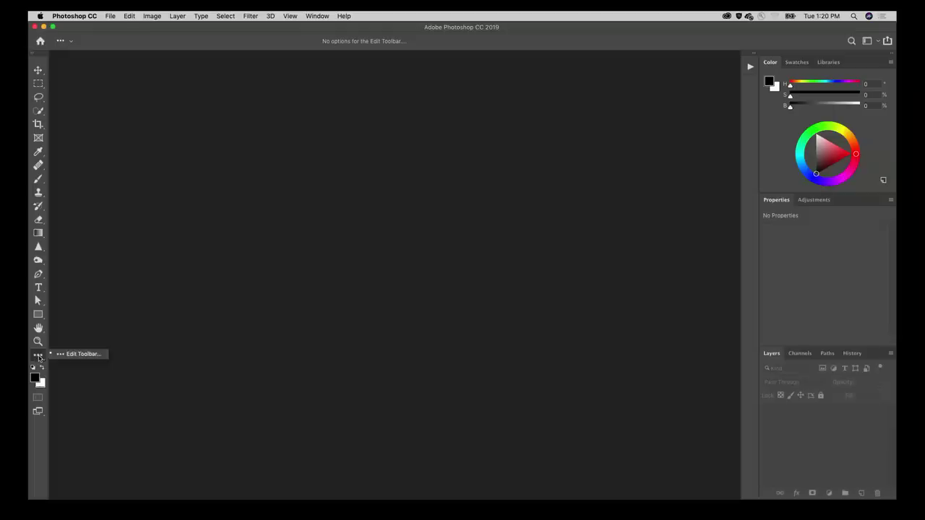
pyautogui.click(79, 354)
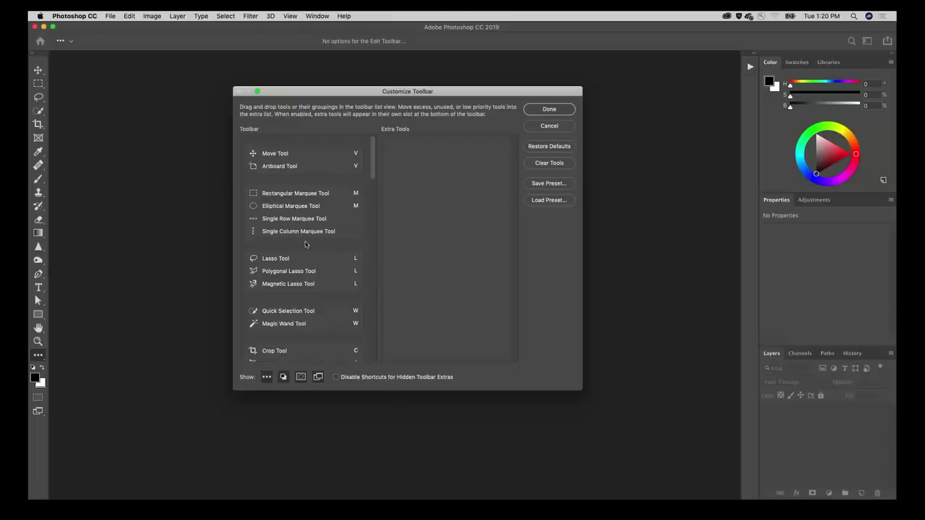
pyautogui.moveTo(298, 221); pyautogui.dragTo(405, 197)
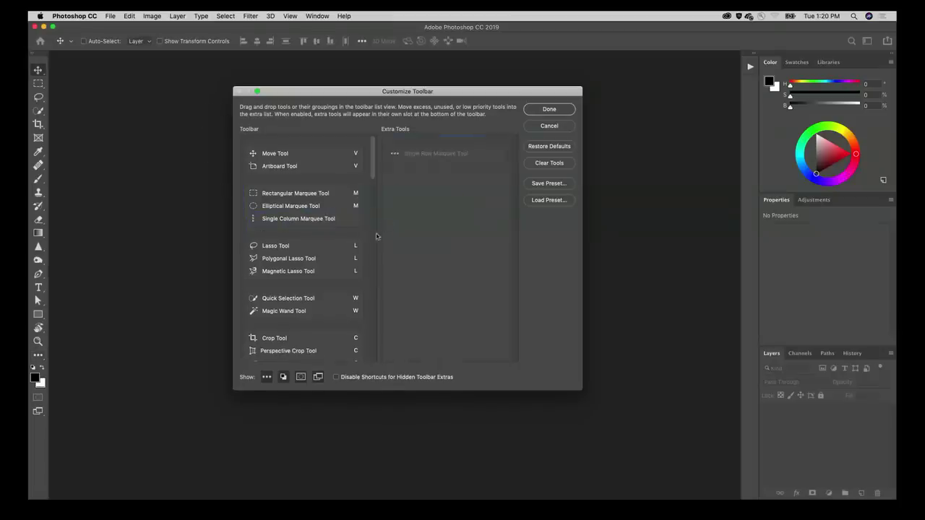
pyautogui.moveTo(311, 220); pyautogui.dragTo(474, 220)
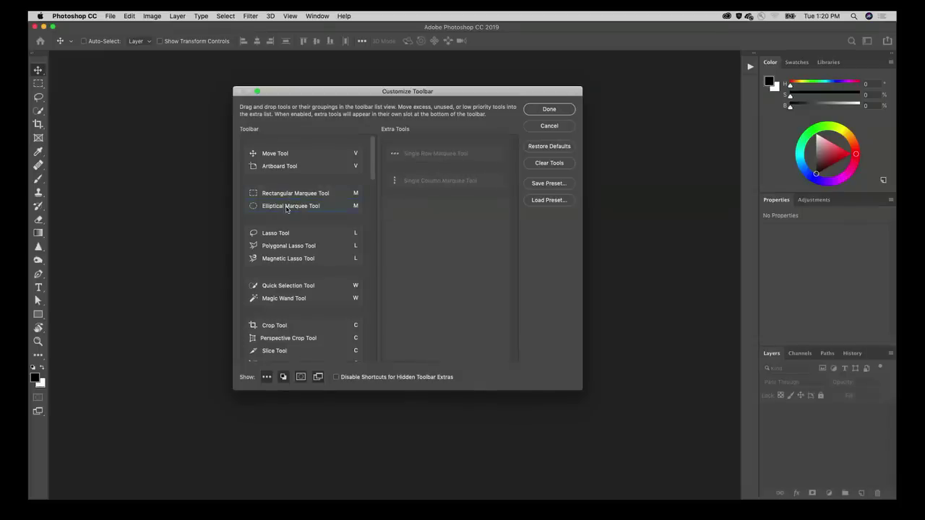
# - Separate the Elliptical Marquee Tool into its own toolbar group and disable shortcuts for hidden toolbar extras
pyautogui.moveTo(287, 210); pyautogui.dragTo(288, 219)
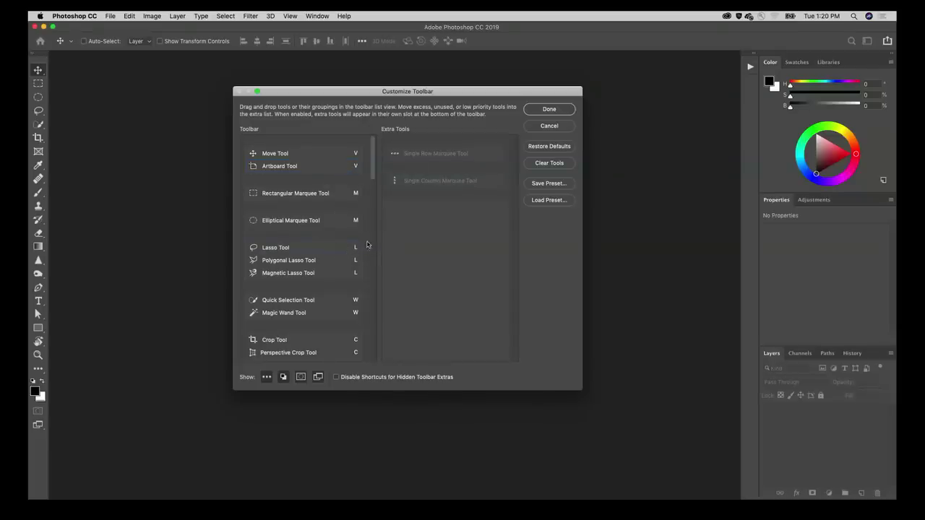
pyautogui.click(354, 221)
pyautogui.scroll(-1, 351, 229)
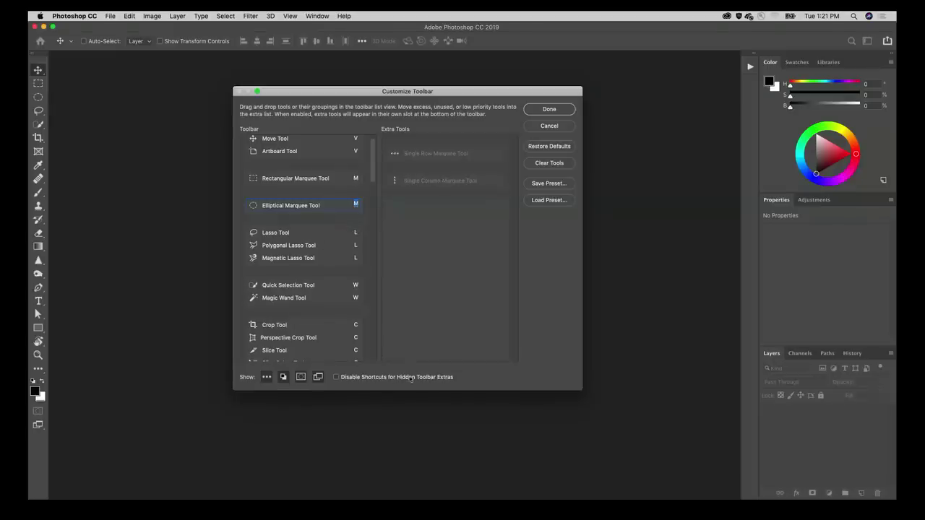
pyautogui.click(336, 377)
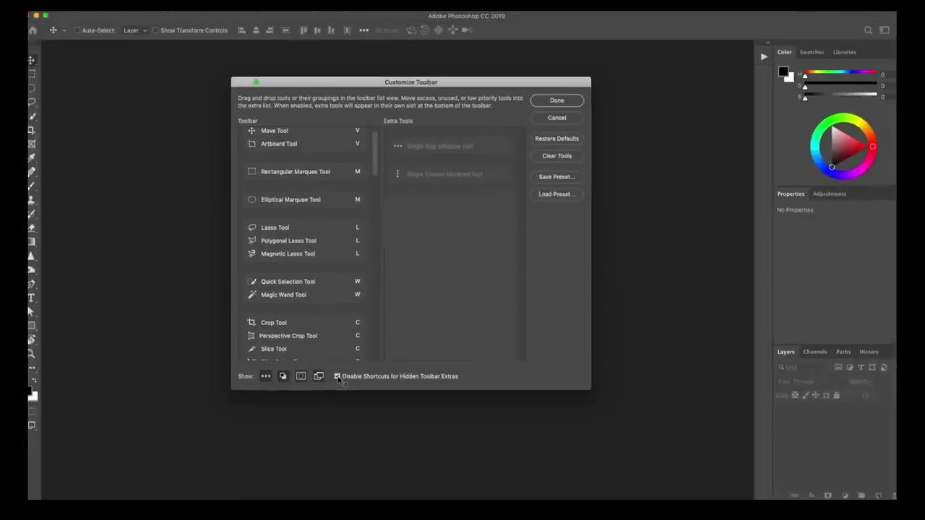
# - Move the Slice Tool and Slice Select Tool to Extra Tools and finish customizing the toolbar
pyautogui.scroll(-2, 339, 296)
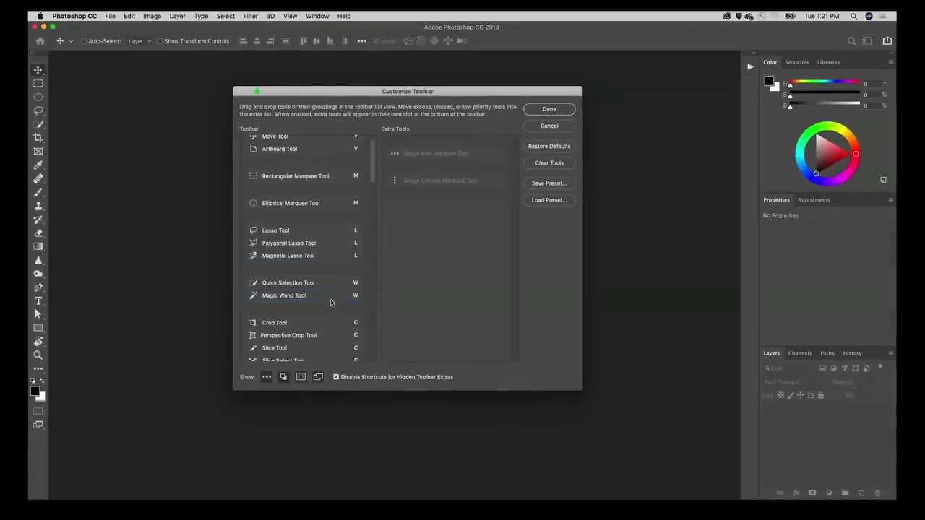
pyautogui.moveTo(295, 327); pyautogui.dragTo(417, 293)
pyautogui.moveTo(292, 332); pyautogui.dragTo(437, 283)
pyautogui.moveTo(488, 209); pyautogui.dragTo(495, 212)
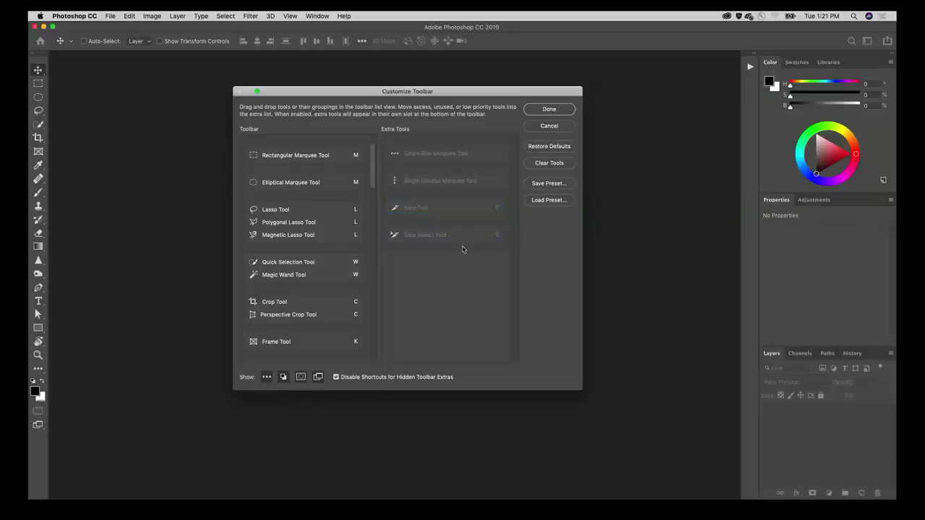
pyautogui.moveTo(451, 246); pyautogui.dragTo(466, 228)
pyautogui.click(535, 111)
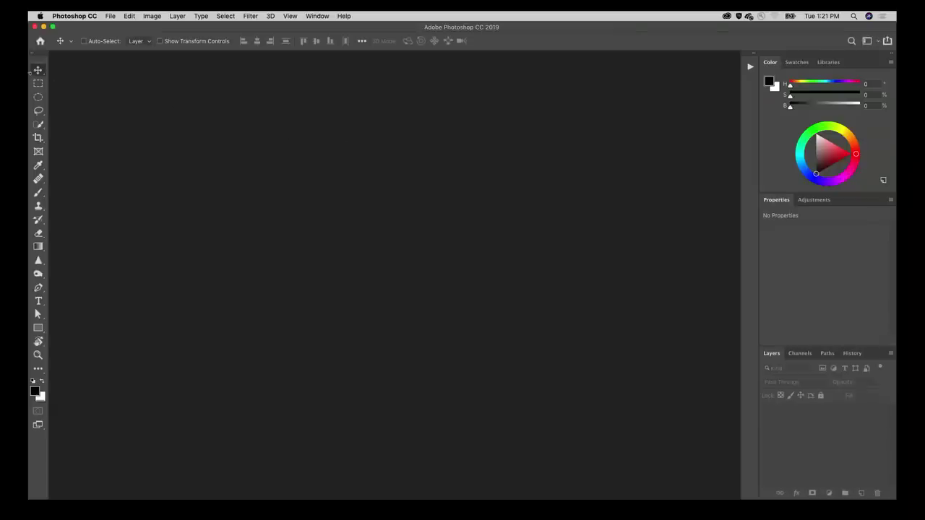
# - Expand the toolbar to two columns and return it to a single column
pyautogui.click(32, 55)
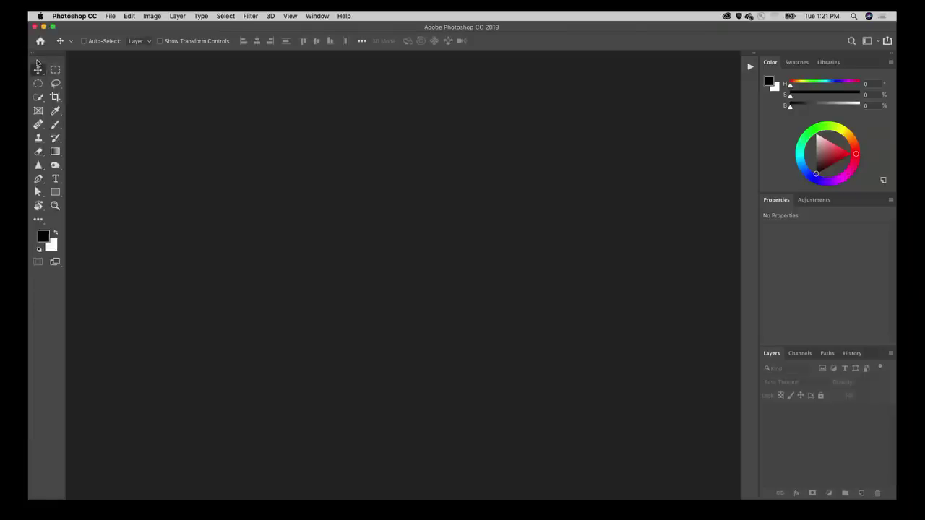
pyautogui.click(32, 55)
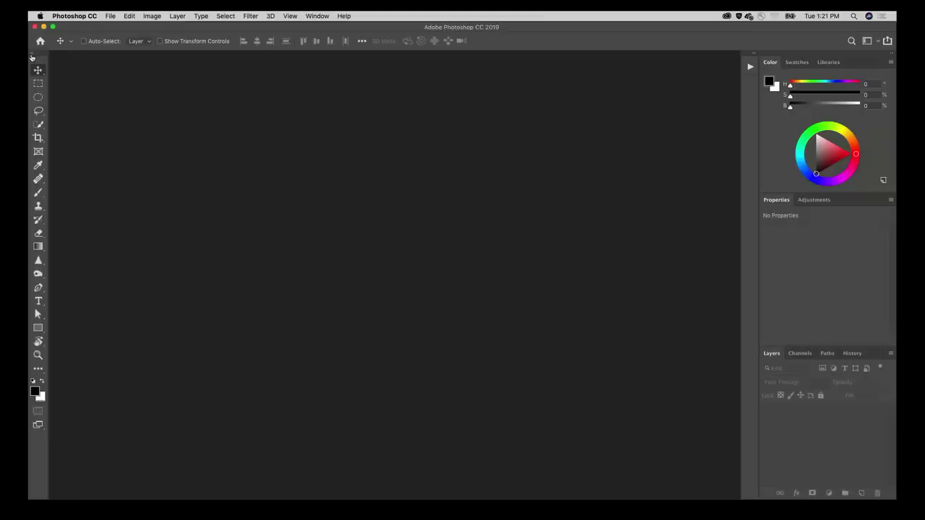
# - View the Keyboard Shortcuts and Menus settings and close them without making changes
pyautogui.click(128, 16)
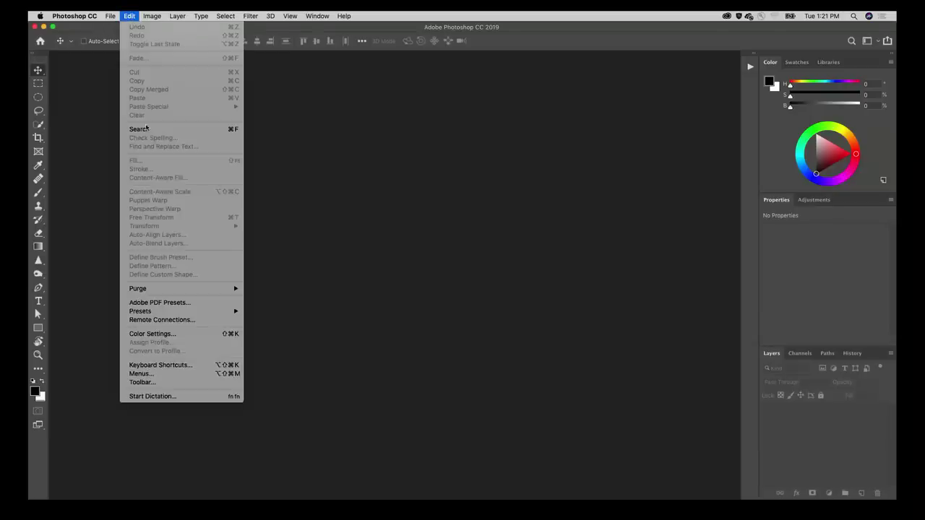
pyautogui.click(203, 369)
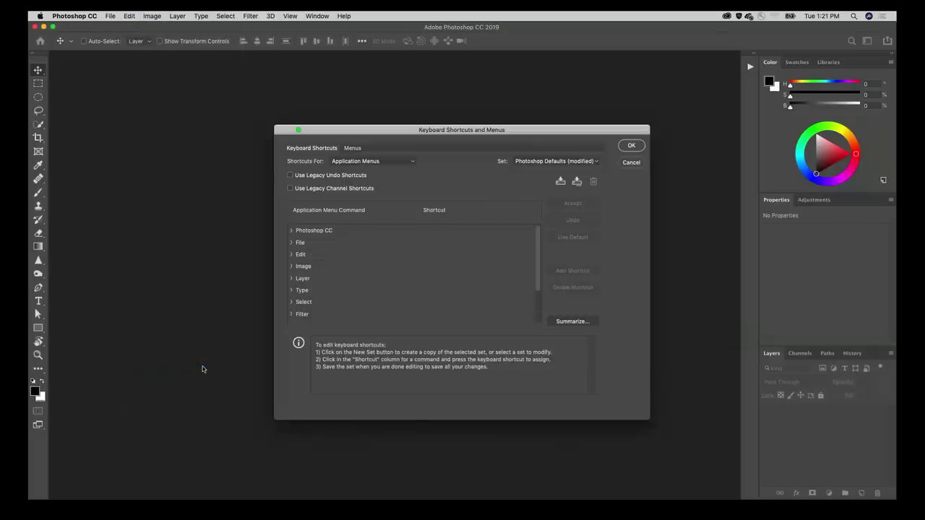
pyautogui.click(632, 164)
# - Switch to the image library in Lightroom Classic
pyautogui.press('super+Tab')
pyautogui.press('super+Tab')
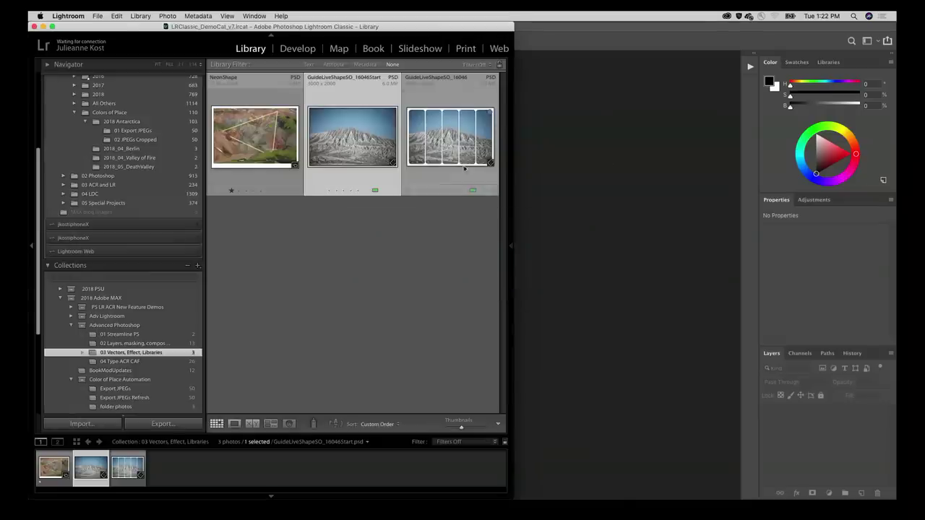
# - Open both DNG photos from the 01 Streamline PS collection in Photoshop
pyautogui.click(151, 335)
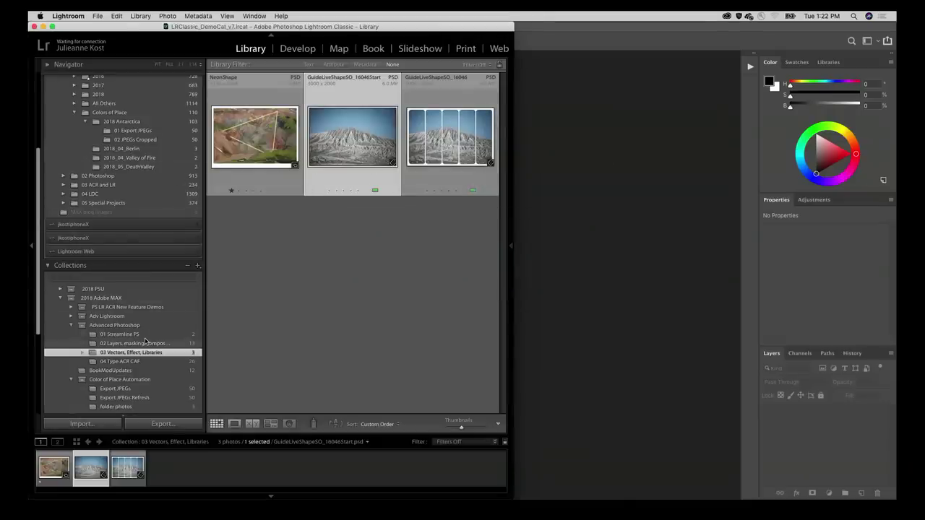
pyautogui.keyDown('super'); pyautogui.click(337, 135); pyautogui.keyUp('super')
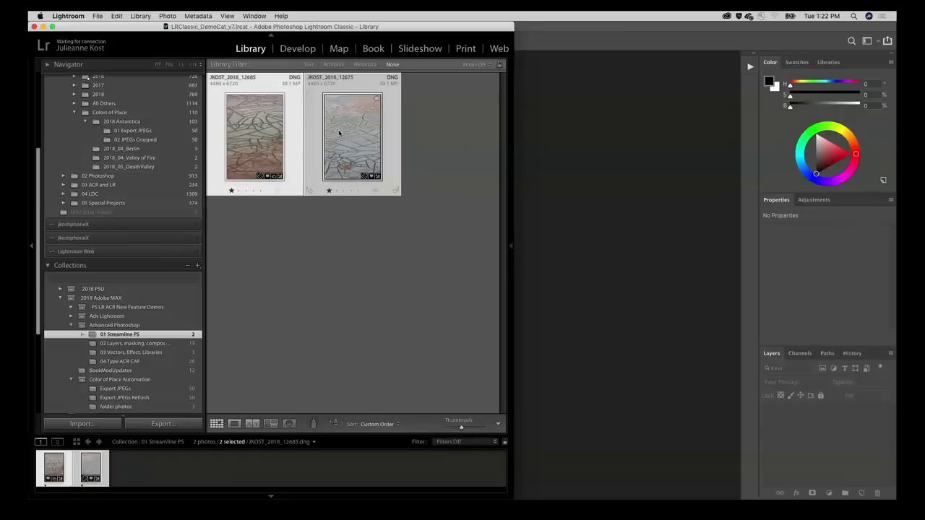
pyautogui.press('super+e')
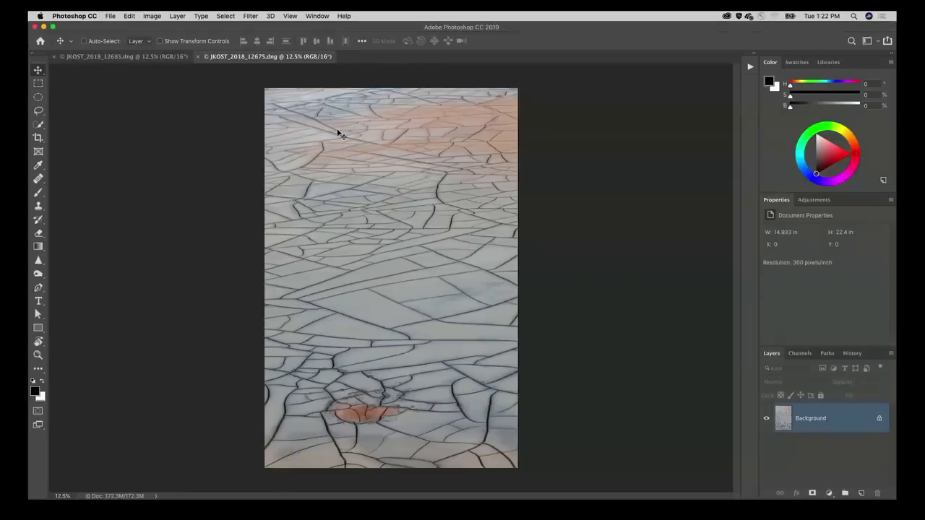
# - Cycle back and forth between the two open documents to compare the cracked-surface photos
pyautogui.hotkey('ctrl', 'Tab')
pyautogui.hotkey('ctrl', 'Tab')
pyautogui.hotkey('ctrl', 'Tab')
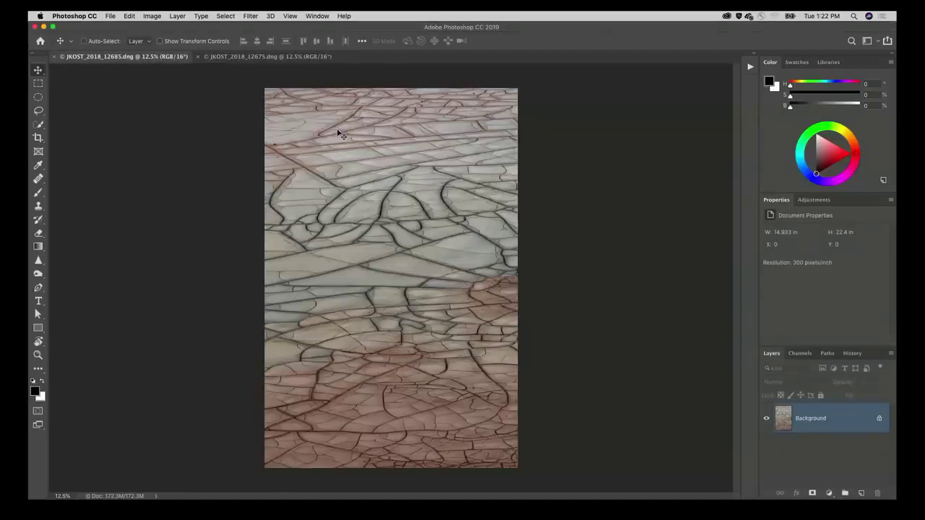
pyautogui.hotkey('ctrl', 'Tab')
pyautogui.hotkey('ctrl', 'Tab')
pyautogui.hotkey('ctrl', 'Tab')
pyautogui.hotkey('ctrl', 'Tab')
pyautogui.hotkey('ctrl', 'Tab')
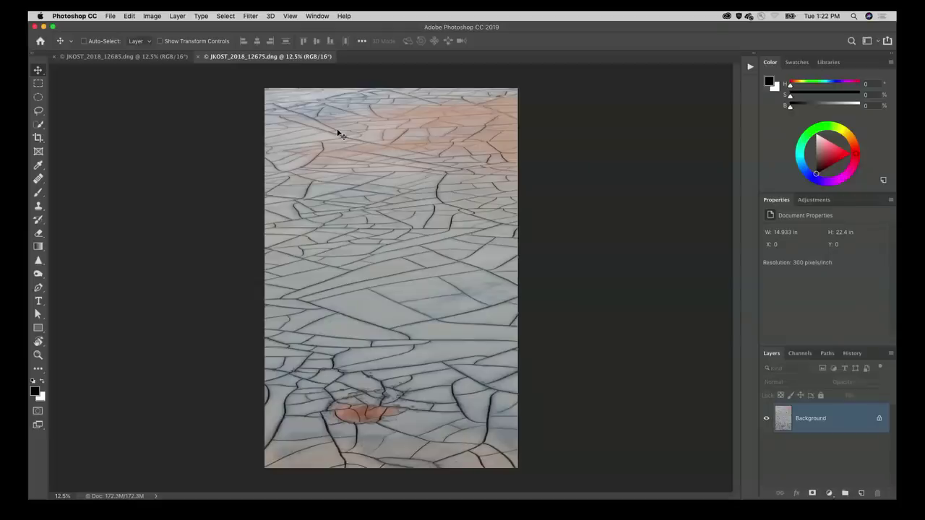
# - Review the document arrangement commands, including Tile and Consolidate All to Tabs, keeping the documents tabbed
pyautogui.click(323, 17)
pyautogui.moveTo(323, 26)
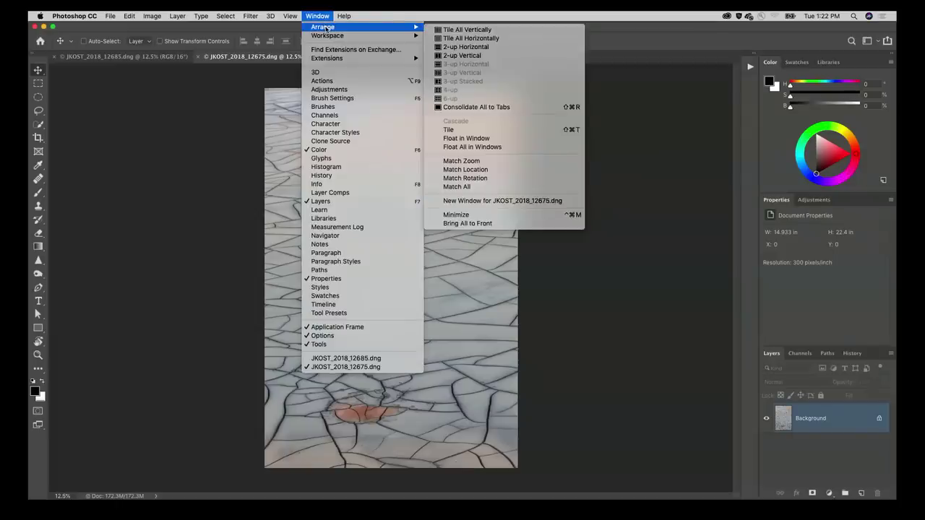
pyautogui.click(508, 129)
pyautogui.click(344, 16)
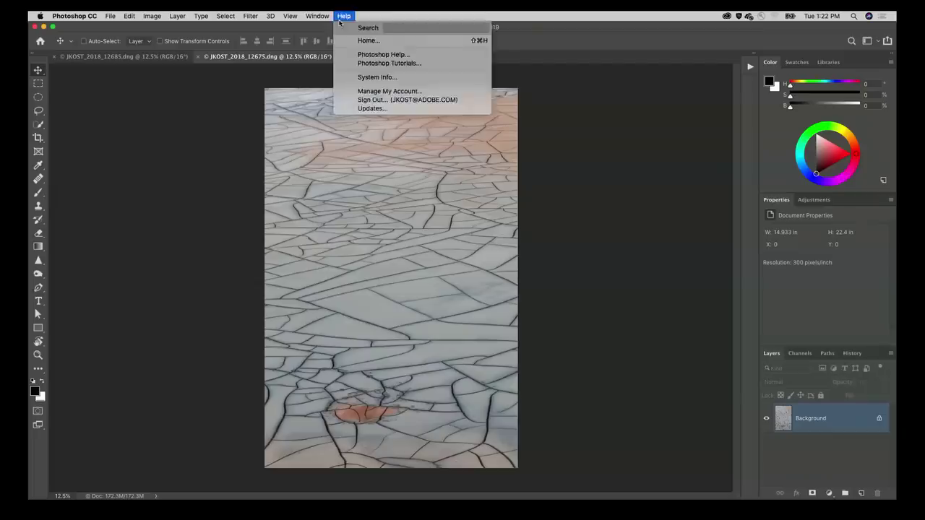
pyautogui.click(319, 16)
pyautogui.click(318, 15)
pyautogui.moveTo(322, 28)
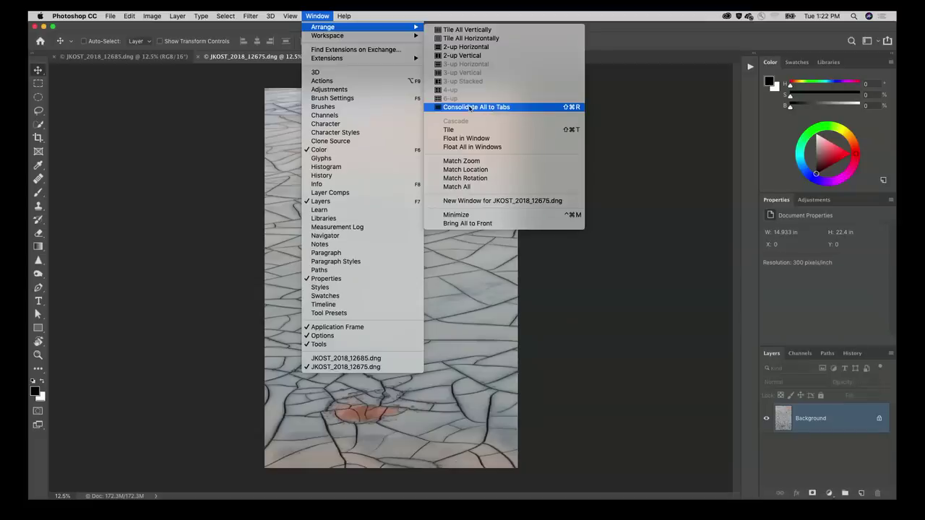
pyautogui.click(512, 107)
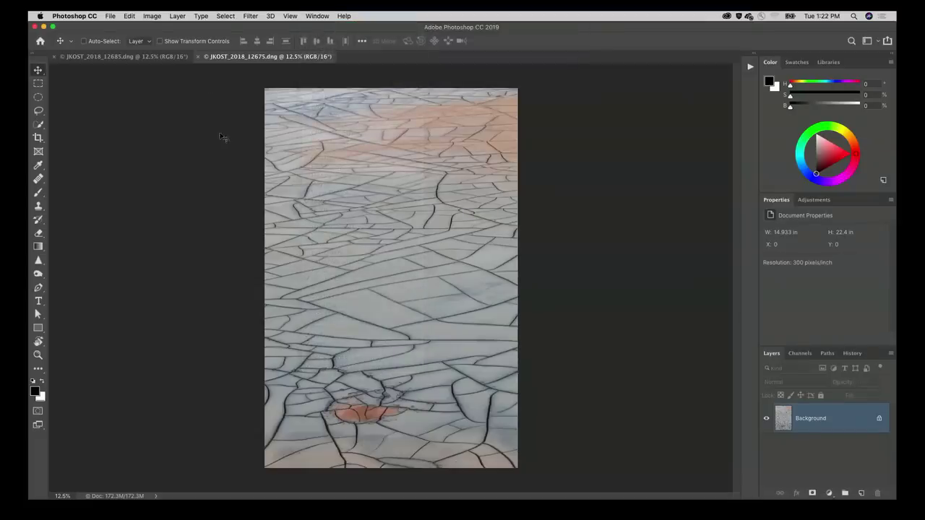
# - Look up the keyboard shortcut assigned to Consolidate All to Tabs among the Window commands and select its entry
pyautogui.click(130, 16)
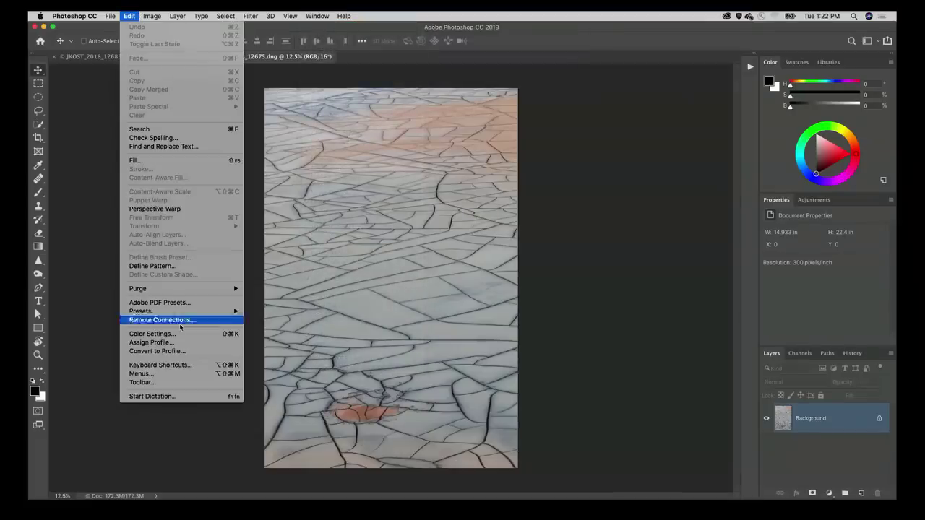
pyautogui.click(185, 367)
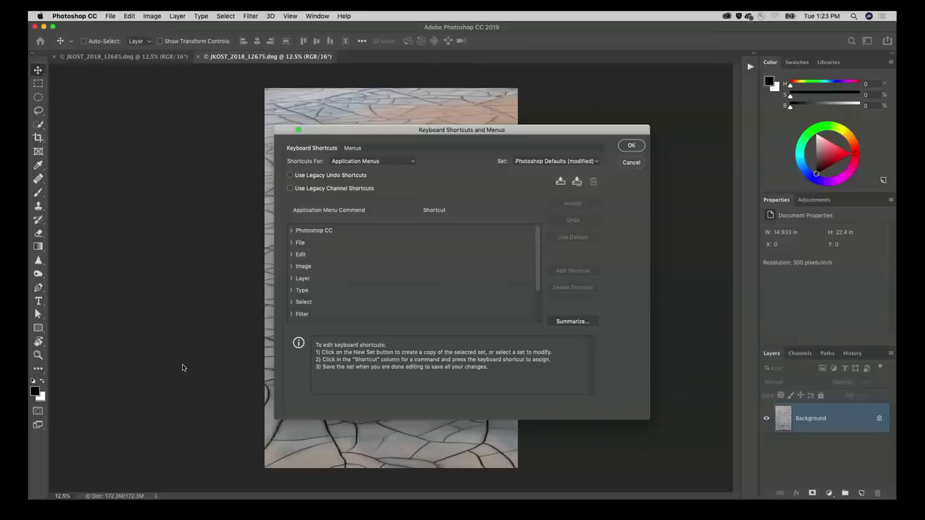
pyautogui.scroll(-2, 397, 277)
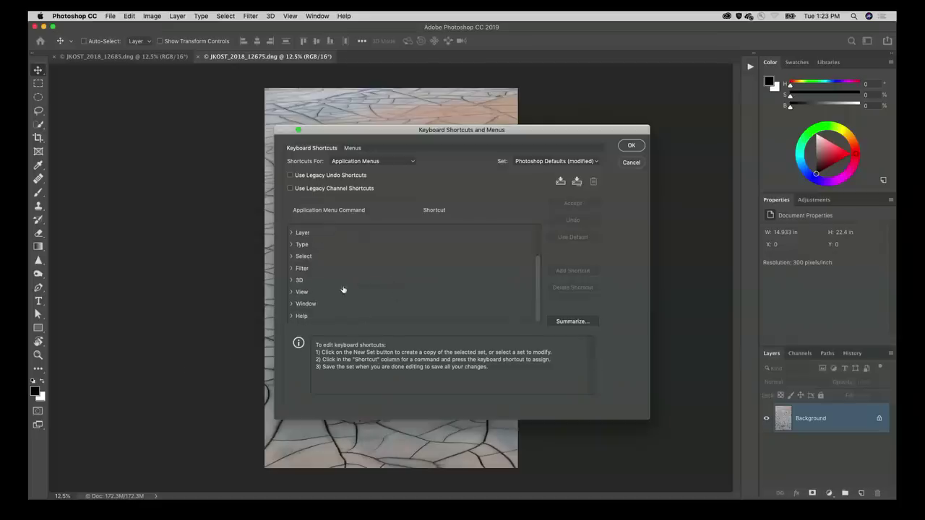
pyautogui.click(292, 304)
pyautogui.scroll(-5, 355, 295)
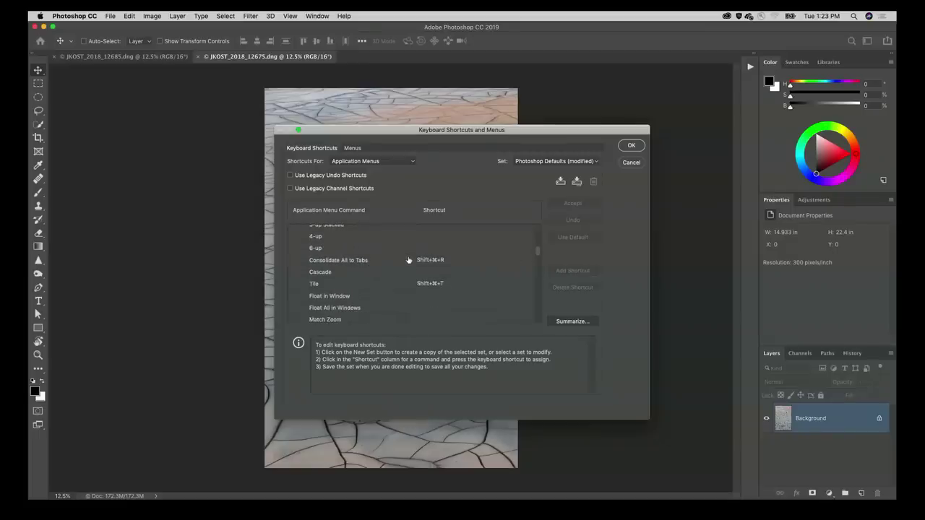
pyautogui.click(440, 263)
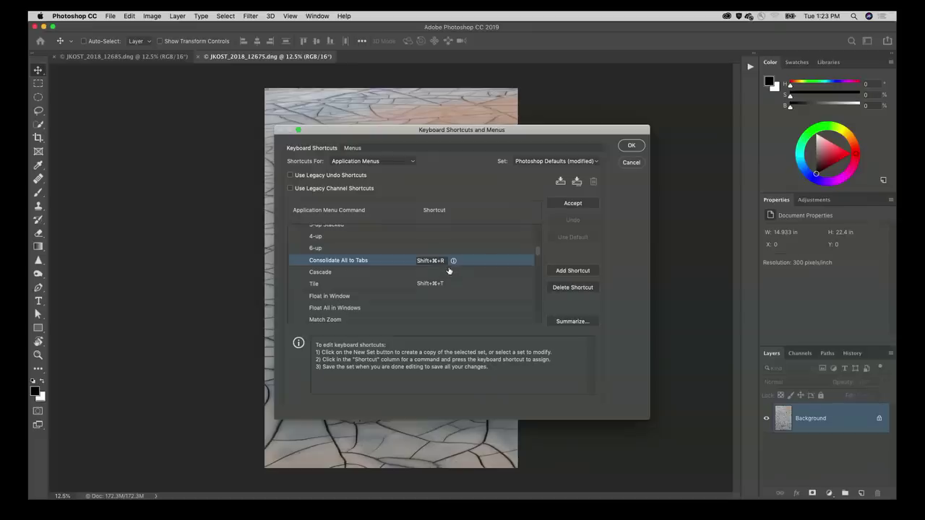
# - Examine the keyboard shortcuts for the Layer commands, including layer masks, vector masks, clipping masks and Smart Objects
pyautogui.scroll(5, 402, 268)
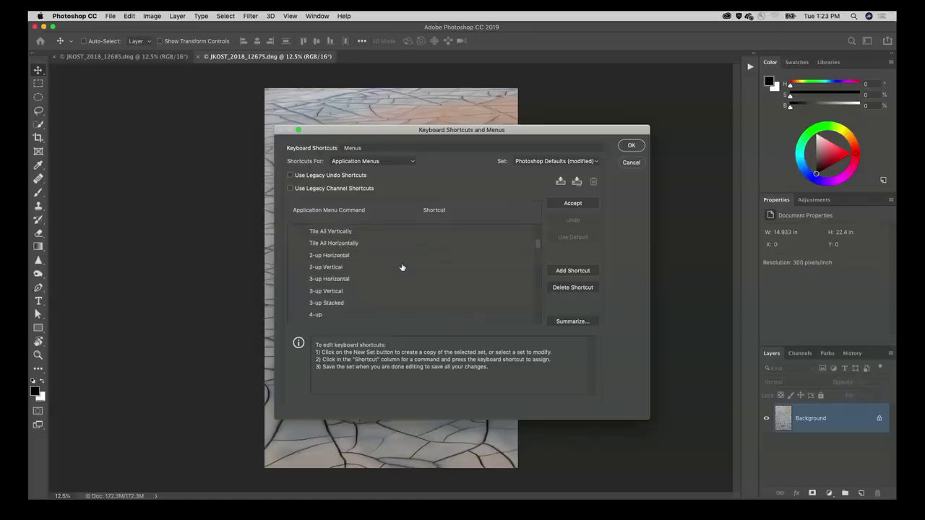
pyautogui.scroll(6, 402, 268)
pyautogui.scroll(3, 310, 277)
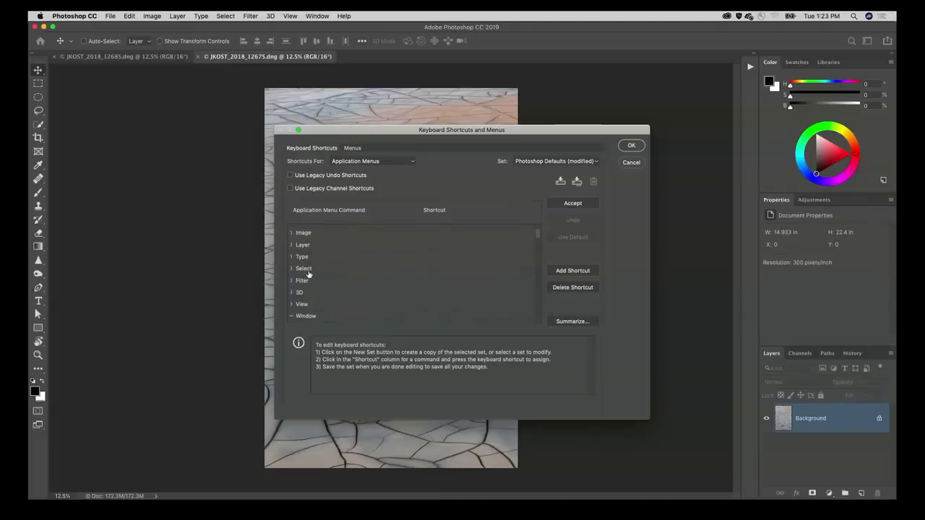
pyautogui.click(292, 245)
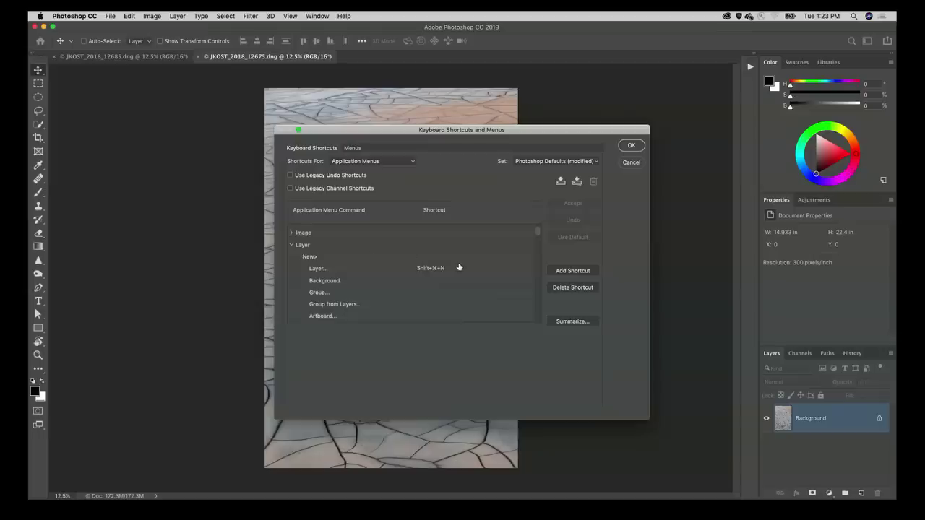
pyautogui.scroll(-10, 458, 267)
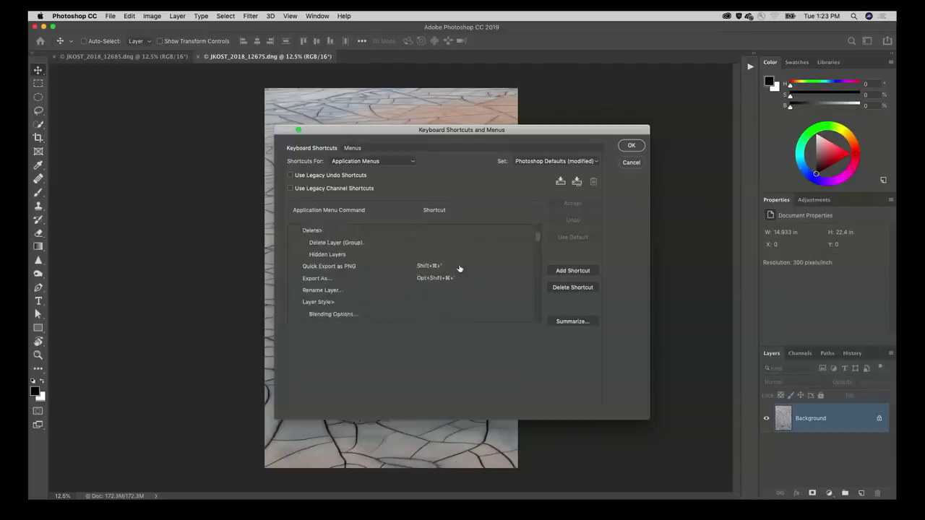
pyautogui.scroll(-10, 458, 268)
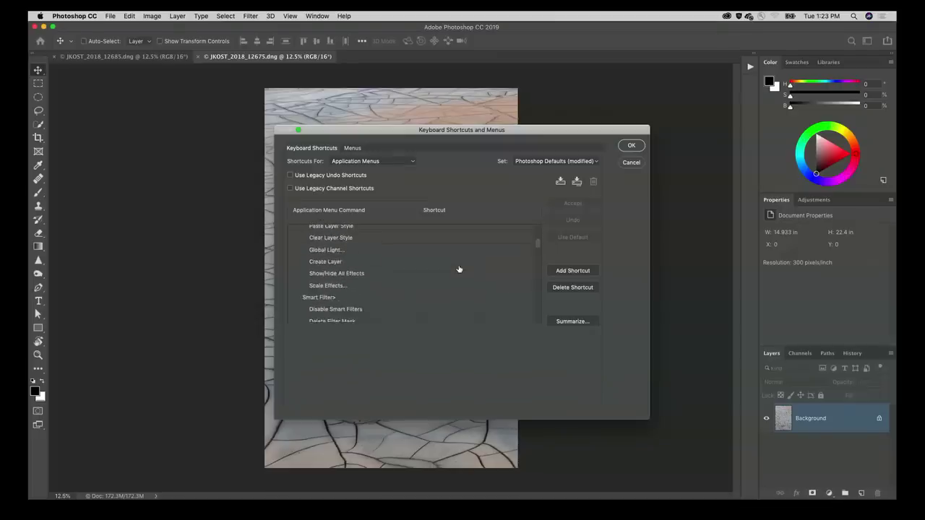
pyautogui.scroll(-10, 458, 269)
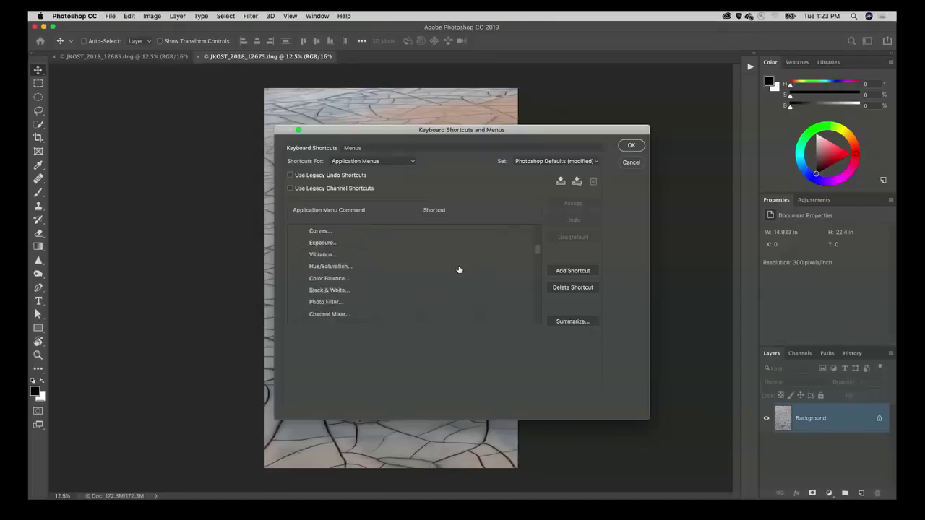
pyautogui.scroll(-8, 458, 269)
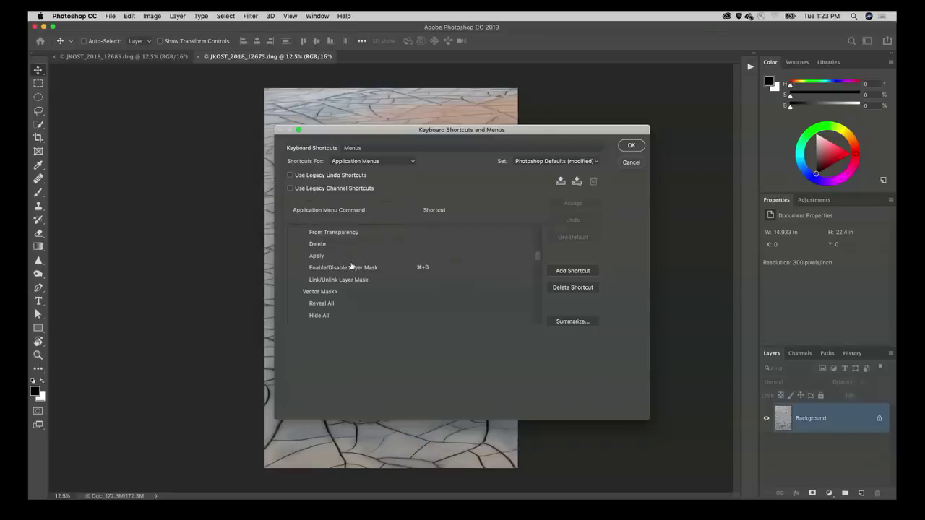
pyautogui.scroll(-2, 351, 267)
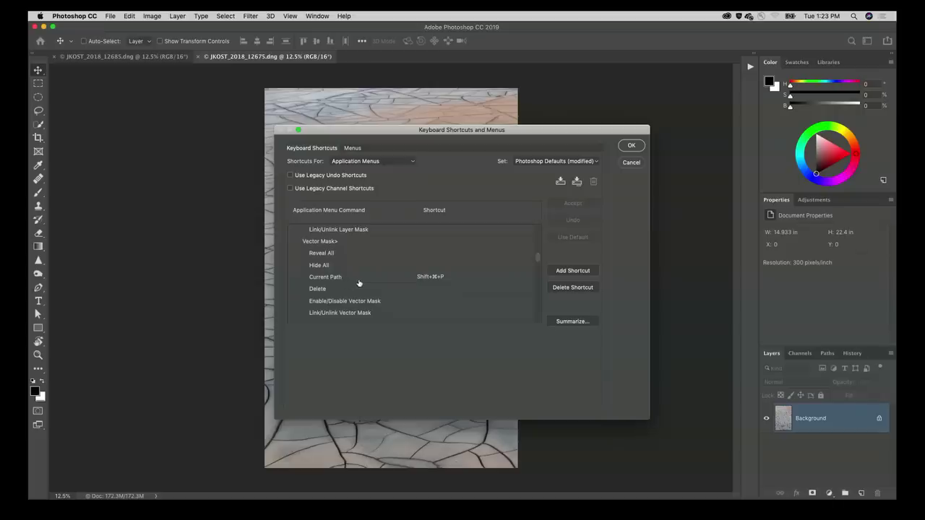
pyautogui.scroll(-1, 370, 283)
pyautogui.scroll(-3, 370, 283)
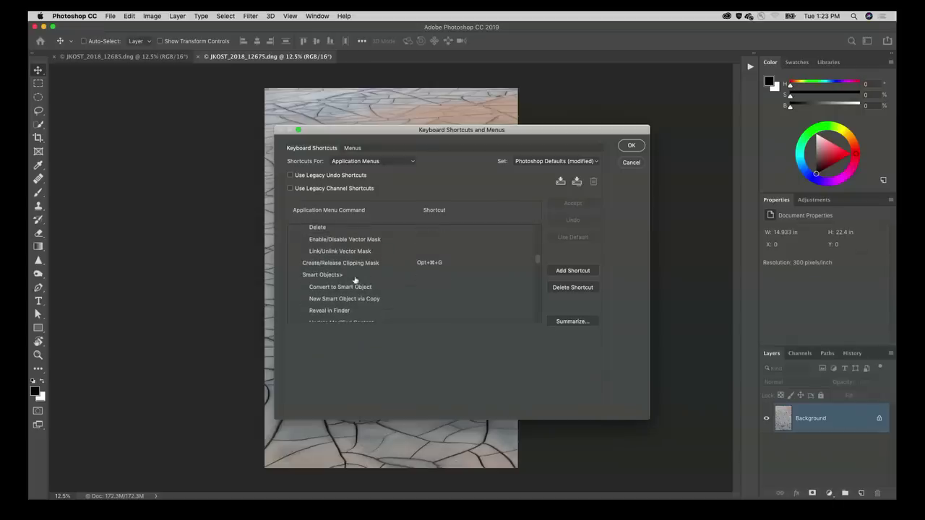
# - Review the Taskspaces shortcuts for the Select and Mask tools, and collapse that group again
pyautogui.click(375, 164)
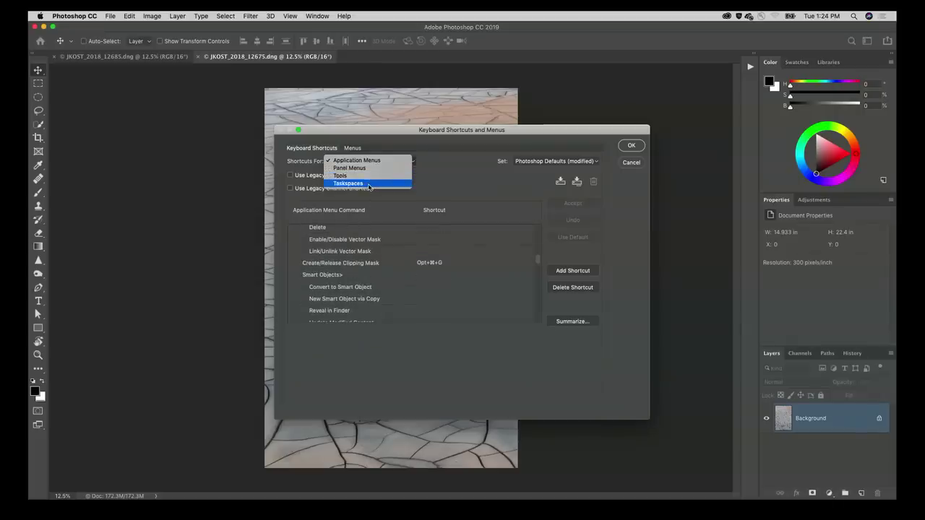
pyautogui.click(373, 182)
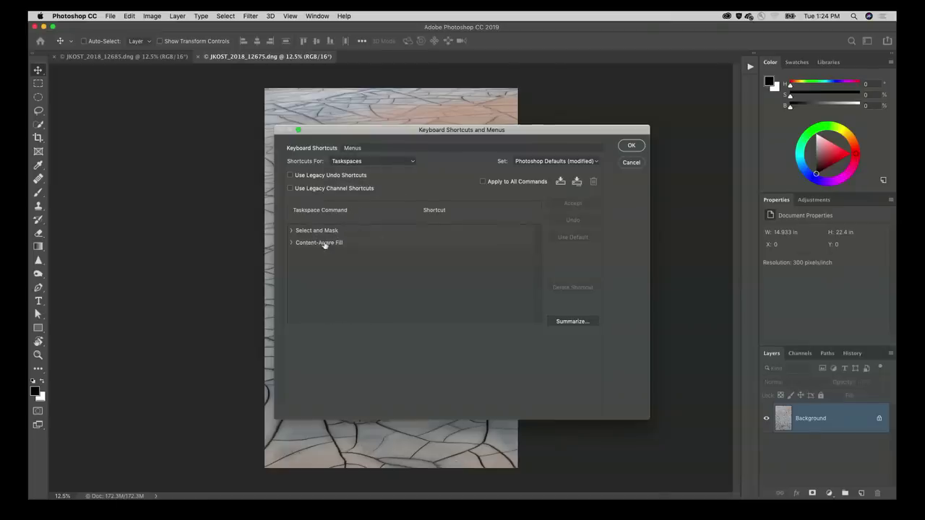
pyautogui.click(292, 231)
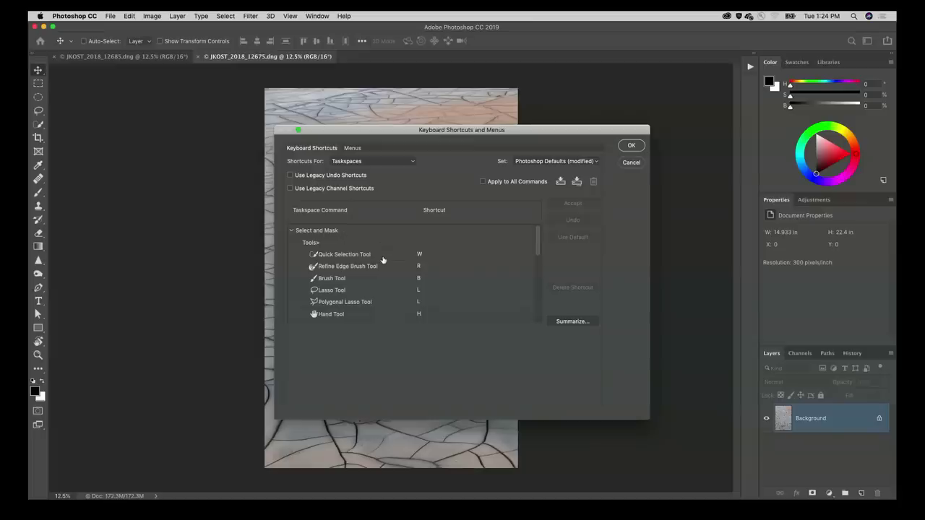
pyautogui.scroll(-2, 384, 261)
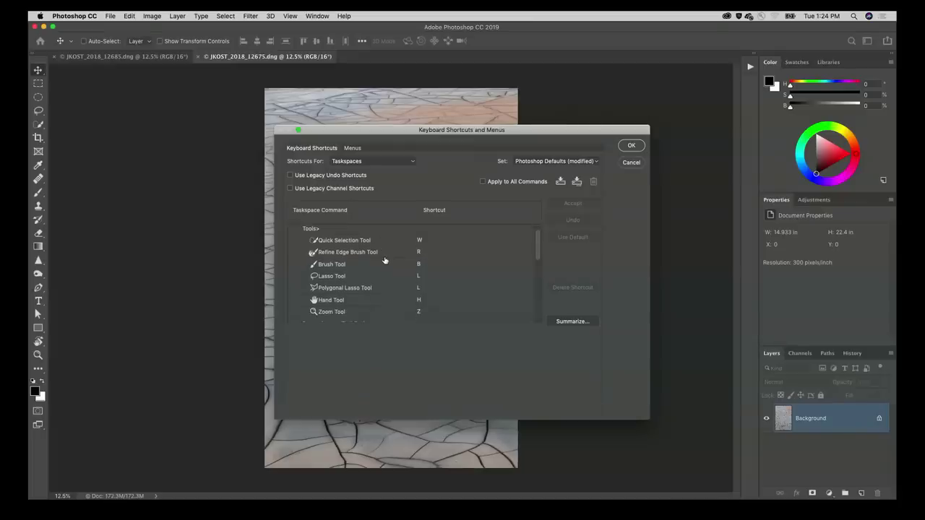
pyautogui.scroll(-1, 385, 260)
pyautogui.scroll(2, 385, 260)
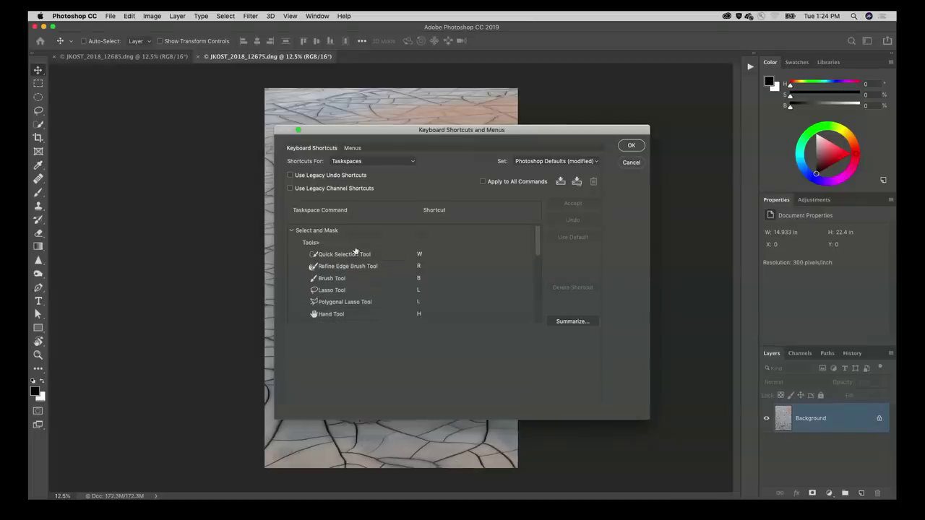
pyautogui.click(292, 230)
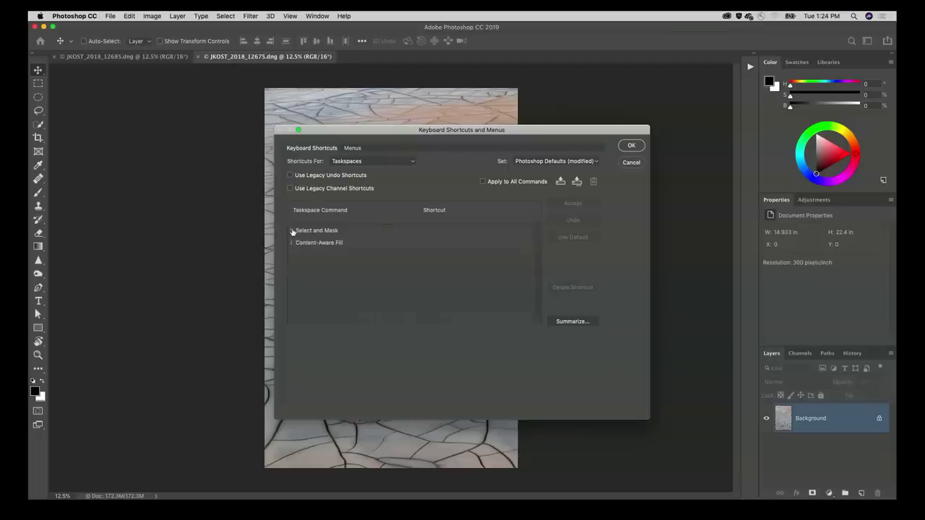
# - Examine the shortcuts for Tools, from the Move Tool through the brush size and hardness commands
pyautogui.click(349, 162)
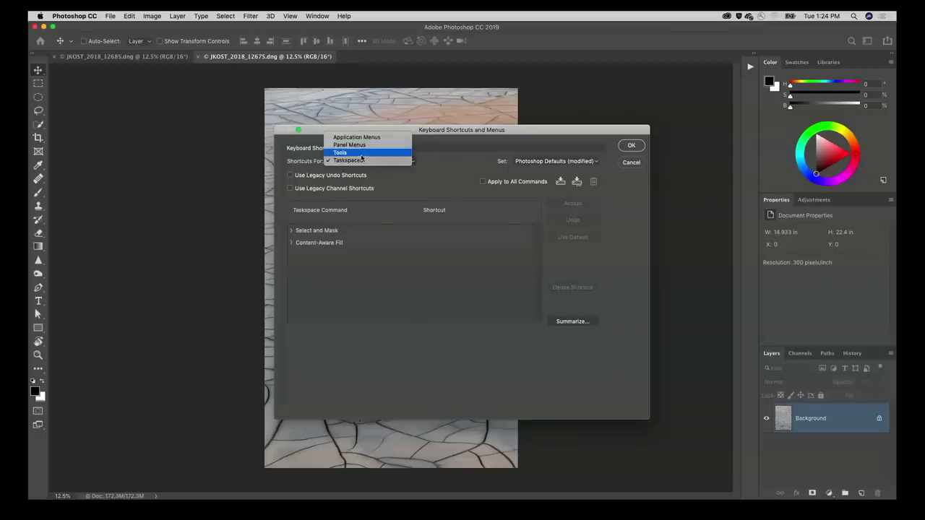
pyautogui.click(361, 154)
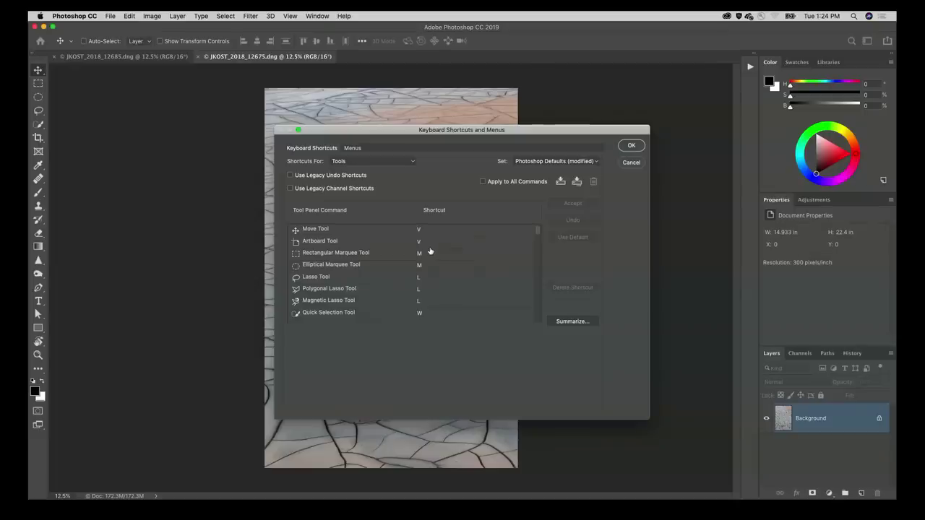
pyautogui.scroll(-5, 444, 265)
pyautogui.scroll(-10, 446, 266)
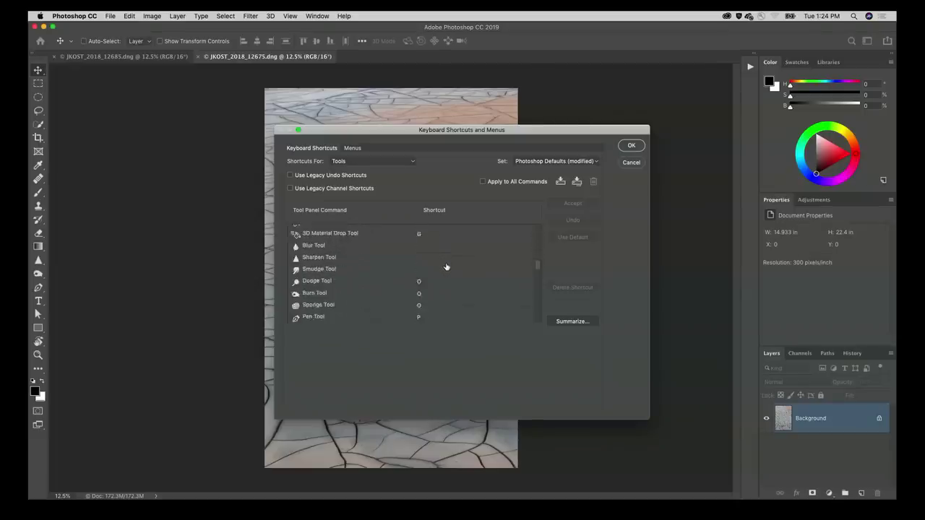
pyautogui.scroll(-10, 446, 267)
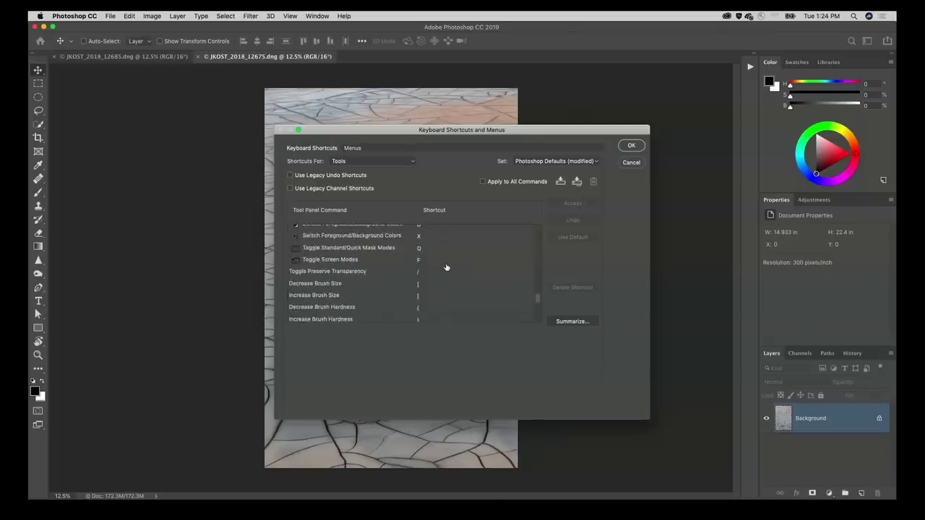
pyautogui.scroll(3, 446, 265)
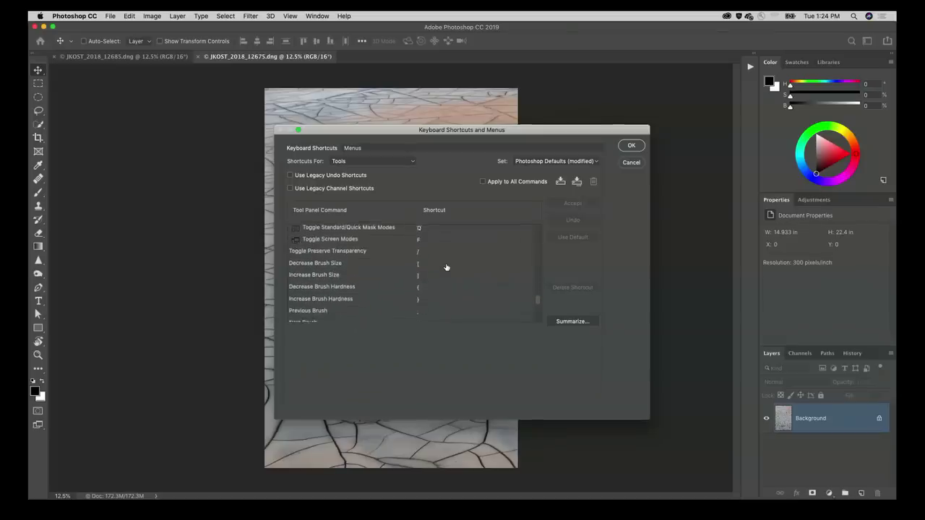
pyautogui.scroll(-3, 446, 265)
pyautogui.scroll(1, 372, 260)
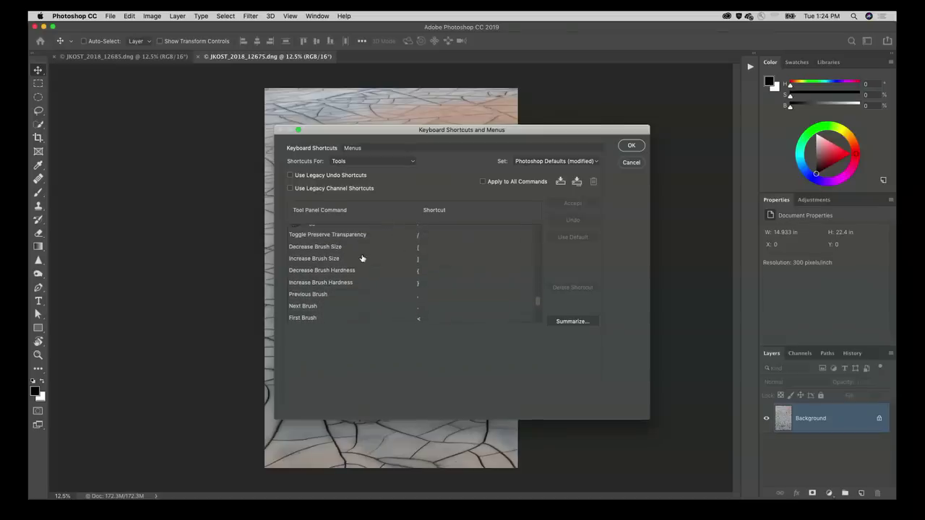
# - Review the remaining Tools shortcuts, from the brush commands to Toggle Symmetry Visibility, and accept the Keyboard Shortcuts and Menus dialog
pyautogui.scroll(-5, 374, 261)
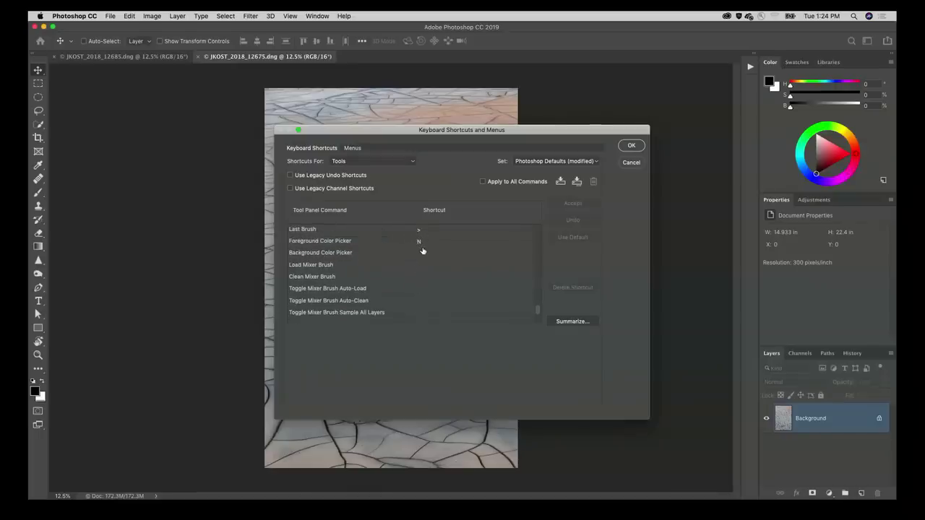
pyautogui.scroll(-3, 419, 252)
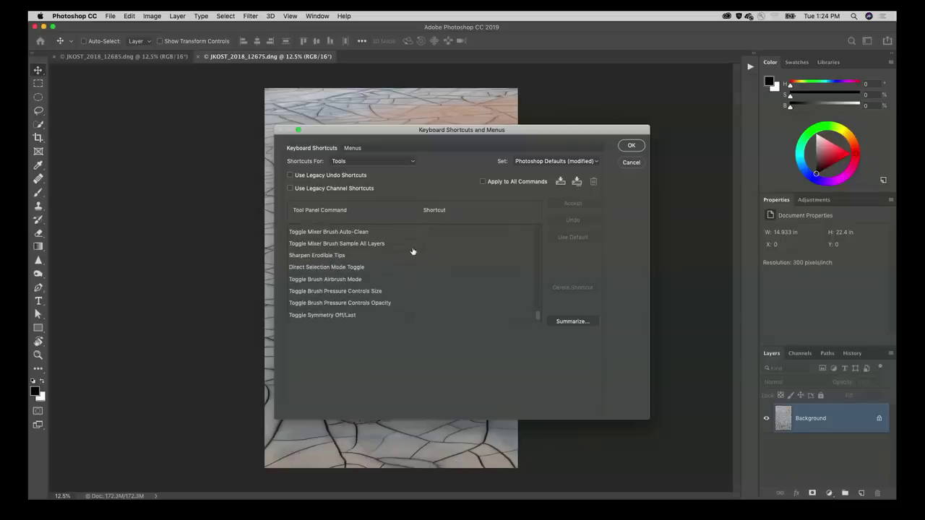
pyautogui.scroll(-2, 413, 252)
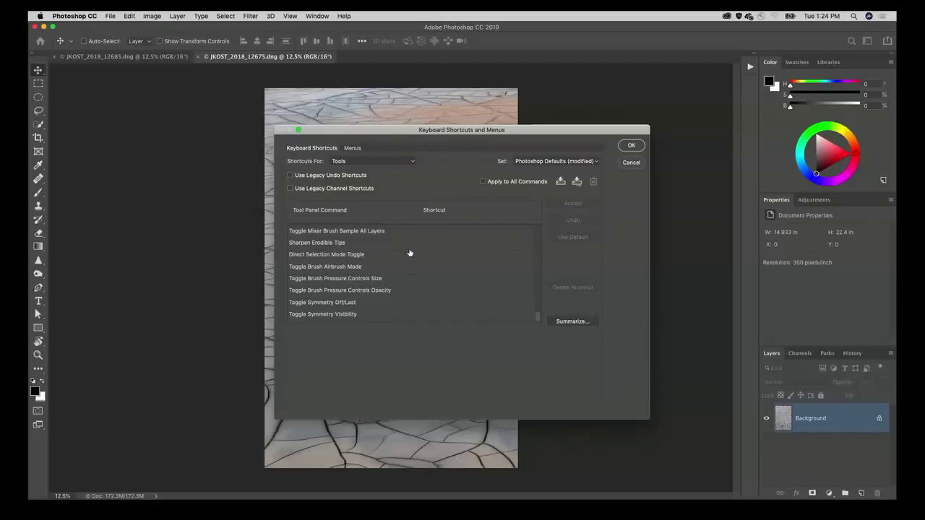
pyautogui.click(627, 146)
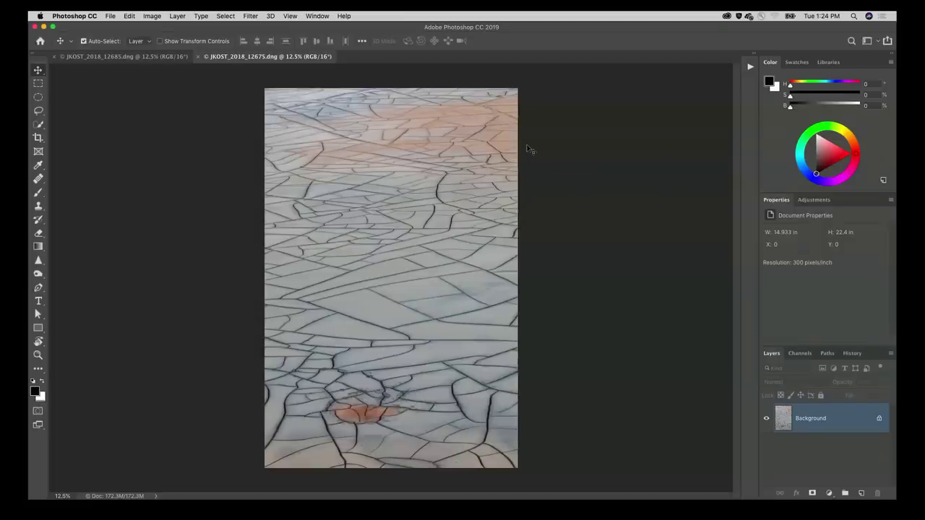
# - Try tiling the two documents side by side and consolidating them to tabs, and opening and cancelling the foreground Color Picker
pyautogui.press('super+alt+2')
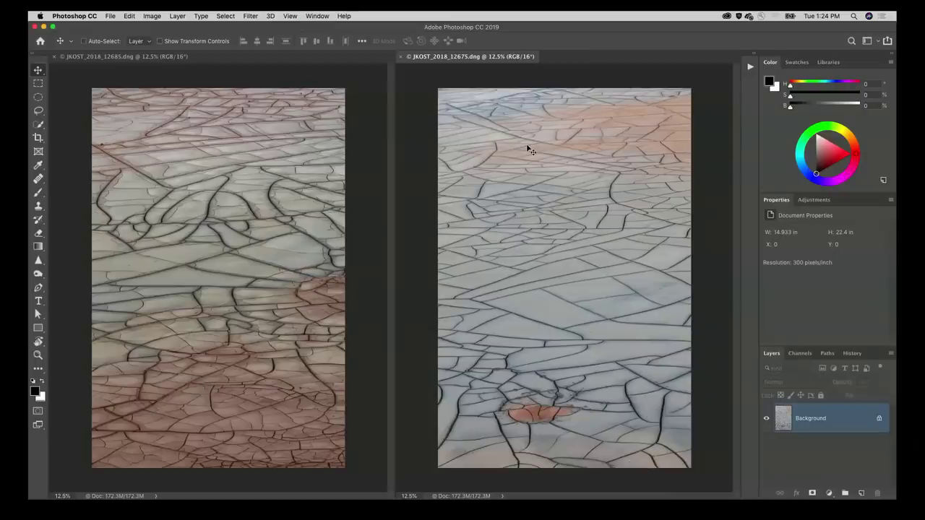
pyautogui.press('super+alt+1')
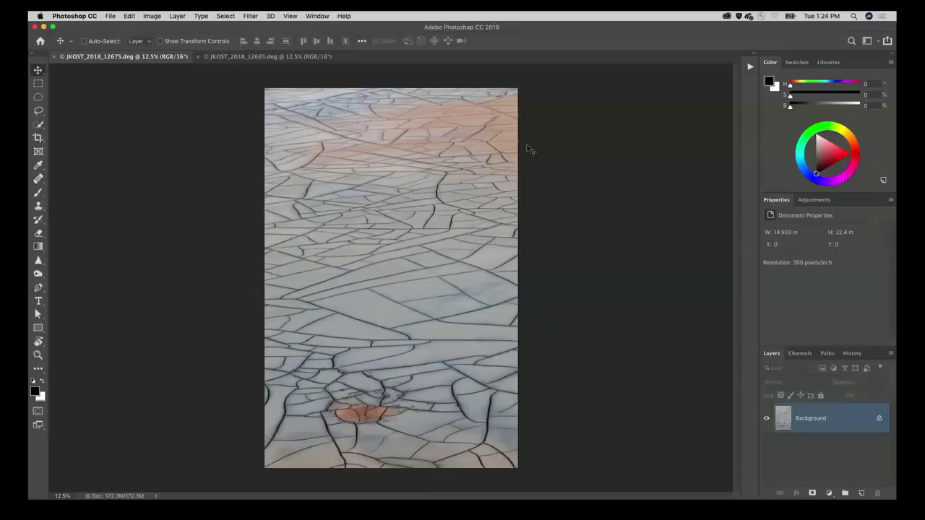
pyautogui.hotkey('alt', 'shift', 'f')
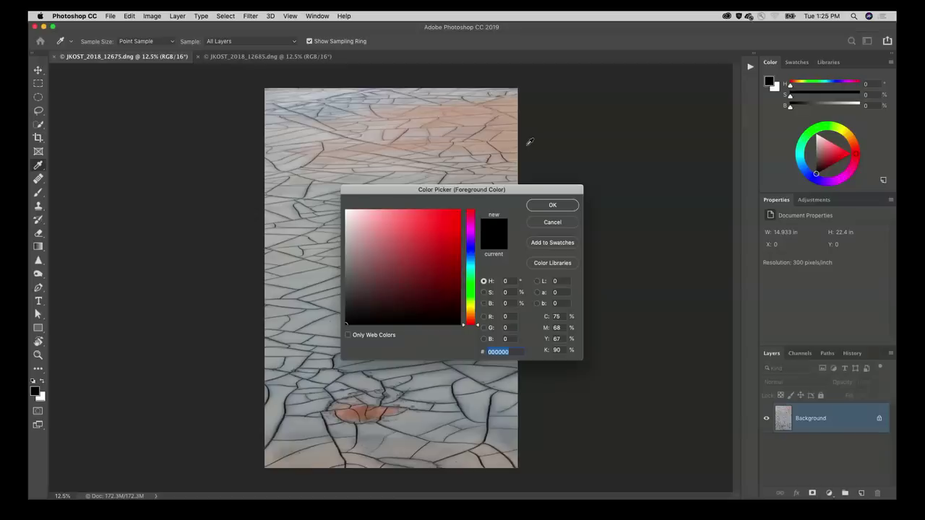
pyautogui.click(554, 223)
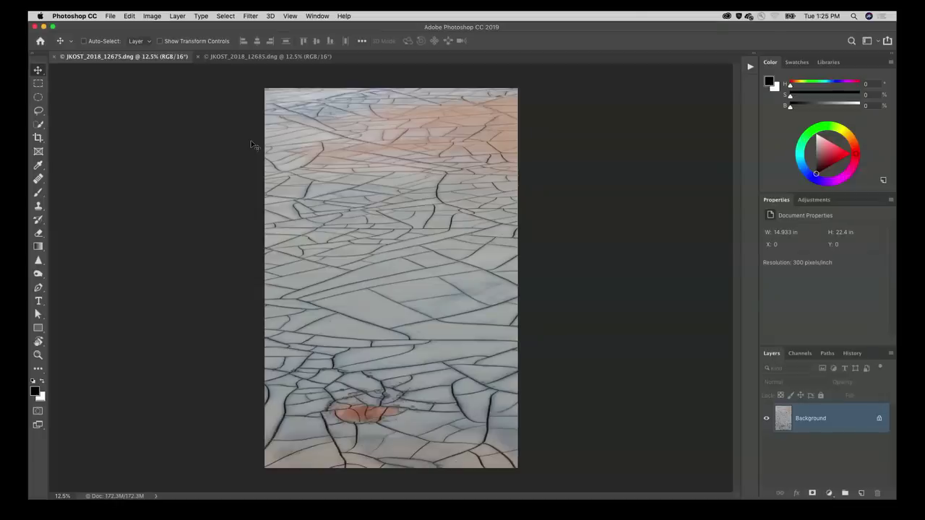
# - Dock the Layers panel beside the toolbar, grouped with History, with Properties docked below and Paths docked above
pyautogui.click(38, 84)
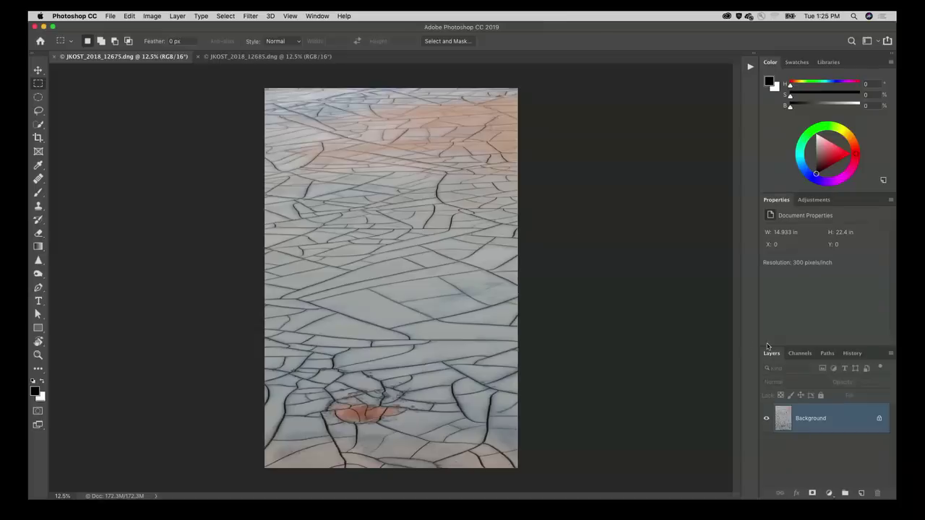
pyautogui.moveTo(771, 353); pyautogui.dragTo(50, 229)
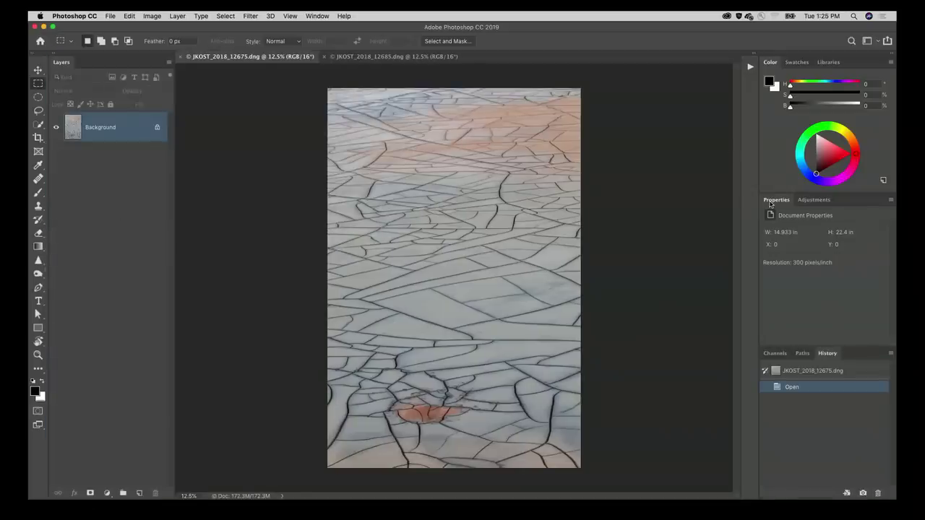
pyautogui.moveTo(771, 205); pyautogui.dragTo(65, 494)
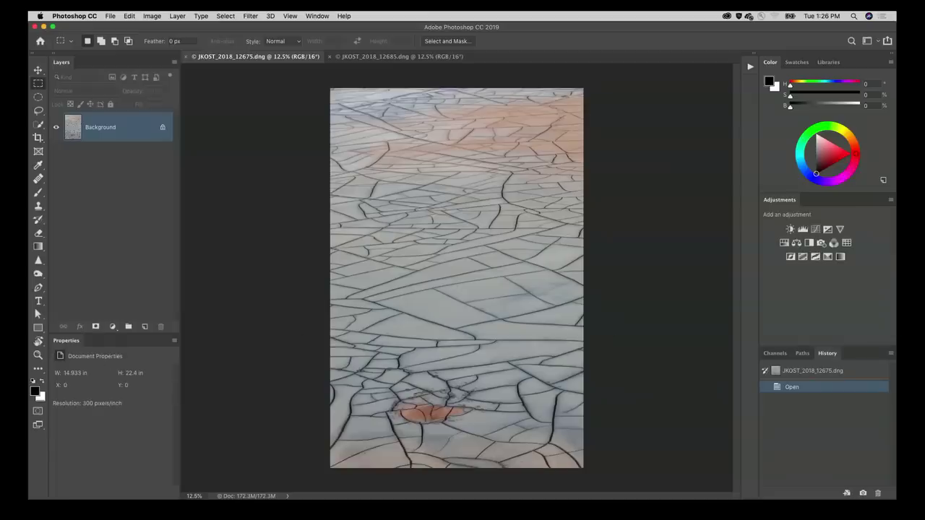
pyautogui.moveTo(834, 356); pyautogui.dragTo(81, 65)
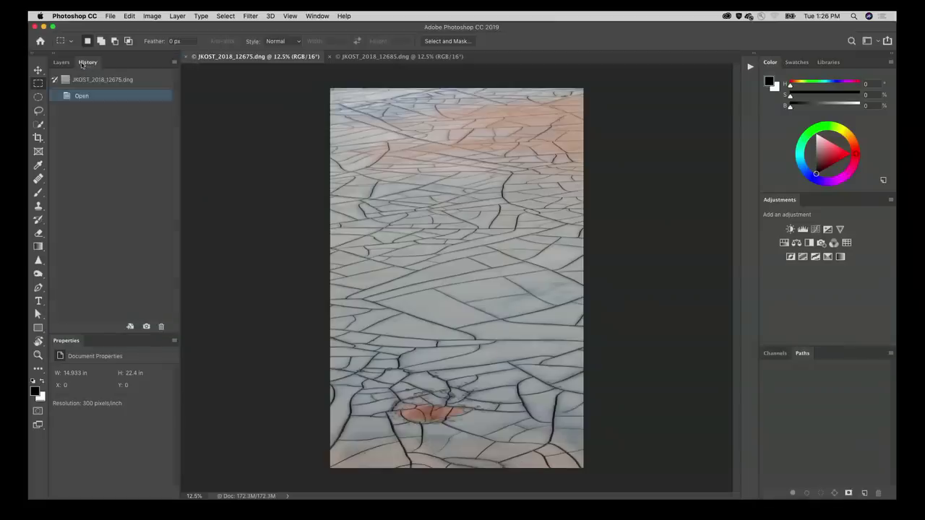
pyautogui.moveTo(807, 356); pyautogui.dragTo(82, 59)
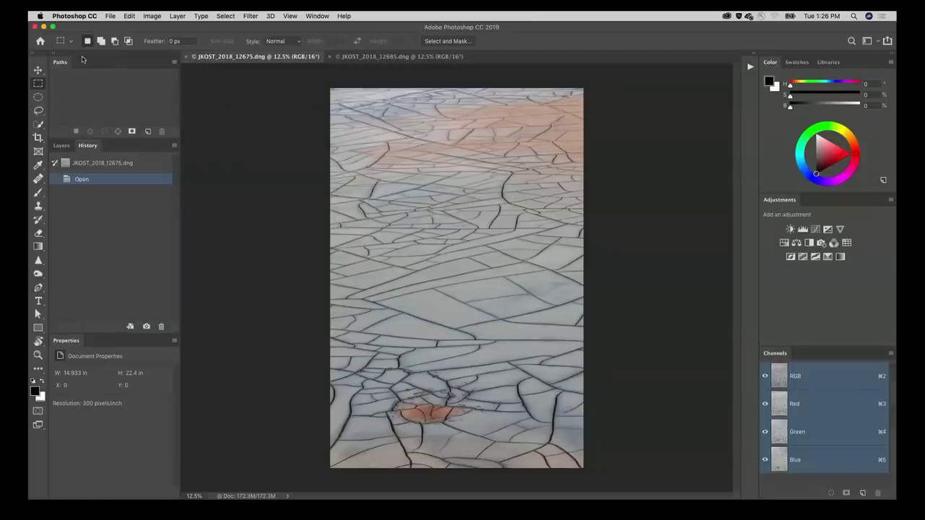
# - Detach and close the Channels panel, and close the Adjustments panel
pyautogui.moveTo(775, 353); pyautogui.dragTo(335, 153)
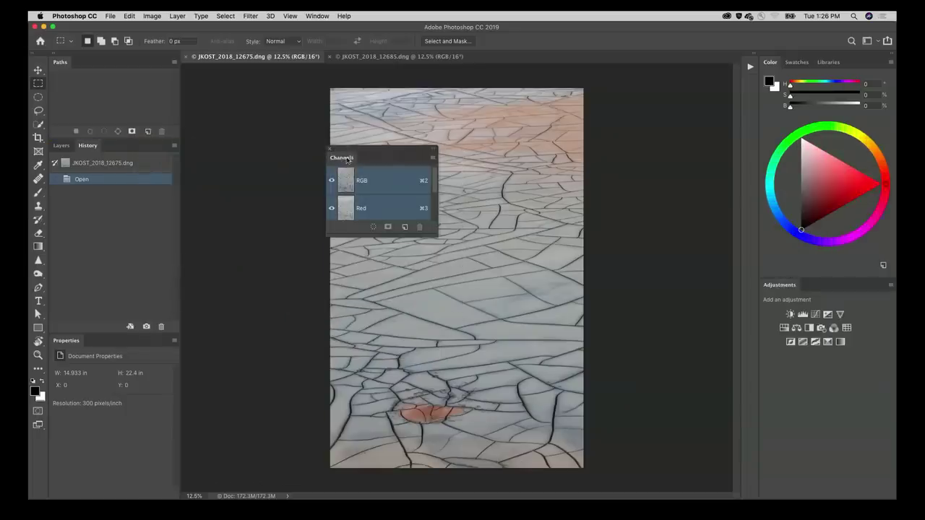
pyautogui.click(330, 150)
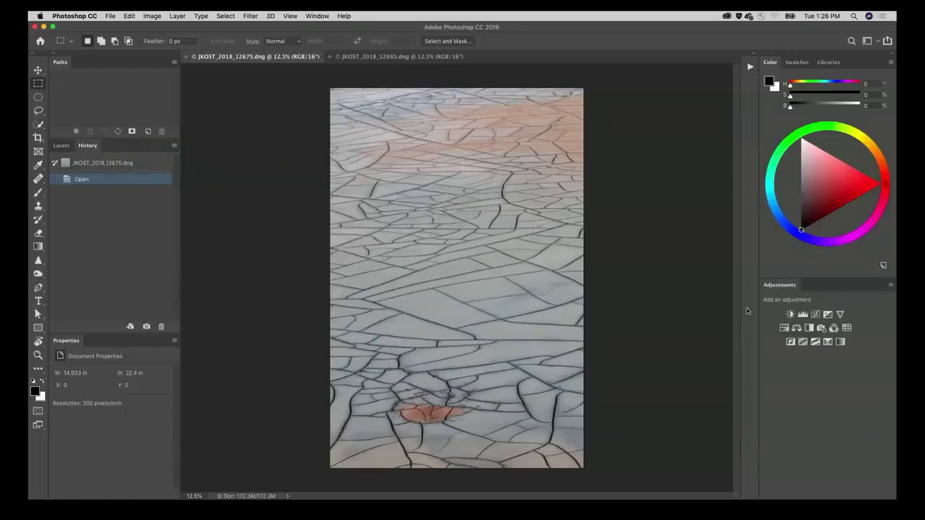
pyautogui.rightClick(778, 285)
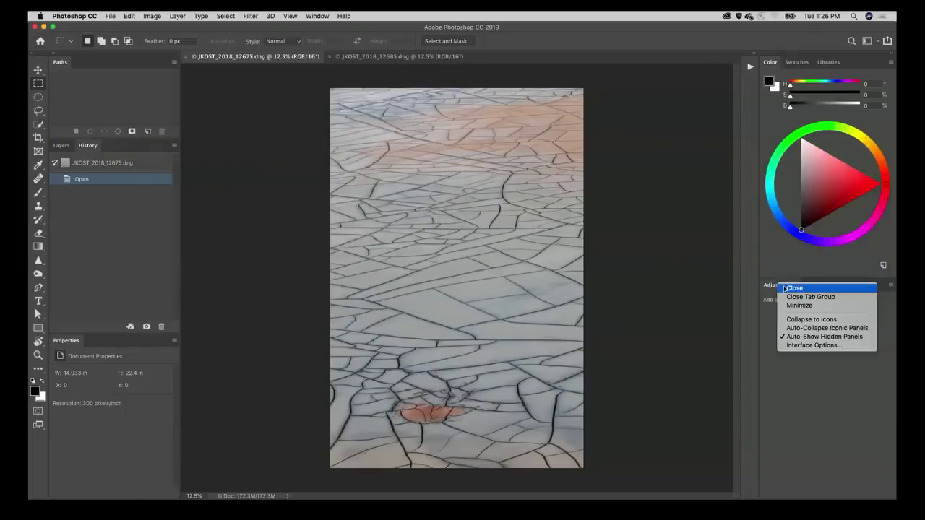
pyautogui.click(793, 288)
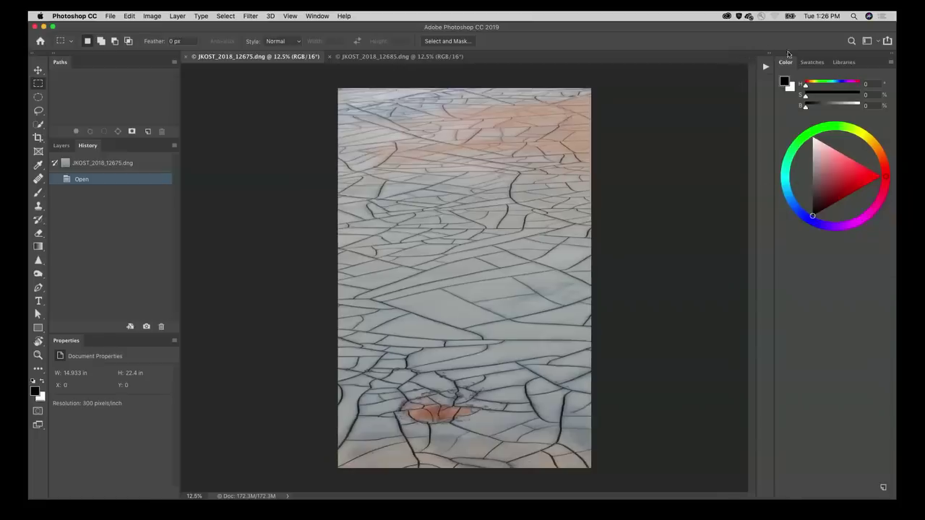
# - Dock Libraries above the Layers group with Paths tabbed beside it, minimize that group and bring Layers to the front
pyautogui.moveTo(844, 62); pyautogui.dragTo(110, 58)
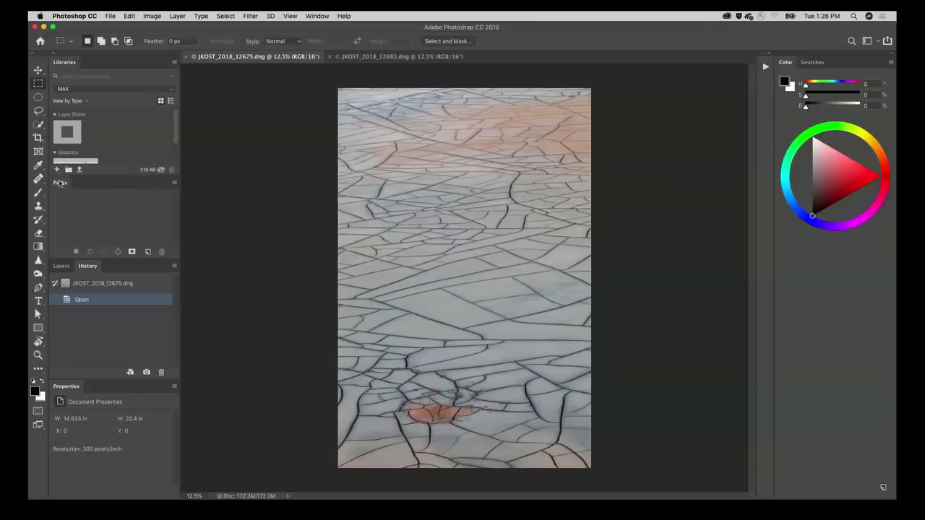
pyautogui.moveTo(60, 182); pyautogui.dragTo(138, 121)
pyautogui.moveTo(107, 85); pyautogui.dragTo(96, 65)
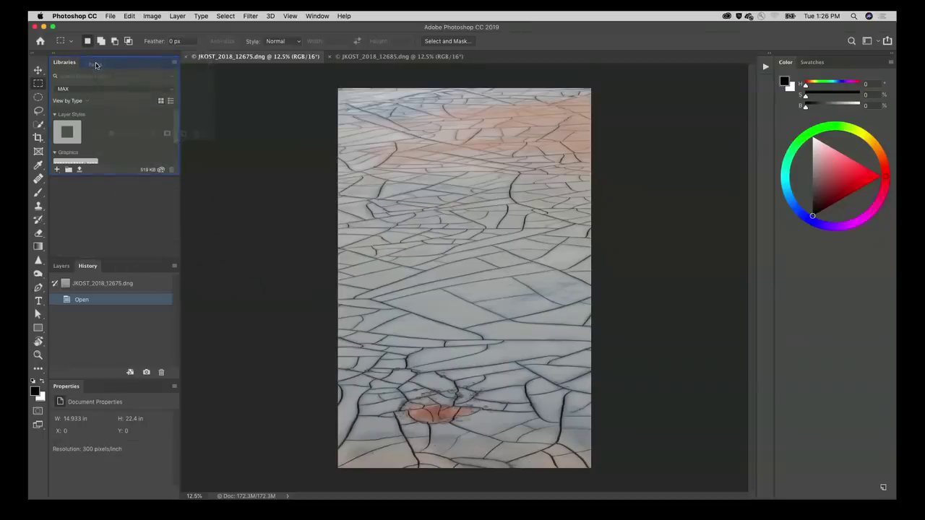
pyautogui.moveTo(96, 65); pyautogui.dragTo(96, 65)
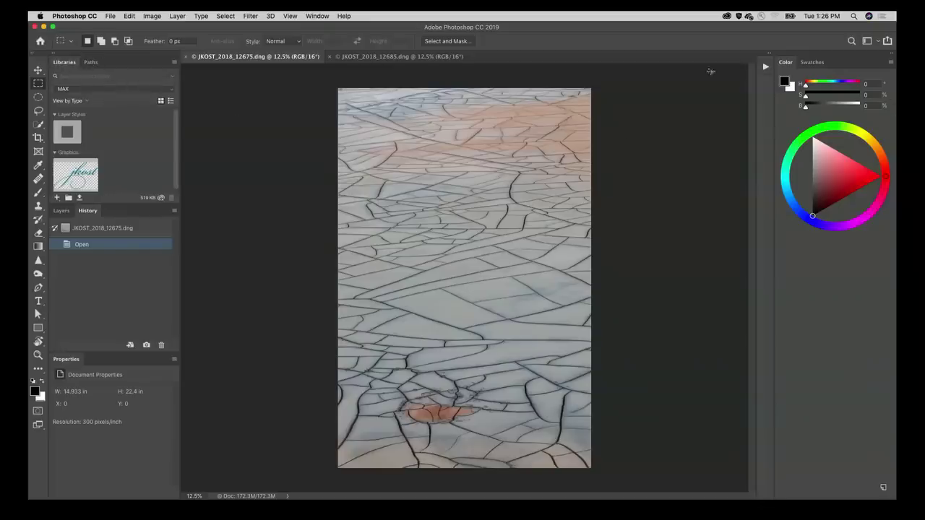
pyautogui.doubleClick(71, 64)
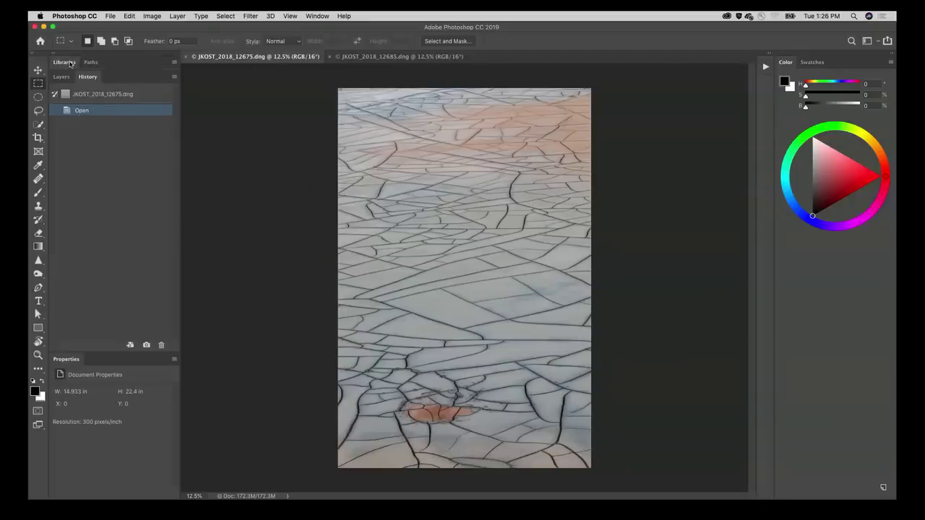
pyautogui.click(63, 78)
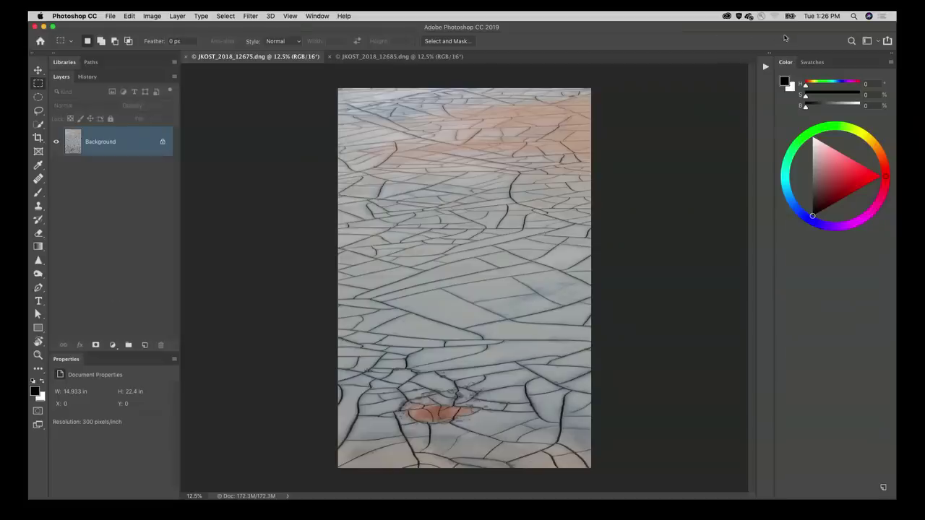
# - Close the Color and Swatches group, and add the Actions panel to the Layers and History group with Layers in front
pyautogui.rightClick(786, 65)
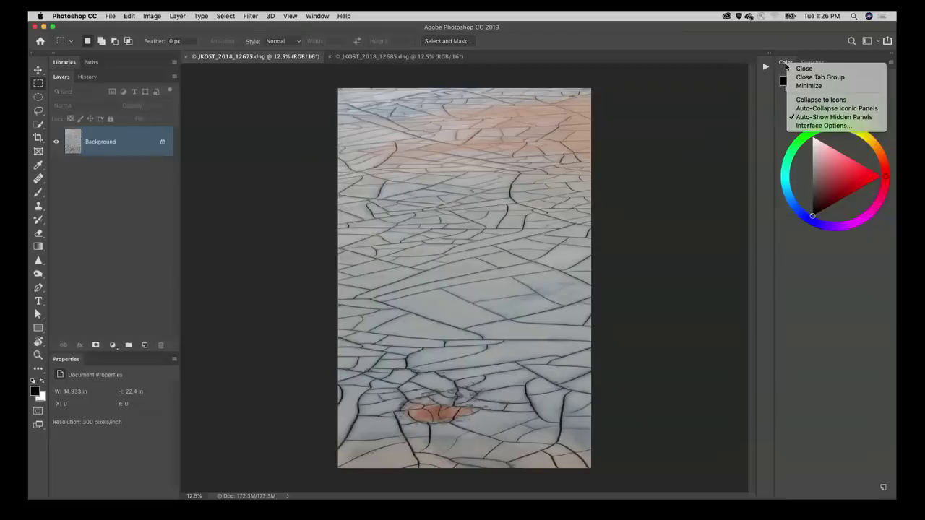
pyautogui.click(804, 77)
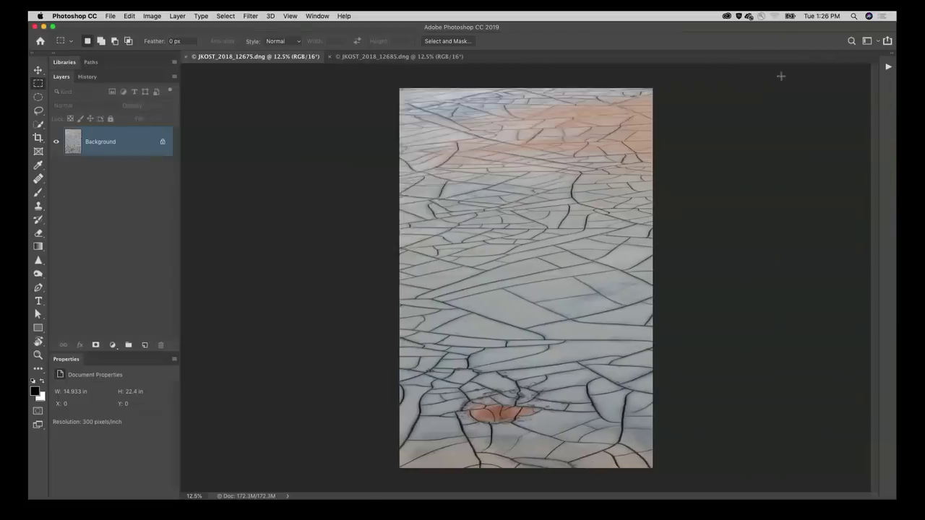
pyautogui.click(888, 67)
pyautogui.moveTo(730, 63); pyautogui.dragTo(119, 80)
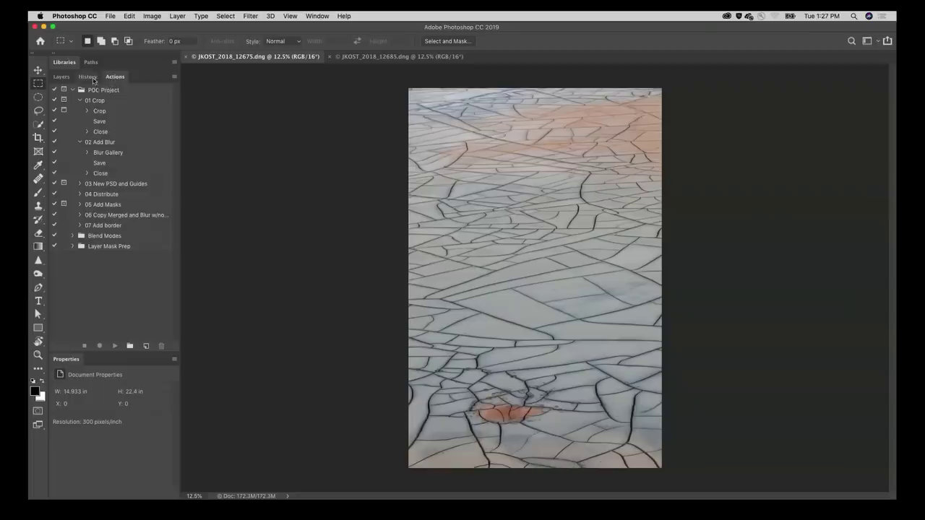
pyautogui.click(61, 77)
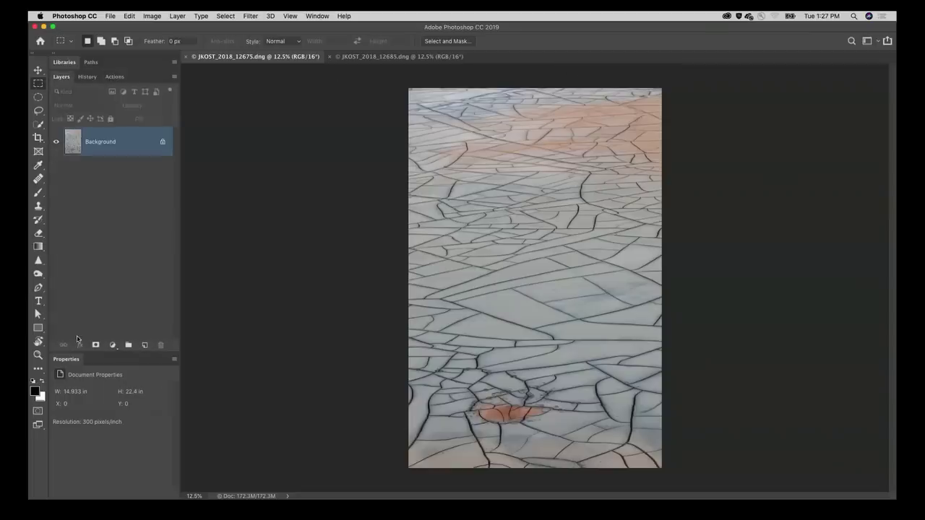
# - Enlarge the Properties panel and add a Levels adjustment layer above the Background
pyautogui.moveTo(72, 352); pyautogui.dragTo(70, 324)
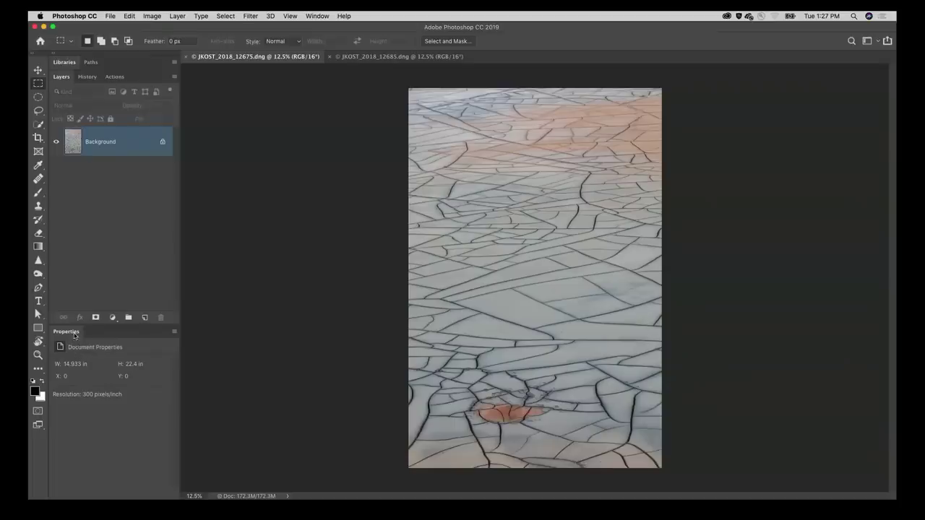
pyautogui.click(112, 317)
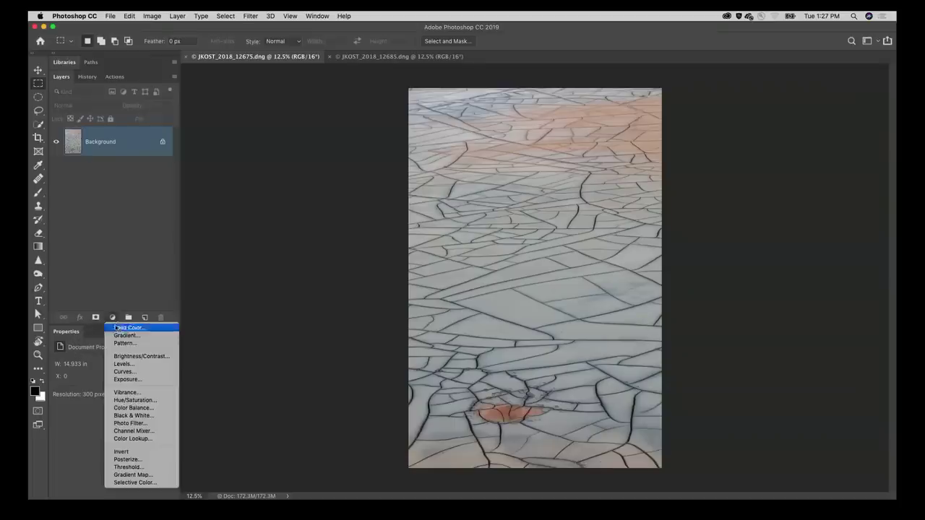
pyautogui.click(123, 364)
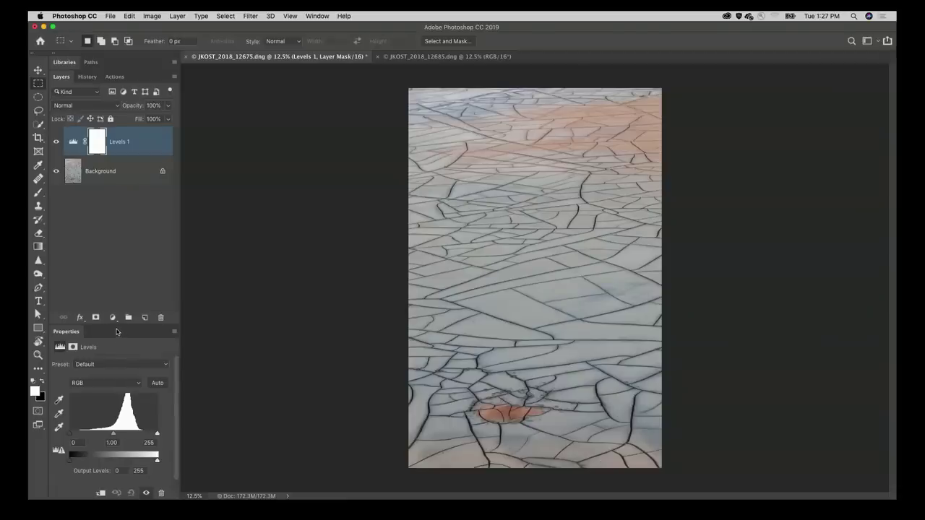
# - Look over the list of available workspaces and dismiss it
pyautogui.click(868, 41)
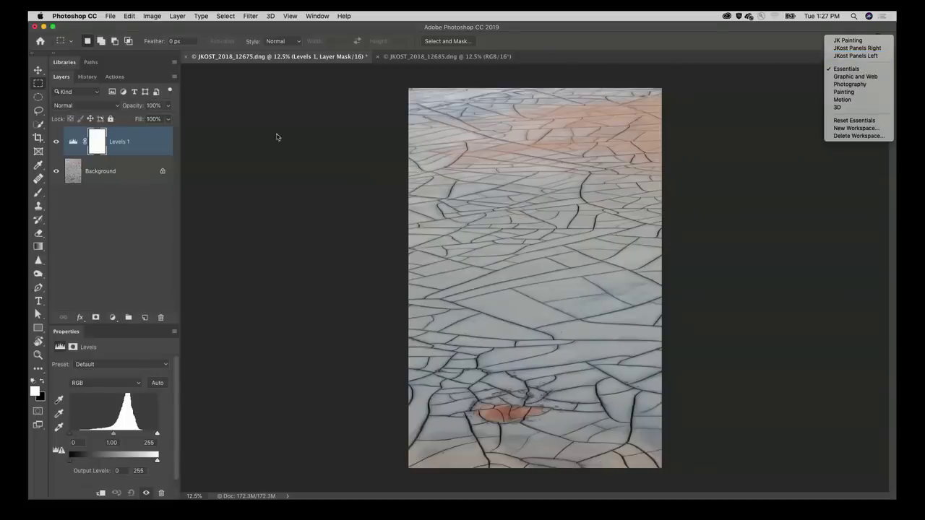
pyautogui.click(230, 158)
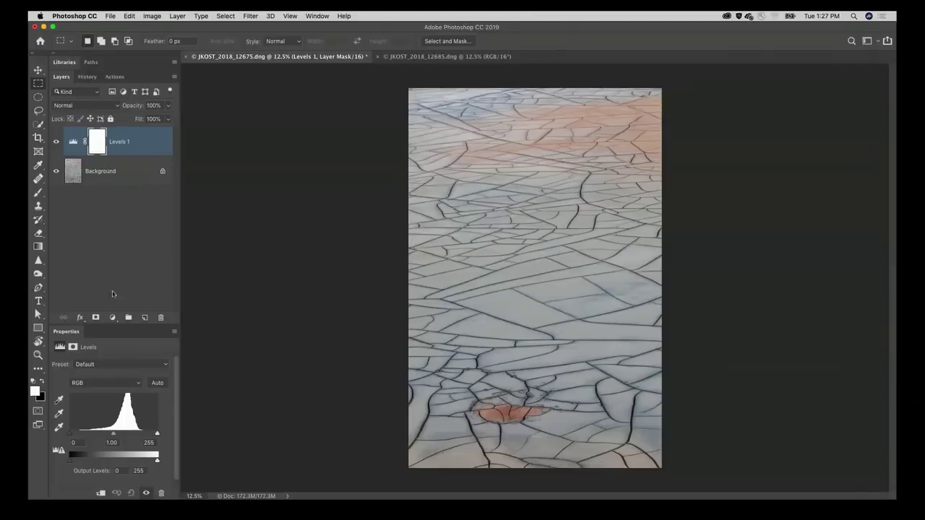
# - Draw a black rectangle shape about 693 by 1070 px near the photo's upper-left corner
pyautogui.click(39, 329)
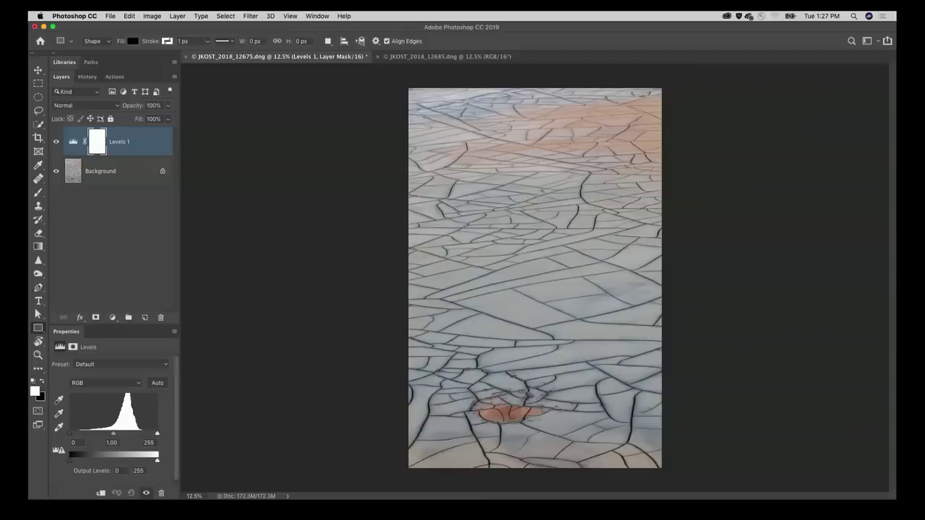
pyautogui.moveTo(441, 104); pyautogui.dragTo(478, 166)
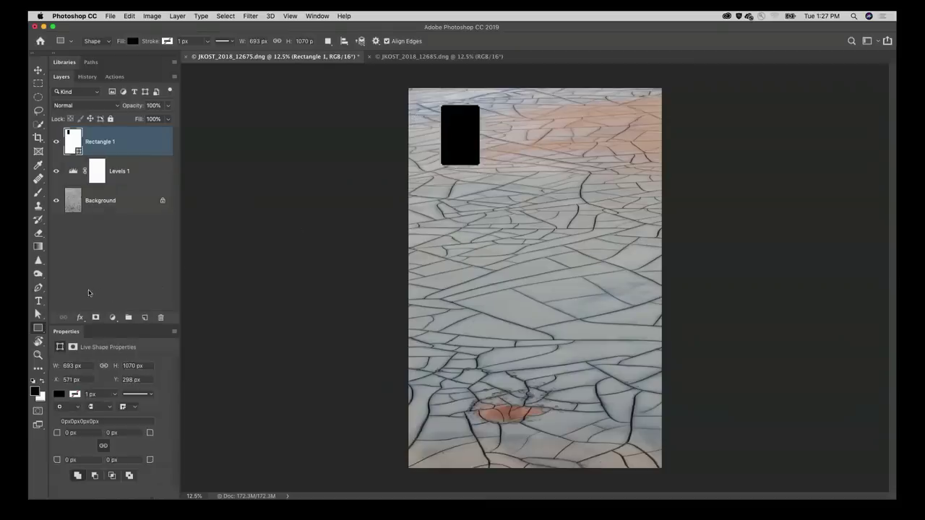
# - Draw a black ellipse shape about 561 by 605 px near the photo's upper-right corner
pyautogui.click(38, 329)
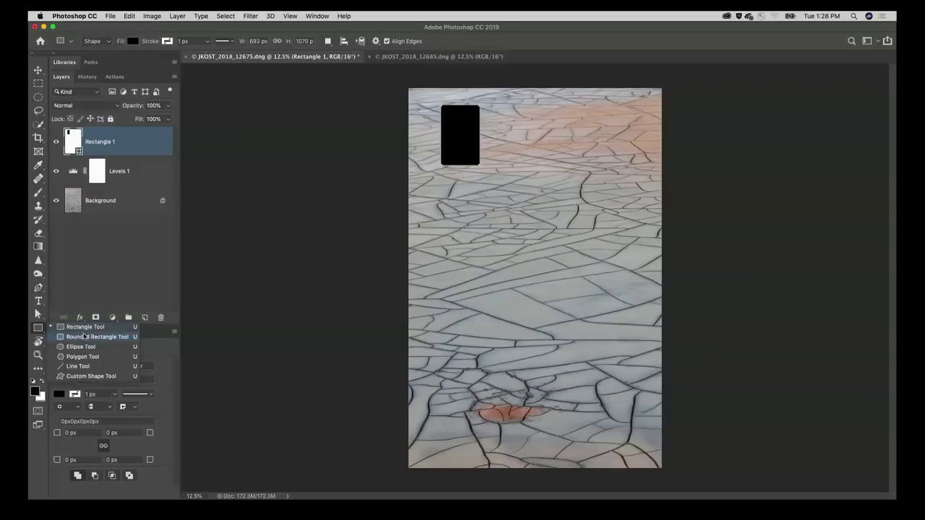
pyautogui.click(112, 351)
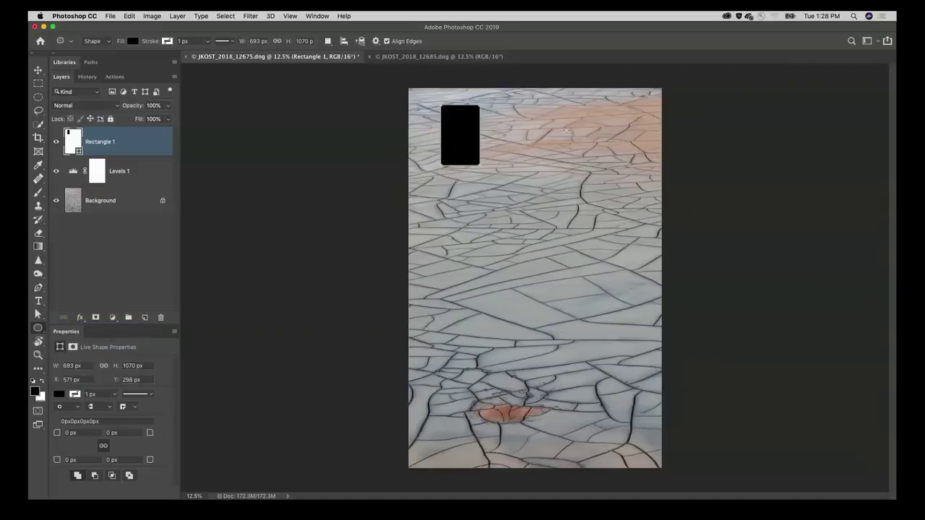
pyautogui.moveTo(590, 115); pyautogui.dragTo(622, 149)
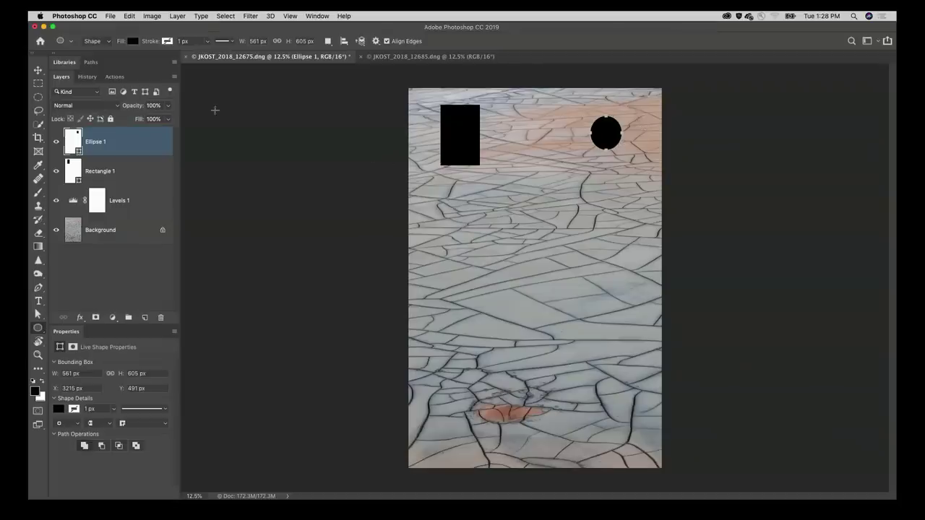
# - Set the layer thumbnails to the smallest size and have them show Layer Bounds
pyautogui.click(173, 78)
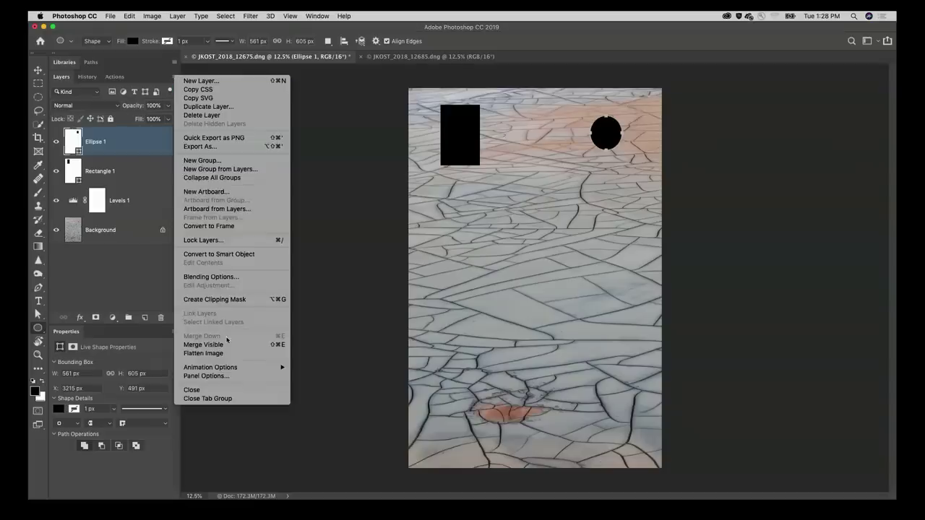
pyautogui.click(205, 375)
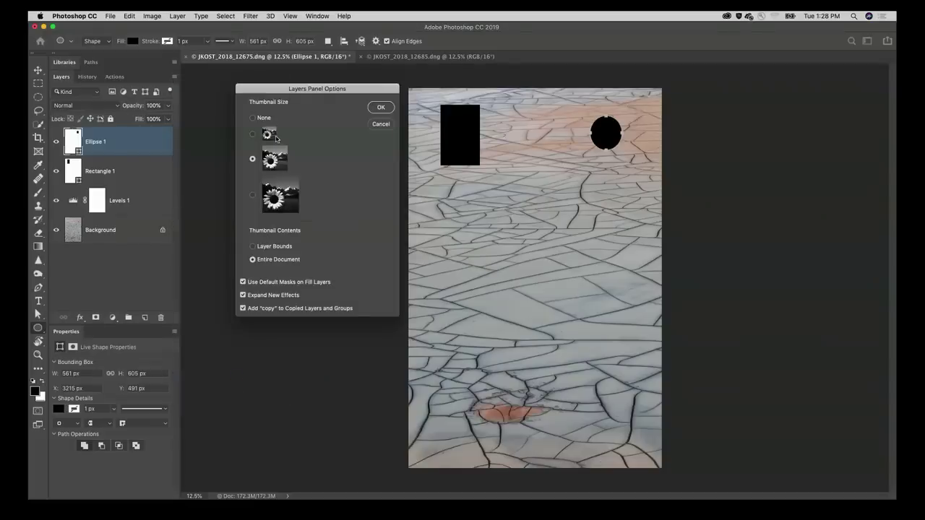
pyautogui.click(252, 196)
pyautogui.click(253, 158)
pyautogui.click(252, 134)
pyautogui.click(252, 246)
pyautogui.click(380, 107)
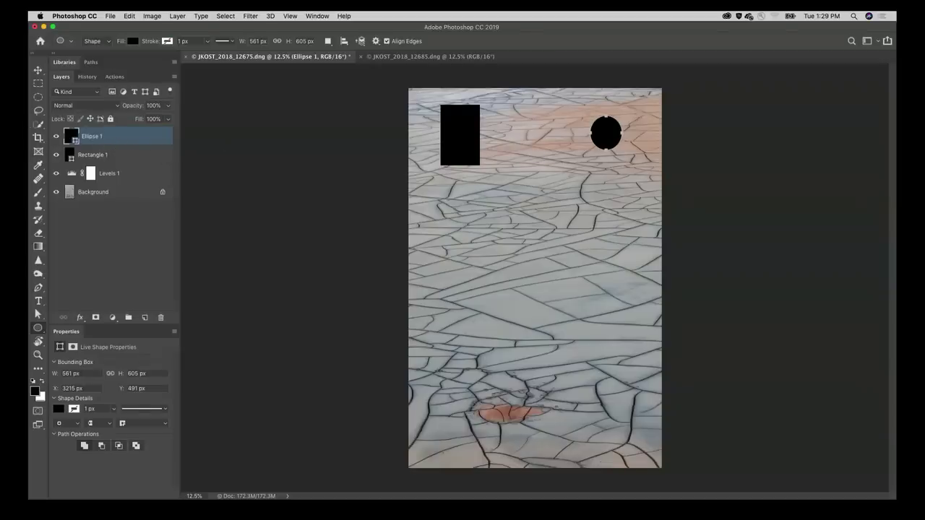
# - Set the layer thumbnails to the largest size and stop adding "copy" to copied layers and groups
pyautogui.click(173, 78)
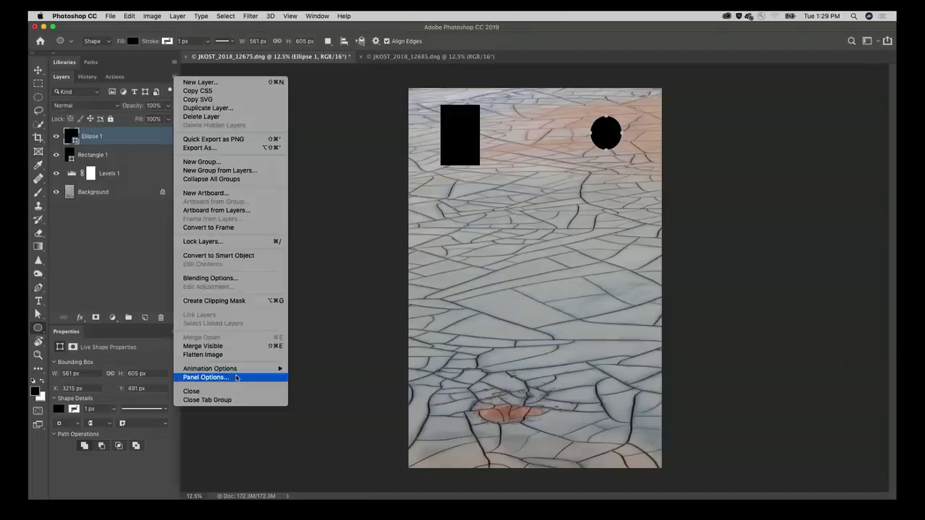
pyautogui.click(237, 378)
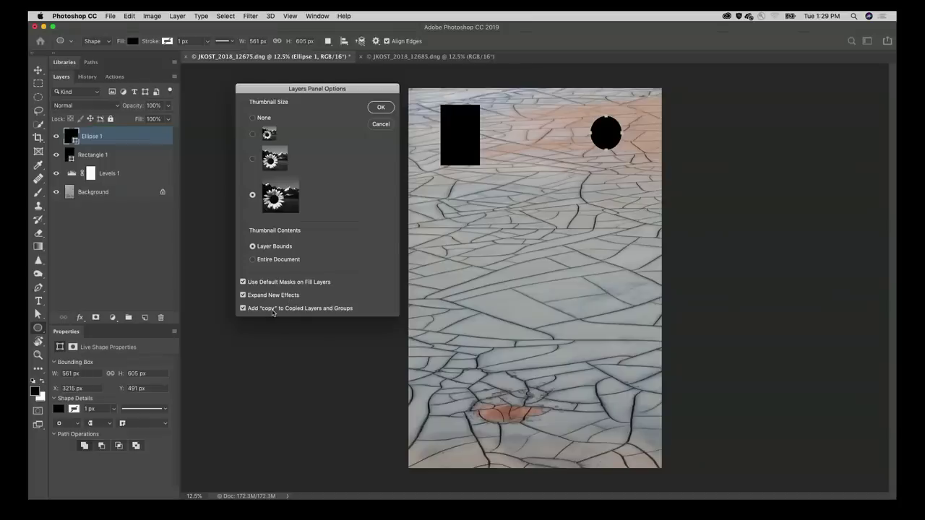
pyautogui.click(244, 309)
pyautogui.click(380, 108)
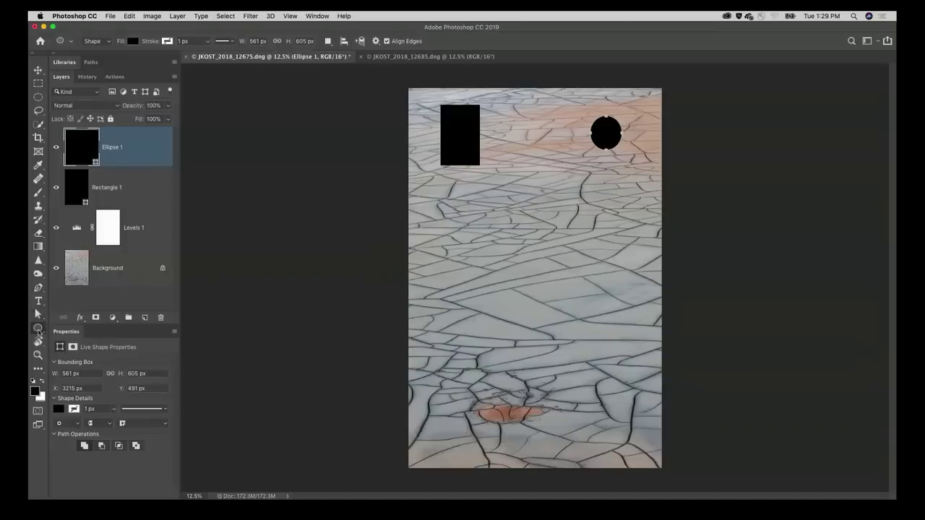
# - Fill the ellipse shape with a crimson swatch
pyautogui.click(133, 42)
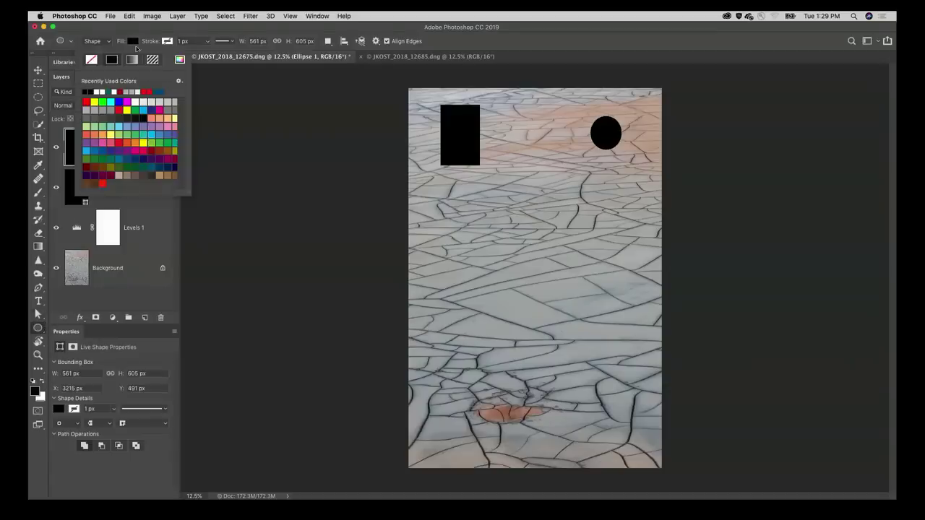
pyautogui.click(147, 150)
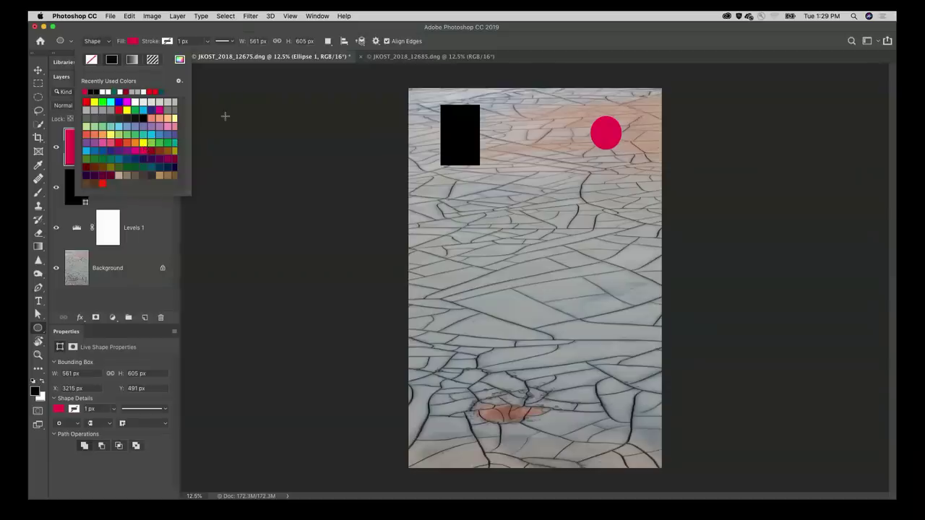
pyautogui.click(224, 115)
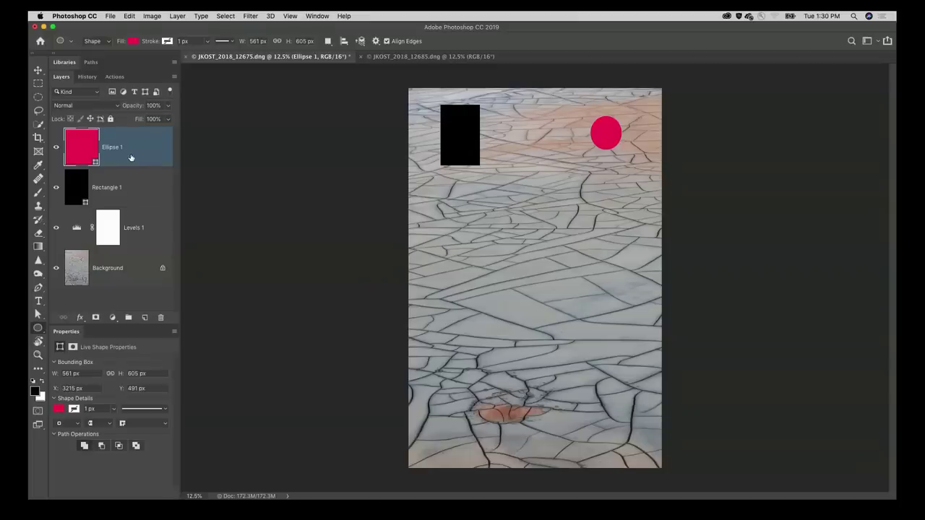
# - Set the layer thumbnail contents to Entire Document
pyautogui.click(174, 77)
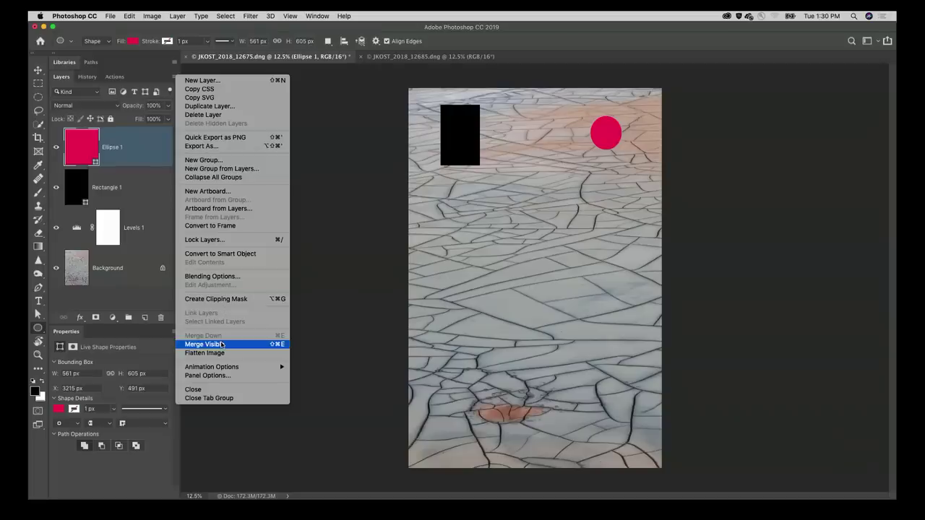
pyautogui.moveTo(219, 369)
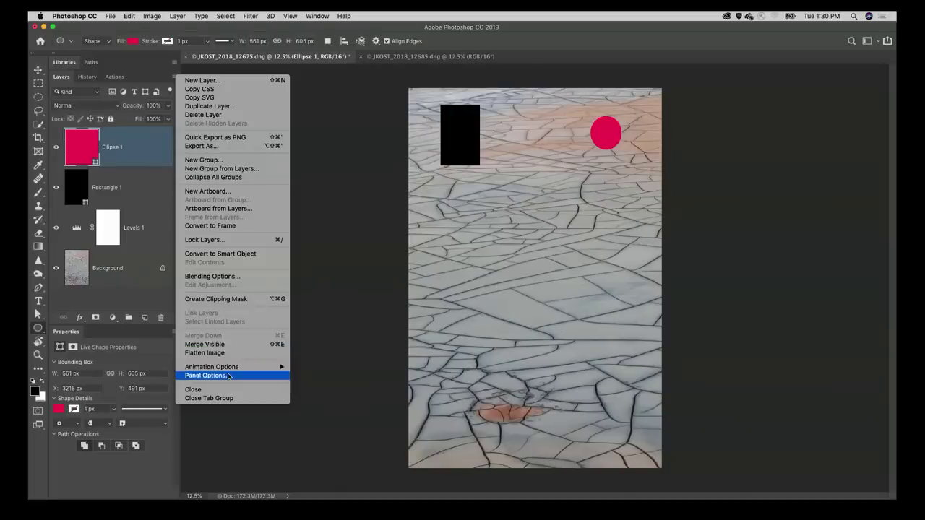
pyautogui.click(228, 376)
pyautogui.click(253, 259)
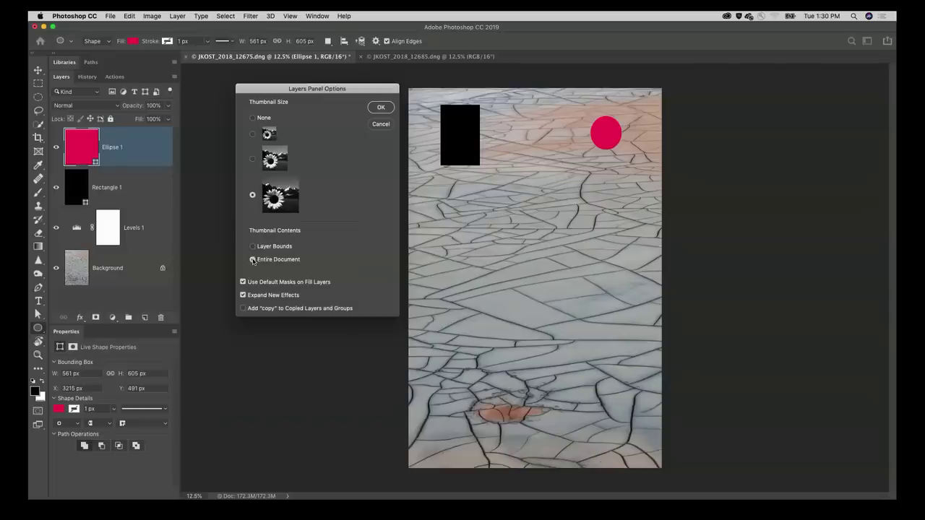
pyautogui.click(383, 108)
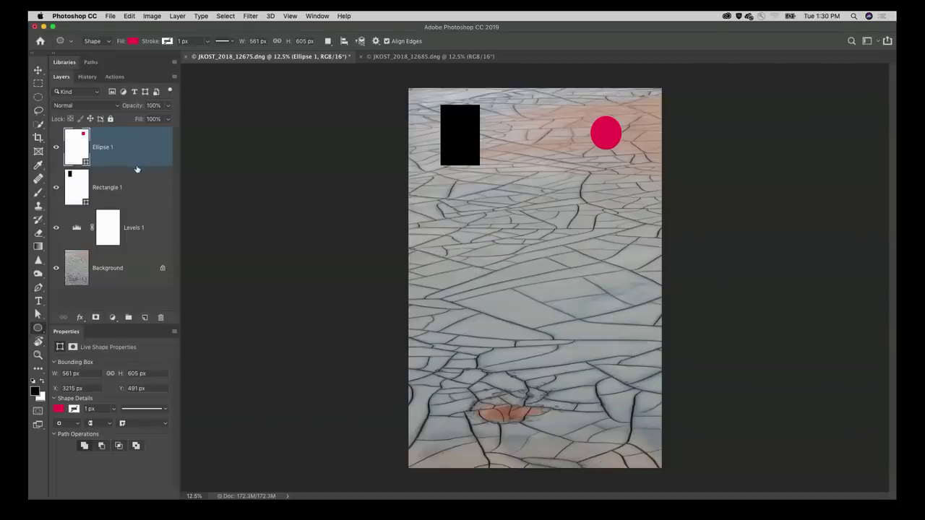
# - Undo the ellipse and rectangle shapes, and close both open photos without saving
pyautogui.keyDown('shift'); pyautogui.click(144, 229); pyautogui.keyUp('shift')
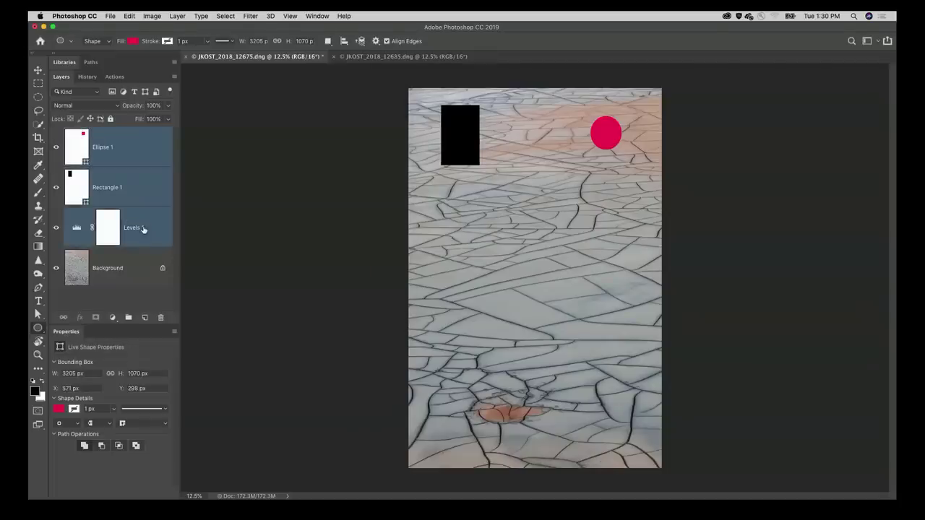
pyautogui.press('super+z')
pyautogui.press('super+z')
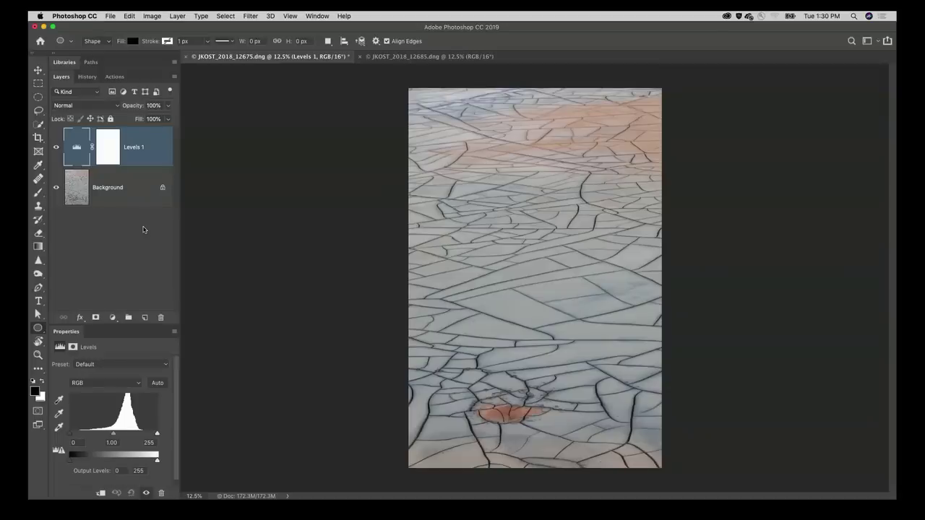
pyautogui.press('super+alt+w')
pyautogui.press('super+d')
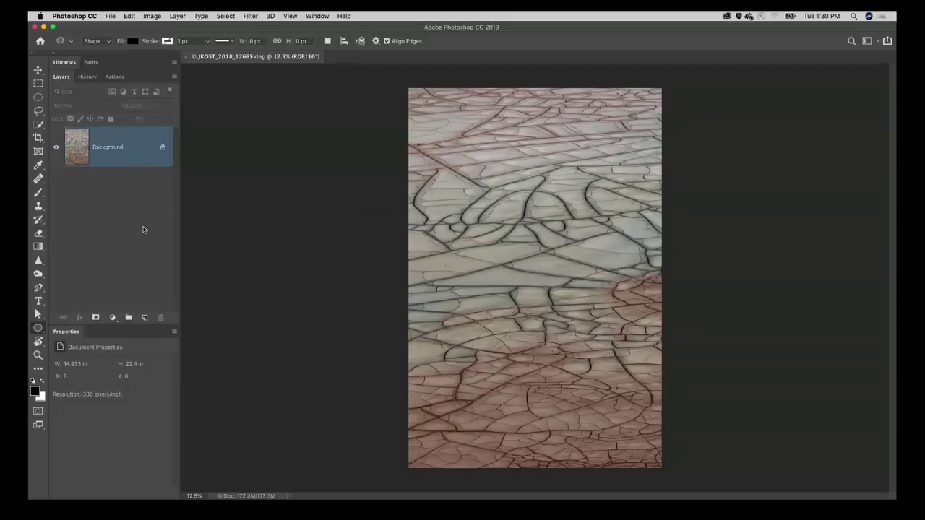
pyautogui.press('super+d')
# - Switch to Lightroom and open China01, China02 and China03 from the 02 Layers, masking, compositing collection as layers in Photoshop
pyautogui.press('super+Tab')
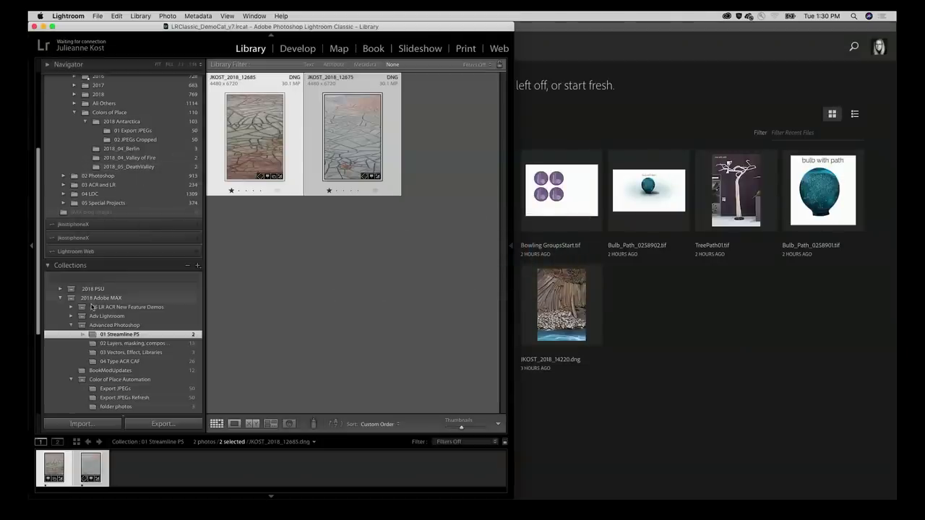
pyautogui.click(156, 344)
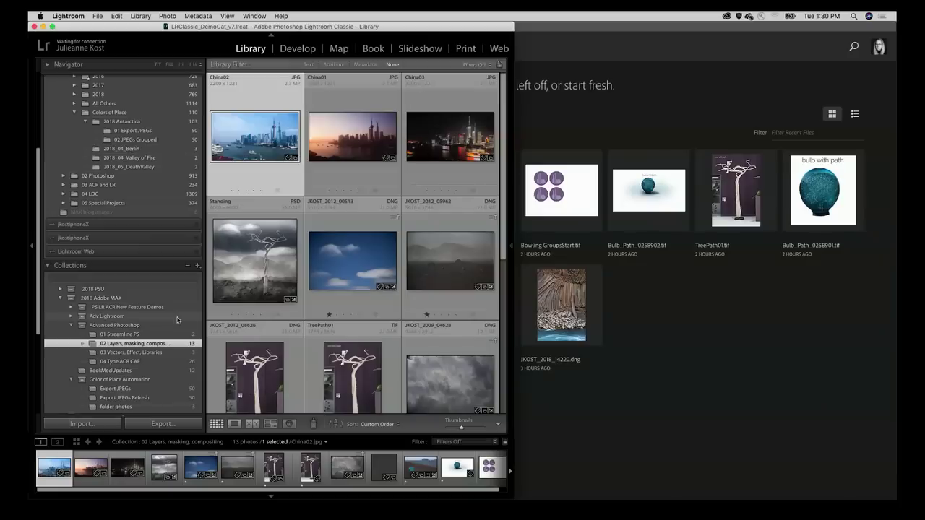
pyautogui.keyDown('shift'); pyautogui.click(443, 144); pyautogui.keyUp('shift')
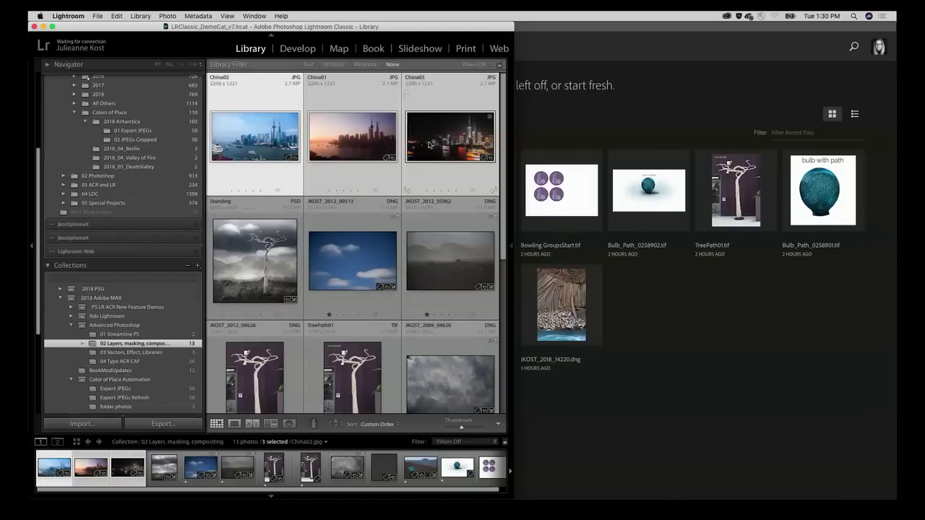
pyautogui.rightClick(363, 143)
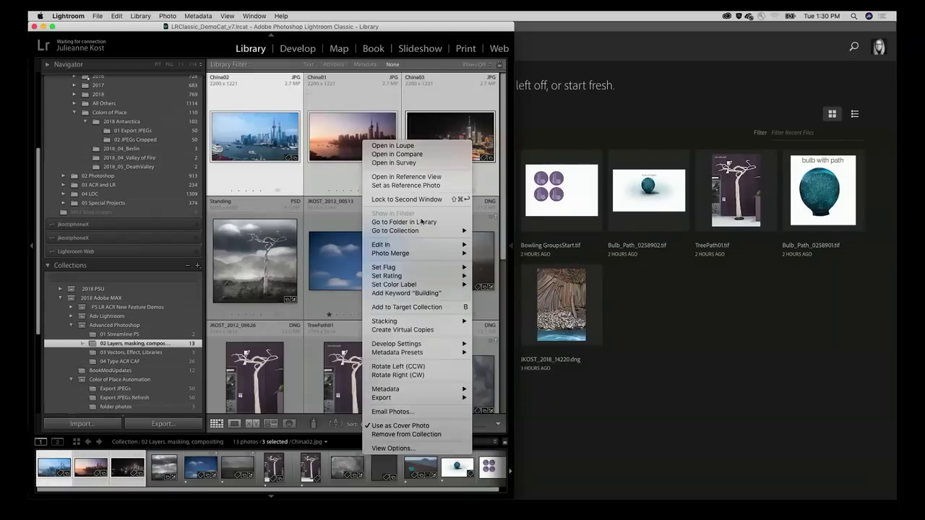
pyautogui.moveTo(415, 245)
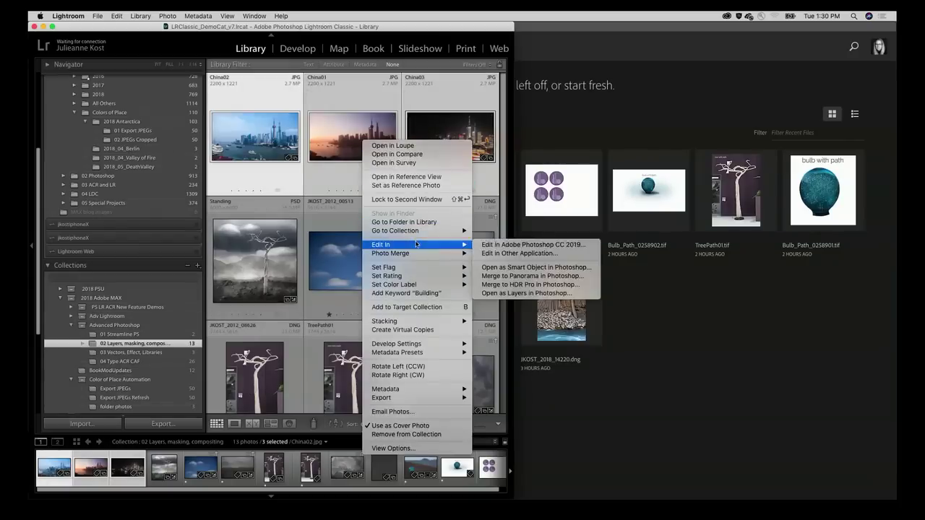
pyautogui.click(552, 295)
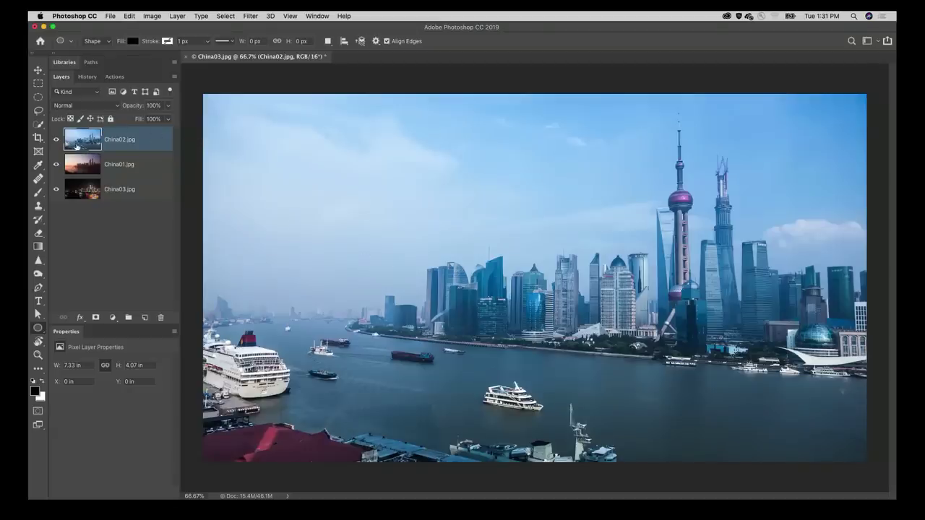
# - Select the Lasso tool and reset it to its default settings
pyautogui.click(39, 112)
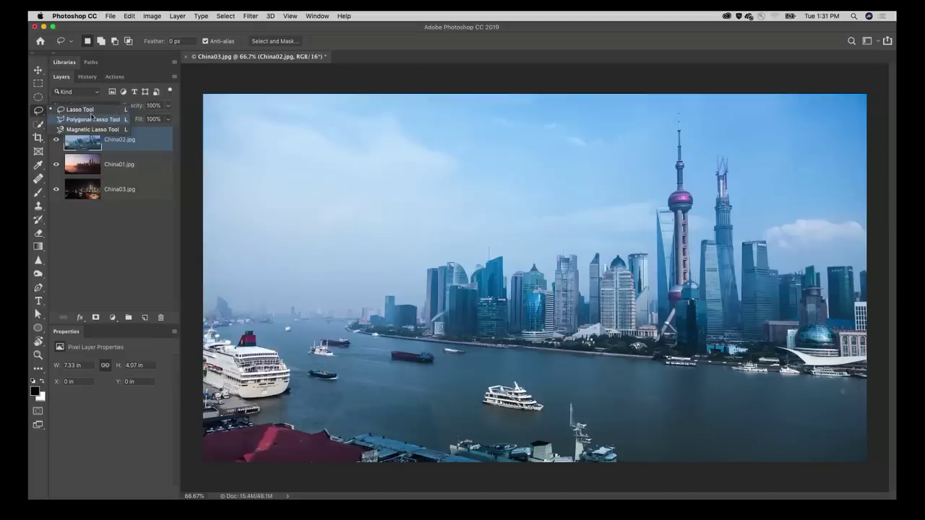
pyautogui.click(38, 112)
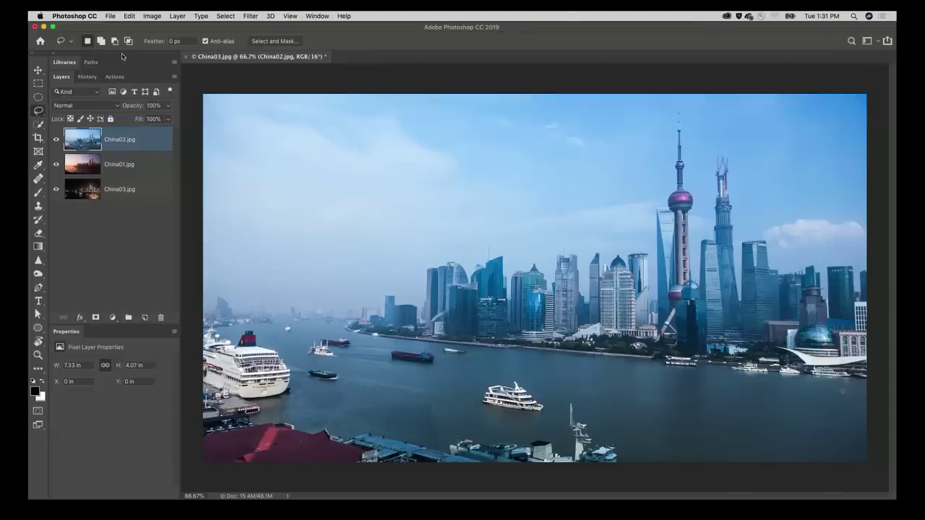
pyautogui.rightClick(62, 43)
pyautogui.click(78, 51)
# - Switch to the Brush tool and enlarge its tip to about 588 px
pyautogui.press('b')
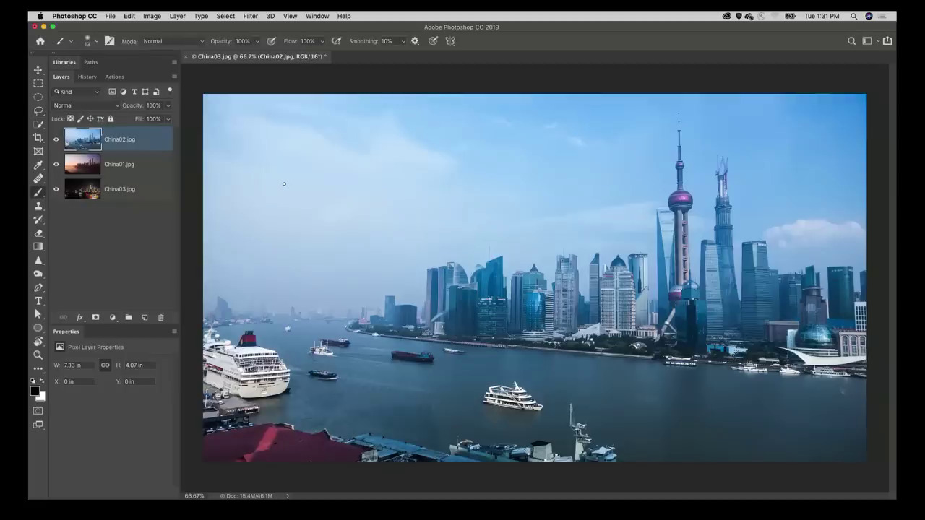
pyautogui.moveTo(284, 183); pyautogui.dragTo(376, 181)
# - Hide the China02.jpg and China01.jpg layers to view the photos beneath, and show both layers again
pyautogui.click(56, 139)
pyautogui.click(57, 164)
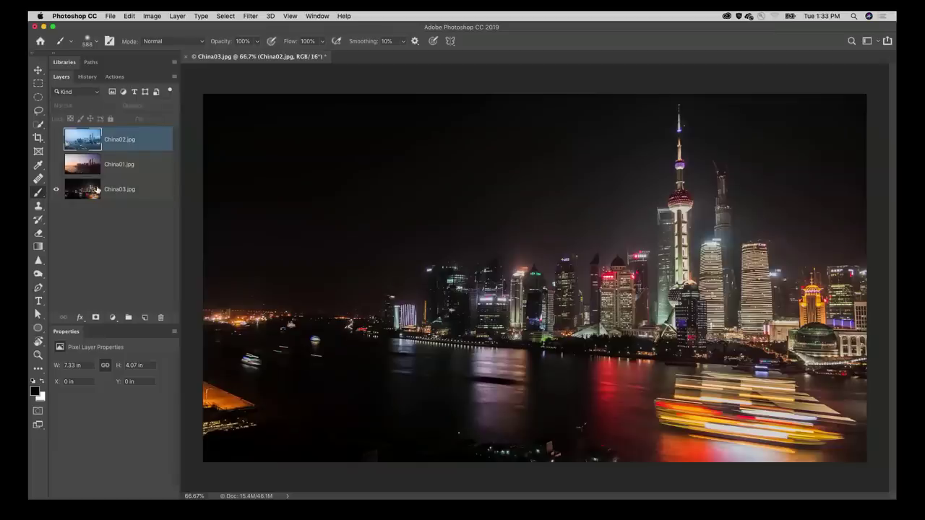
pyautogui.click(56, 165)
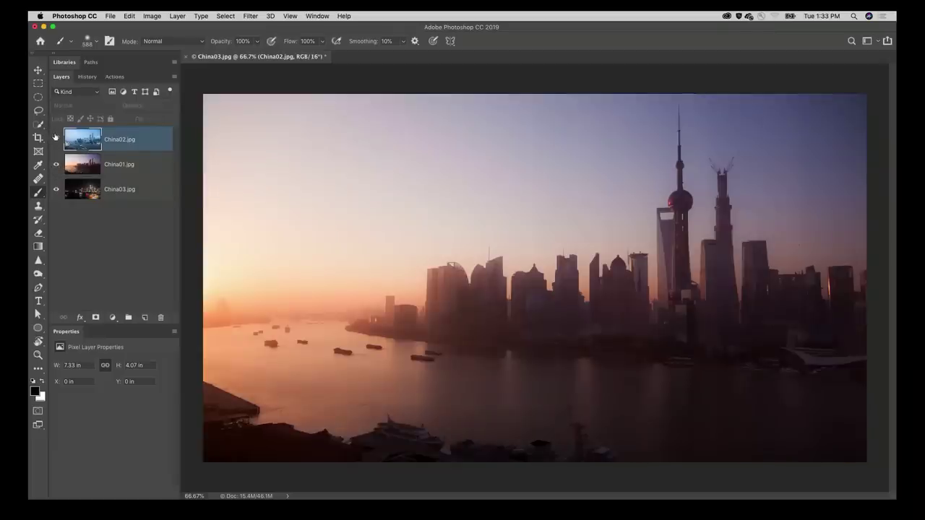
pyautogui.click(56, 139)
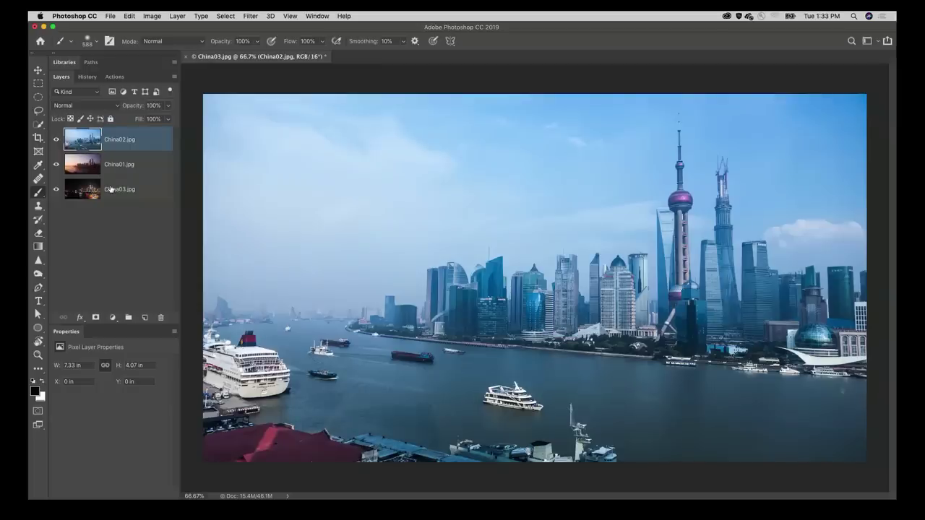
# - Move the China03.jpg layer to the top of the stack, and hide China03.jpg and China02.jpg
pyautogui.moveTo(110, 190); pyautogui.dragTo(109, 136)
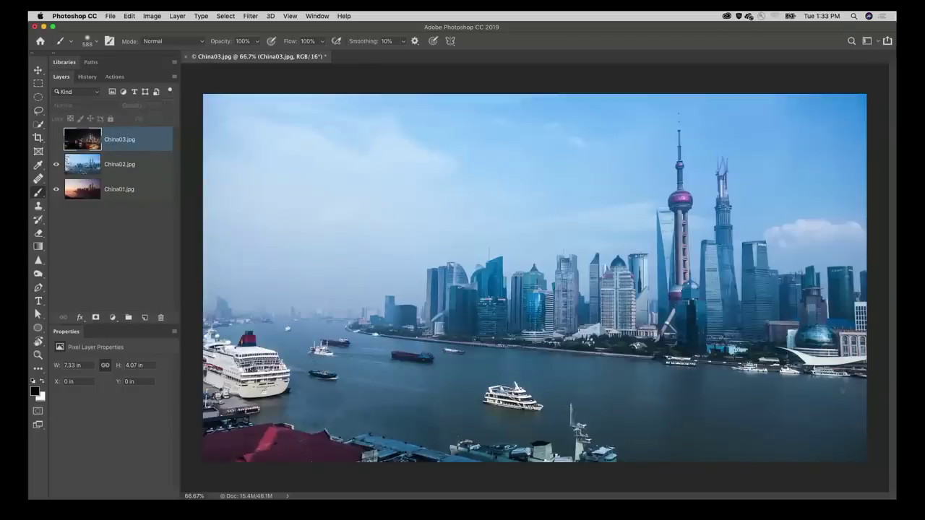
pyautogui.click(56, 165)
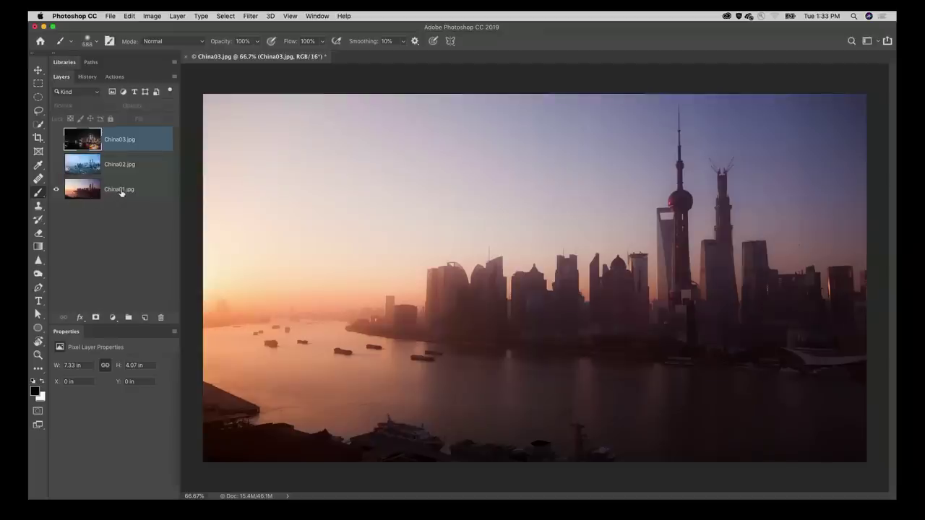
# - Select the China02.jpg layer and create a guide layout of 3 columns with a 1 in gutter
pyautogui.click(127, 165)
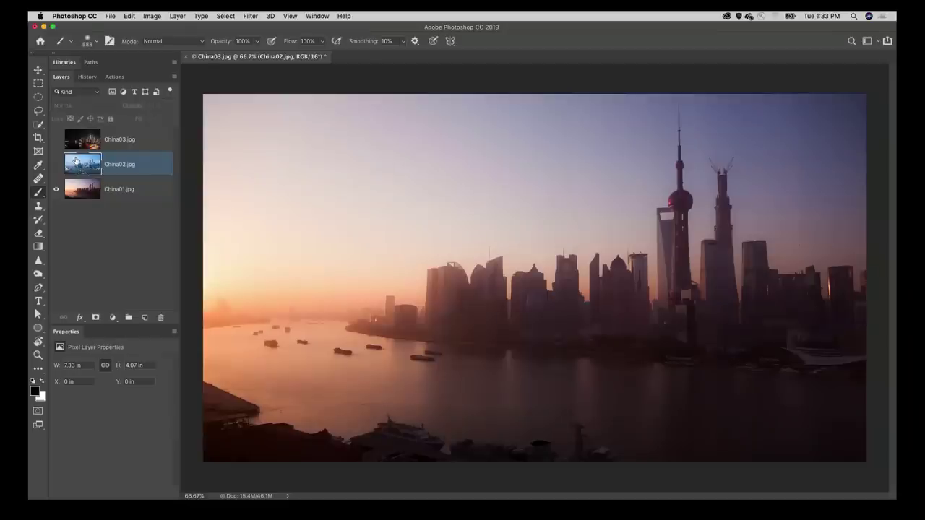
pyautogui.click(291, 16)
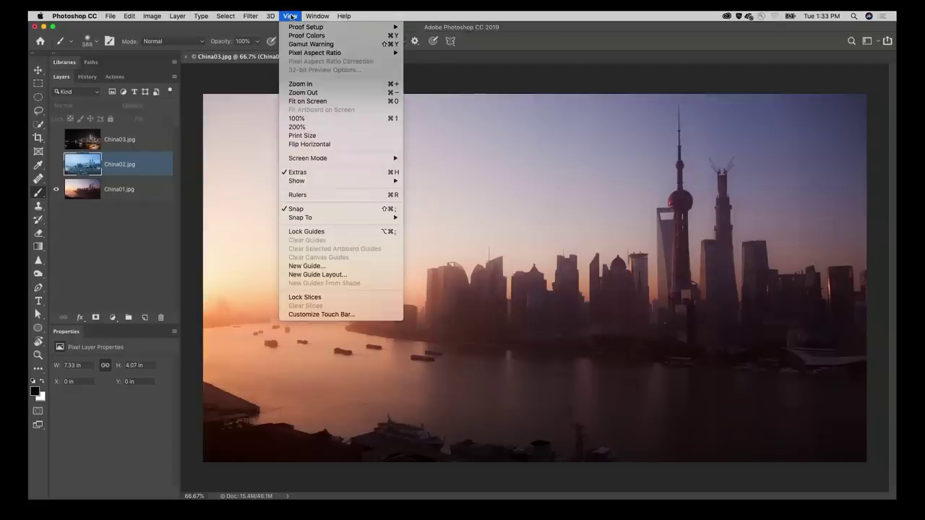
pyautogui.click(361, 278)
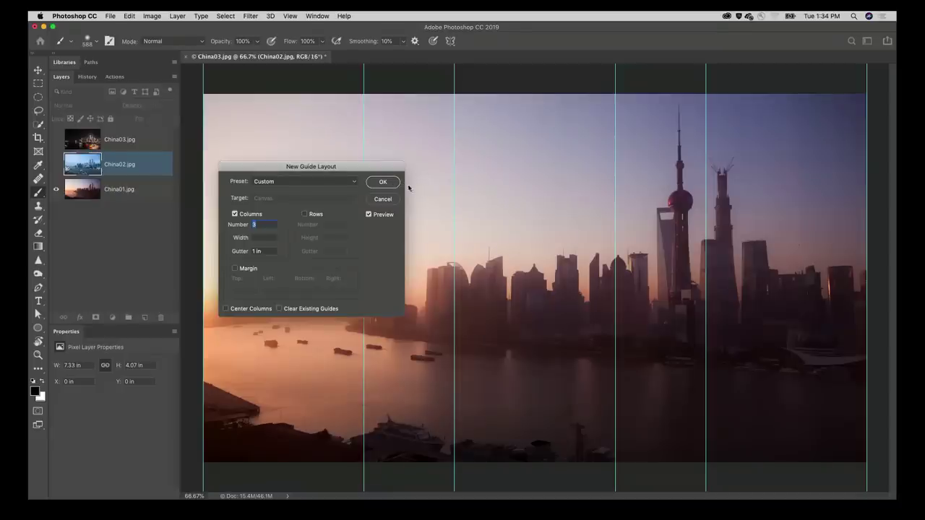
pyautogui.click(386, 185)
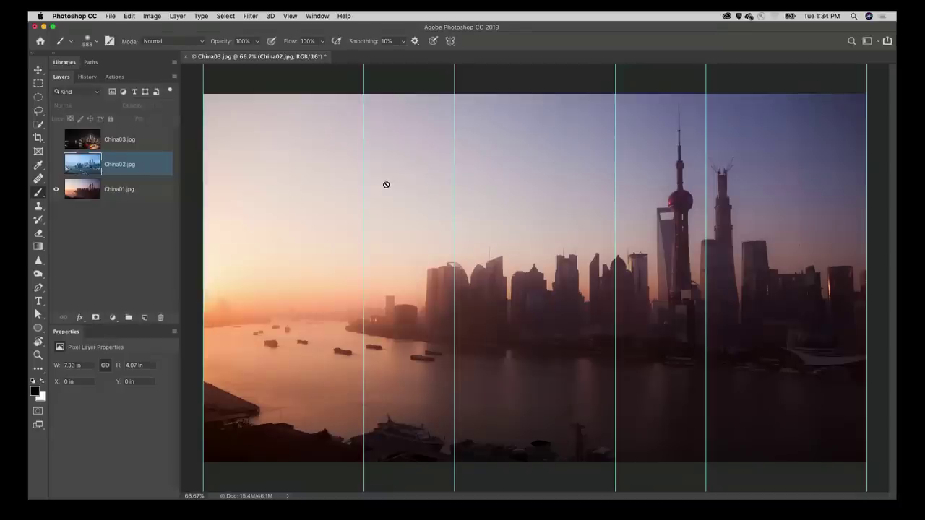
# - Show China02.jpg, add a layer mask, and draw a gradient across the first gutter to reveal China01.jpg in the left third
pyautogui.click(55, 165)
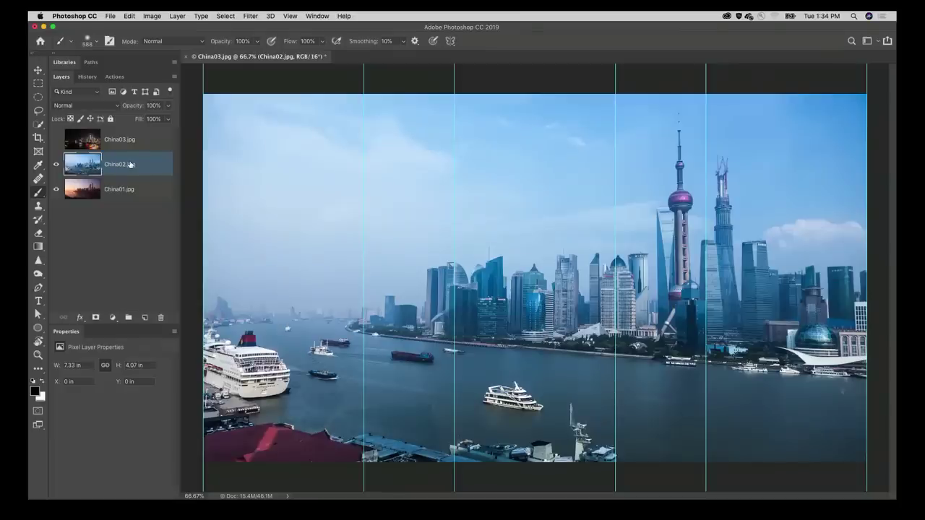
pyautogui.press('g')
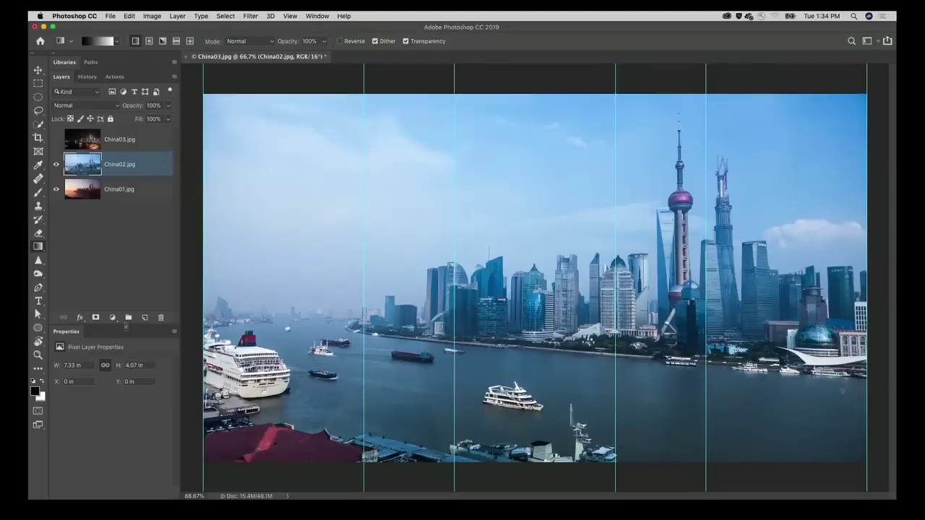
pyautogui.click(96, 317)
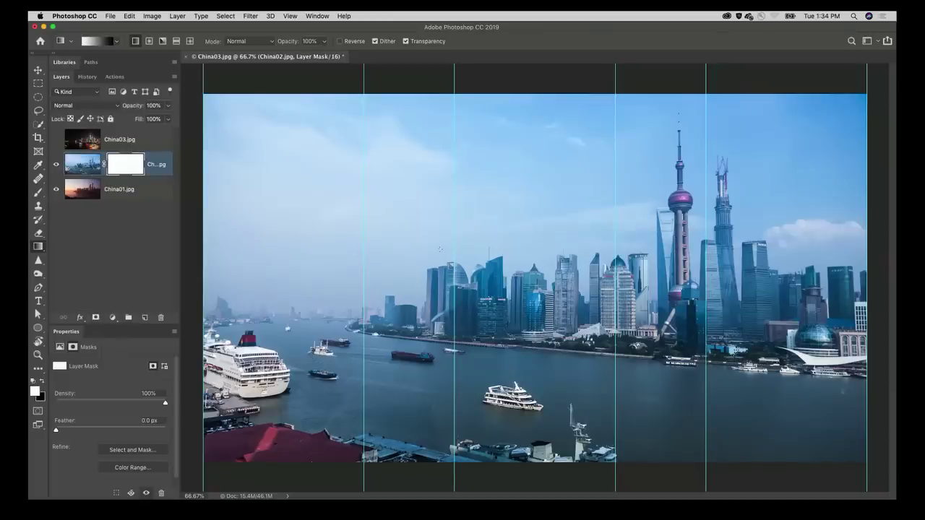
pyautogui.moveTo(454, 222); pyautogui.dragTo(370, 223)
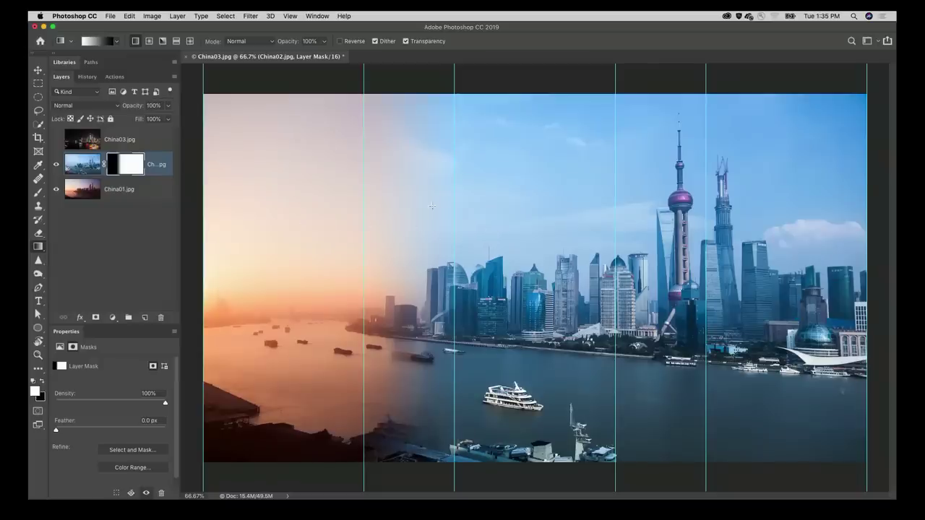
# - Show China03.jpg, mask it with a gradient across the second gutter so only the right third remains, and hide the guides
pyautogui.click(57, 139)
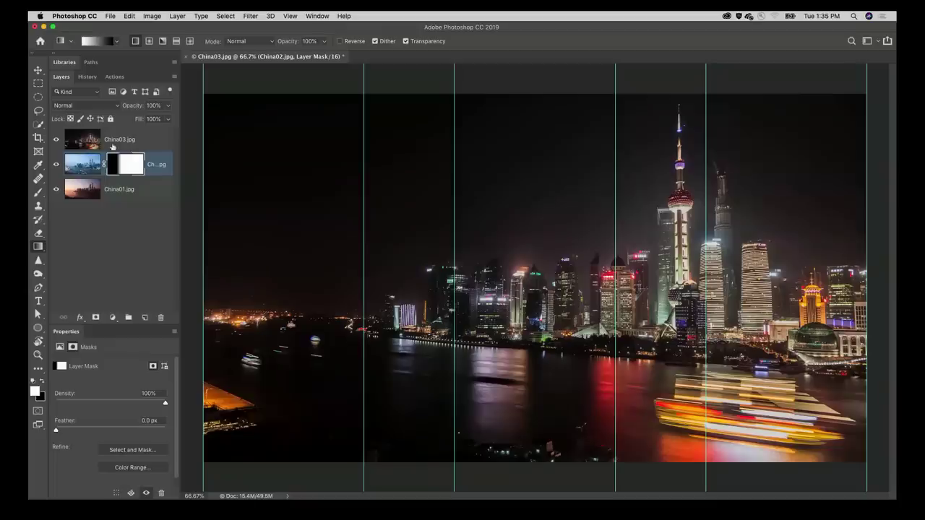
pyautogui.click(119, 142)
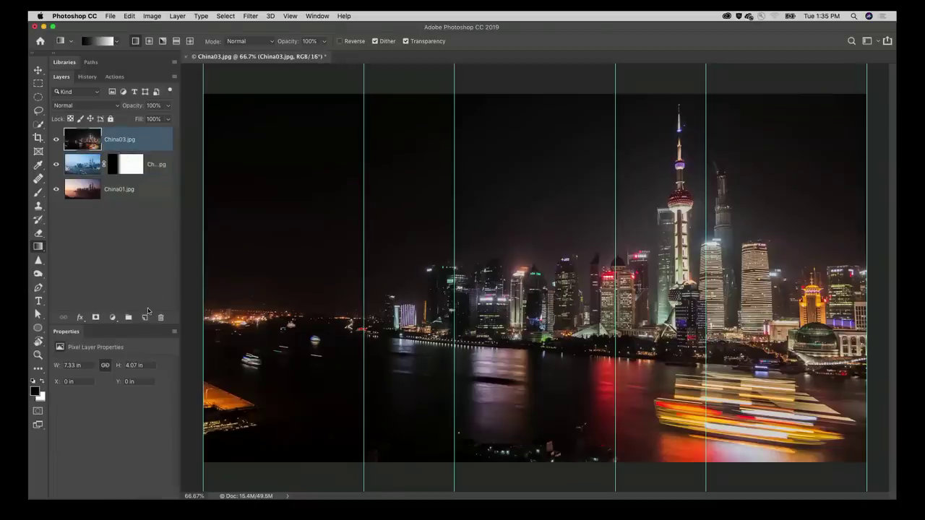
pyautogui.click(95, 317)
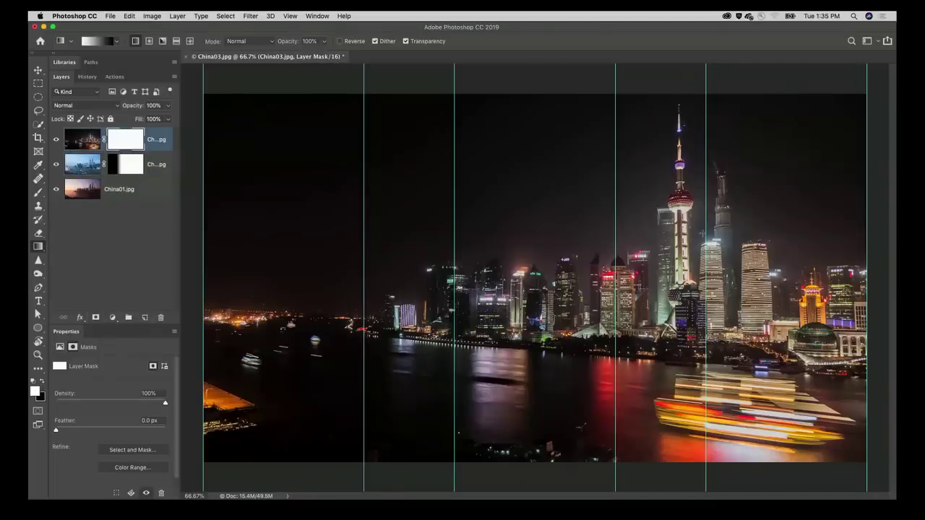
pyautogui.moveTo(707, 233); pyautogui.dragTo(613, 234)
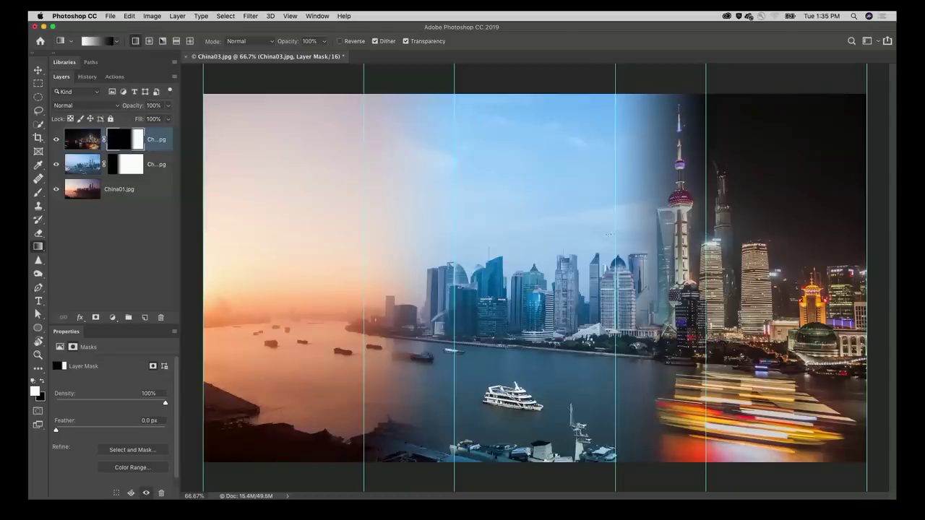
pyautogui.press('super+semicolon')
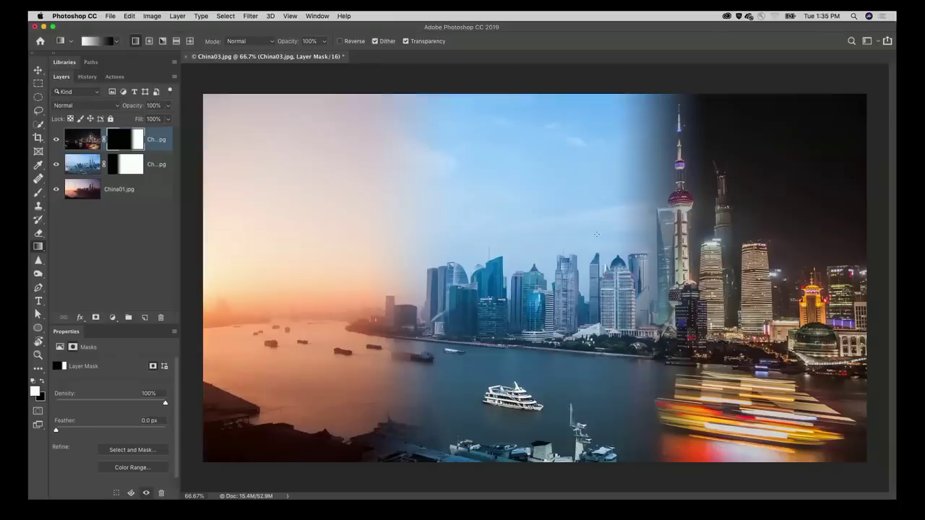
# - Close the skyline composite without saving and create a new 10 x 10 inch, 300 pixels/inch RGB document with a white background
pyautogui.press('super+w')
pyautogui.press('super+d')
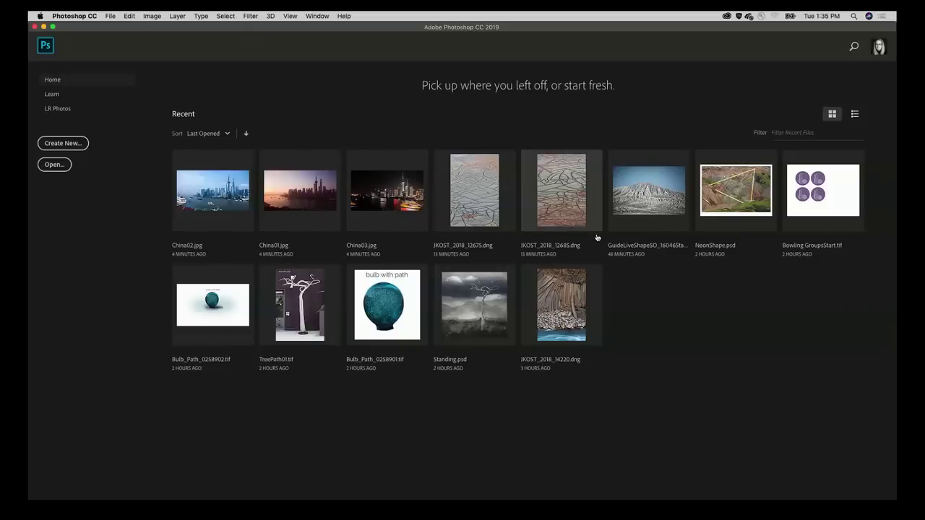
pyautogui.press('super+n')
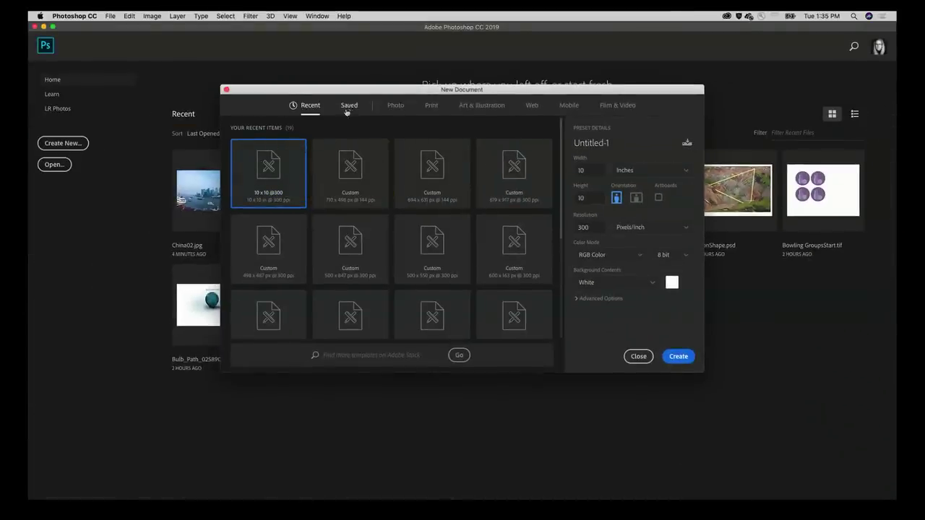
pyautogui.click(682, 355)
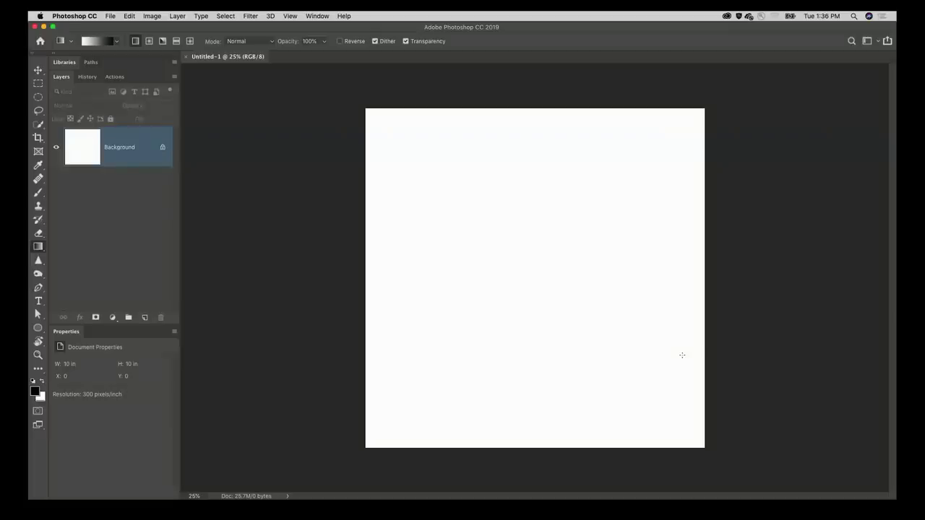
# - Switch to Lightroom Classic, view Standing.psd enlarged, and return to the thumbnail grid
pyautogui.press('super+Tab')
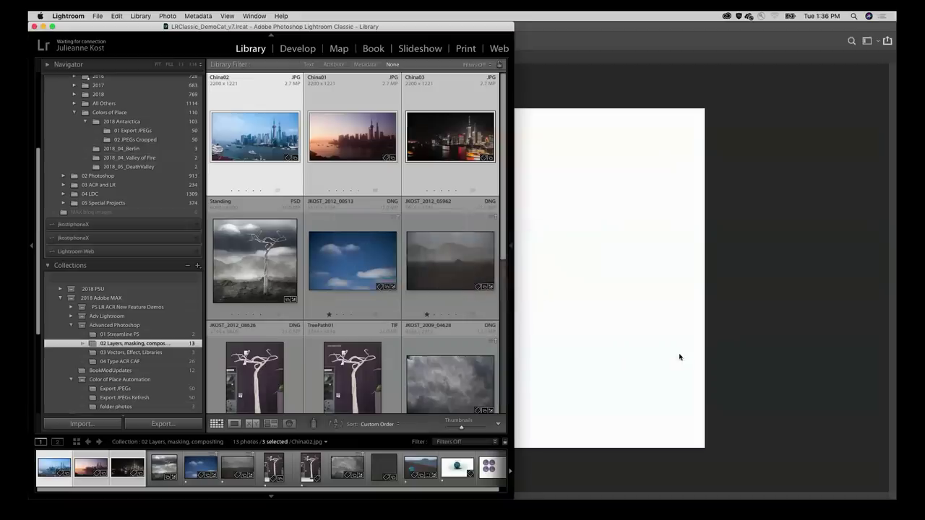
pyautogui.doubleClick(274, 287)
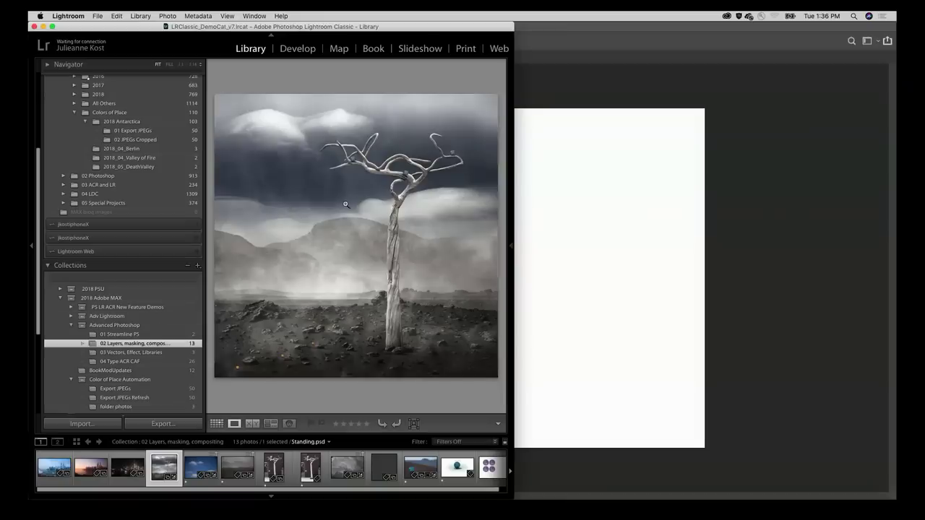
pyautogui.press('g')
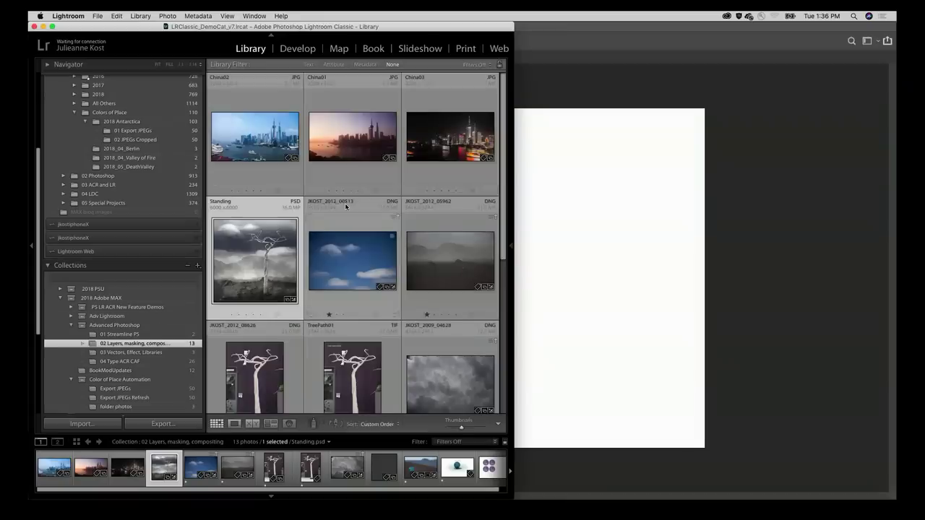
# - Place JKOST_2012_00513 and JKOST_2012_05962 from Lightroom into the blank Photoshop document as smart objects, accepting their default raw settings
pyautogui.click(349, 248)
pyautogui.keyDown('shift'); pyautogui.click(408, 263); pyautogui.keyUp('shift')
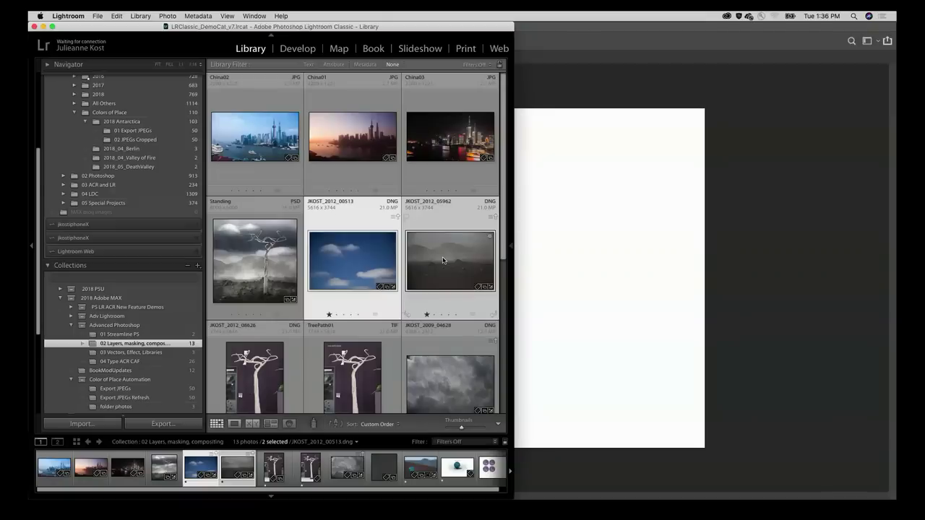
pyautogui.moveTo(456, 255); pyautogui.dragTo(594, 244)
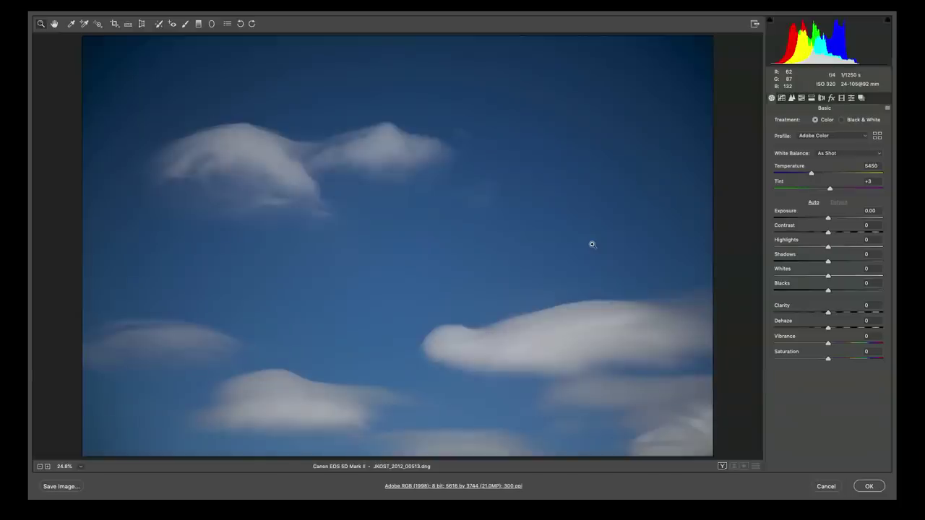
pyautogui.press('Return')
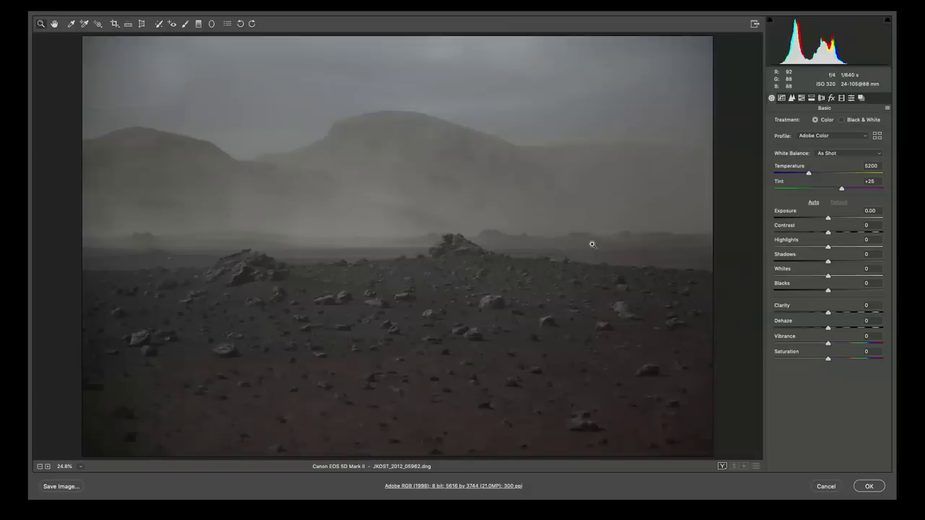
pyautogui.press('Return')
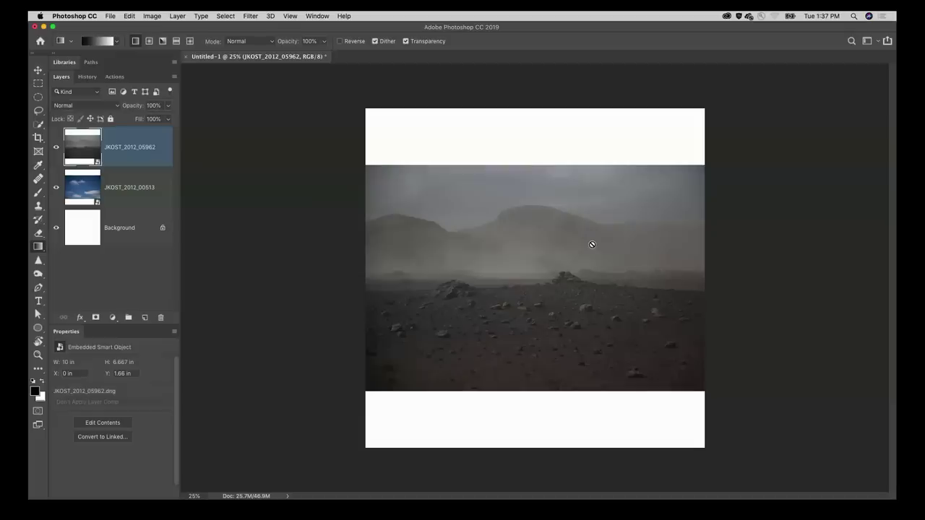
# - Move the JKOST_2012_05962 landscape layer straight down to the bottom edge of the canvas, at Y 3.33 in
pyautogui.press('super+k')
pyautogui.press('v')
pyautogui.moveTo(545, 229); pyautogui.dragTo(546, 283)
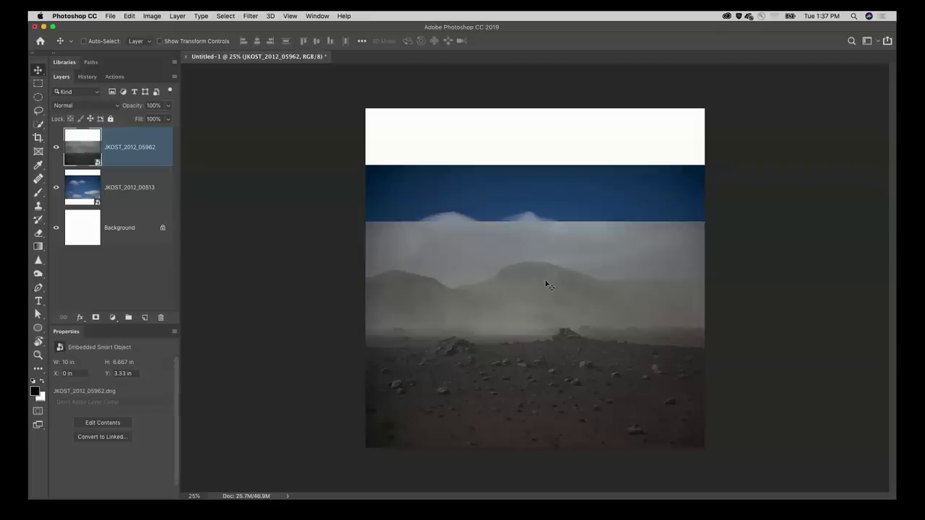
# - Scale the landscape smart object proportionally from its center to about 76% and shift it slightly right and down
pyautogui.press('super+t')
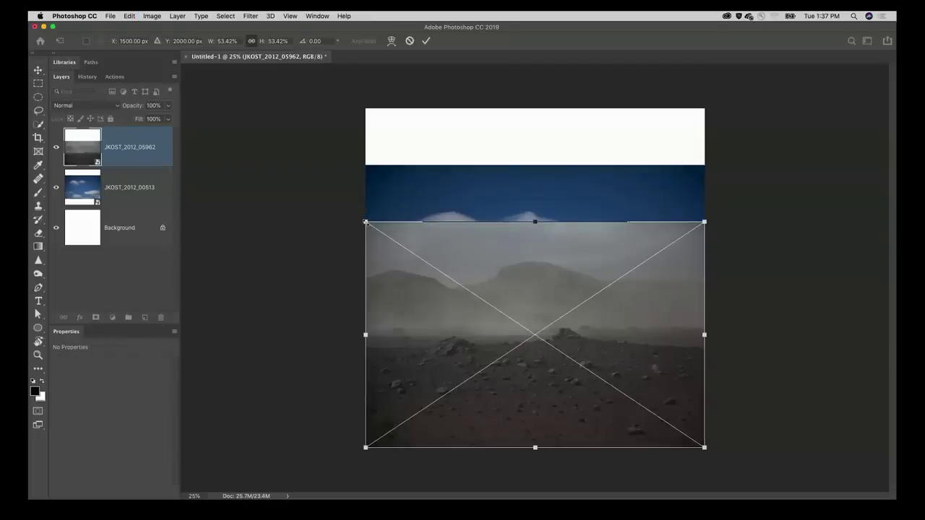
pyautogui.moveTo(365, 222); pyautogui.dragTo(293, 173)
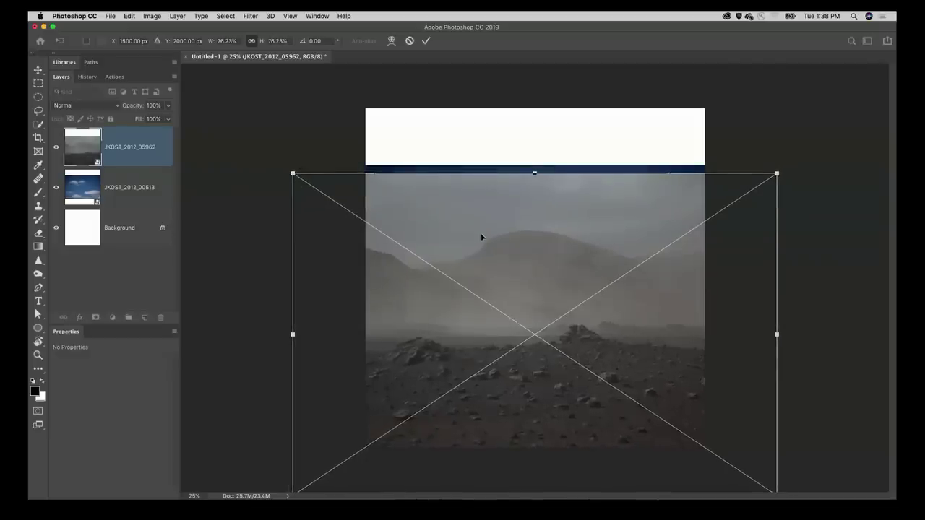
pyautogui.moveTo(480, 233); pyautogui.dragTo(508, 241)
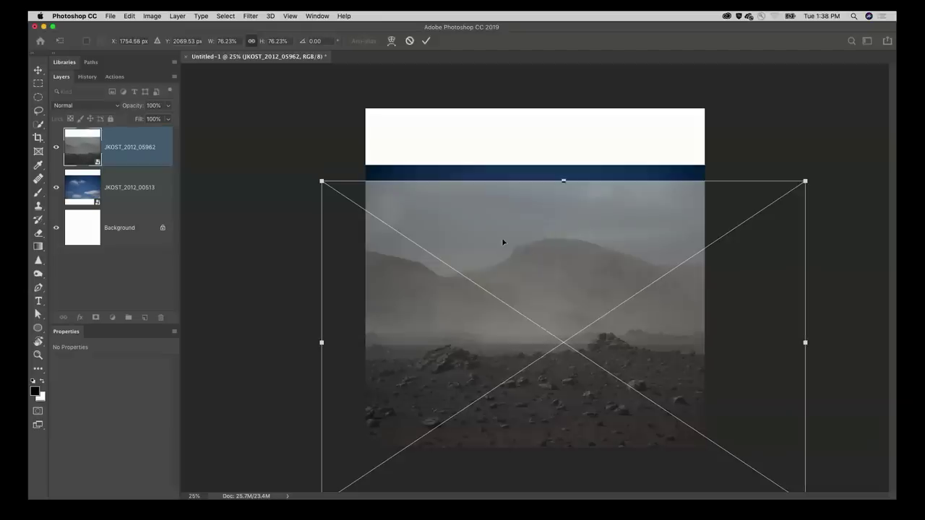
pyautogui.press('Return')
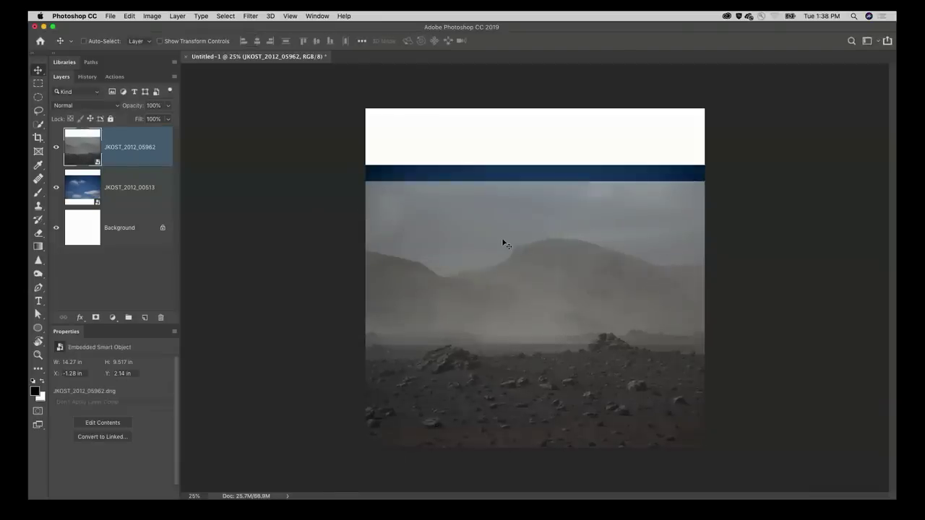
pyautogui.press('super+t')
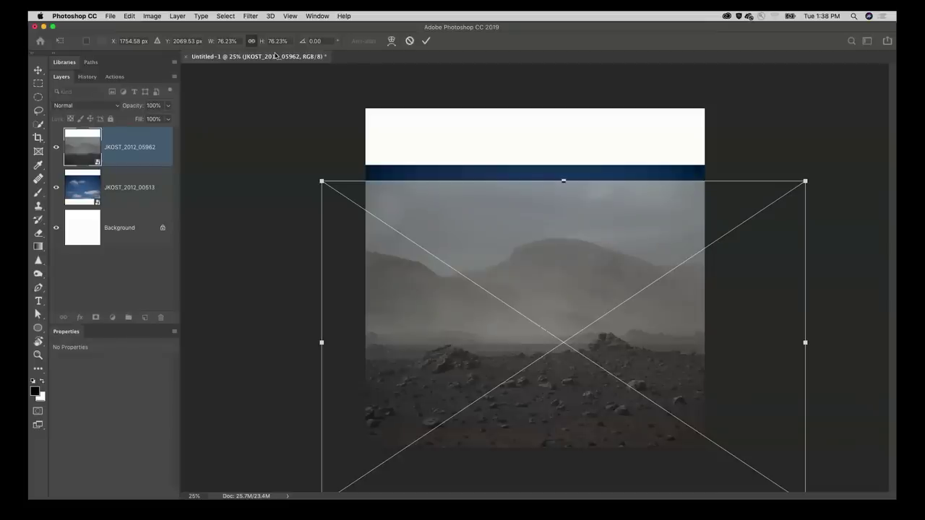
pyautogui.press('Return')
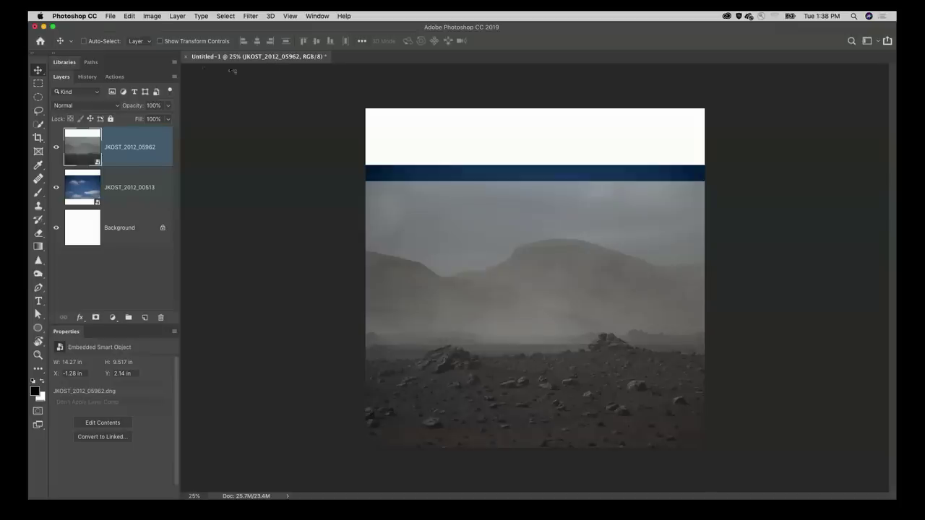
# - Move the JKOST_2012_00513 sky layer up to the top edge of the canvas
pyautogui.click(107, 202)
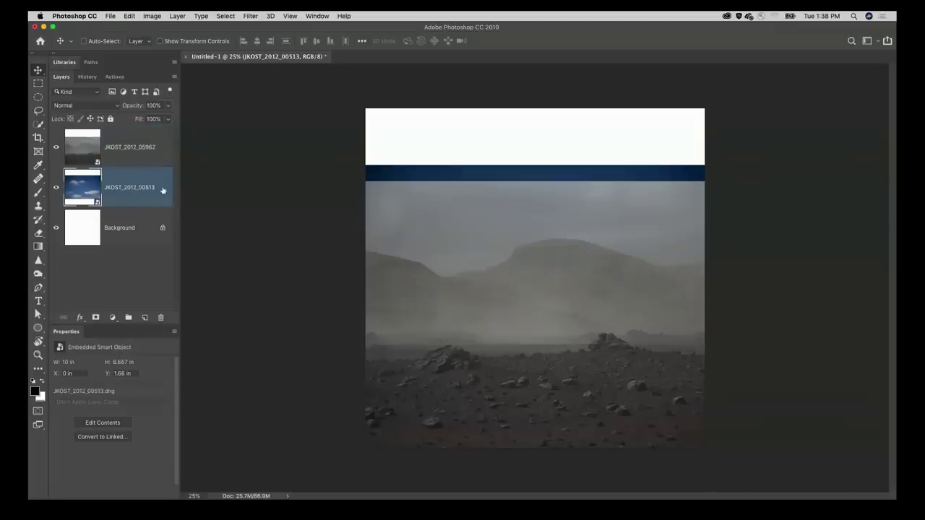
pyautogui.moveTo(578, 178); pyautogui.dragTo(570, 112)
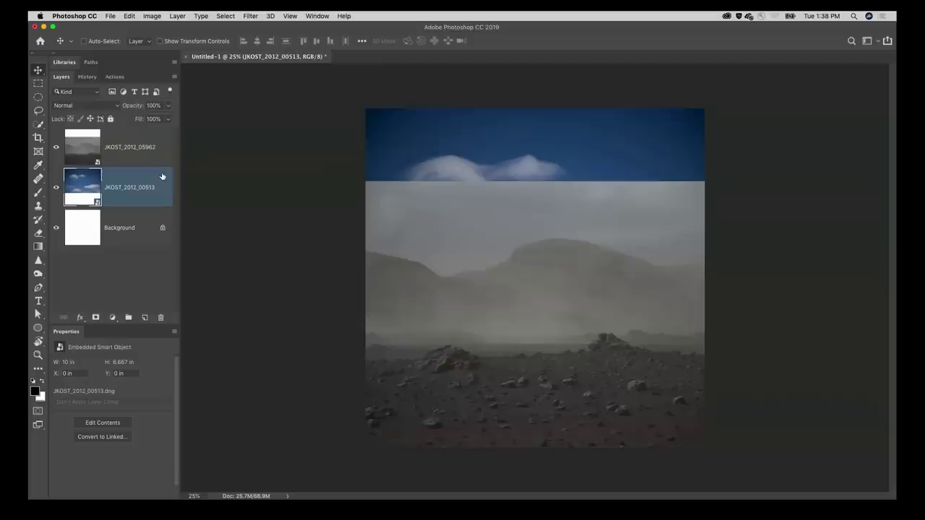
# - Add a layer mask to the JKOST_2012_05962 landscape layer and undo it
pyautogui.click(116, 146)
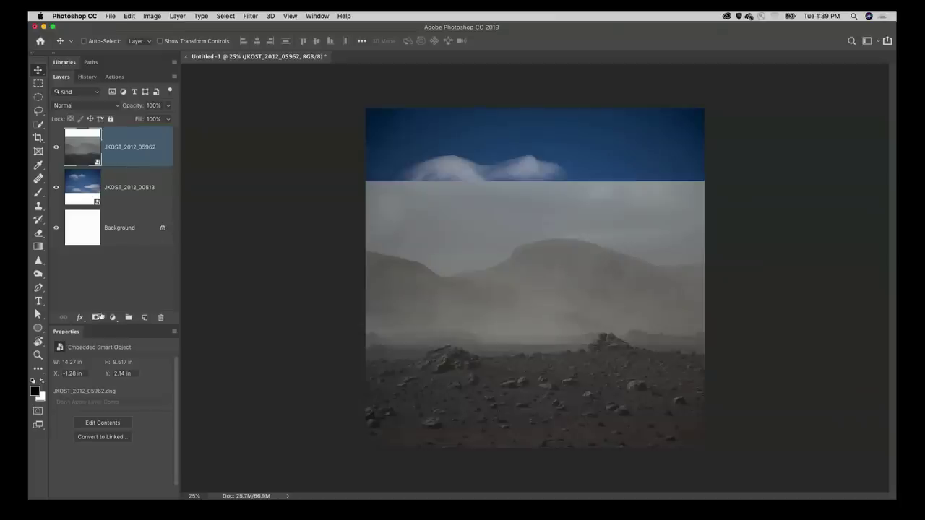
pyautogui.click(95, 318)
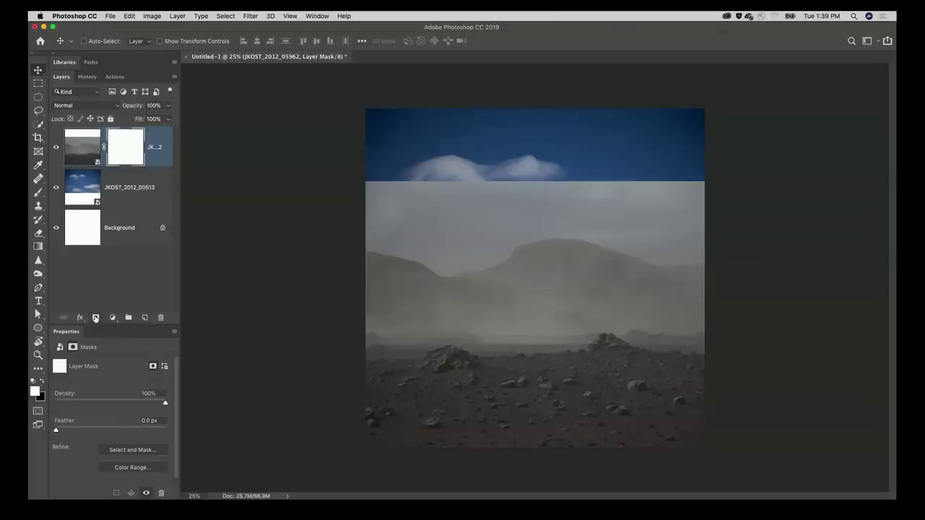
pyautogui.press('super')
pyautogui.press('super+z')
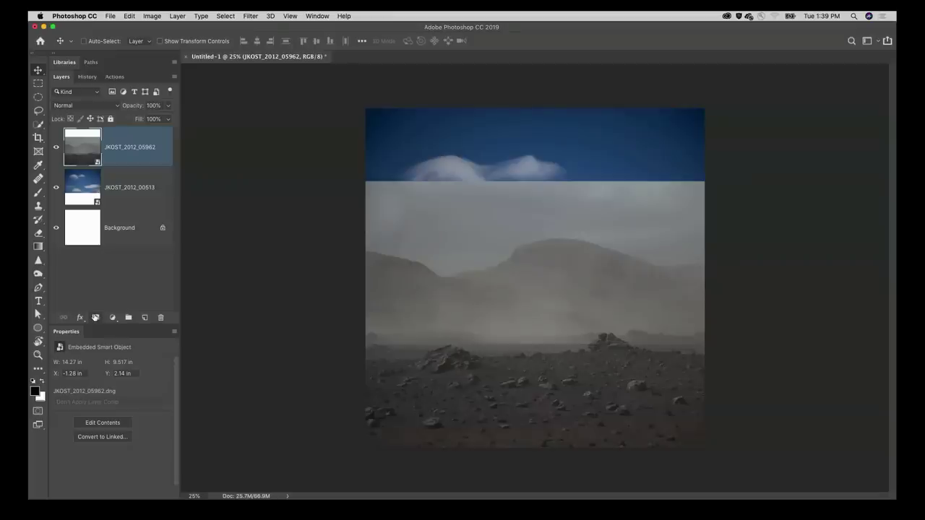
# - Add a hide-all black layer mask to the JKOST_2012_05962 landscape layer, and delete that mask again
pyautogui.keyDown('alt'); pyautogui.click(96, 317); pyautogui.keyUp('alt')
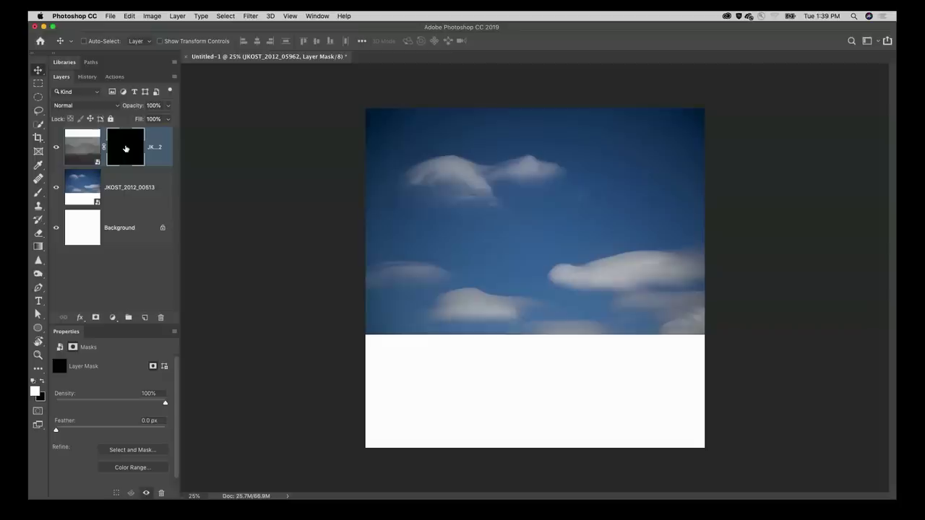
pyautogui.moveTo(126, 152); pyautogui.dragTo(142, 297)
pyautogui.moveTo(130, 147); pyautogui.dragTo(146, 284)
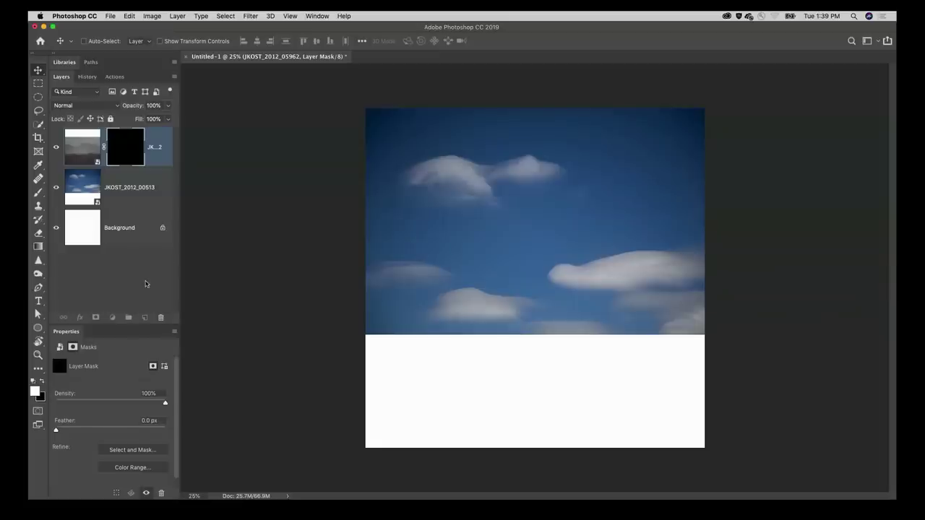
pyautogui.rightClick(114, 151)
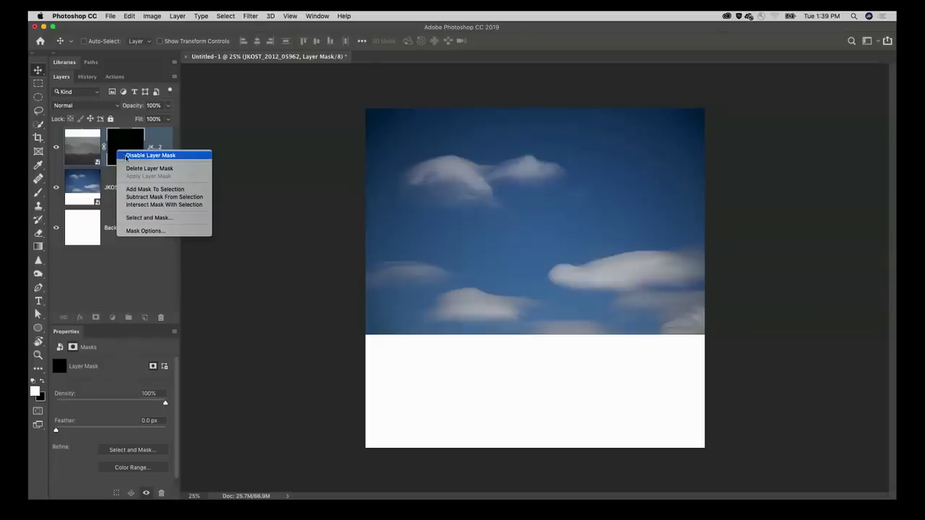
pyautogui.click(136, 168)
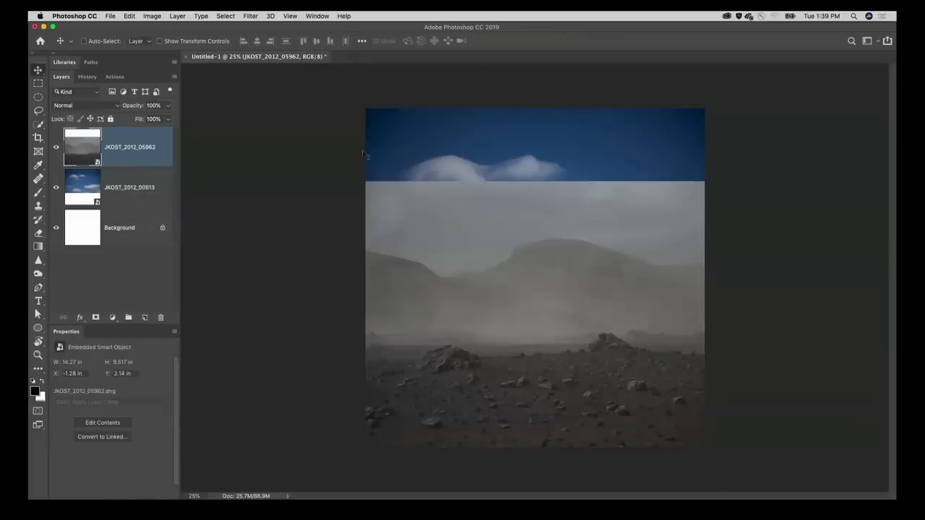
# - Check which layers lie under several points of the canvas, in the landscape sky, blue sky, hills and foreground rocks
pyautogui.rightClick(437, 209)
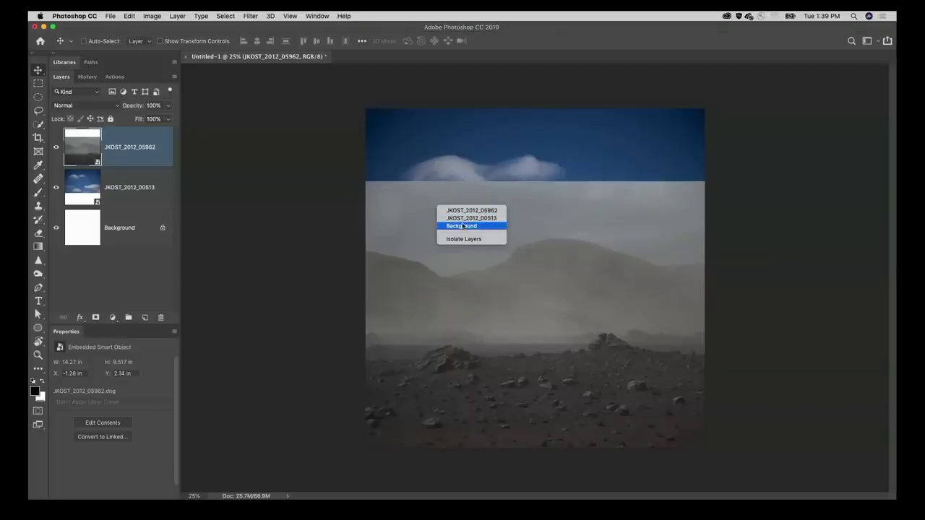
pyautogui.click(432, 156)
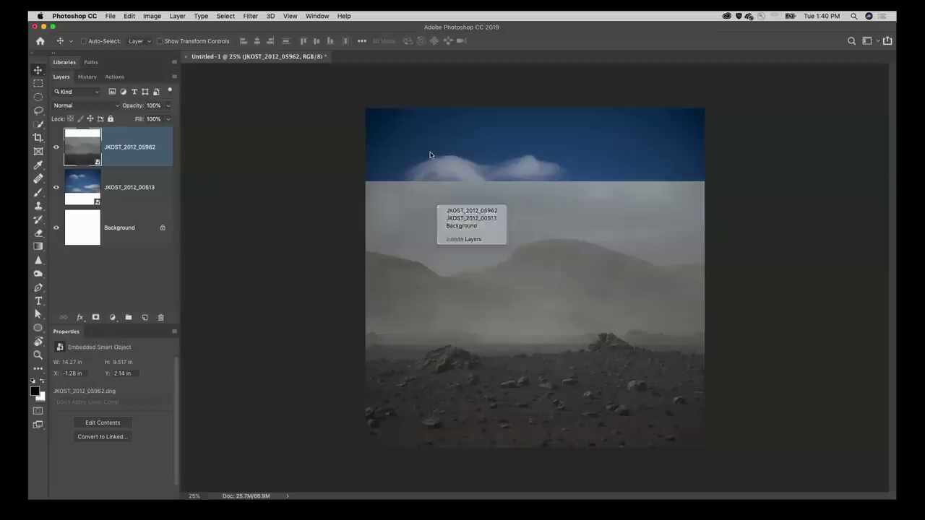
pyautogui.rightClick(431, 133)
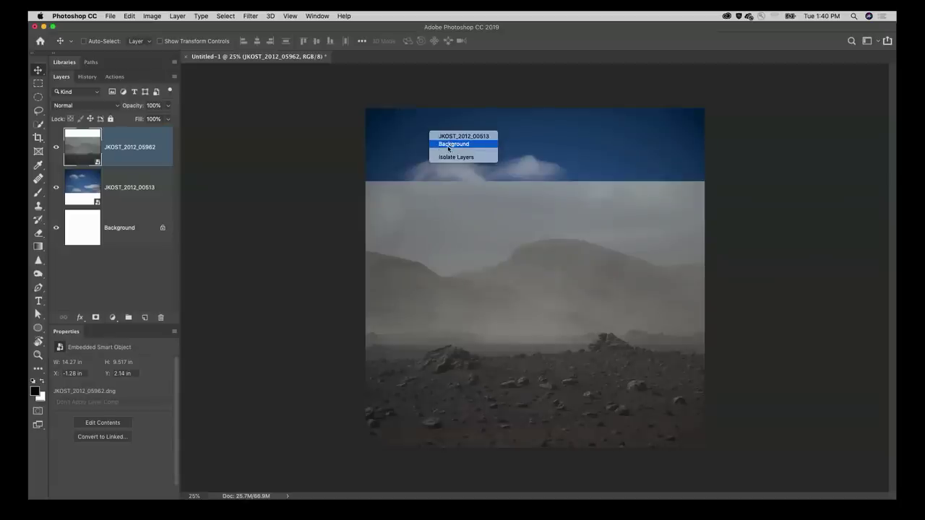
pyautogui.click(450, 250)
pyautogui.rightClick(450, 246)
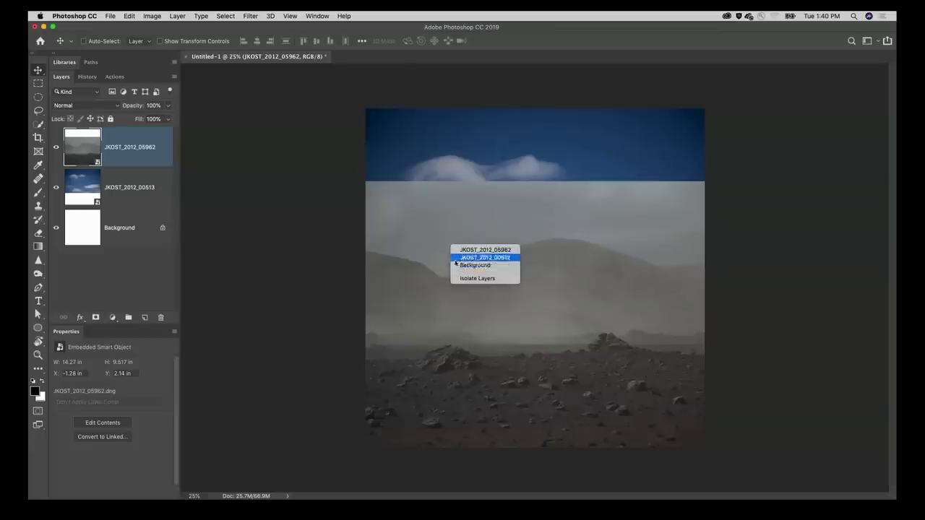
pyautogui.click(429, 219)
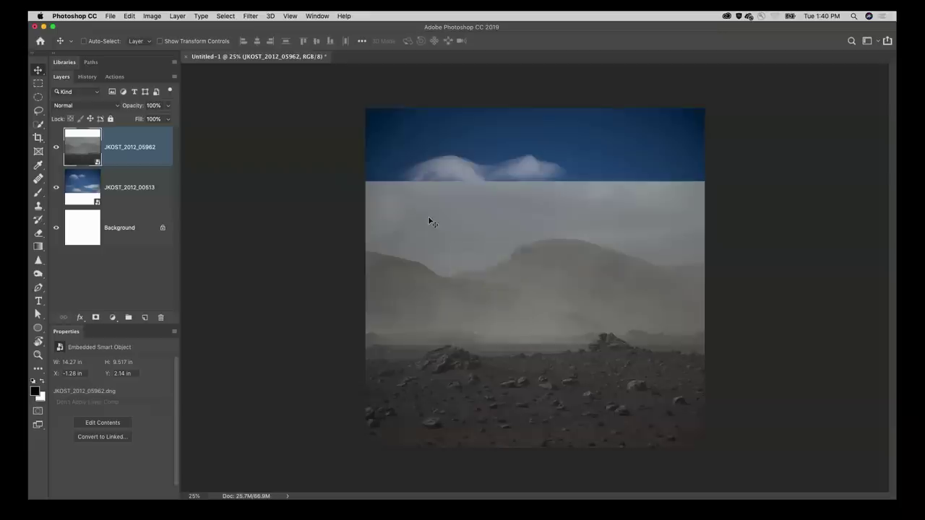
pyautogui.rightClick(411, 412)
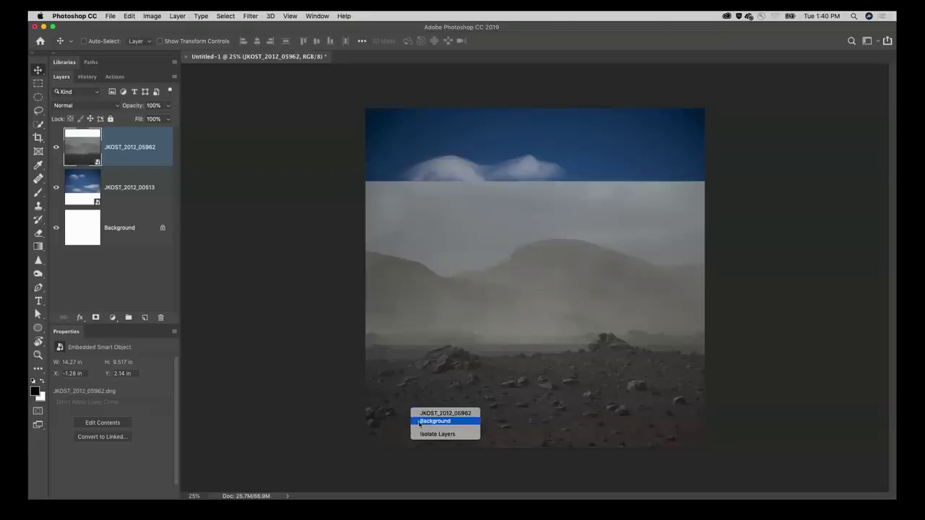
pyautogui.click(394, 394)
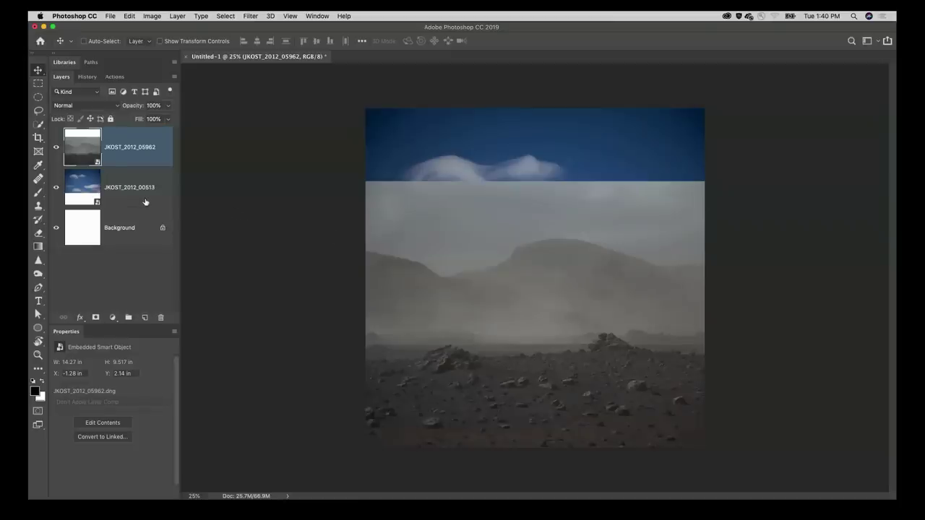
# - Select a tall rectangle around the canvas center, try a landscape mask that reveals only the selection, and undo the mask
pyautogui.press('m')
pyautogui.moveTo(483, 145); pyautogui.dragTo(582, 302)
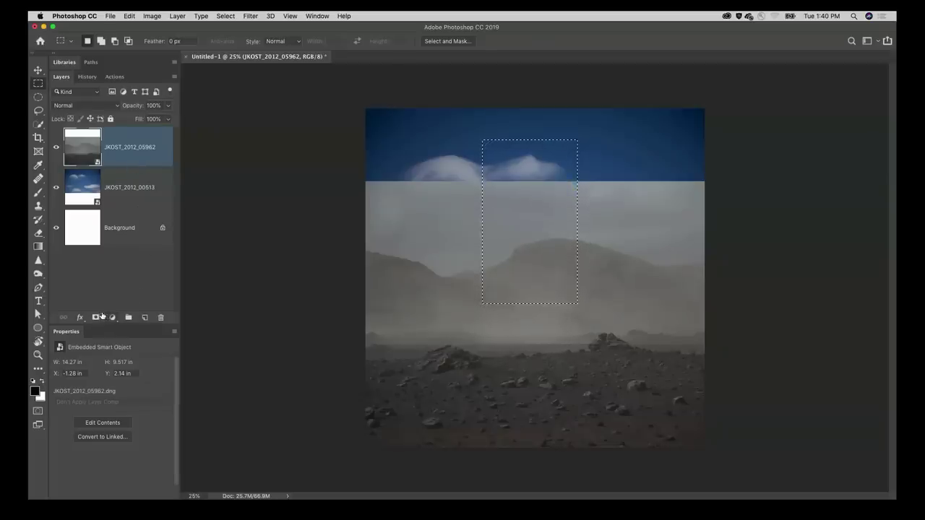
pyautogui.click(96, 318)
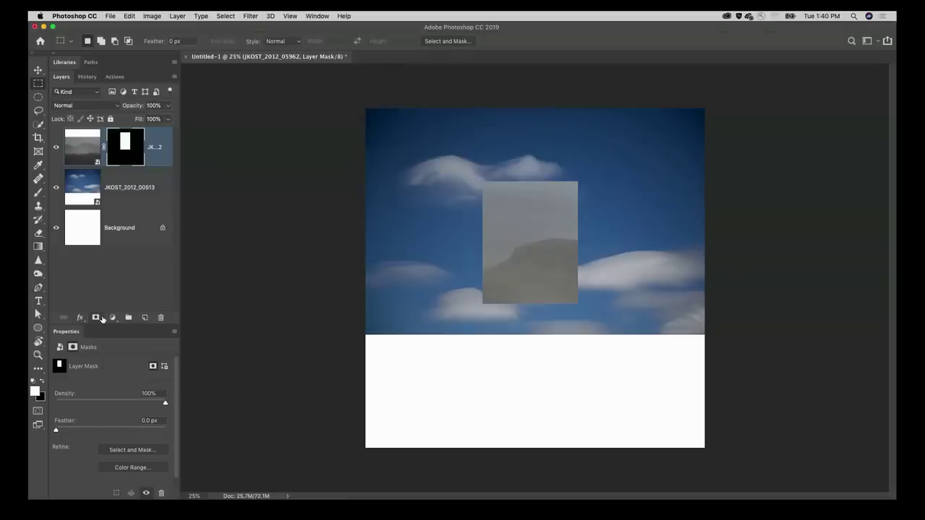
pyautogui.press('super+z')
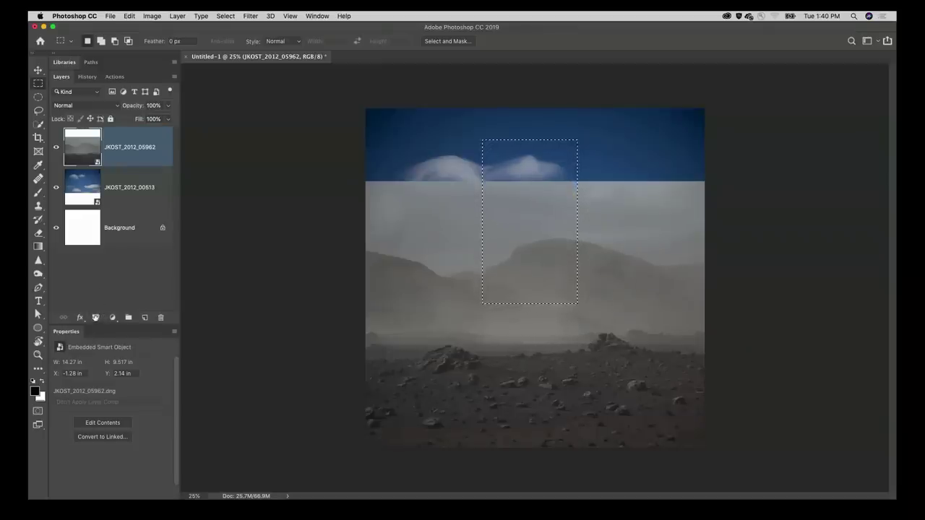
# - Add a layer mask to the JKOST_2012_05962 landscape layer that hides the selected rectangle
pyautogui.click(113, 318)
pyautogui.press('Escape')
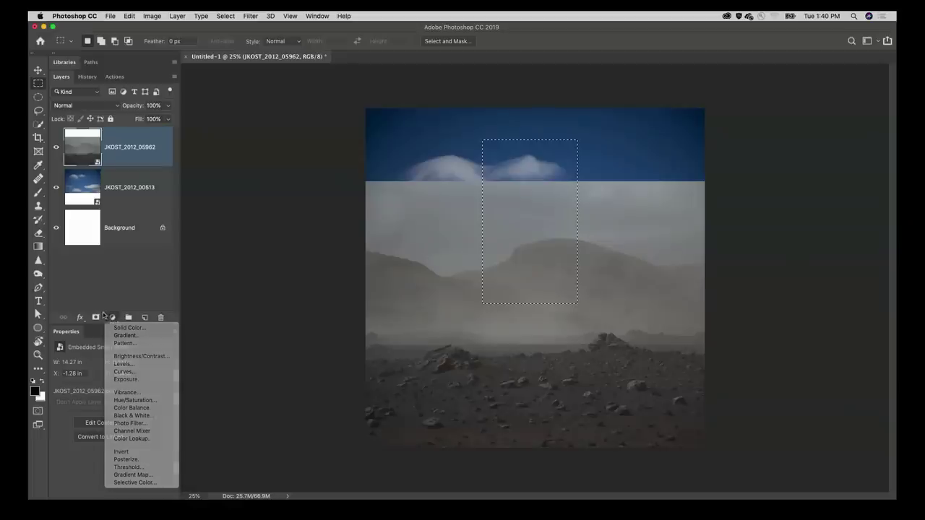
pyautogui.keyDown('alt'); pyautogui.click(96, 318); pyautogui.keyUp('alt')
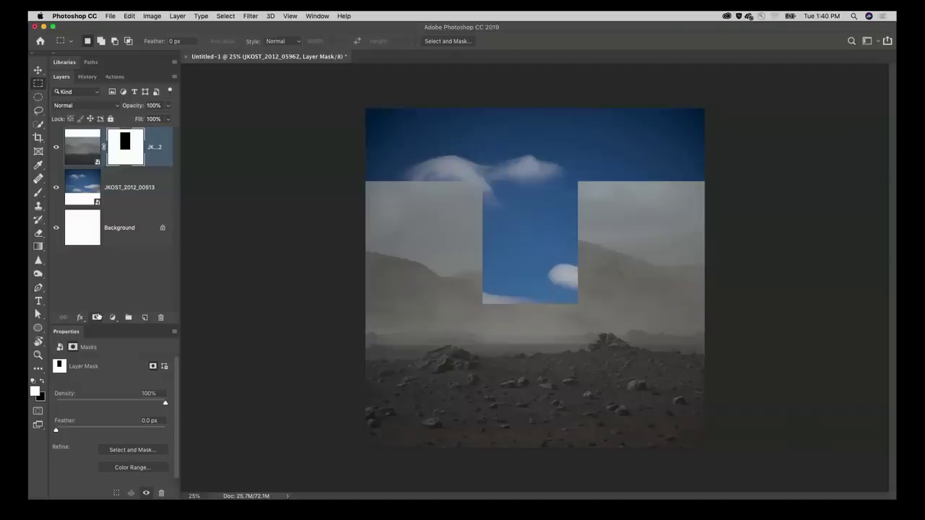
# - Invert the landscape layer's mask, invert it back, and transfer the mask to the JKOST_2012_00513 sky layer
pyautogui.press('super+i')
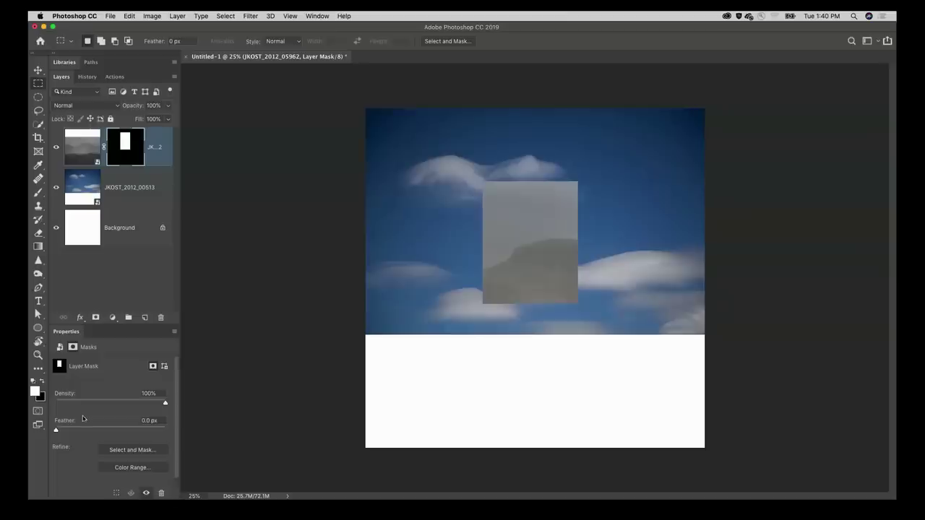
pyautogui.scroll(-1, 84, 419)
pyautogui.click(123, 478)
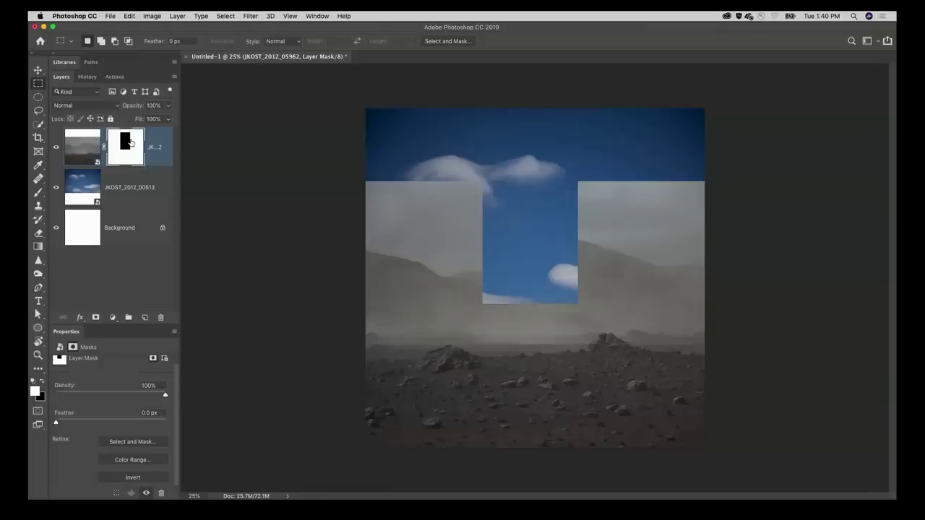
pyautogui.moveTo(128, 141); pyautogui.dragTo(132, 189)
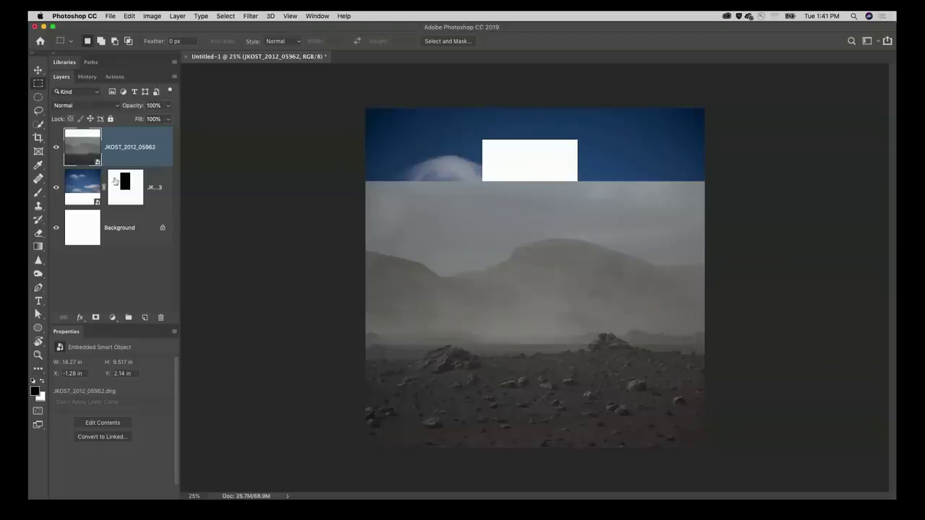
# - Try copying the sky layer's mask onto the landscape layer, first as is and again inverted, undoing each copy
pyautogui.moveTo(120, 181); pyautogui.dragTo(120, 157)
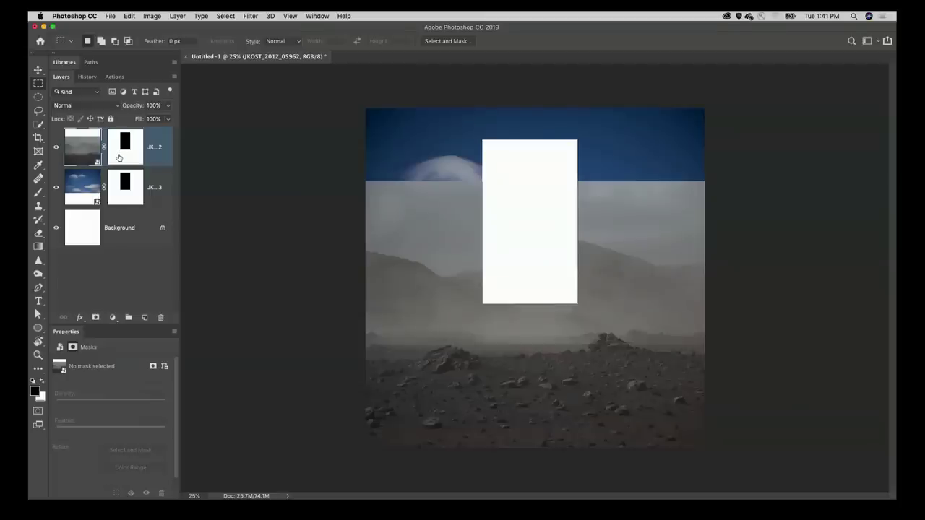
pyautogui.press('super+z')
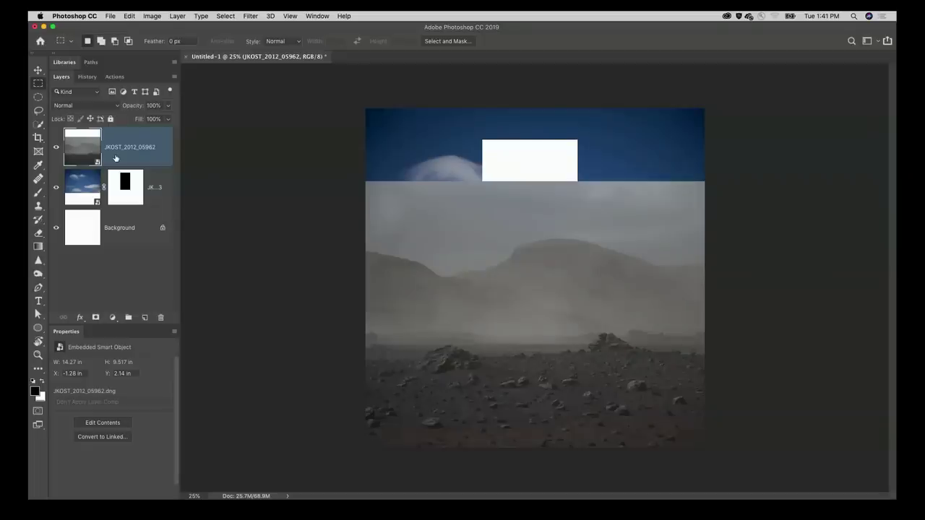
pyautogui.moveTo(129, 181); pyautogui.dragTo(126, 150)
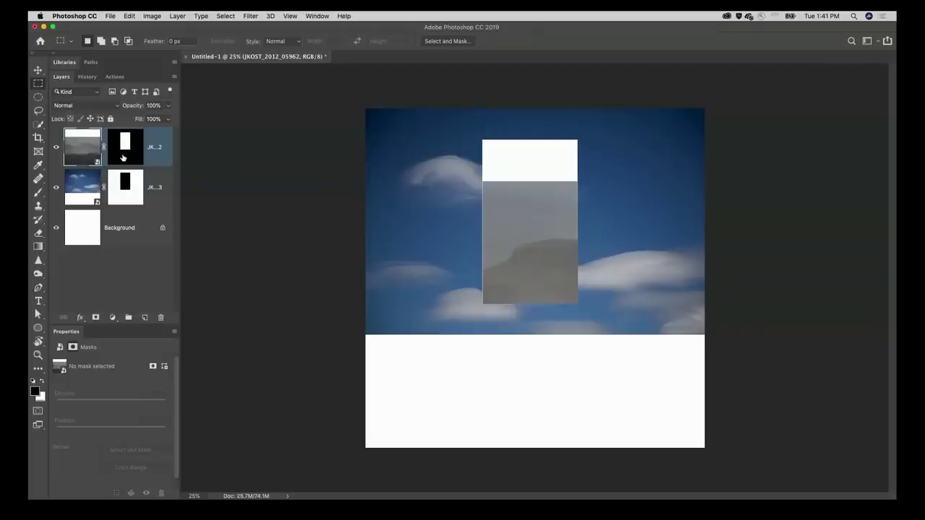
pyautogui.press('super+z')
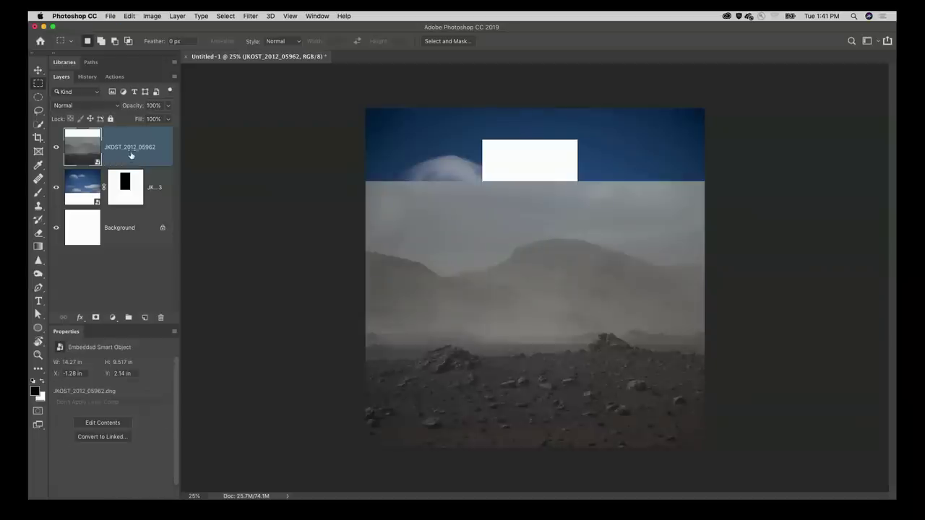
# - Unlink the JKOST_2012_00513 sky image from its mask and hide the JKOST_2012_05962 landscape layer
pyautogui.click(96, 188)
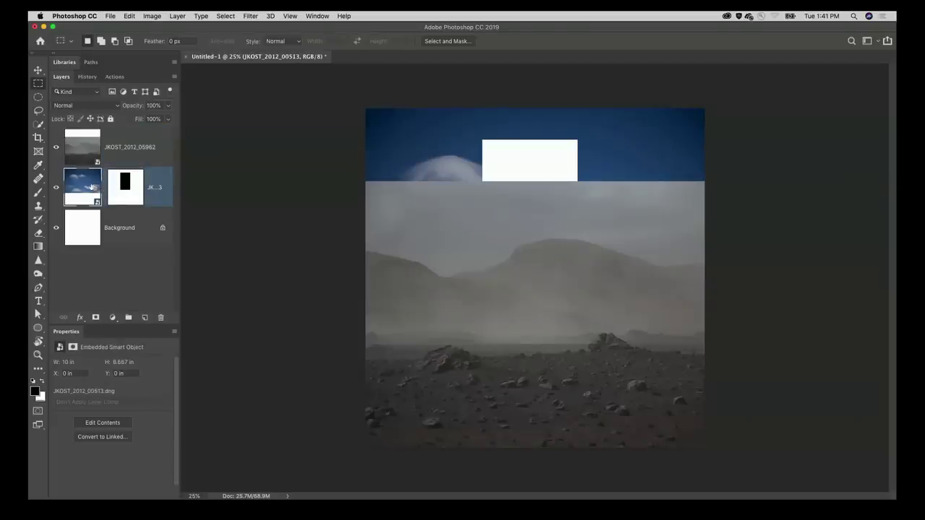
pyautogui.click(57, 147)
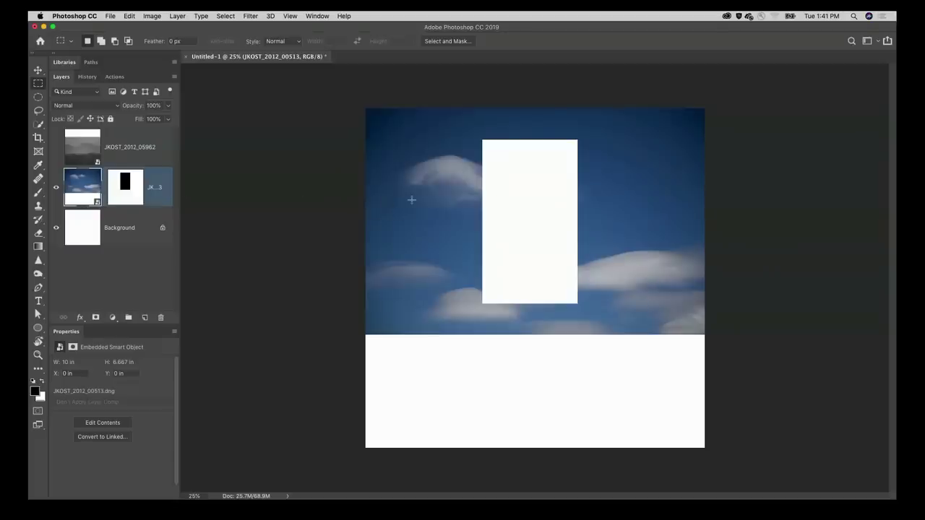
# - Try moving the sky image independently of its mask, down and to the left, and undo the move
pyautogui.press('v')
pyautogui.moveTo(426, 206); pyautogui.dragTo(400, 222)
pyautogui.press('super+z')
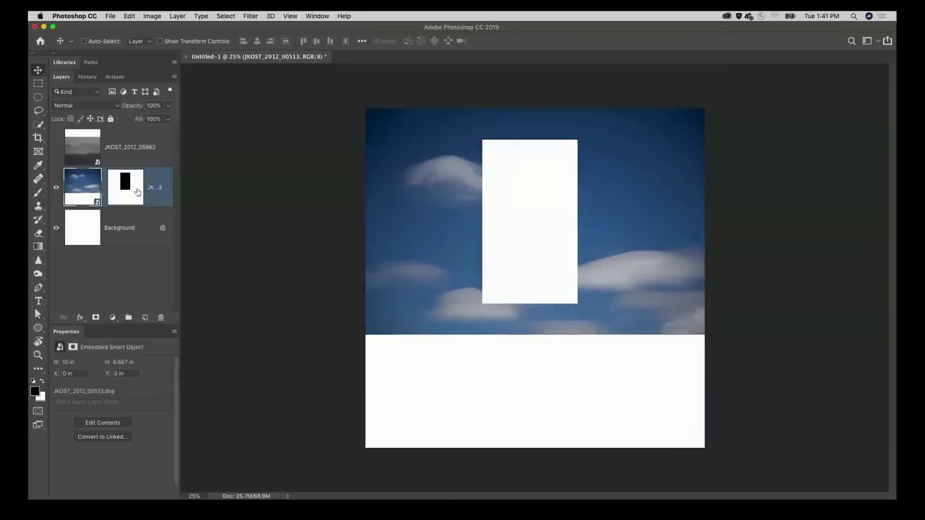
# - Shift the sky layer's mask slightly right and down, independently of the sky image
pyautogui.click(137, 191)
pyautogui.moveTo(542, 233); pyautogui.dragTo(562, 237)
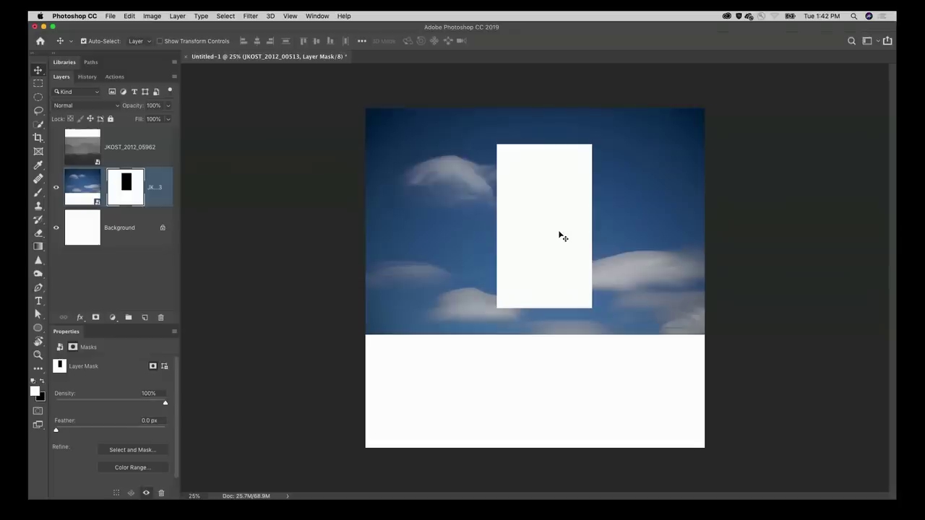
# - Make the sky image the editing target and return the target to its layer mask
pyautogui.press('super+2')
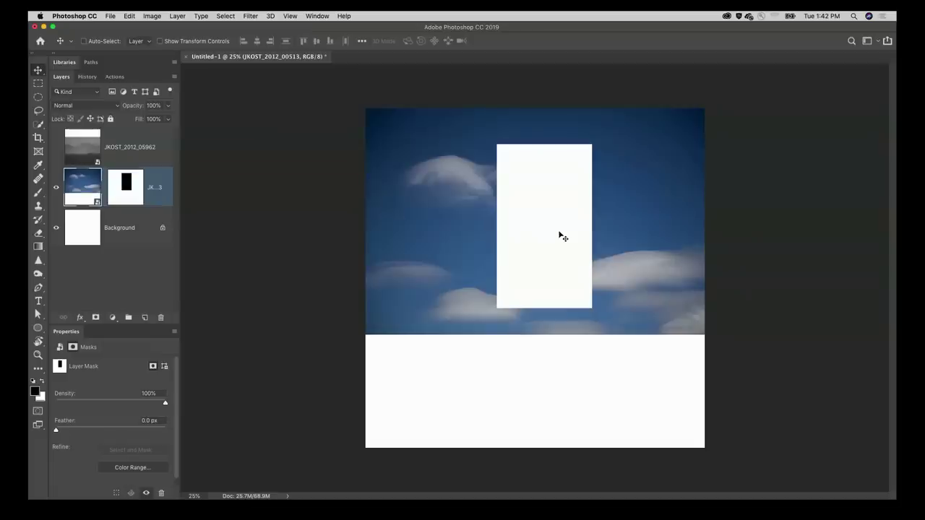
pyautogui.press('super')
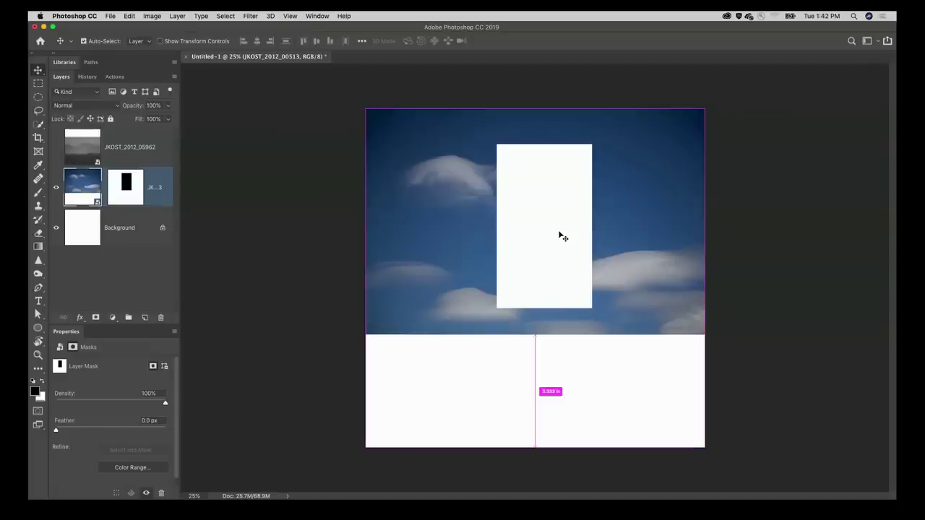
pyautogui.press('super+backslash')
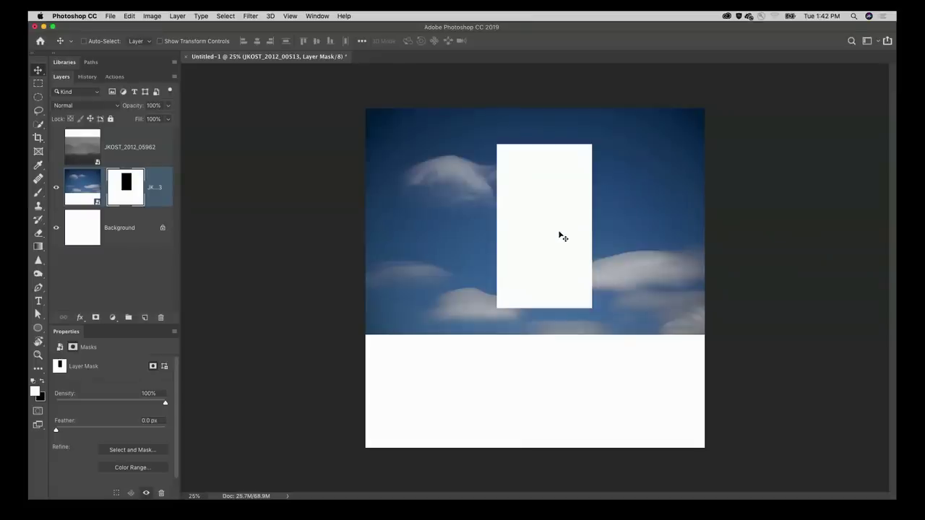
# - Display the sky layer's mask as a red overlay with swapped foreground and background colors, and restore both
pyautogui.press('x')
pyautogui.press('\\')
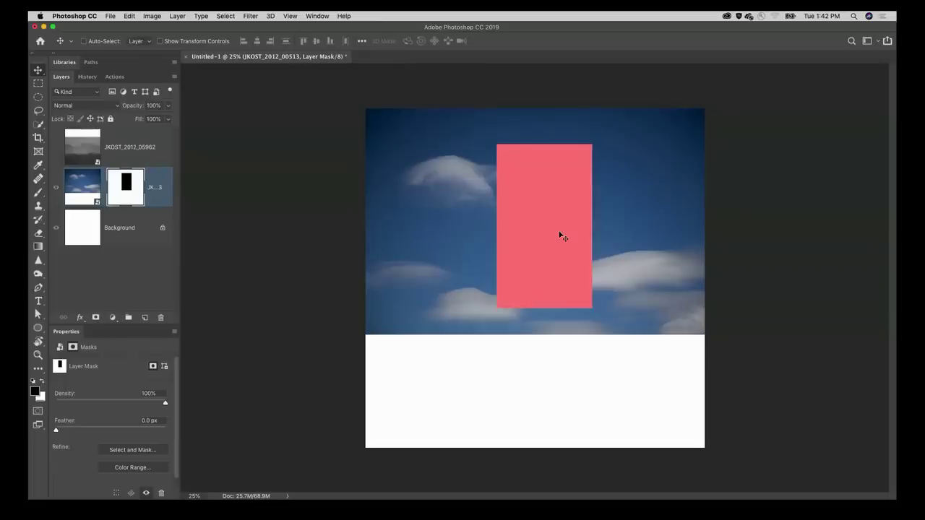
pyautogui.press('x')
pyautogui.press('\\')
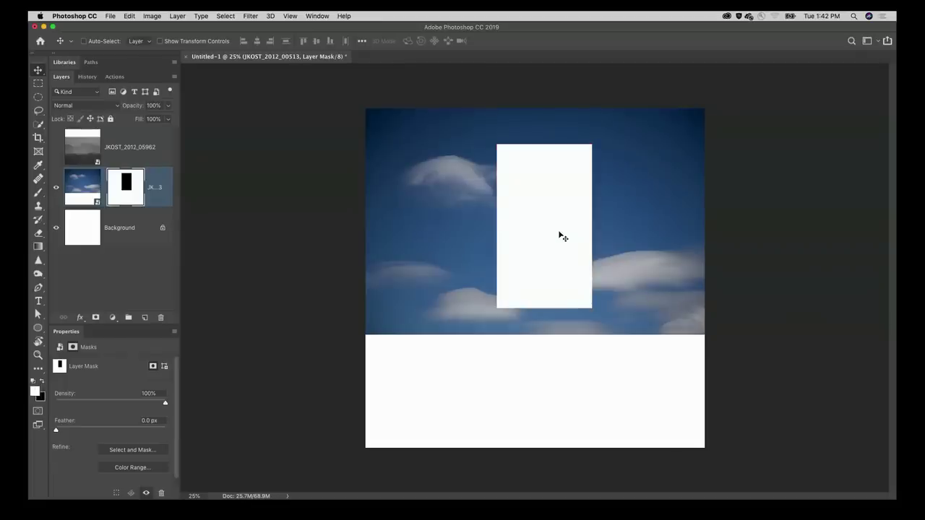
# - View the sky layer's mask alone in black and white, return to the image, and view the mask alone again
pyautogui.keyDown('alt'); pyautogui.click(138, 188); pyautogui.keyUp('alt')
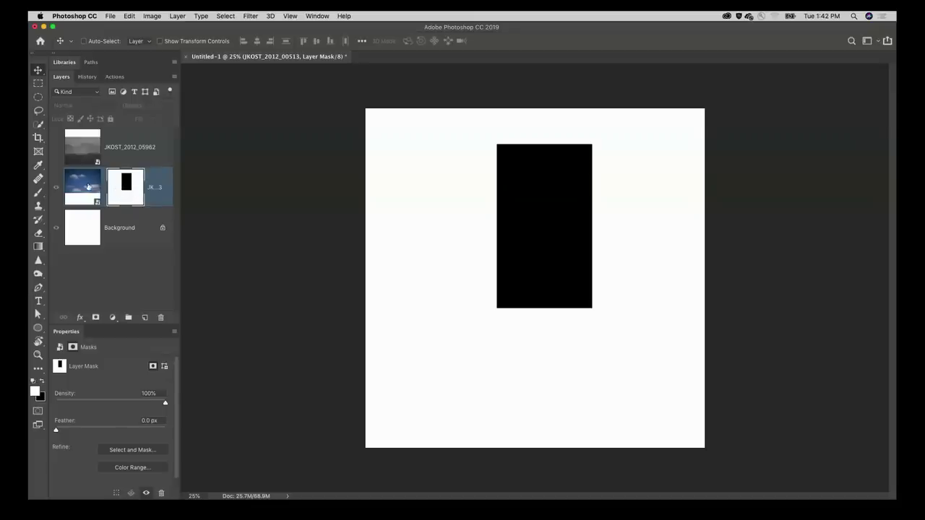
pyautogui.click(56, 188)
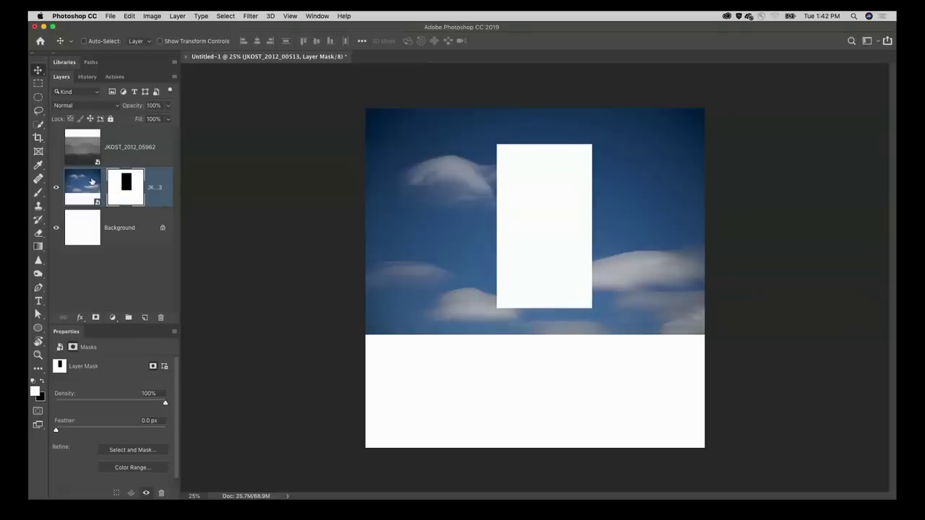
pyautogui.keyDown('alt'); pyautogui.click(126, 182); pyautogui.keyUp('alt')
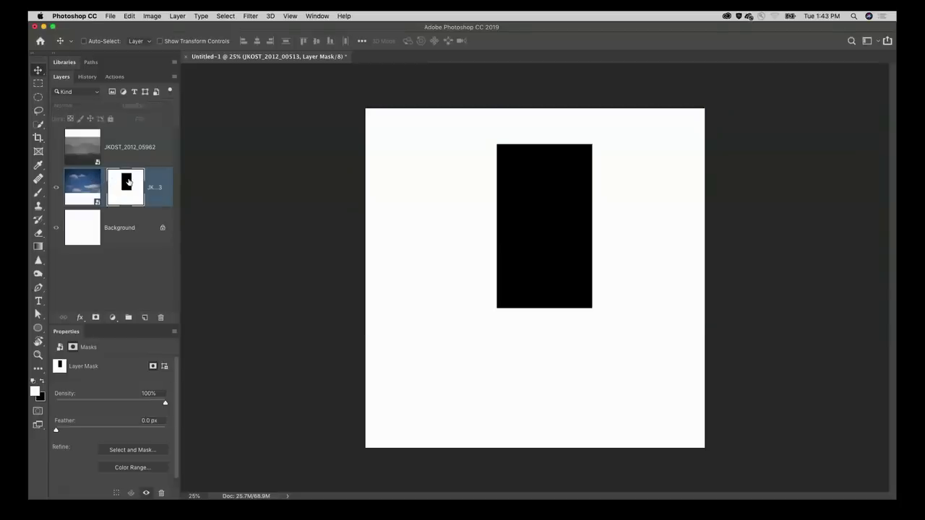
# - Return to the image view, disable and re-enable the sky layer's mask, and delete that mask
pyautogui.click(56, 187)
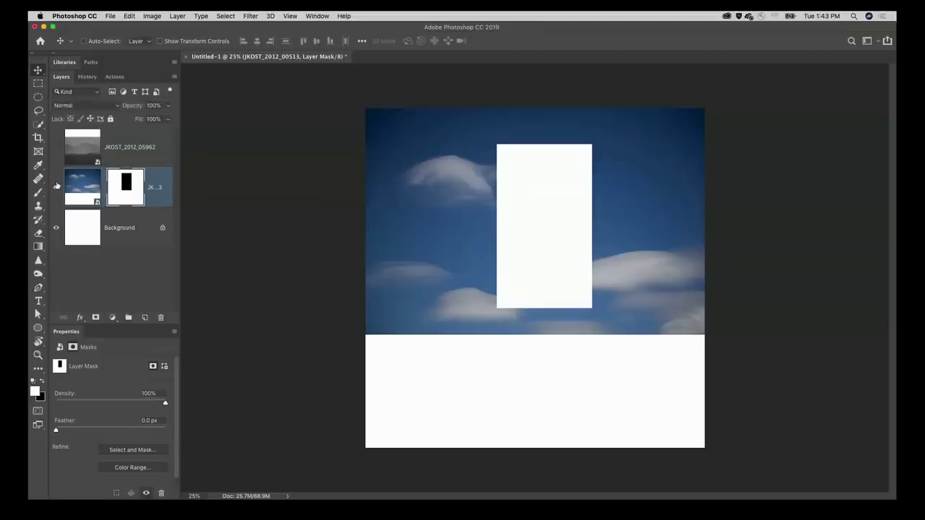
pyautogui.keyDown('shift'); pyautogui.click(133, 189); pyautogui.keyUp('shift')
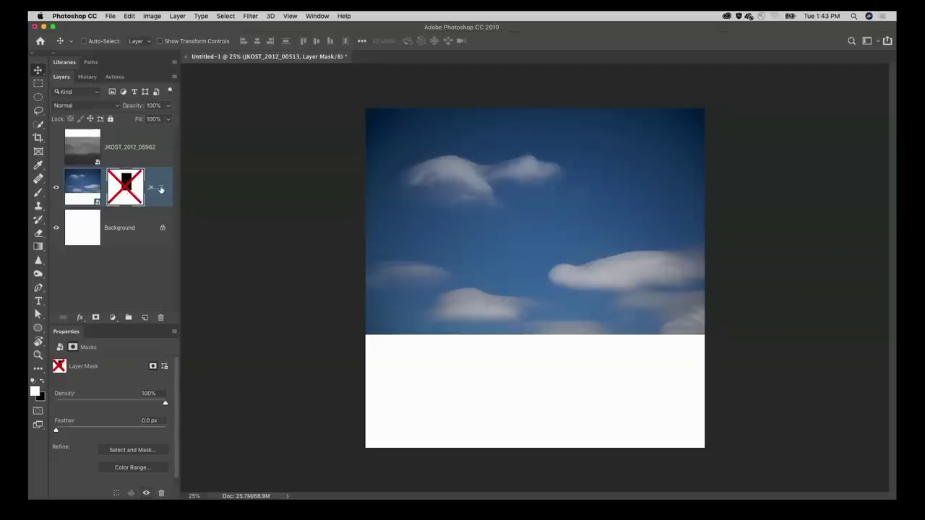
pyautogui.keyDown('shift'); pyautogui.click(123, 190); pyautogui.keyUp('shift')
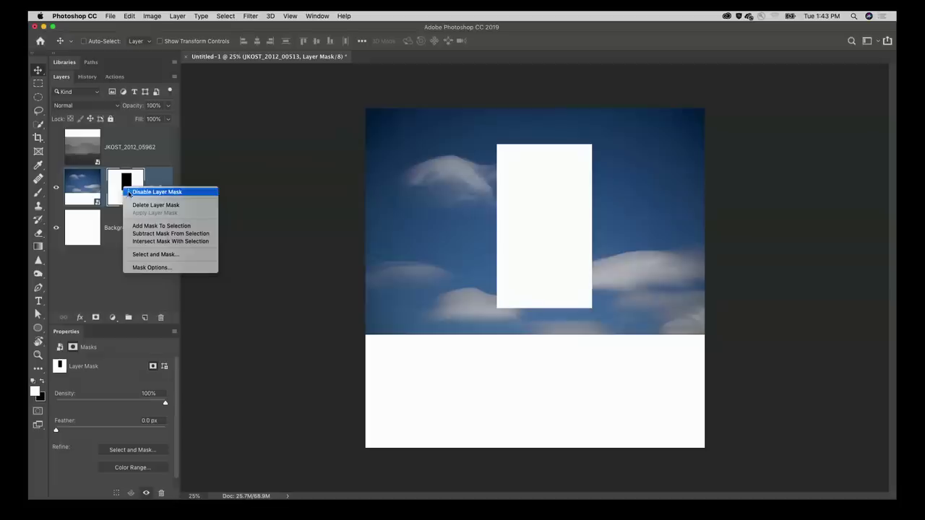
pyautogui.click(145, 204)
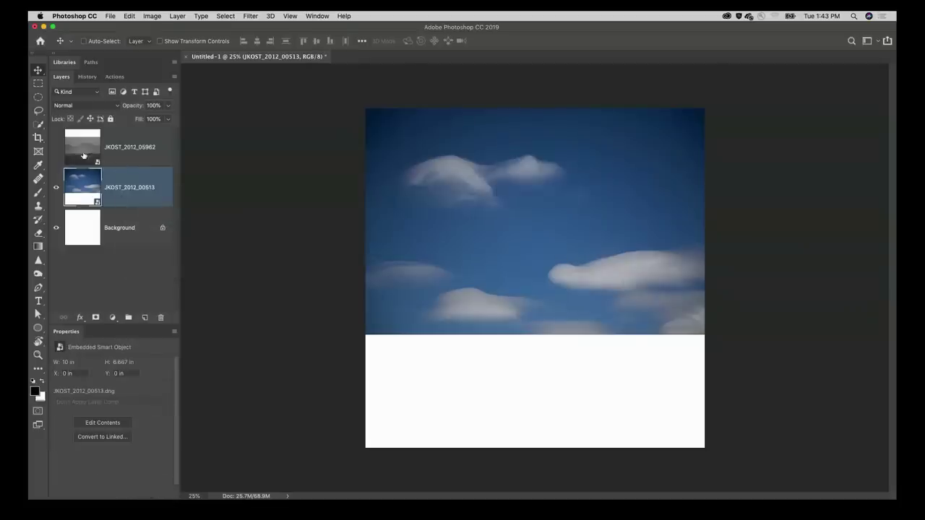
# - Add a layer mask to the JKOST_2012_05962 desert layer and make the layer visible
pyautogui.click(84, 155)
pyautogui.click(94, 318)
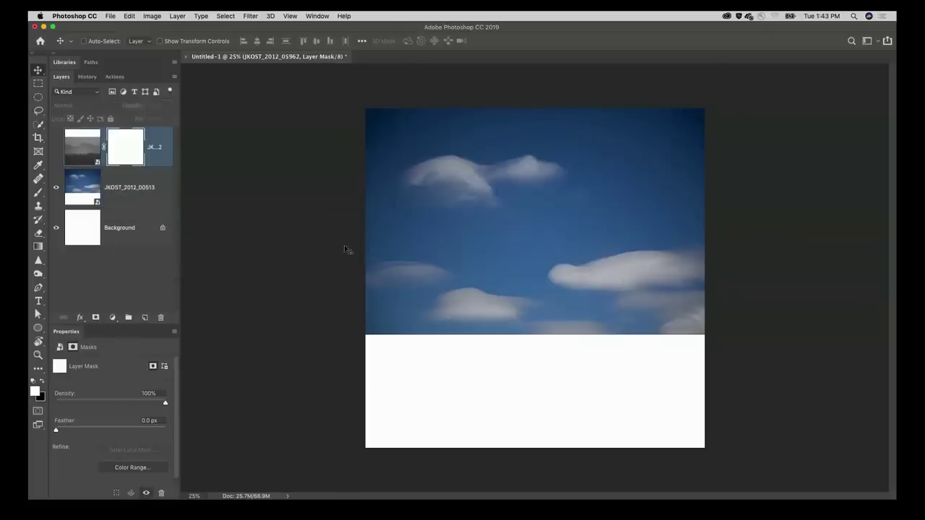
pyautogui.click(56, 147)
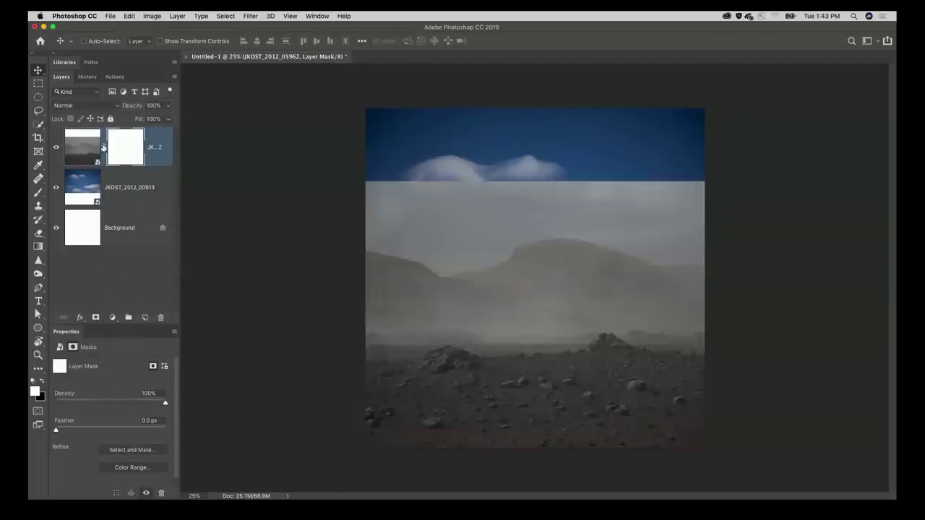
# - Draw a short vertical gradient on the desert layer's mask, fading its upper edge from the hilltops into the blue sky
pyautogui.press('g')
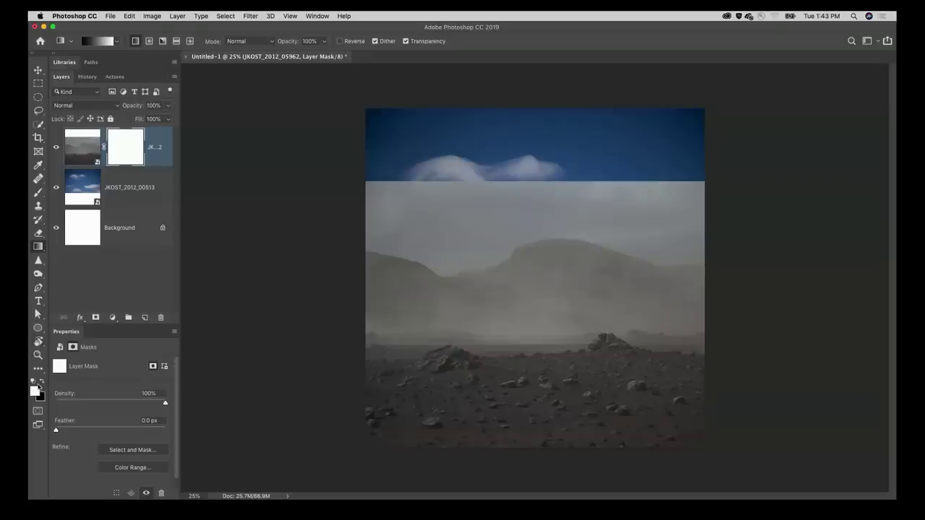
pyautogui.click(81, 148)
pyautogui.click(125, 151)
pyautogui.moveTo(563, 247); pyautogui.dragTo(565, 184)
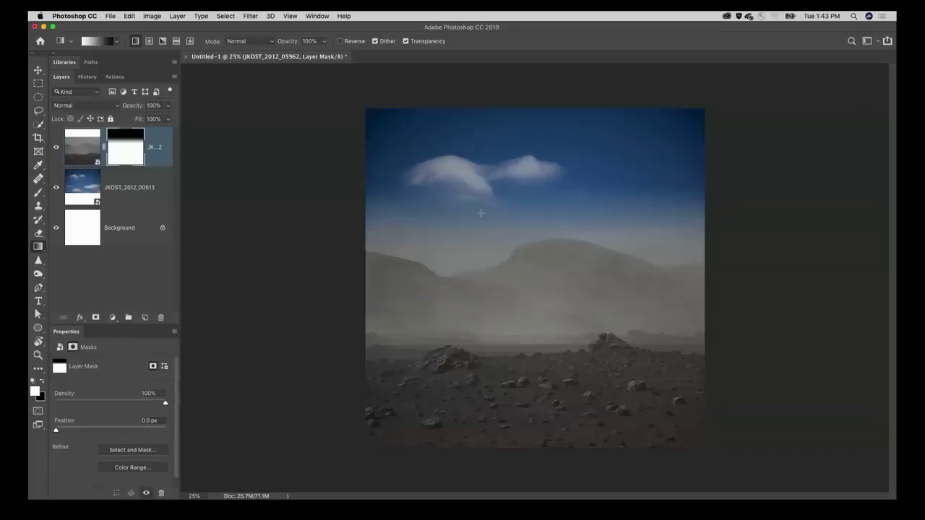
# - Scale the JKOST_2012_00513 sky image down to about 10% near the top of the canvas
pyautogui.click(137, 185)
pyautogui.press('super+t')
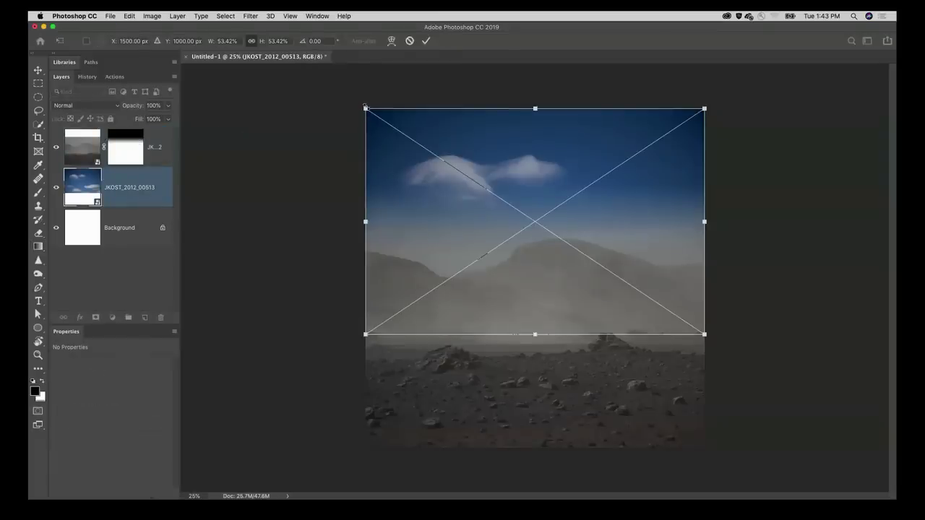
pyautogui.moveTo(365, 107); pyautogui.dragTo(501, 150)
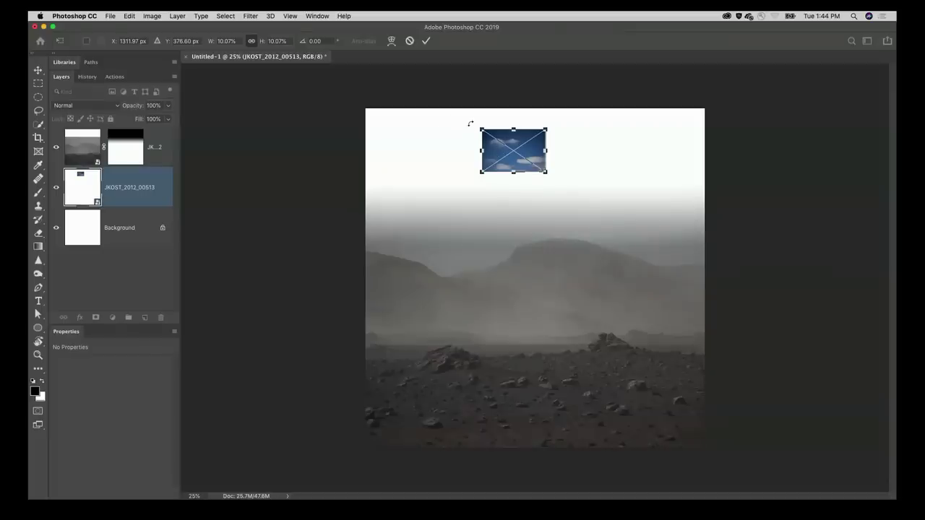
pyautogui.press('Return')
pyautogui.press('g')
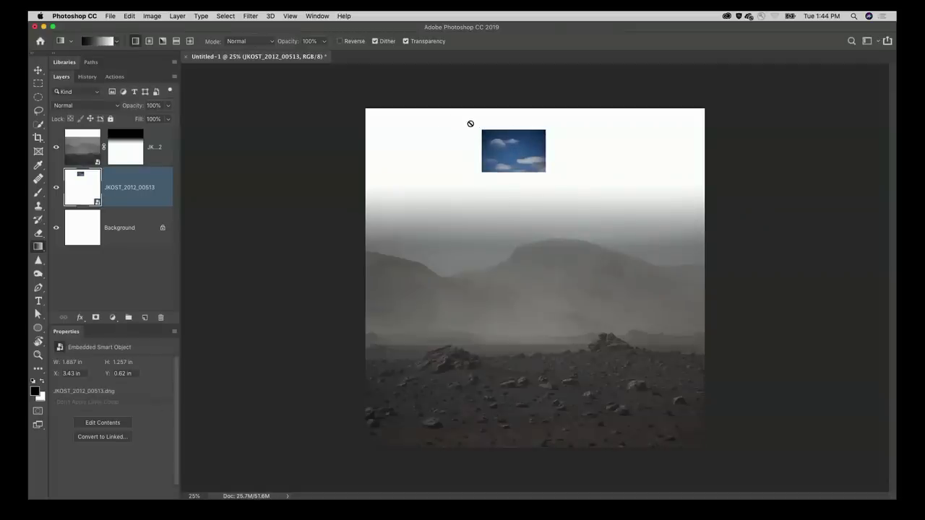
# - Scale the sky image up to about 59% and reposition it so it fills the canvas above the desert hills
pyautogui.hotkey('ctrl', 't')
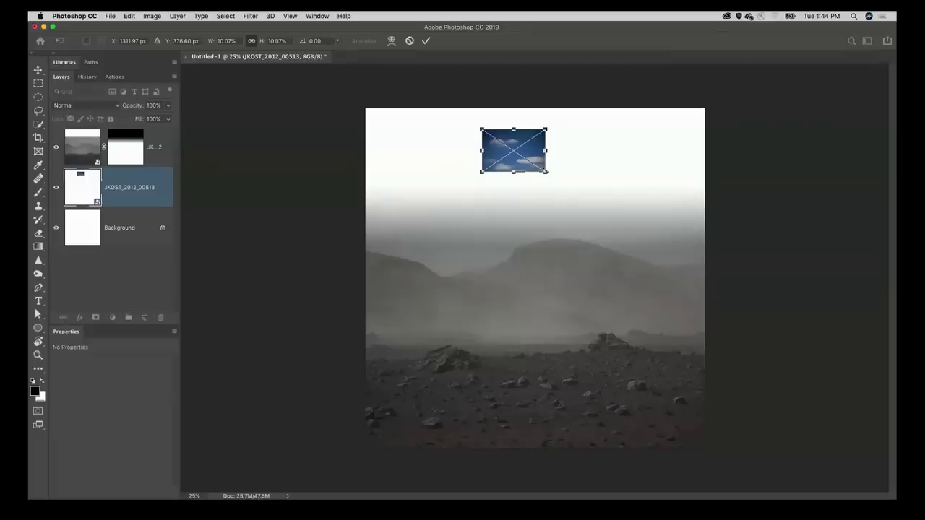
pyautogui.moveTo(546, 172); pyautogui.dragTo(702, 274)
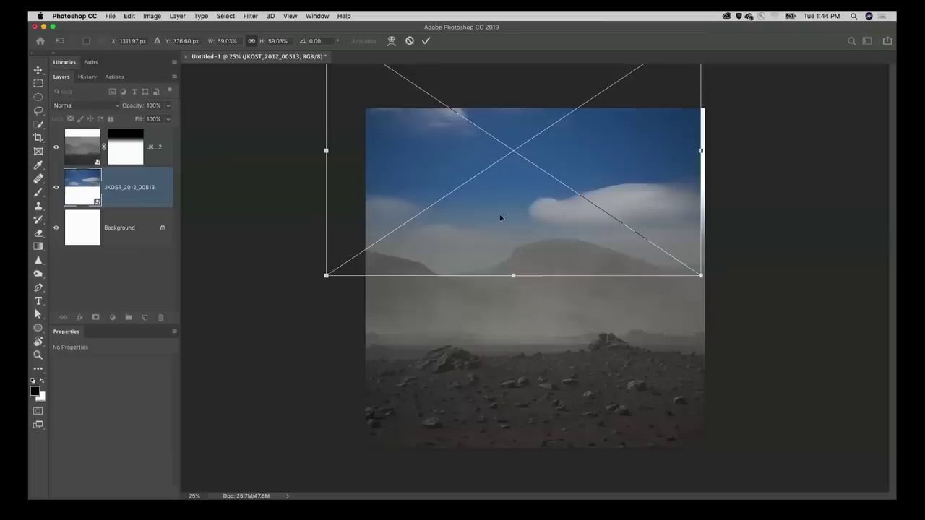
pyautogui.moveTo(500, 217); pyautogui.dragTo(518, 252)
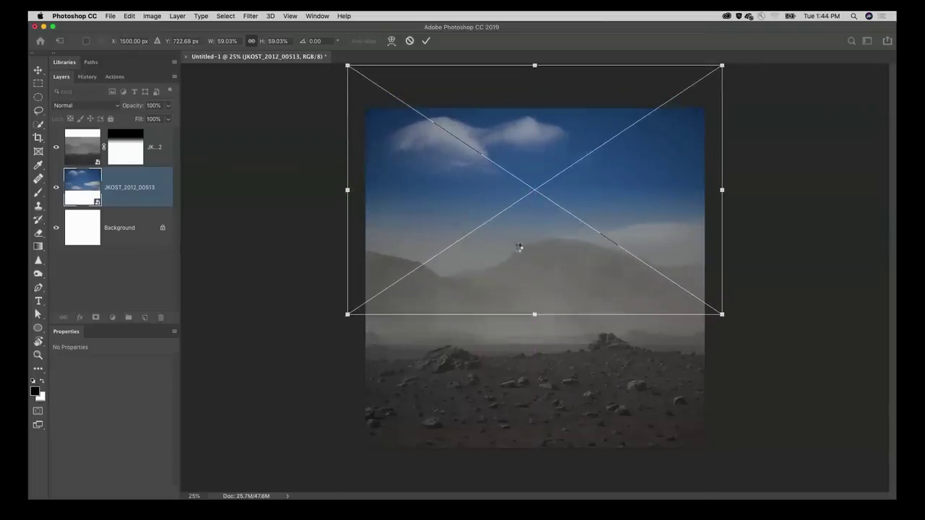
pyautogui.press('Return')
pyautogui.press('g')
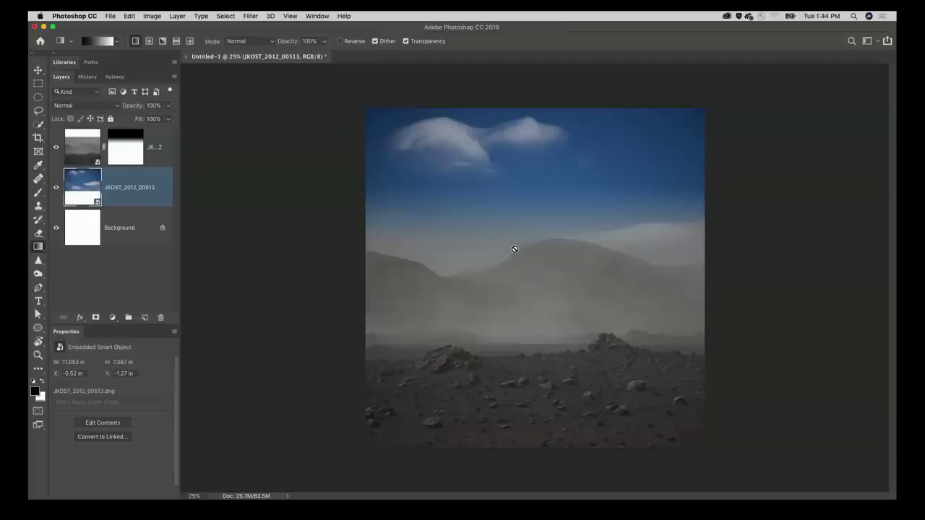
# - Try the sky layer at 50%, 55%, 60% and 66% opacity in turn
pyautogui.press('5')
pyautogui.press('0')
pyautogui.press('v')
pyautogui.press('5')
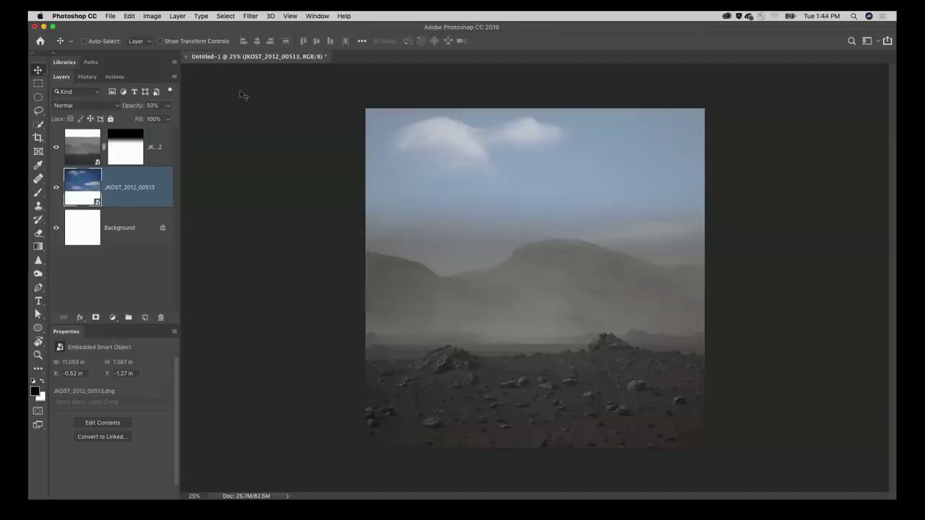
pyautogui.press('5')
pyautogui.press('5')
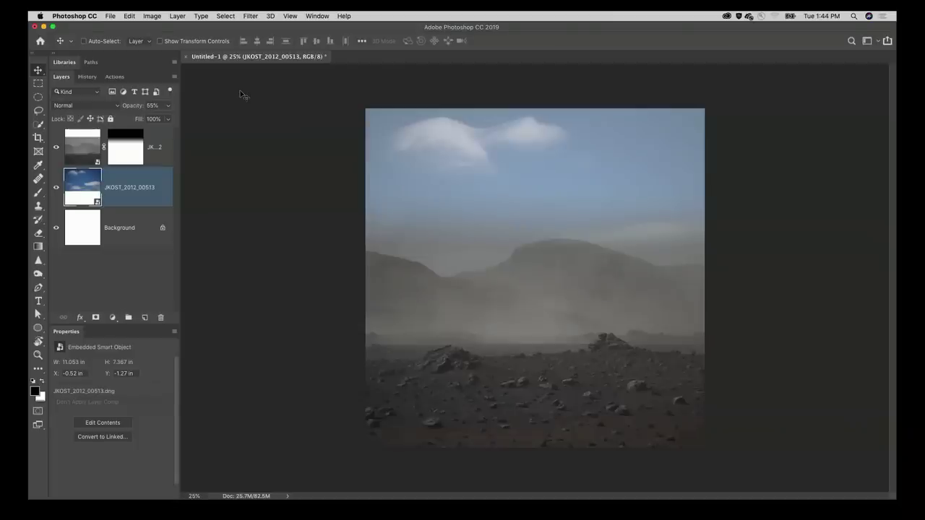
pyautogui.press('6')
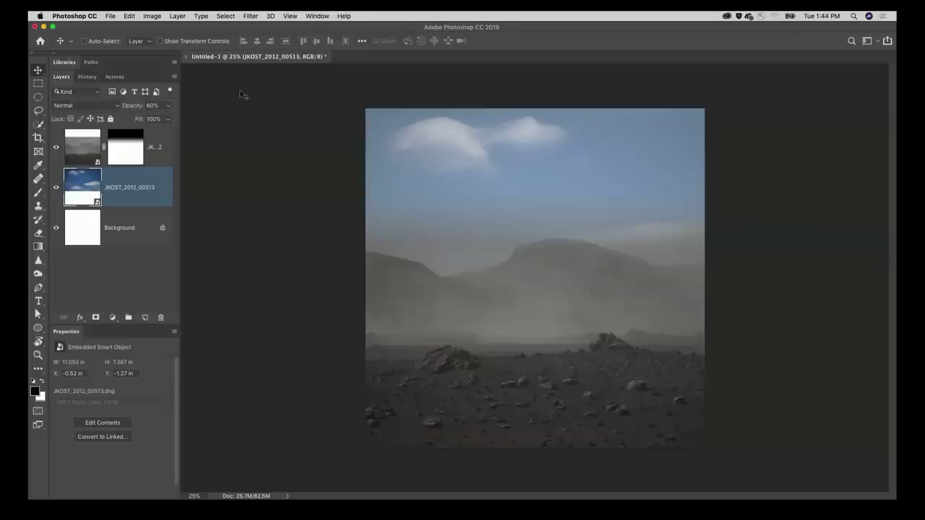
pyautogui.press('6')
pyautogui.press('6')
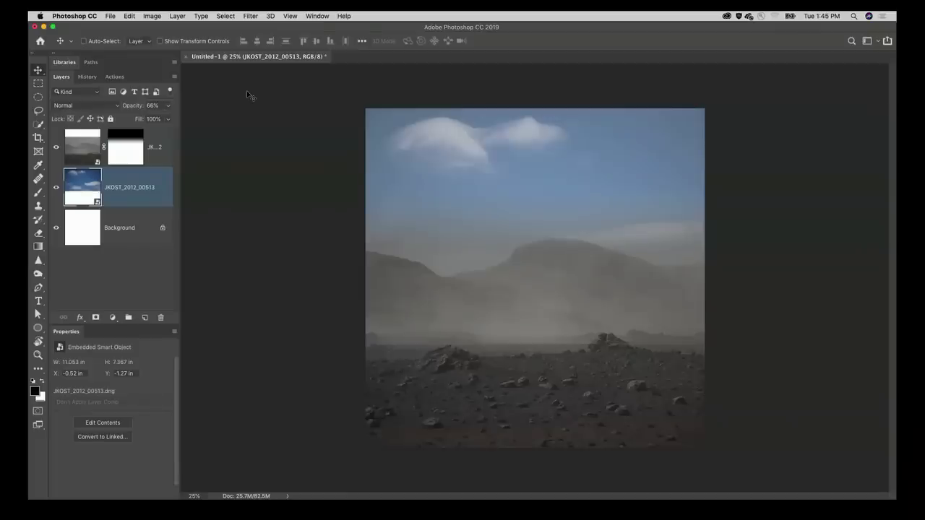
# - Set the sky layer's opacity to 100%, lower it to 0%, and restore it to 100%
pyautogui.press('0')
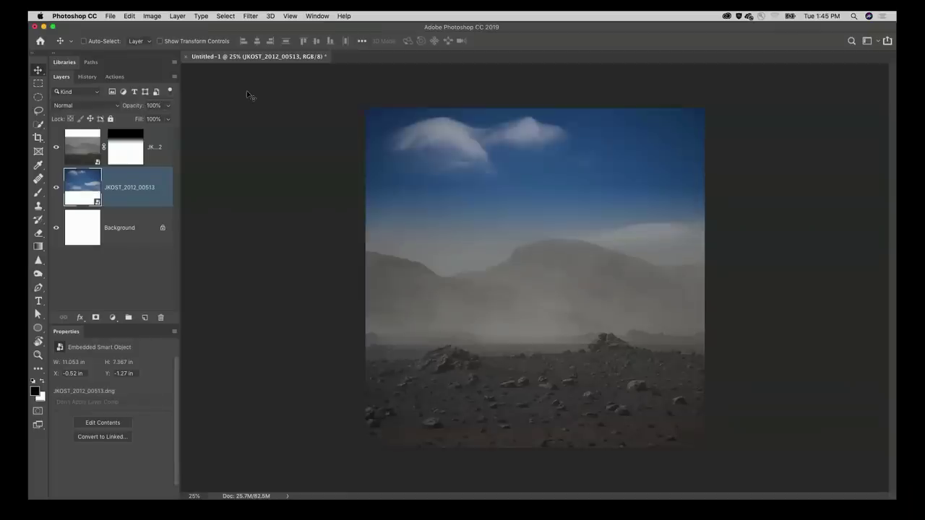
pyautogui.press('0')
pyautogui.press('0')
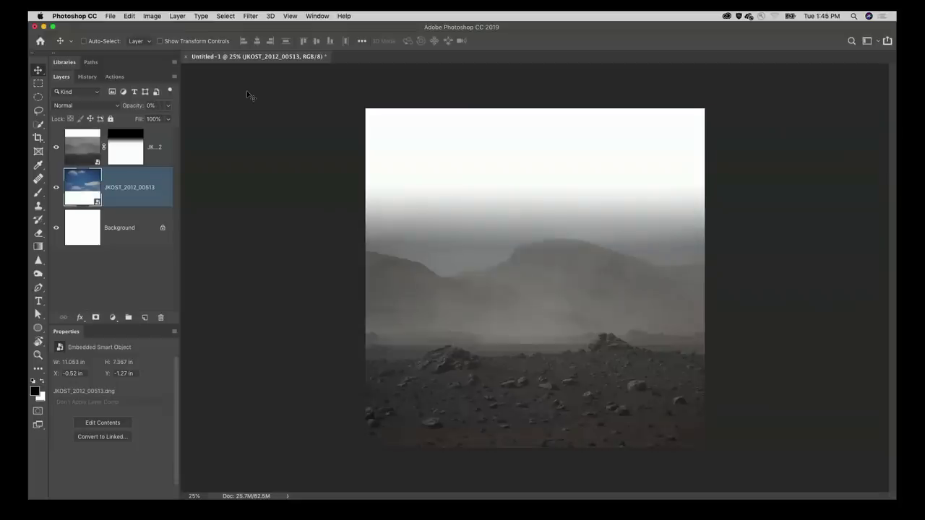
pyautogui.press('0')
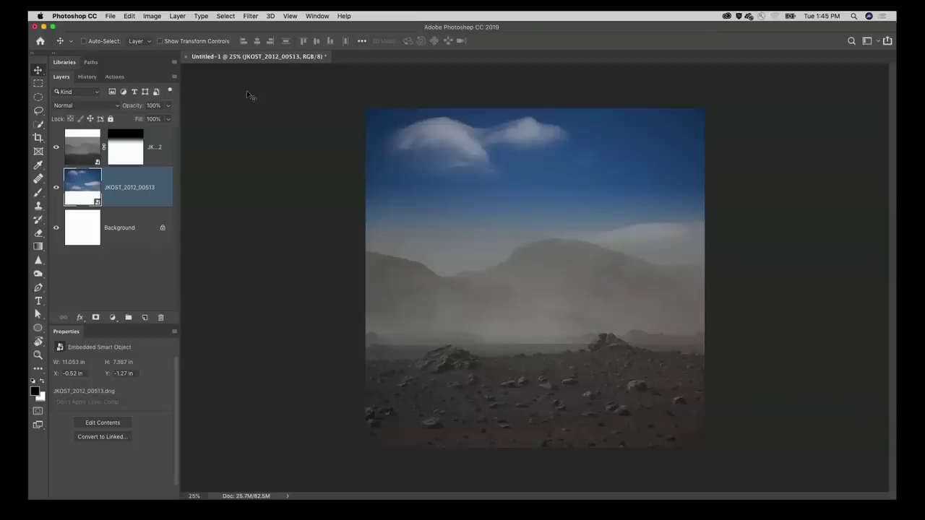
# - Hide and show the sky layer twice
pyautogui.press('super+comma')
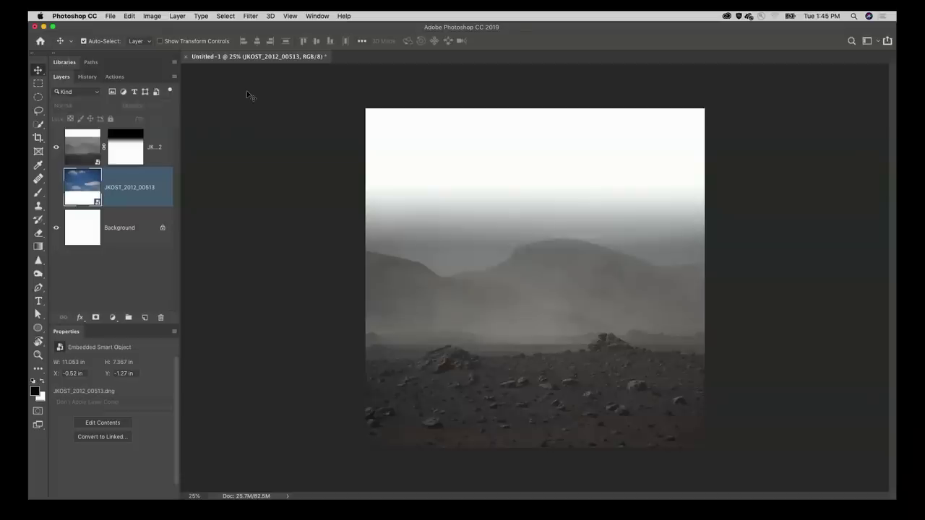
pyautogui.press('super+comma')
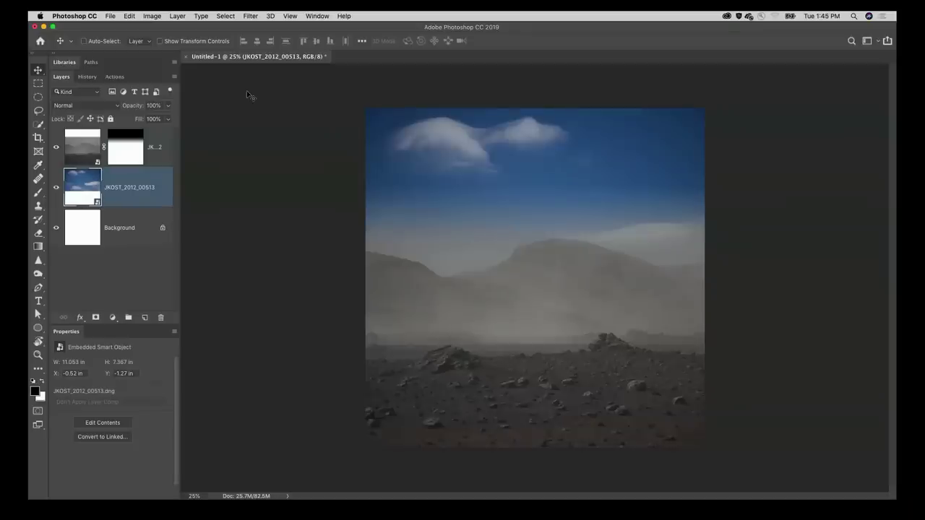
pyautogui.hotkey('ctrl', ',')
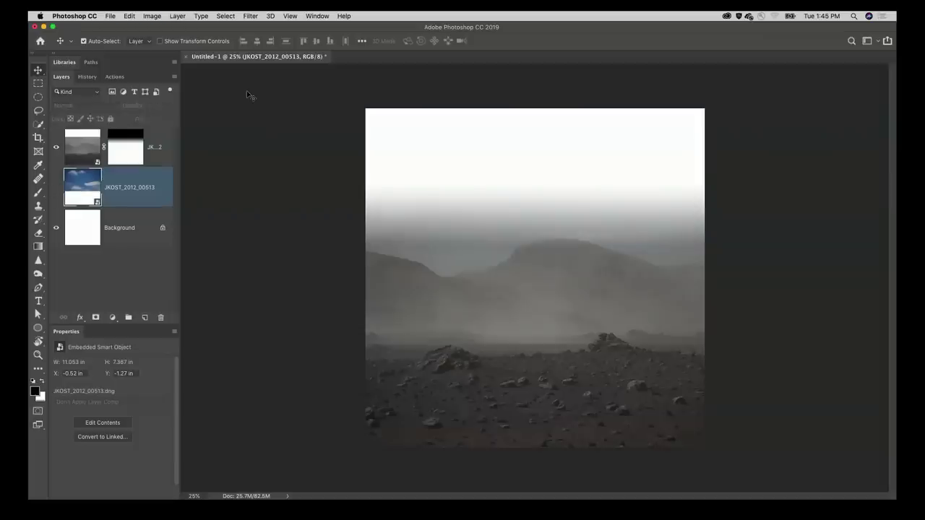
pyautogui.hotkey('ctrl', ',')
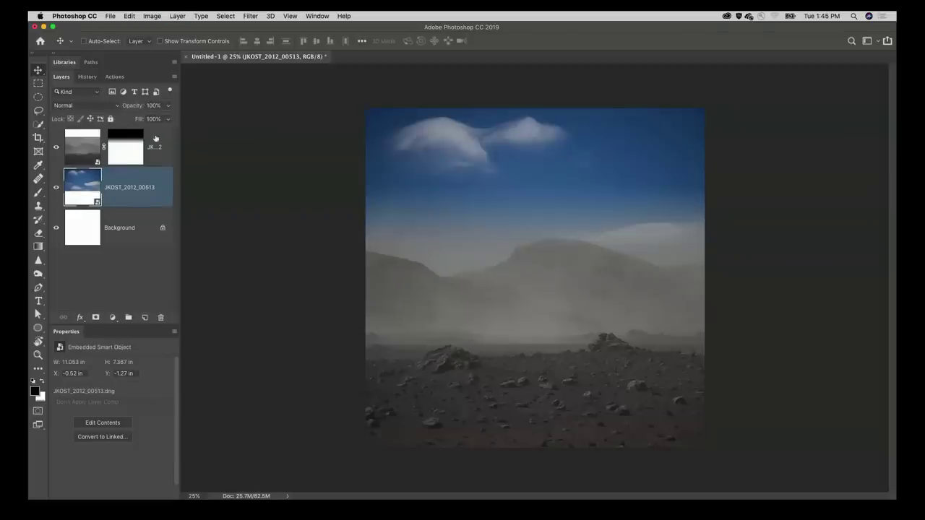
# - Switch to Lightroom and open the tree photo JKOST_2012_08626 as a Smart Object in Photoshop
pyautogui.press('super+Tab')
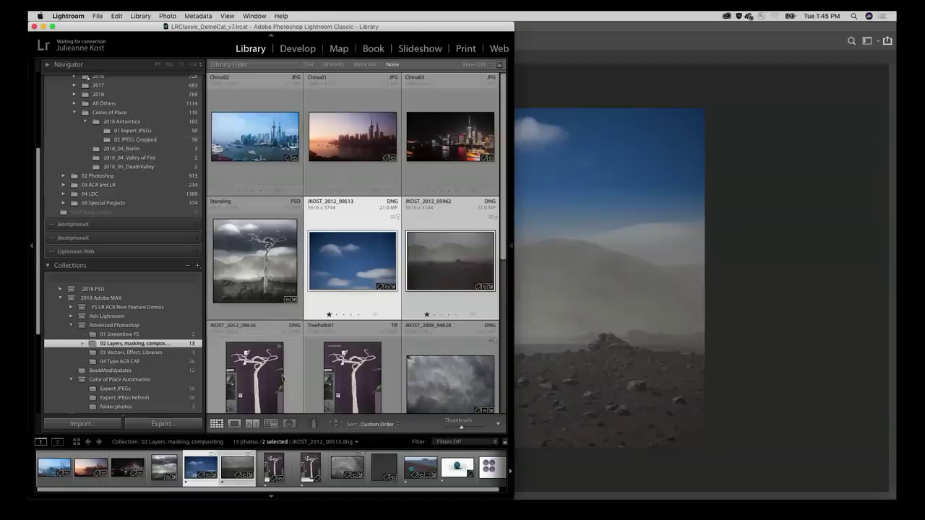
pyautogui.scroll(-1, 272, 387)
pyautogui.doubleClick(250, 354)
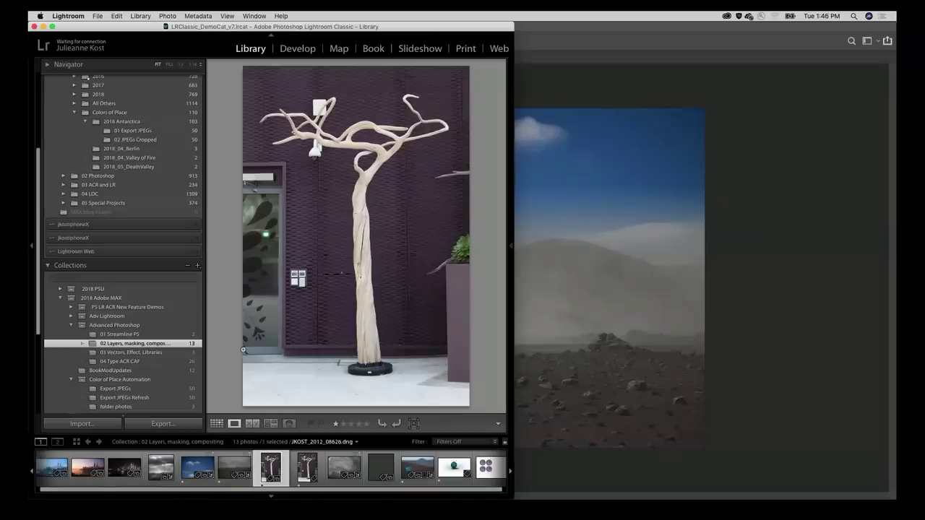
pyautogui.rightClick(285, 287)
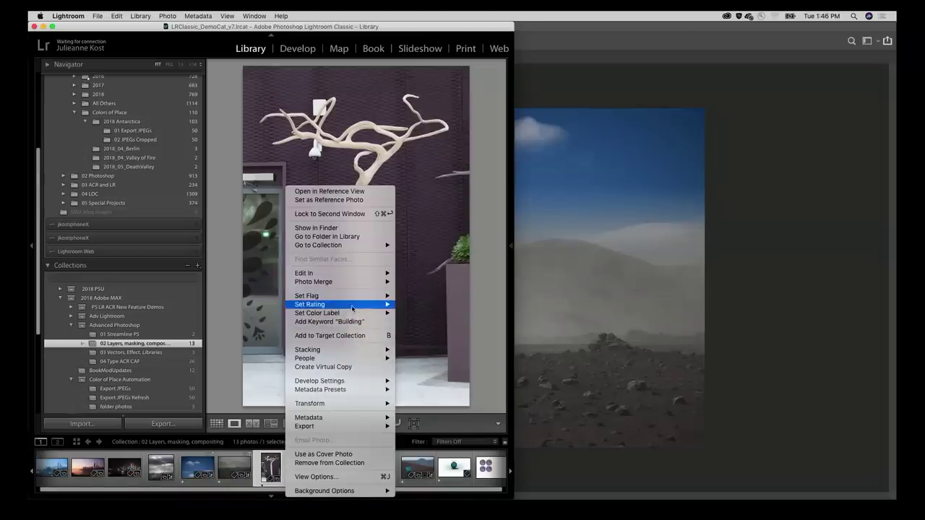
pyautogui.moveTo(354, 284)
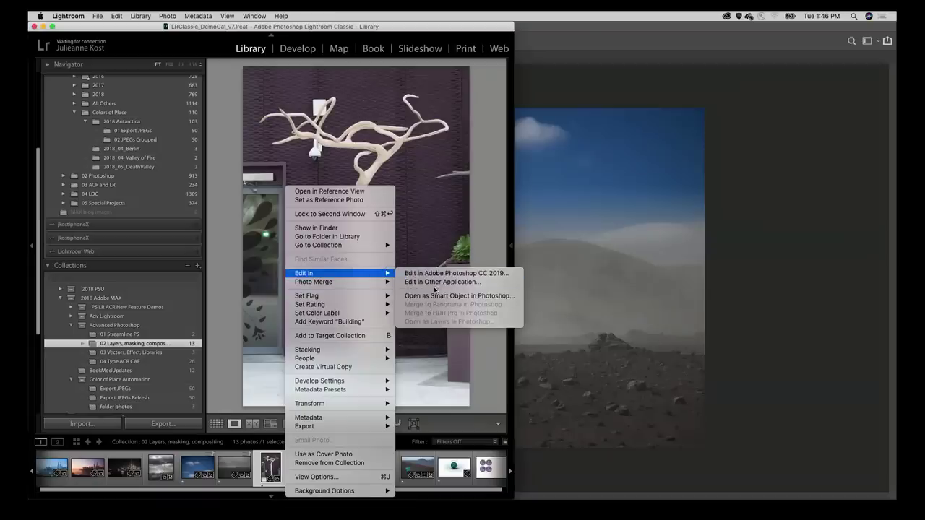
pyautogui.click(478, 296)
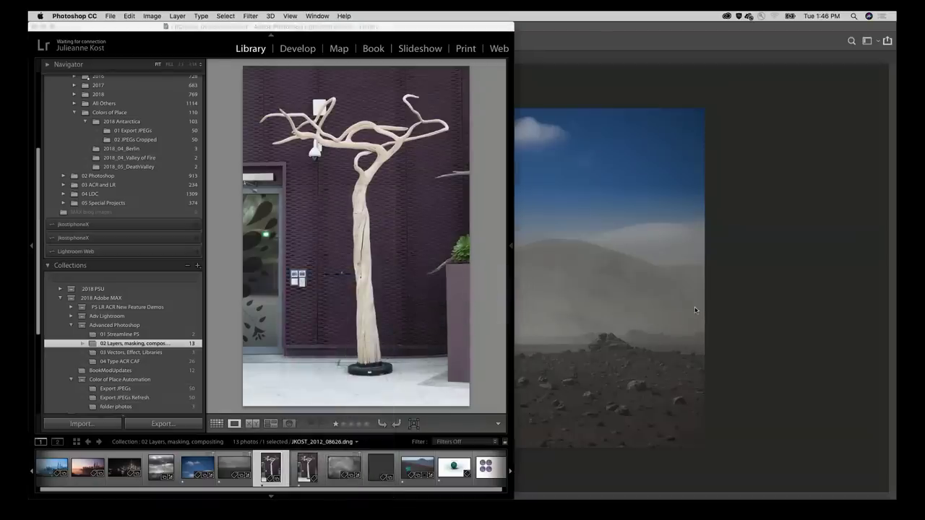
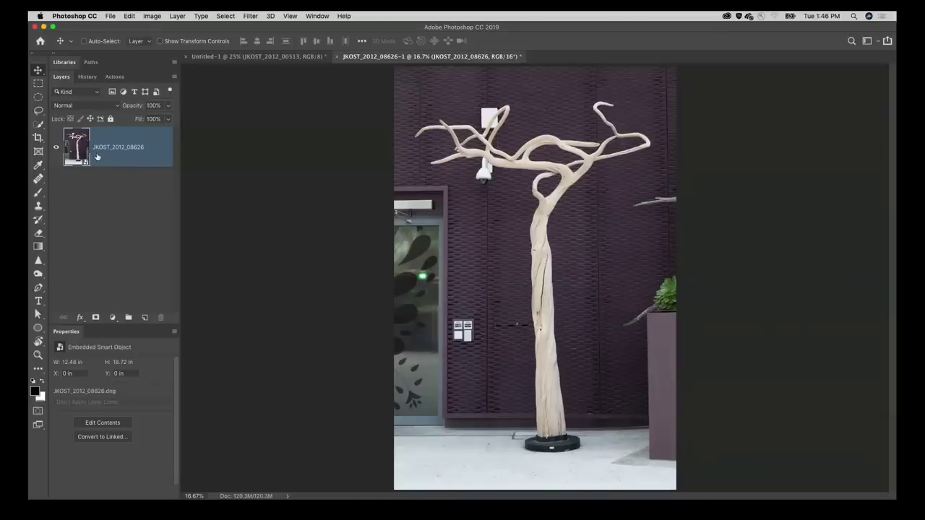
# - Try to select the tree's trunk and branches with the Quick Selection tool, and clear the selection
pyautogui.click(39, 123)
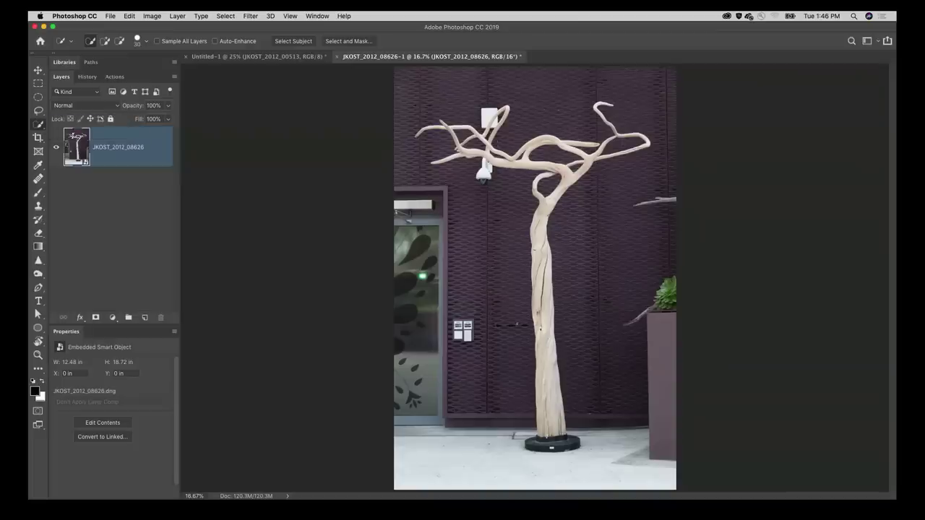
pyautogui.moveTo(535, 197)
pyautogui.mouseDown()
pyautogui.moveTo(554, 255)
pyautogui.moveTo(543, 347)
pyautogui.moveTo(549, 217)
pyautogui.moveTo(561, 190)
pyautogui.moveTo(549, 171)
pyautogui.moveTo(495, 161)
pyautogui.moveTo(499, 171)
pyautogui.moveTo(471, 140)
pyautogui.moveTo(510, 133)
pyautogui.mouseUp()
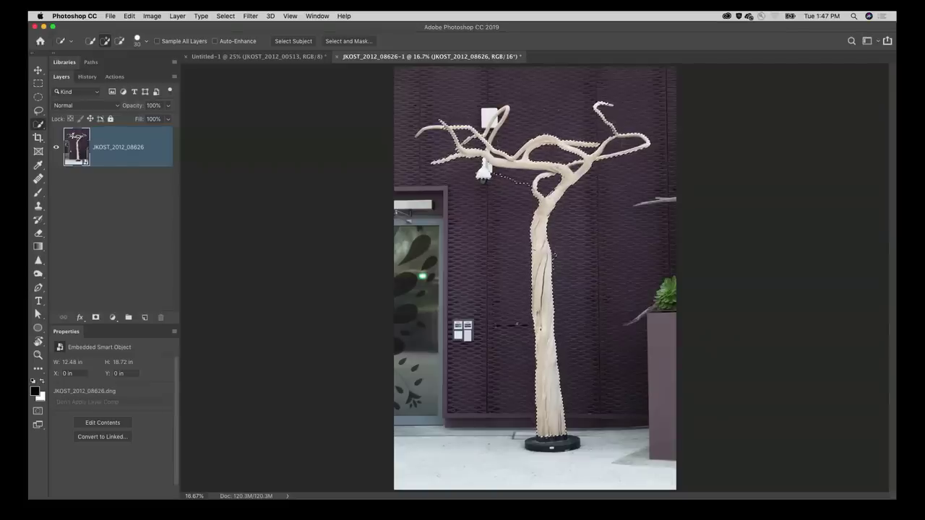
pyautogui.press('alt')
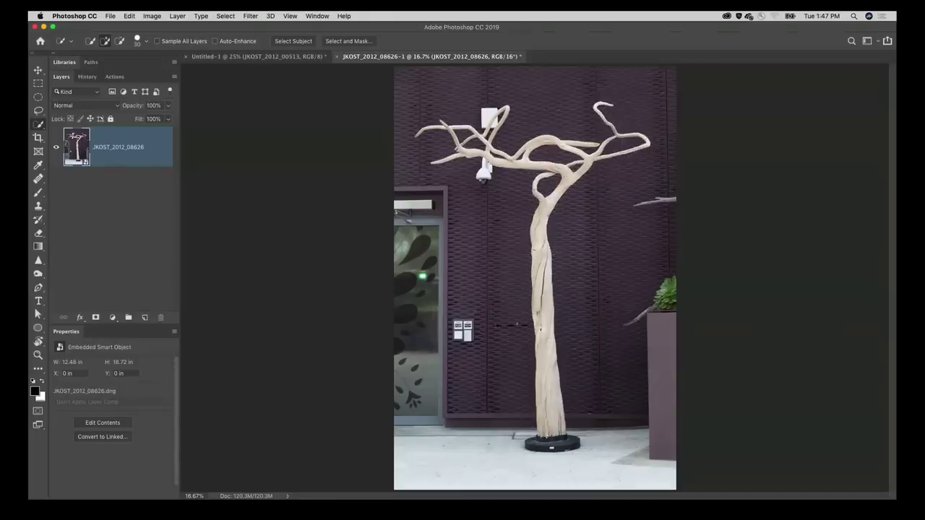
# - Start a Pen tool path at the base of the trunk and trace up its left edge
pyautogui.press('super+1')
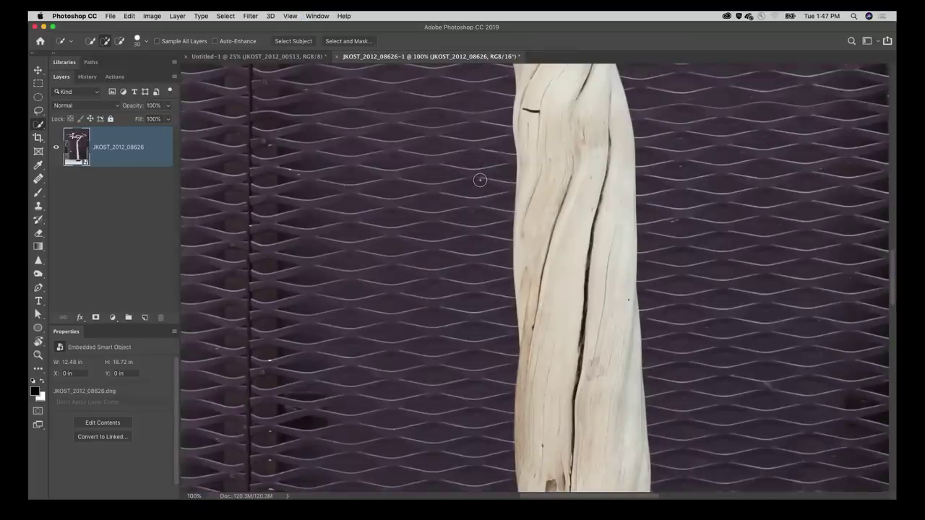
pyautogui.press('p')
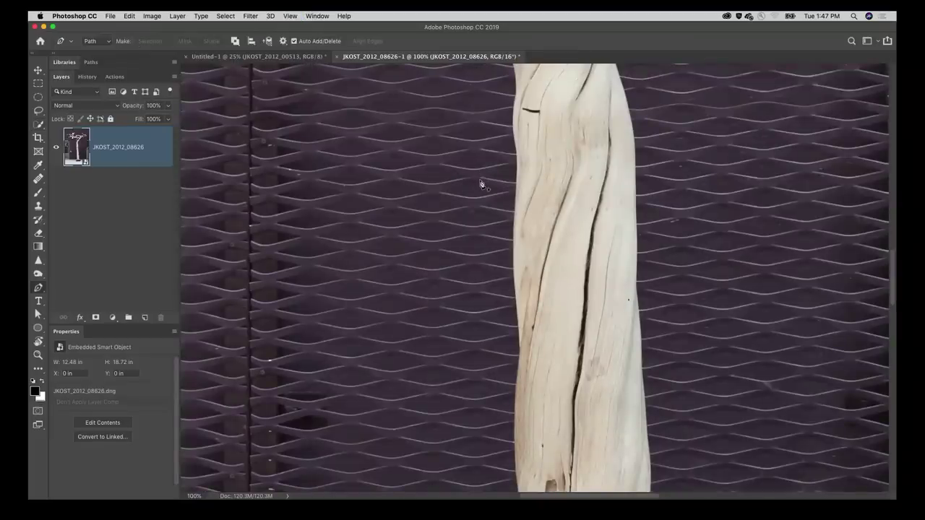
pyautogui.rightClick(38, 289)
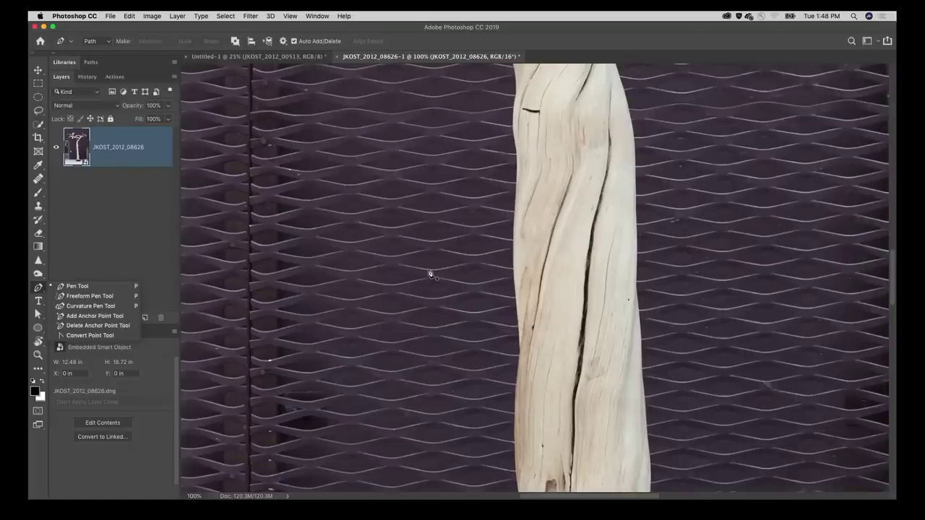
pyautogui.click(495, 318)
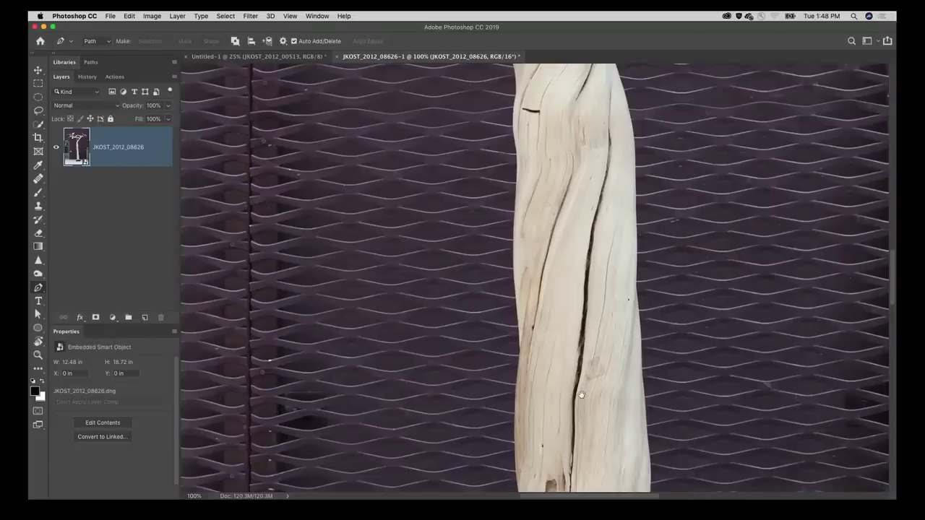
pyautogui.scroll(-5, 592, 362)
pyautogui.hscroll(5, 619, 379)
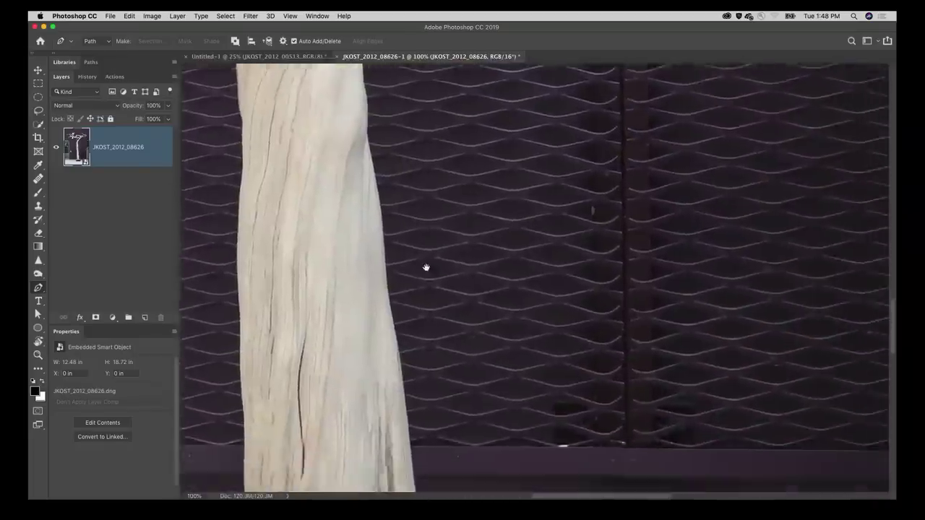
pyautogui.scroll(-8, 426, 268)
pyautogui.scroll(-3, 451, 276)
pyautogui.hscroll(-1, 452, 275)
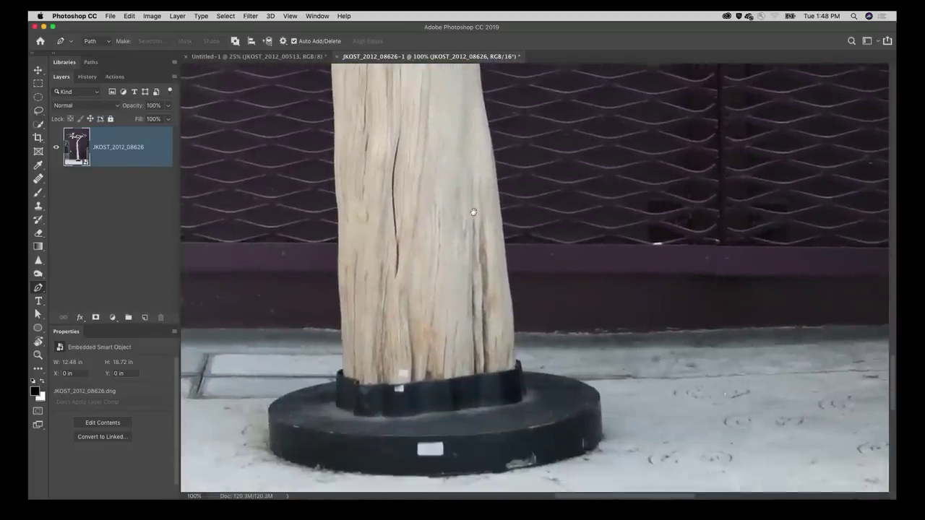
pyautogui.click(343, 371)
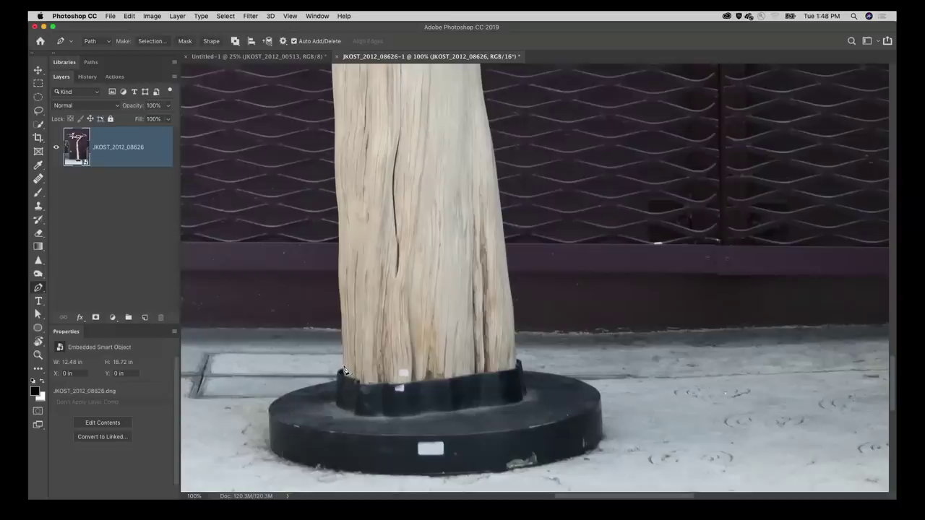
pyautogui.click(340, 325)
pyautogui.click(338, 279)
pyautogui.click(341, 234)
pyautogui.press('super+z')
pyautogui.click(339, 243)
# - Rotate the canvas view so the trunk lies horizontally and continue the path point by point along the same trunk edge
pyautogui.press('r')
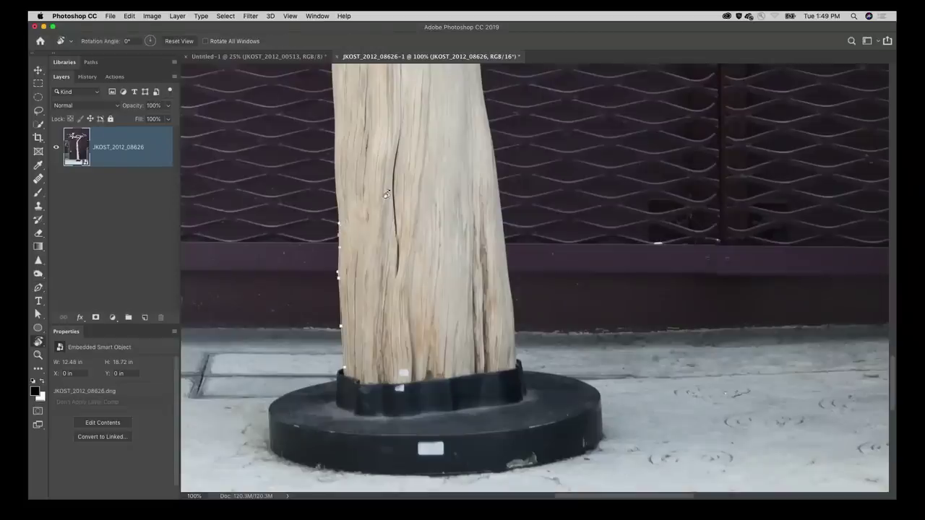
pyautogui.moveTo(409, 164); pyautogui.dragTo(592, 218)
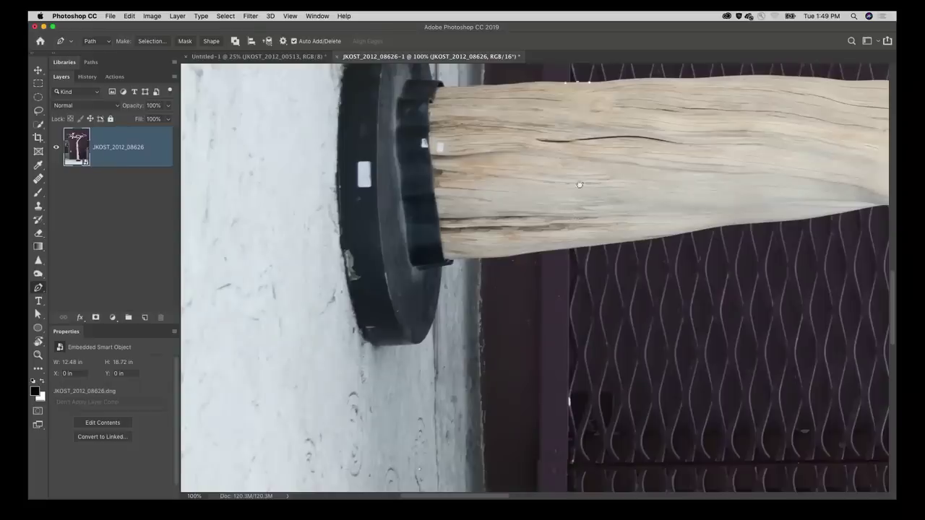
pyautogui.moveTo(579, 186); pyautogui.dragTo(351, 266)
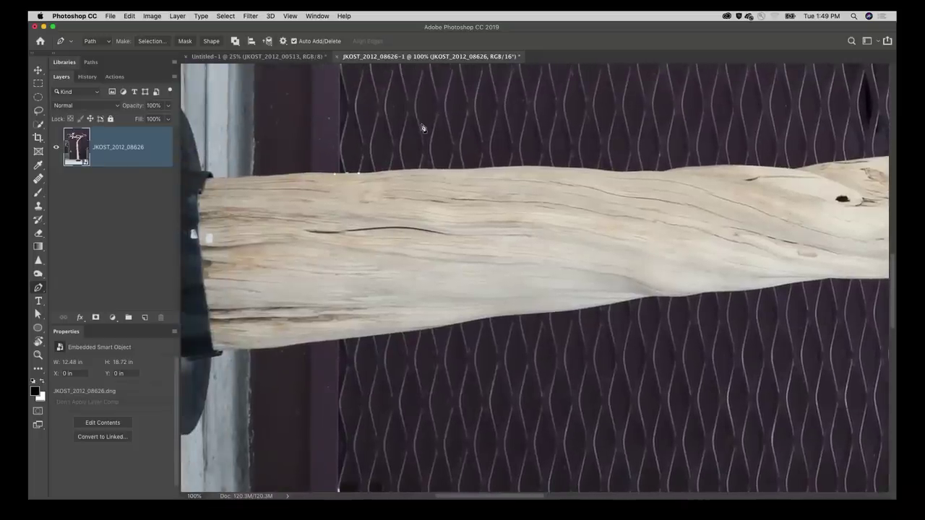
pyautogui.click(401, 172)
pyautogui.click(457, 171)
pyautogui.click(475, 171)
pyautogui.click(570, 170)
pyautogui.click(612, 171)
pyautogui.click(626, 171)
pyautogui.click(648, 171)
pyautogui.click(663, 172)
pyautogui.click(702, 167)
pyautogui.click(730, 167)
pyautogui.click(754, 167)
pyautogui.click(768, 167)
pyautogui.click(779, 167)
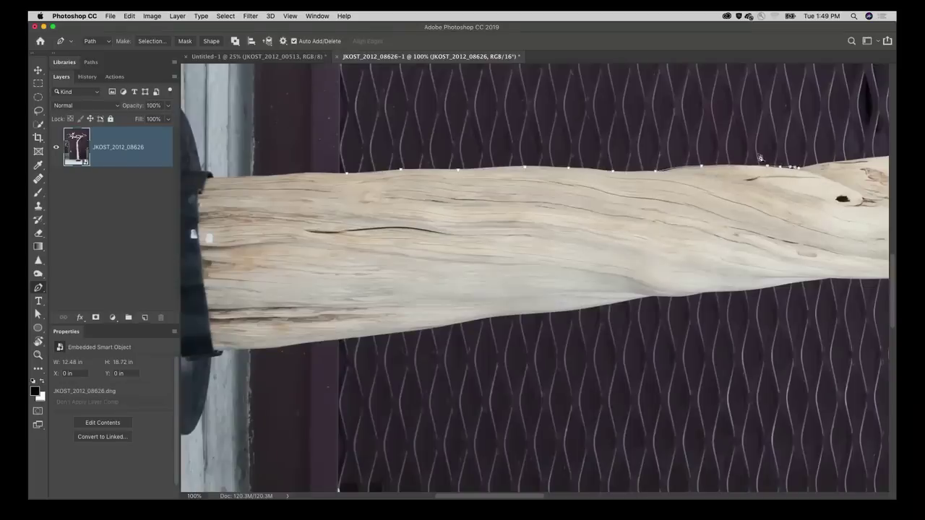
# - Rotate the canvas view to 82° at the next stretch of trunk and return to the Pen tool
pyautogui.hscroll(10, 824, 172)
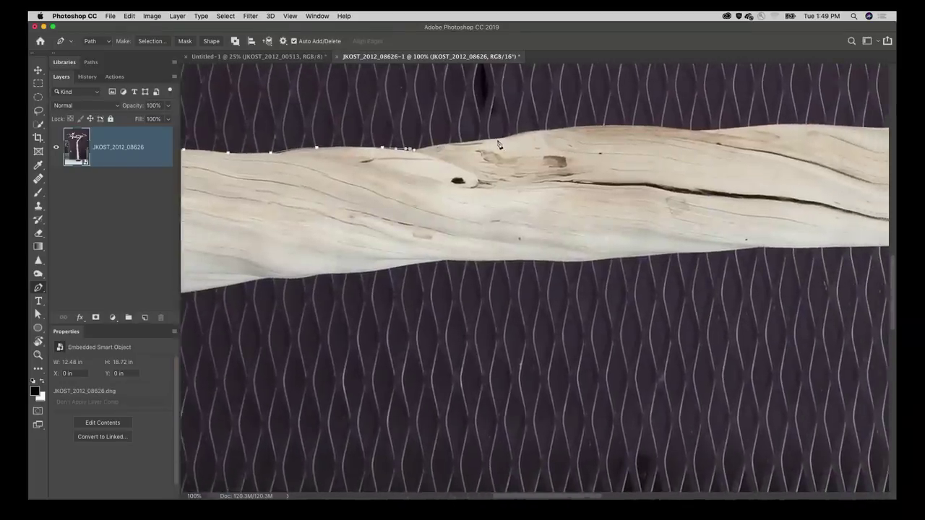
pyautogui.press('r')
pyautogui.moveTo(500, 145); pyautogui.dragTo(517, 172)
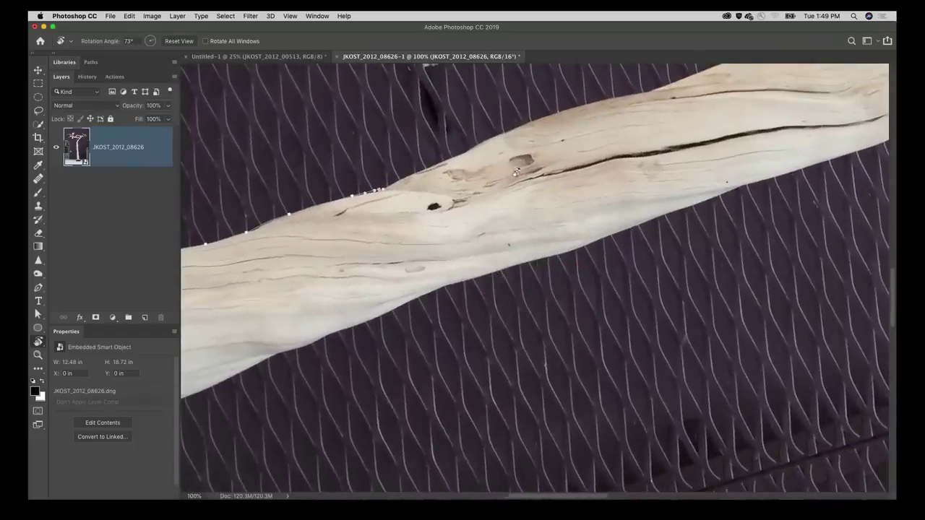
pyautogui.moveTo(674, 191); pyautogui.dragTo(679, 209)
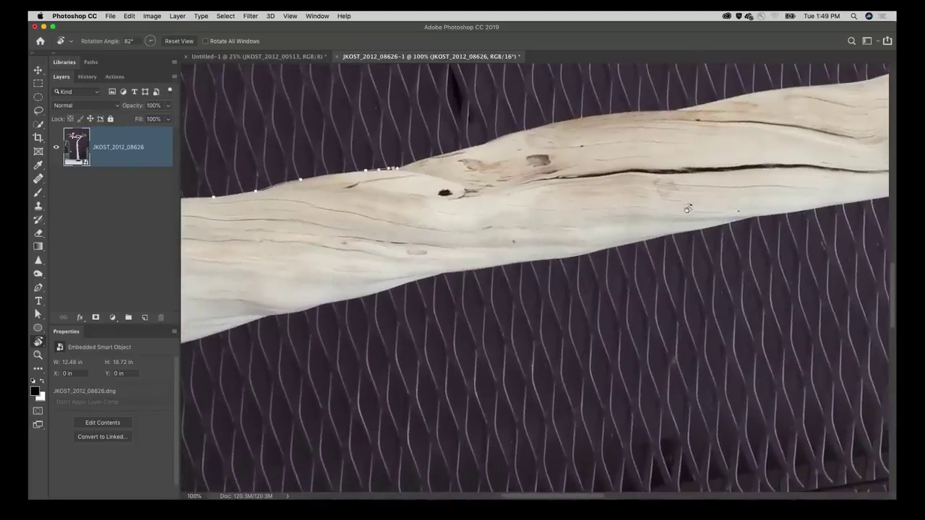
pyautogui.press('p')
# - Close the tree document without saving, switch to Lightroom, and open TreePath01.tif in Photoshop
pyautogui.press('super+w')
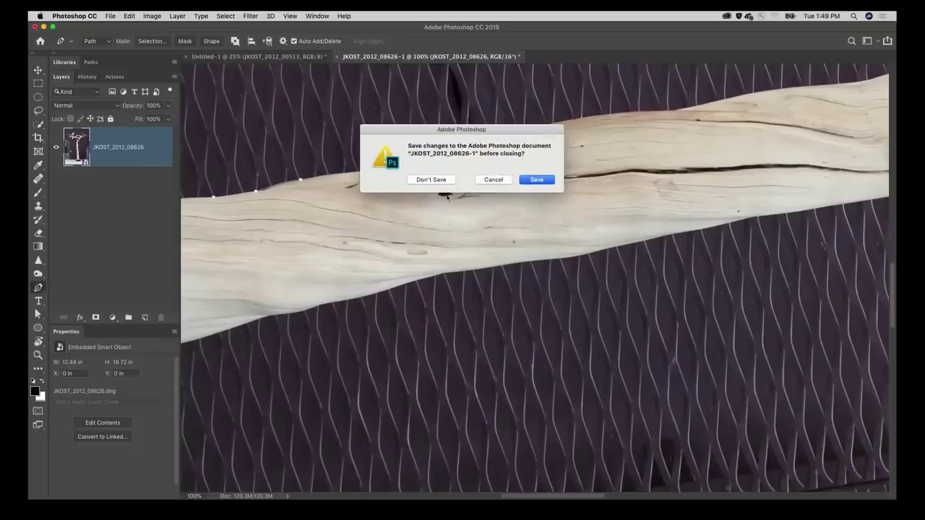
pyautogui.click(420, 180)
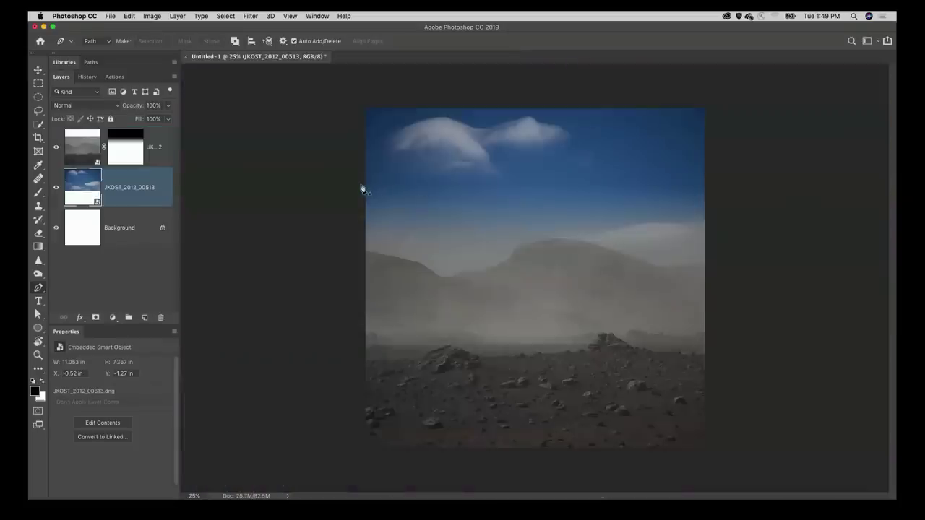
pyautogui.press('super+Tab')
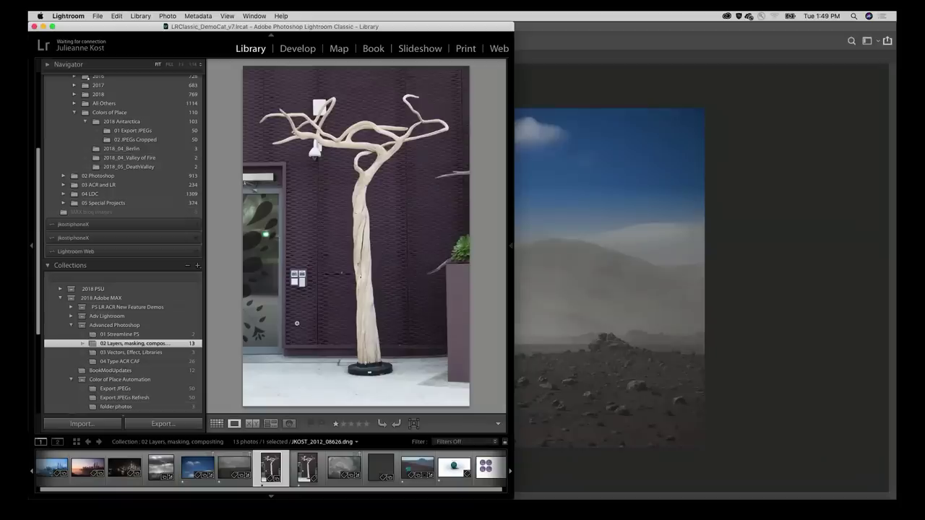
pyautogui.click(311, 466)
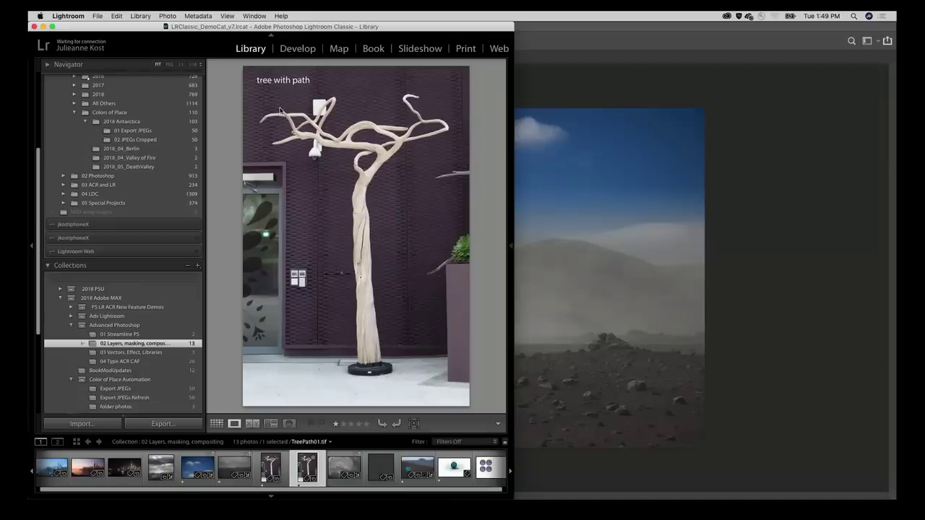
pyautogui.press('super+e')
pyautogui.click(525, 230)
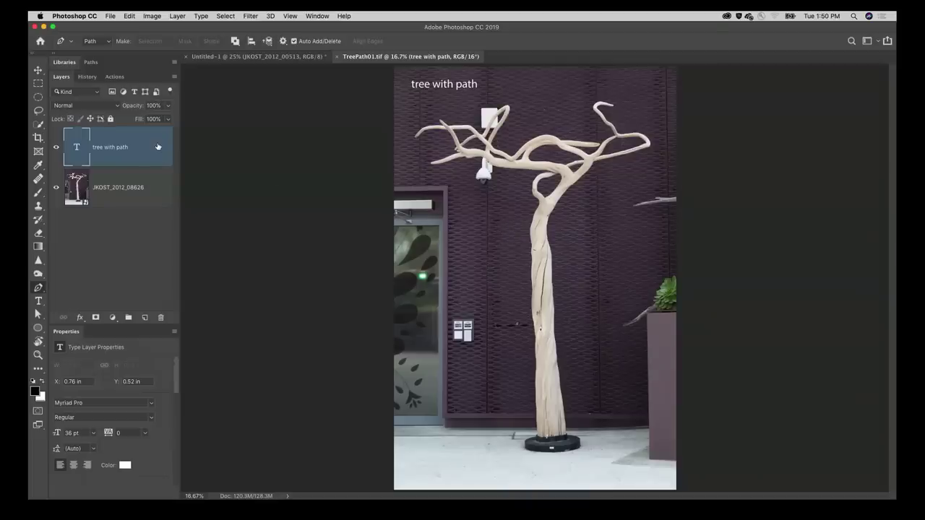
# - Delete the "tree with path" text layer and add a vector mask to the tree layer from the JKOST_2012_08626 Tree path
pyautogui.press('Delete')
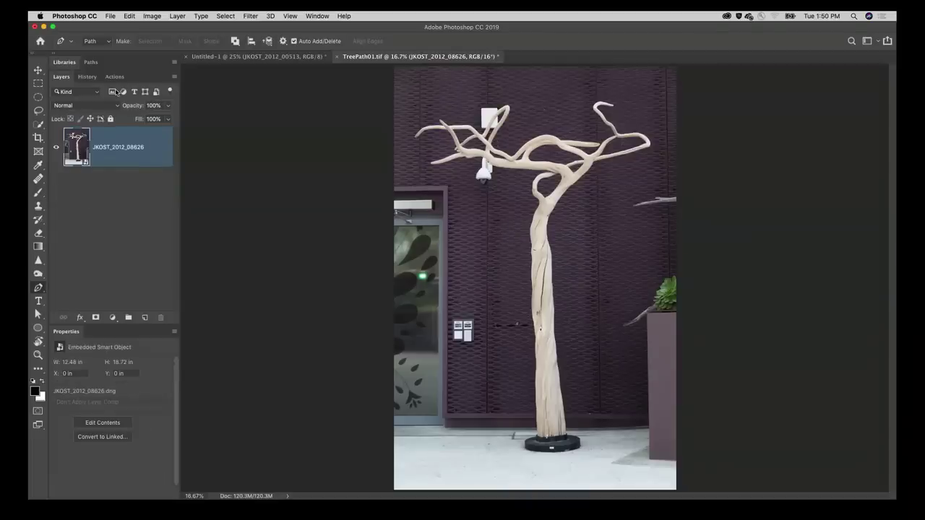
pyautogui.click(91, 62)
pyautogui.click(99, 81)
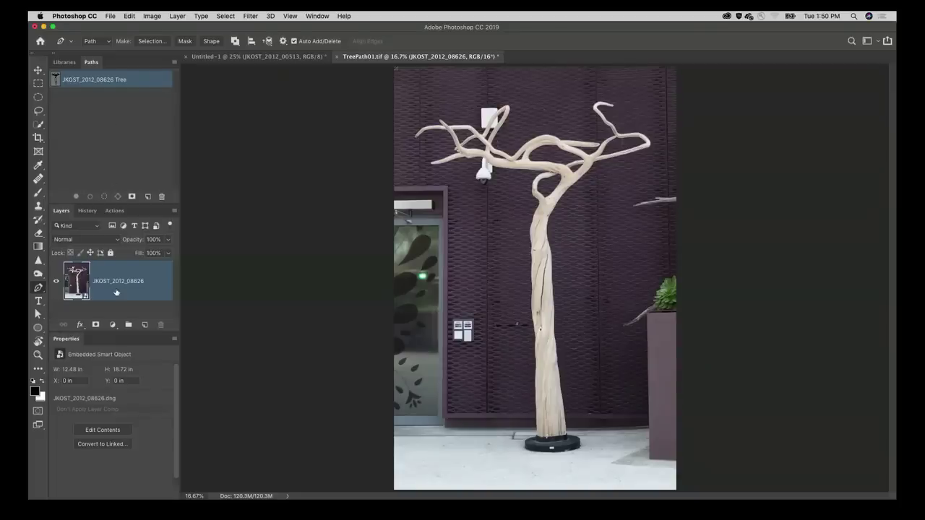
pyautogui.click(96, 325)
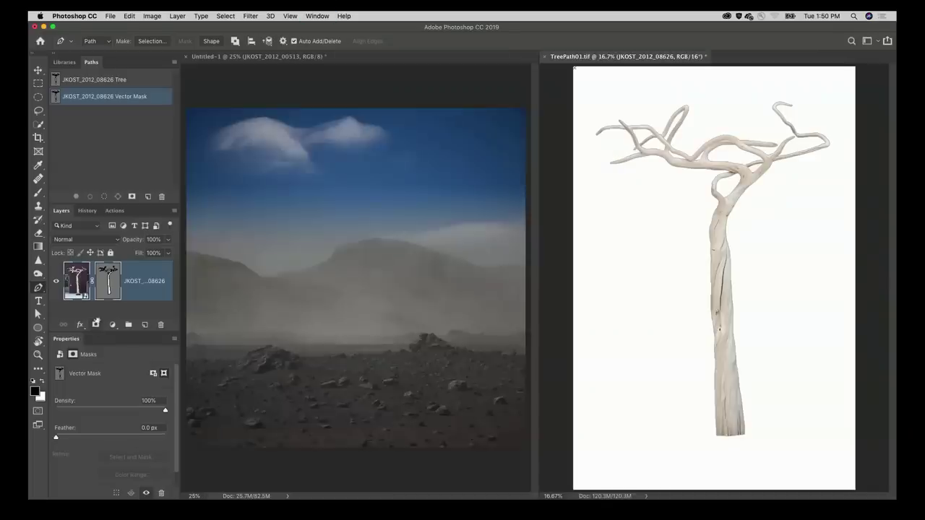
# - Copy the masked tree layer into the Untitled-1 composite and close TreePath01.tif without saving
pyautogui.moveTo(76, 276); pyautogui.dragTo(351, 273)
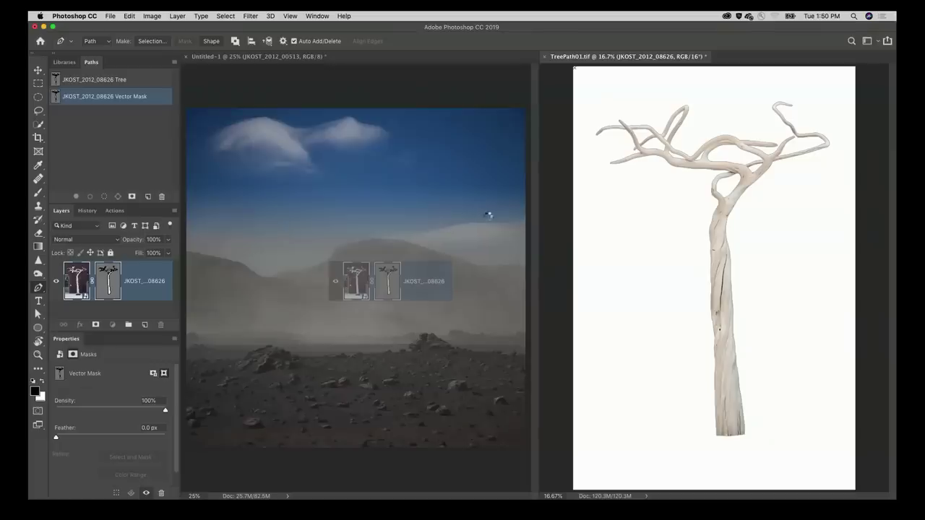
pyautogui.click(544, 56)
pyautogui.click(426, 182)
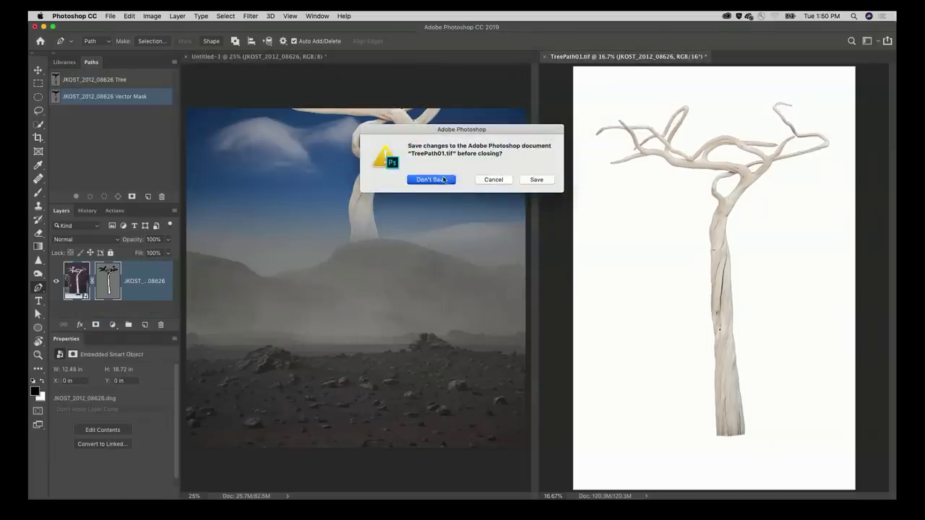
pyautogui.click(142, 123)
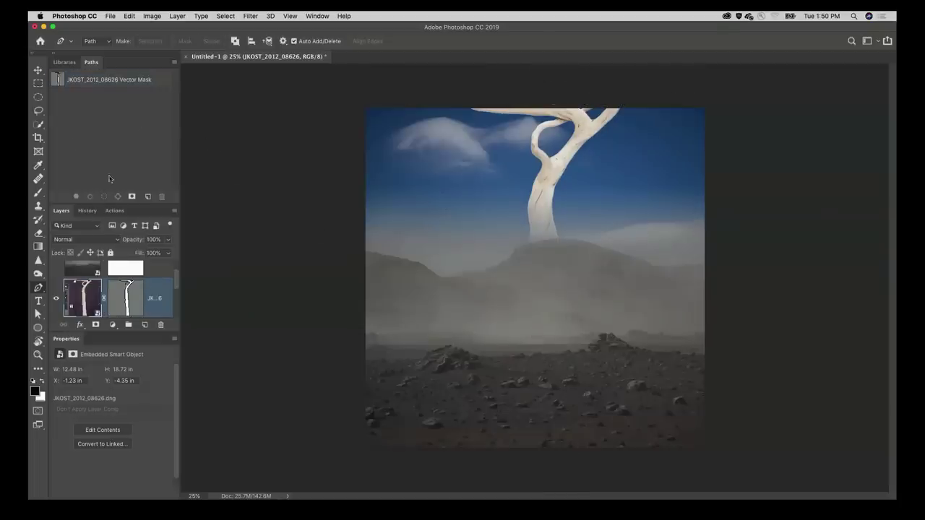
pyautogui.doubleClick(91, 64)
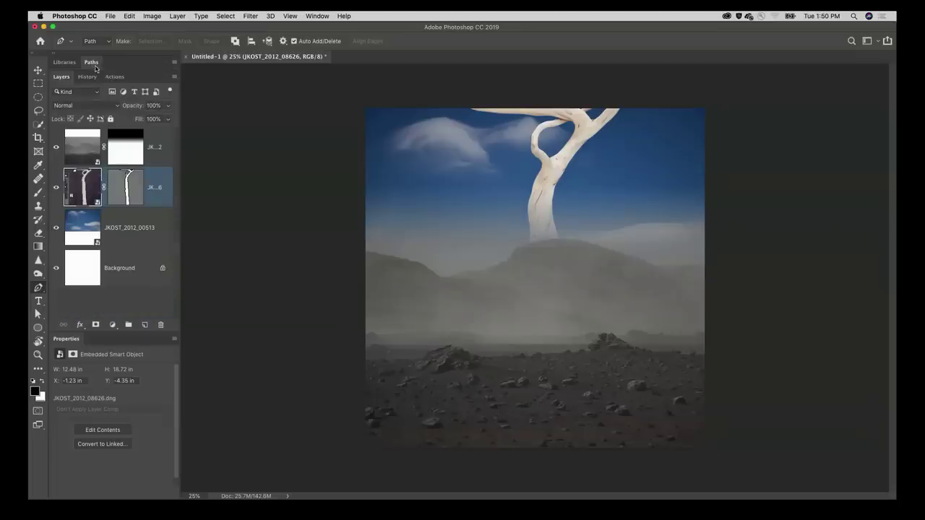
# - Scale the tree layer to 46.35% about its center with Free Transform and move it above the desert layer
pyautogui.press('super+t')
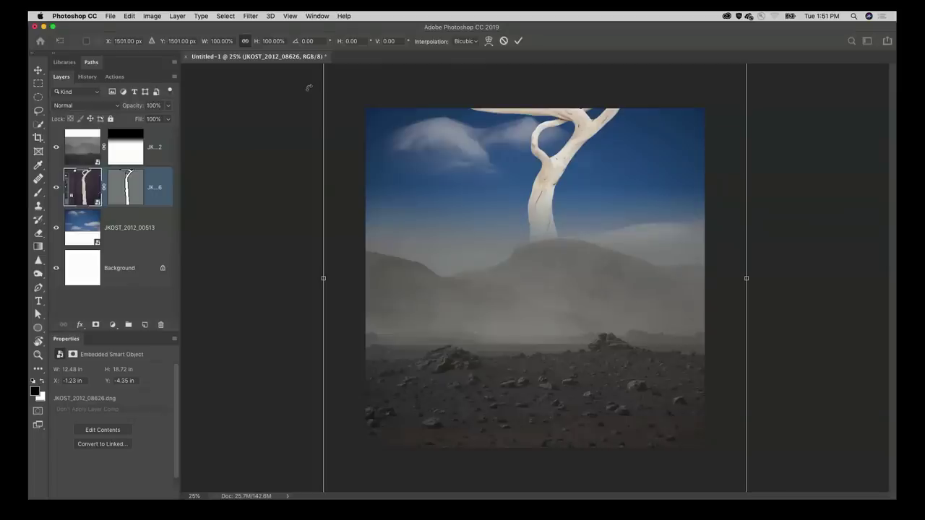
pyautogui.click(290, 16)
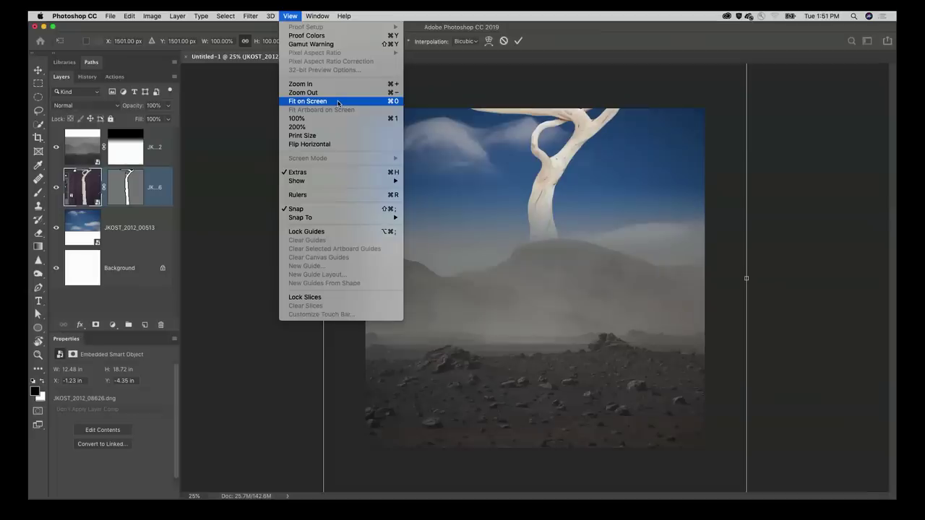
pyautogui.click(337, 102)
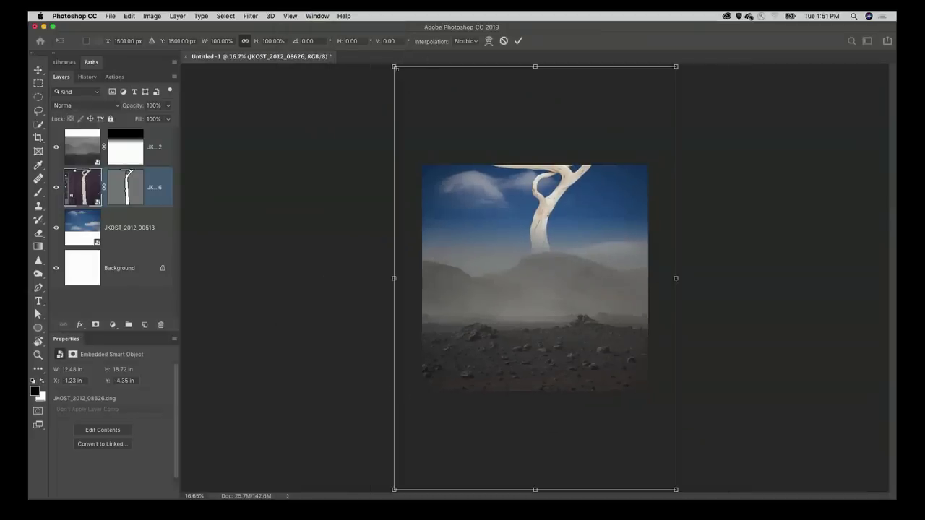
pyautogui.moveTo(394, 67); pyautogui.dragTo(444, 195)
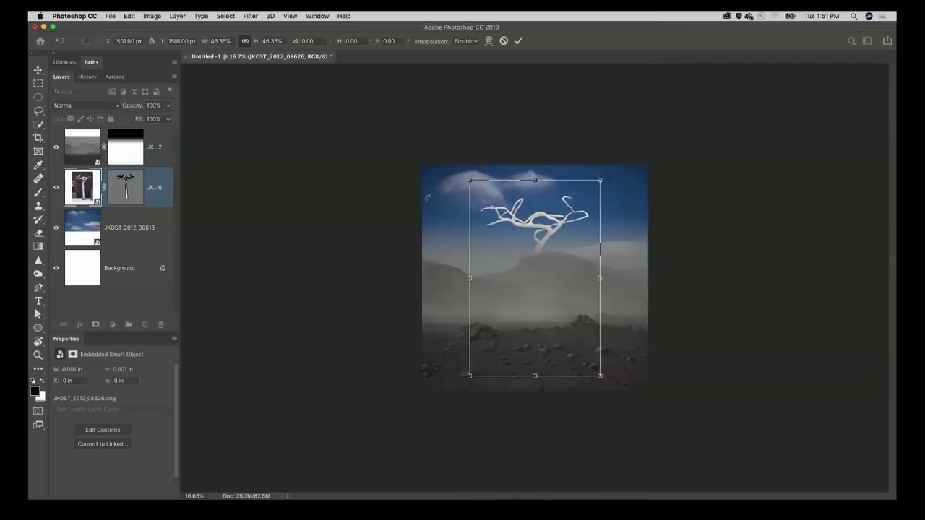
pyautogui.press('Return')
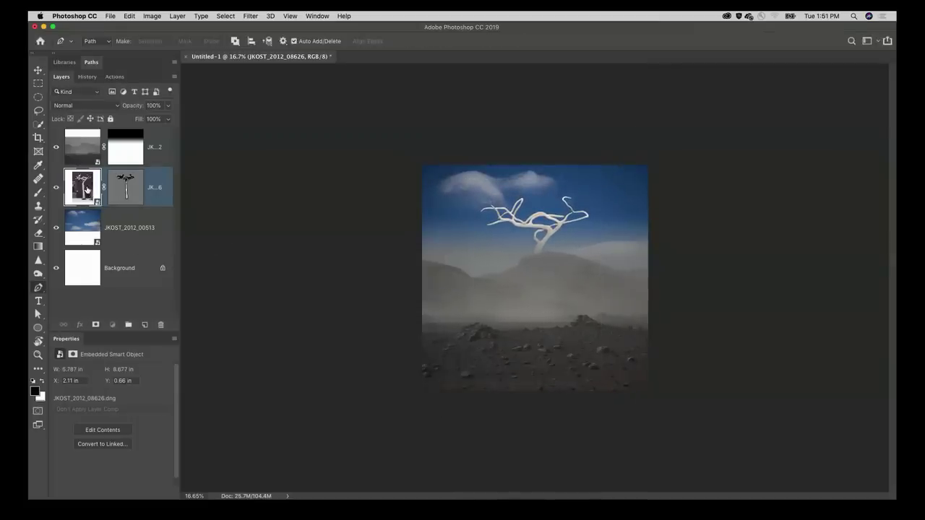
pyautogui.moveTo(85, 189); pyautogui.dragTo(88, 140)
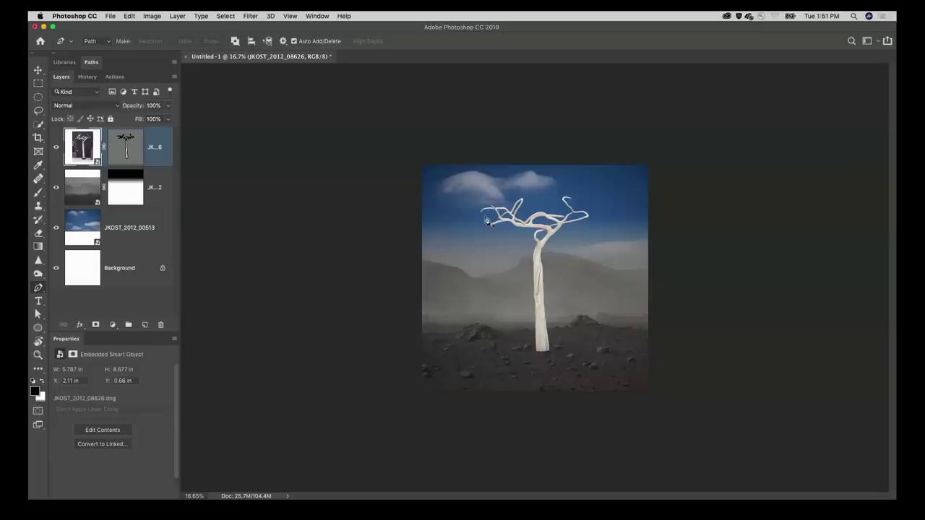
# - Free Transform the tree layer: rotate it 3.33°, move it toward the canvas's right side, and narrow its width to 91.90%
pyautogui.hotkey('ctrl', 't')
pyautogui.moveTo(634, 240); pyautogui.dragTo(633, 247)
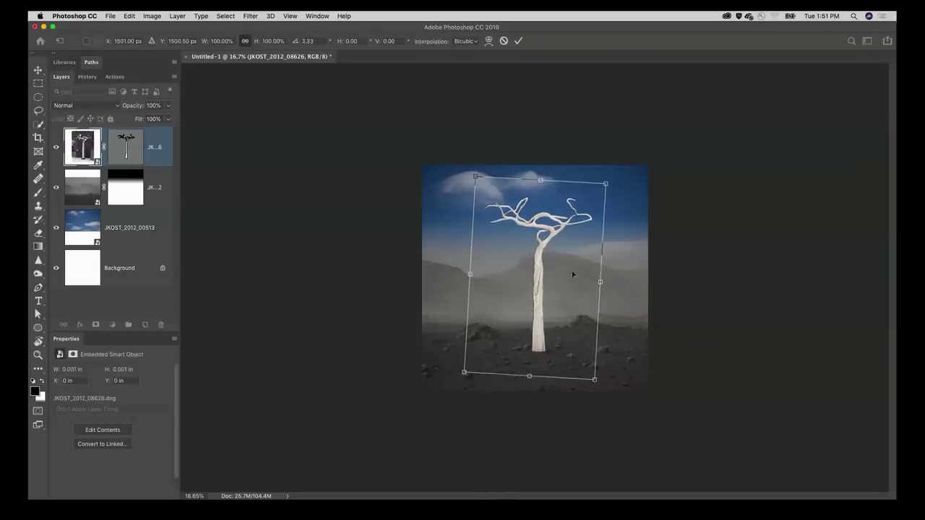
pyautogui.moveTo(536, 291); pyautogui.dragTo(586, 308)
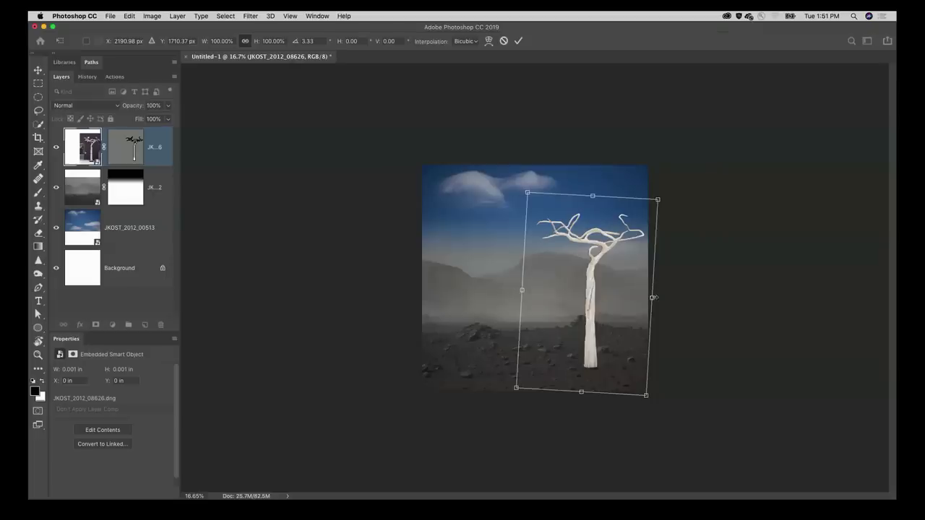
pyautogui.moveTo(653, 297); pyautogui.dragTo(641, 297)
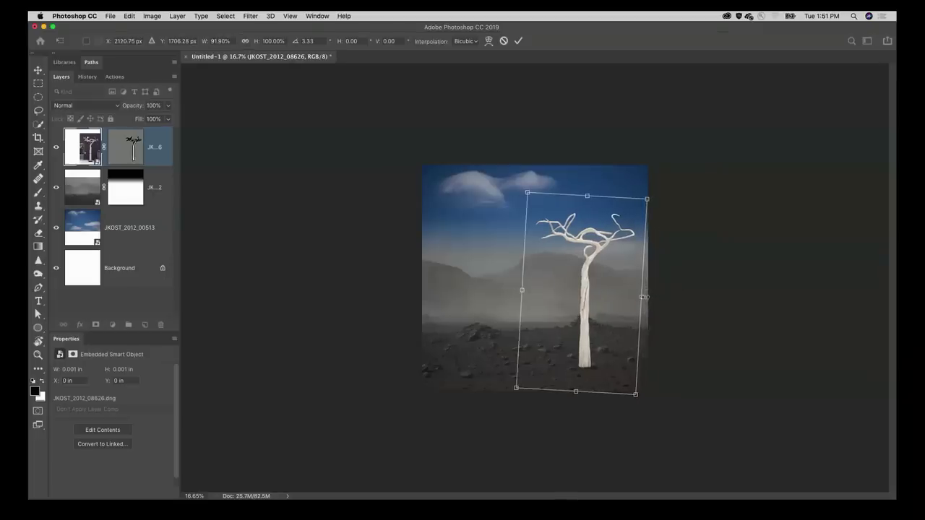
pyautogui.press('Return')
pyautogui.press('p')
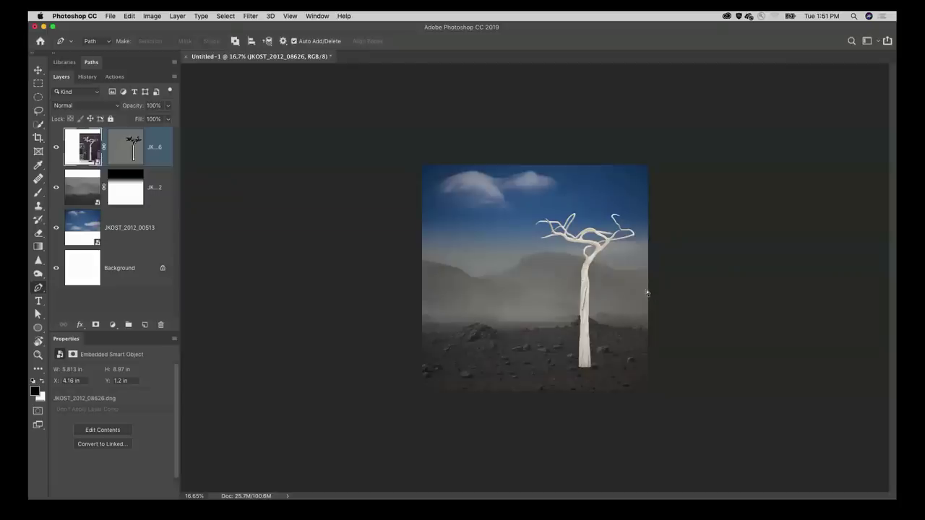
# - Edit the tree smart object in Camera Raw, setting Exposure to -0.15 and Highlights to -99, and slightly raising Clarity
pyautogui.press('super+0')
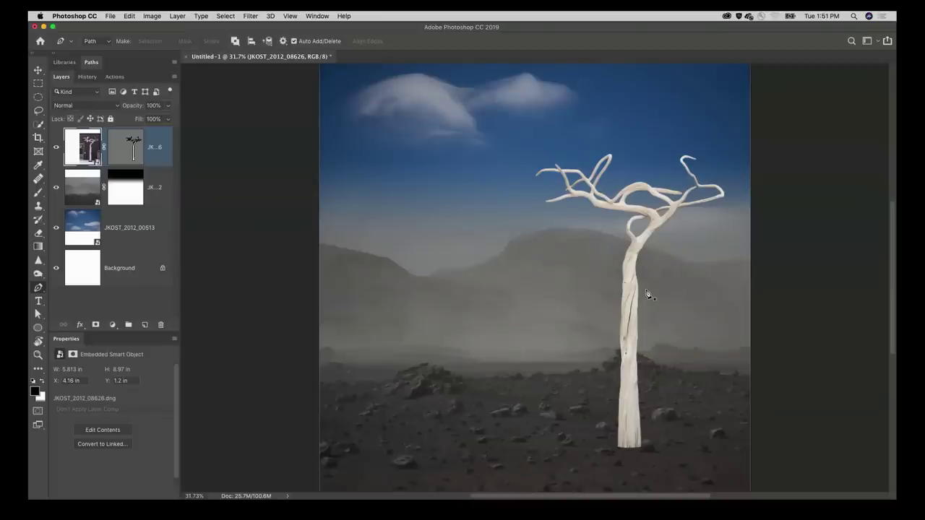
pyautogui.press('super+1')
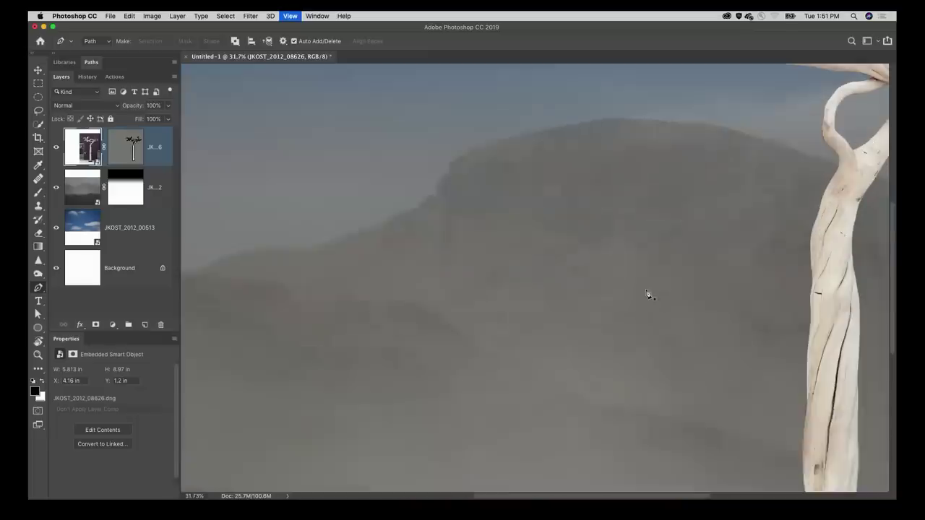
pyautogui.moveTo(762, 296); pyautogui.dragTo(575, 97)
pyautogui.scroll(-5, 574, 97)
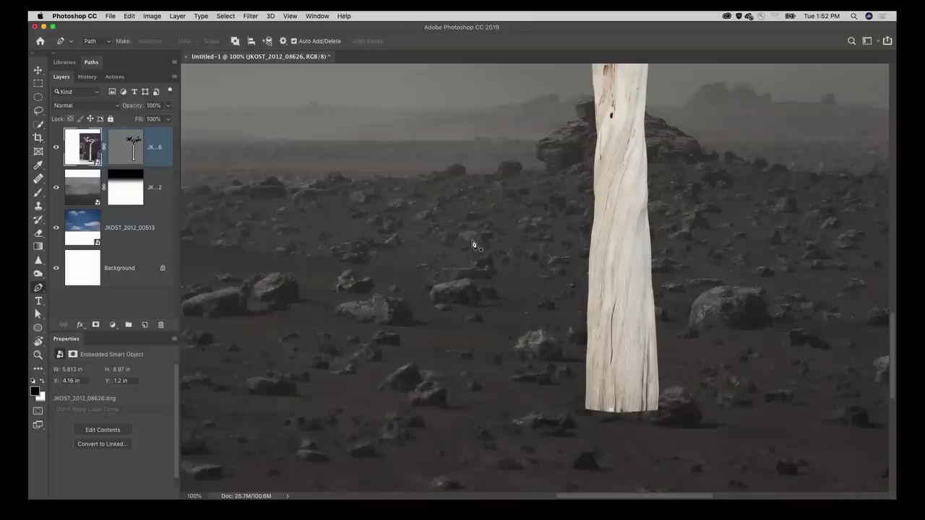
pyautogui.press('super+0')
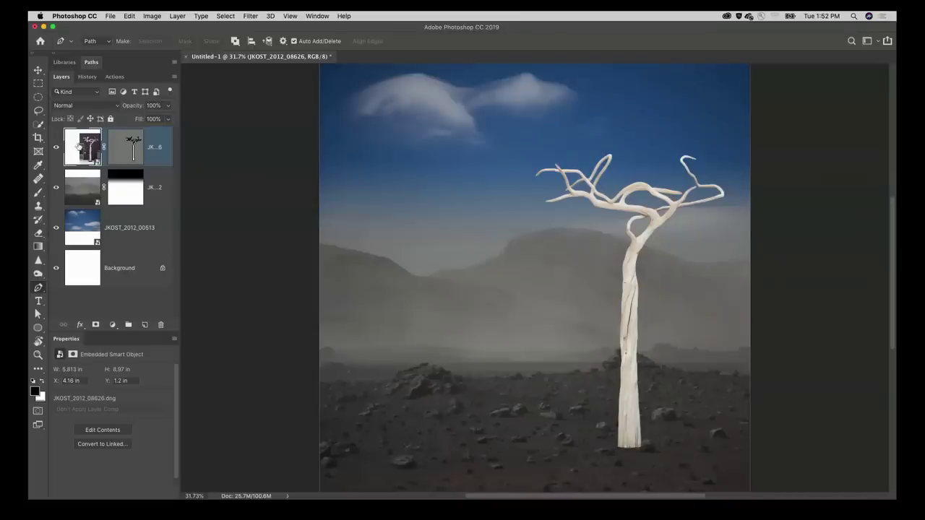
pyautogui.doubleClick(84, 147)
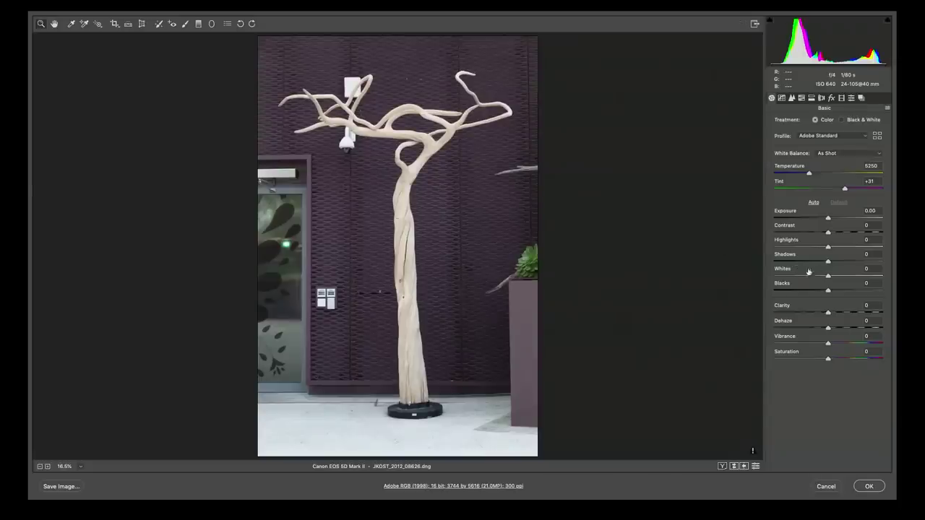
pyautogui.moveTo(828, 215); pyautogui.dragTo(771, 250)
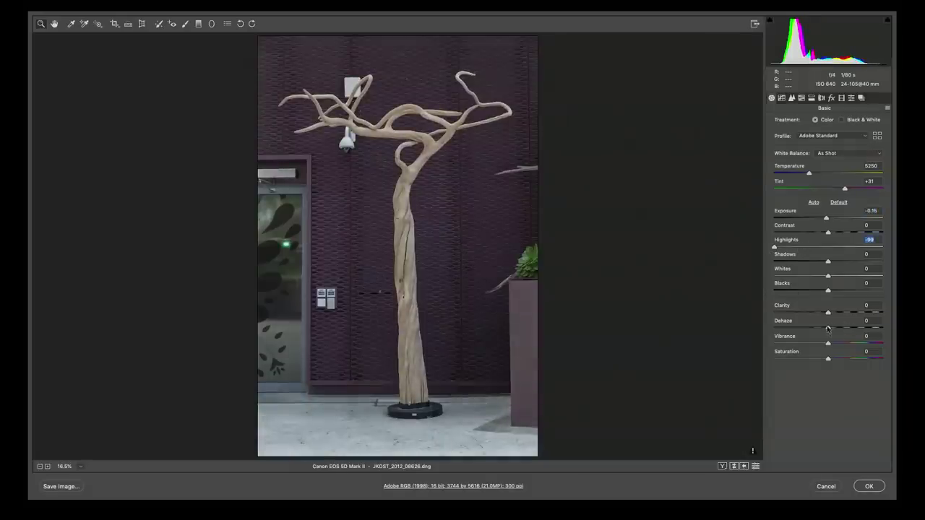
pyautogui.moveTo(828, 313); pyautogui.dragTo(836, 315)
pyautogui.click(865, 490)
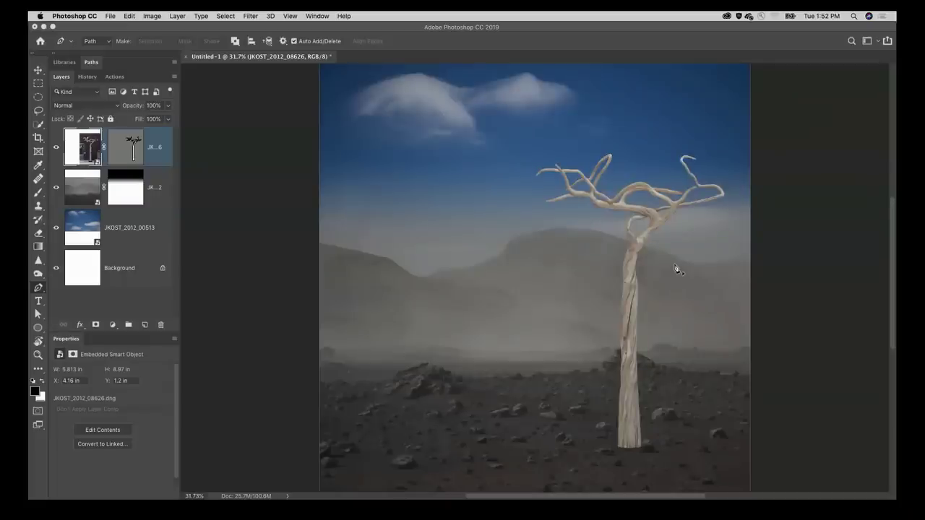
# - Temporarily disable the tree layer's vector mask to view the full photo, then re-enable it and reselect the layer's image
pyautogui.keyDown('shift'); pyautogui.click(132, 164); pyautogui.keyUp('shift')
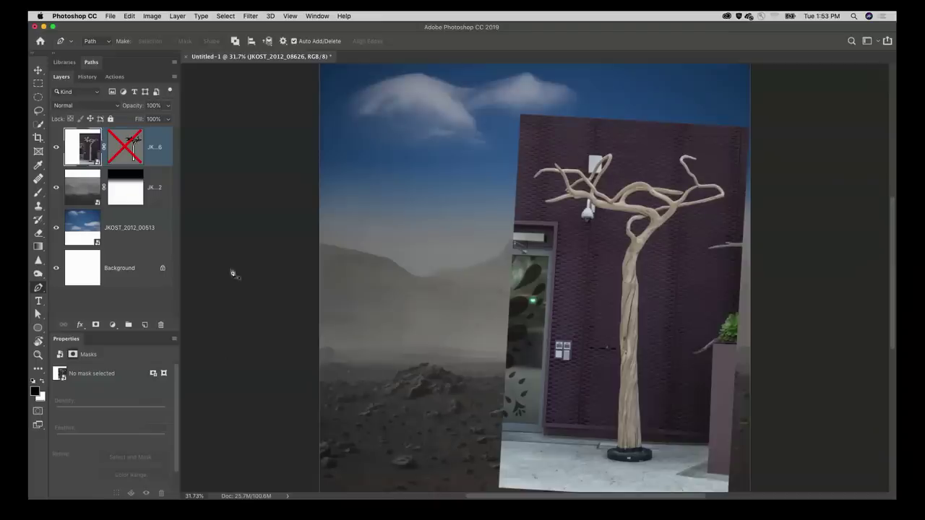
pyautogui.click(125, 152)
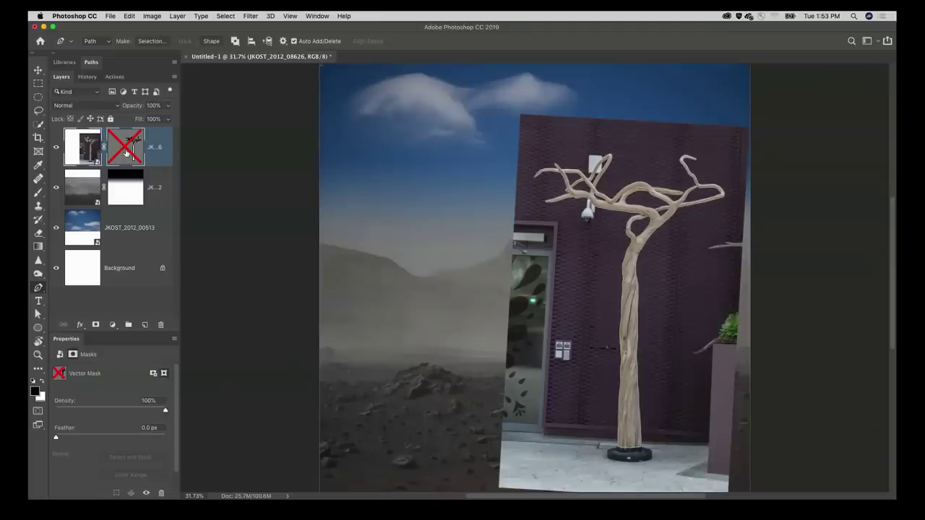
pyautogui.keyDown('shift'); pyautogui.click(126, 152); pyautogui.keyUp('shift')
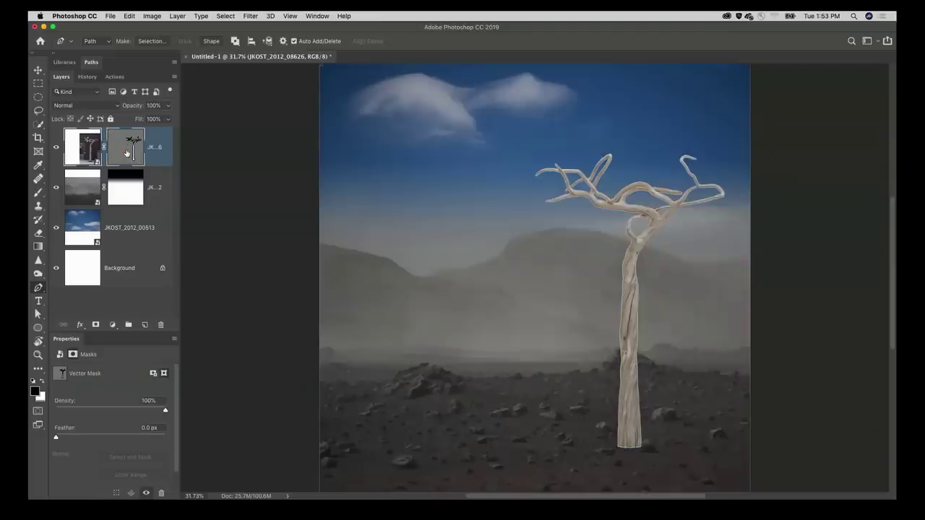
pyautogui.click(87, 150)
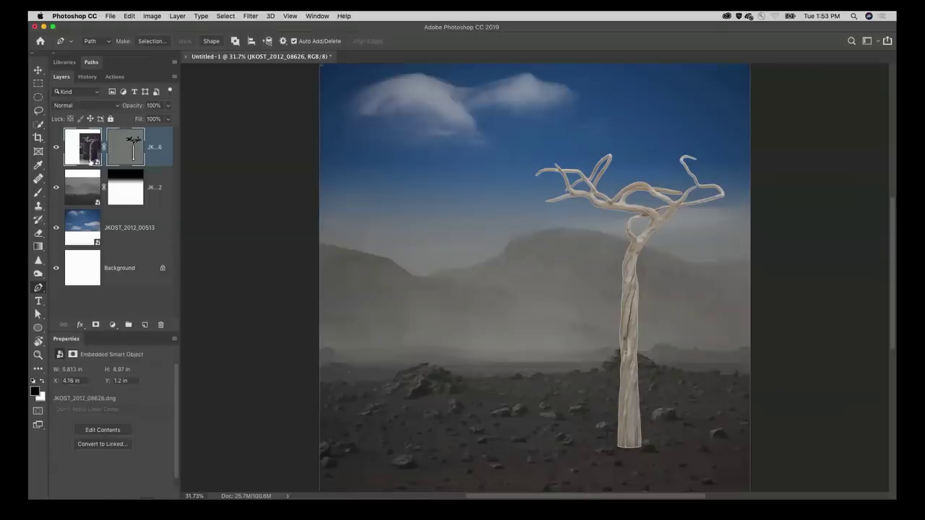
pyautogui.click(81, 145)
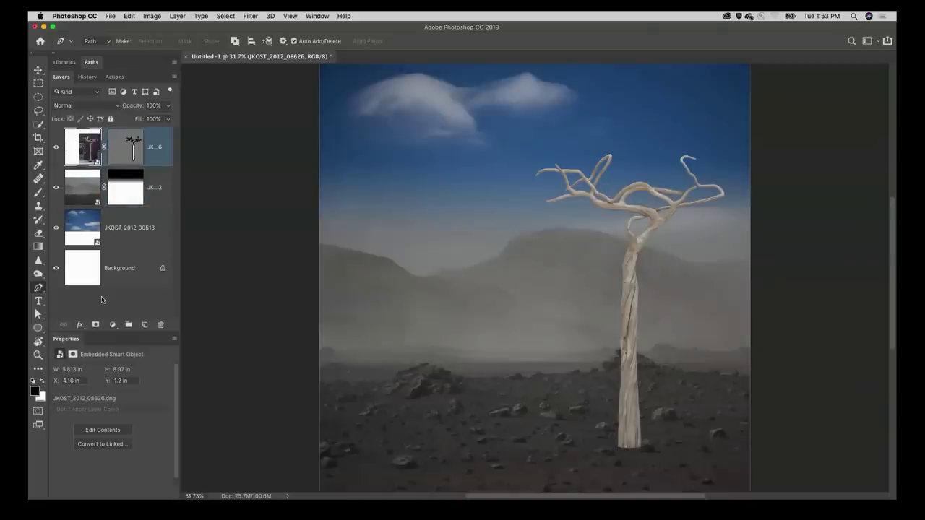
# - Add a Curves adjustment layer above the tree, lowering the white point to output 211 and the midtones to input 130, output 97
pyautogui.click(113, 325)
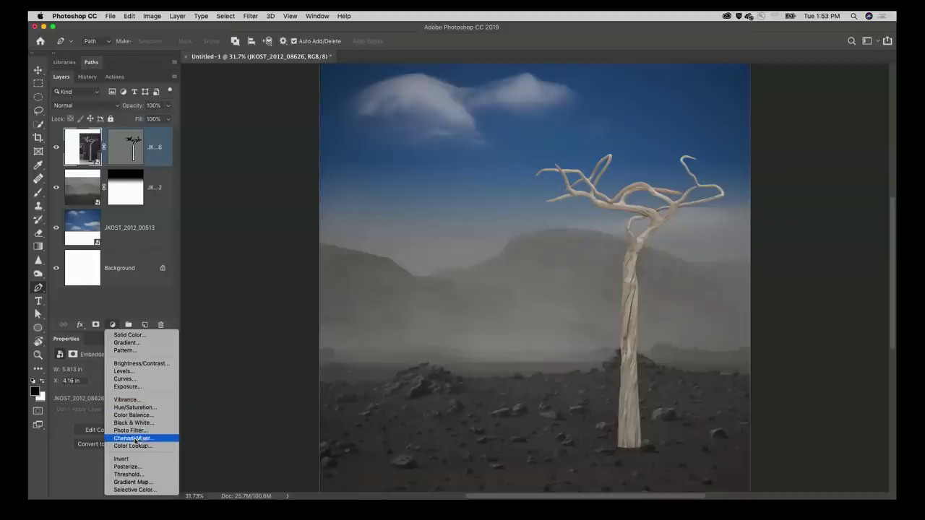
pyautogui.click(152, 379)
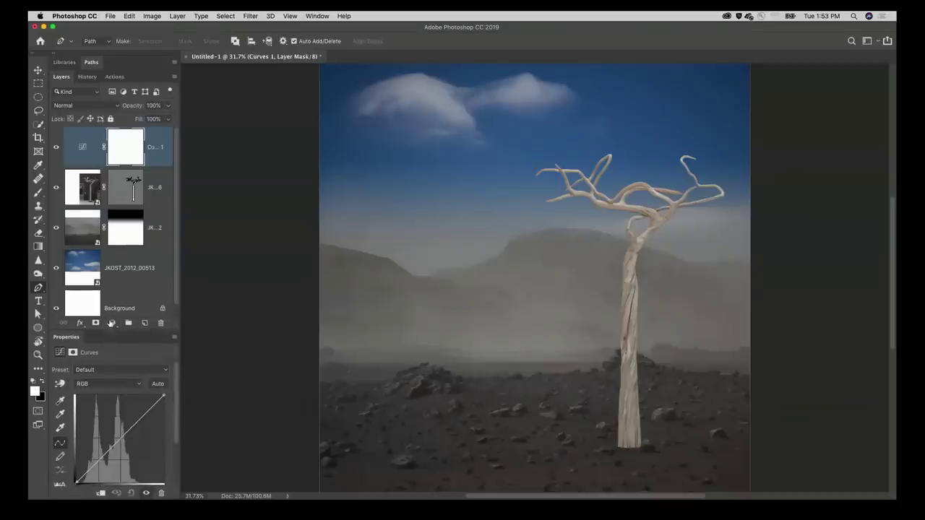
pyautogui.moveTo(110, 333); pyautogui.dragTo(110, 290)
pyautogui.click(119, 396)
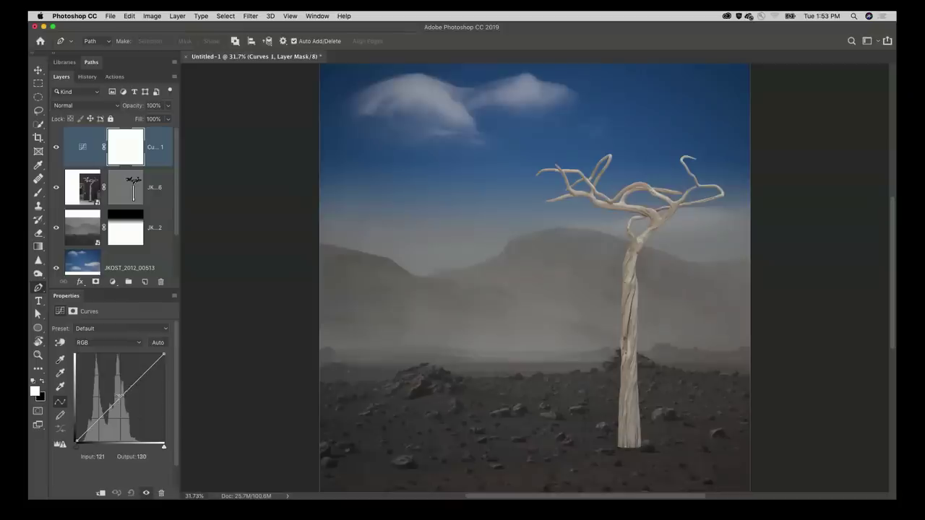
pyautogui.moveTo(119, 396); pyautogui.dragTo(121, 402)
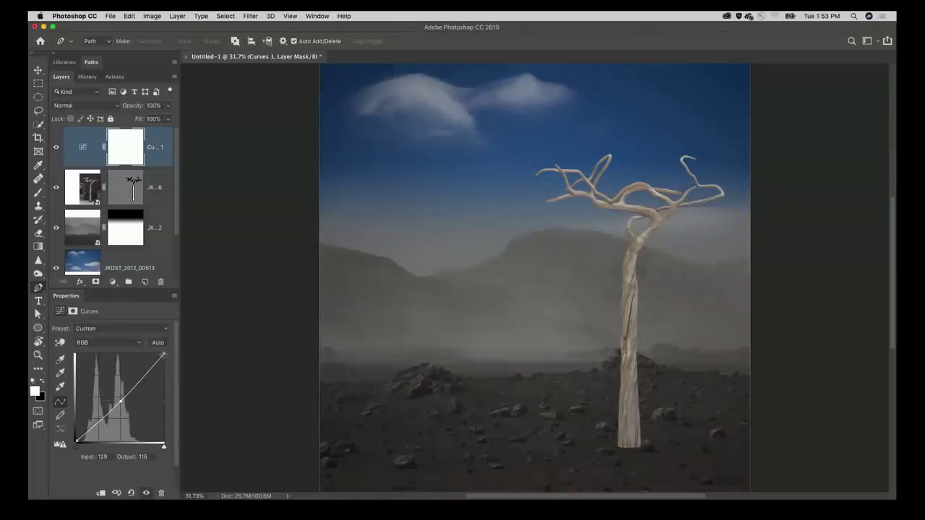
pyautogui.moveTo(163, 355); pyautogui.dragTo(163, 369)
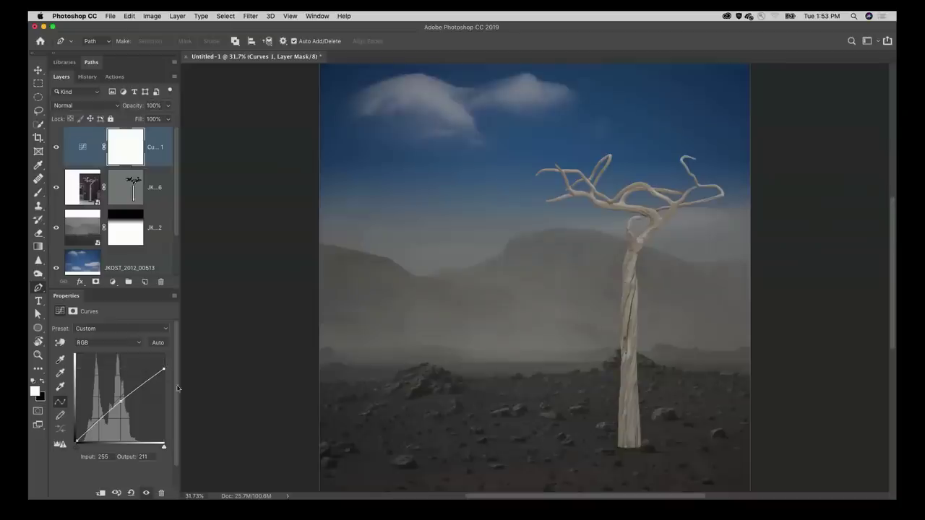
pyautogui.moveTo(120, 402); pyautogui.dragTo(120, 409)
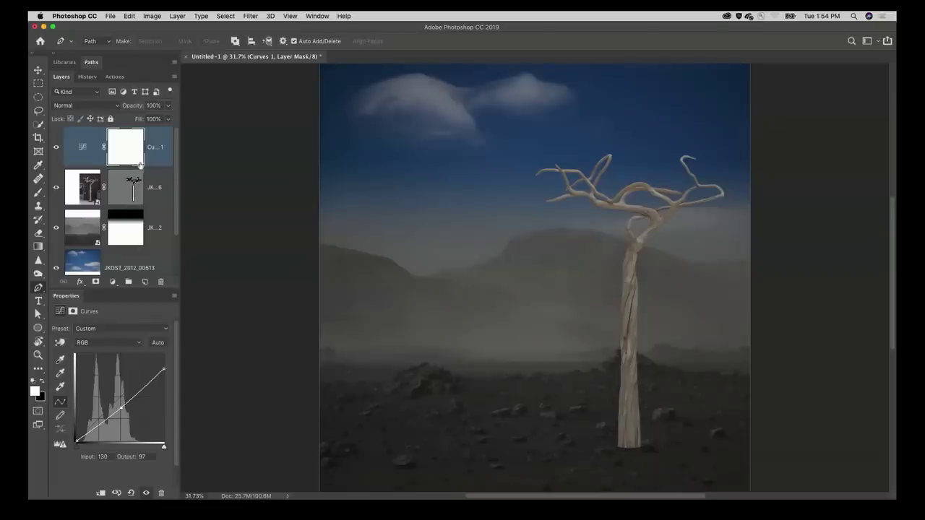
# - Clip the Curves 1 adjustment to the tree layer and toggle its visibility to compare the tree with and without it
pyautogui.click(178, 17)
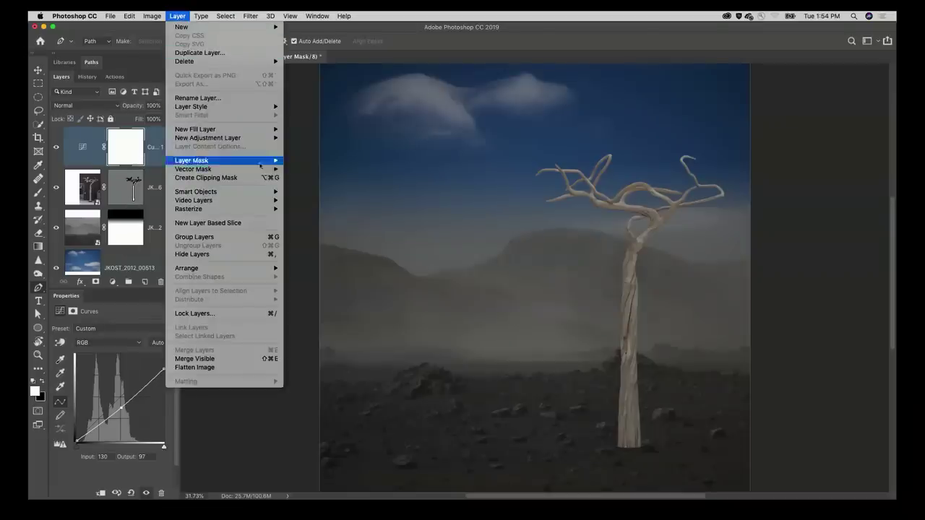
pyautogui.click(146, 169)
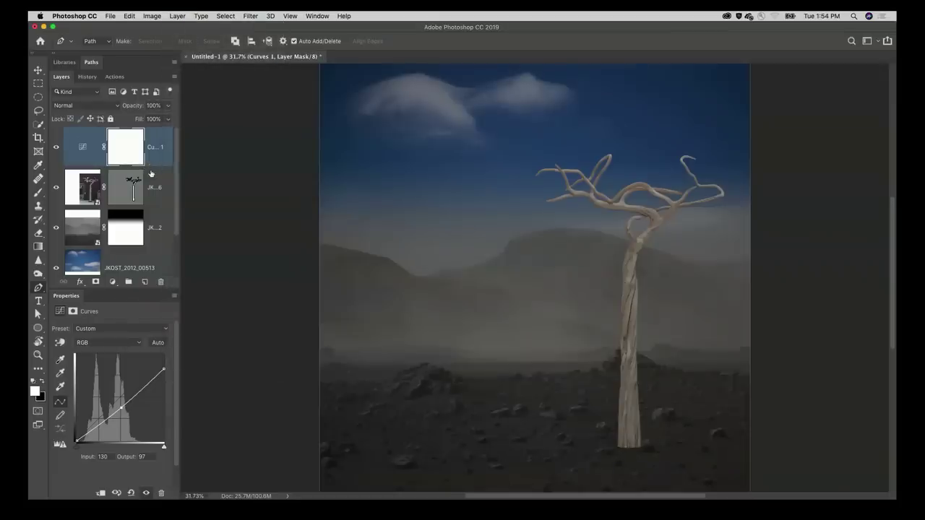
pyautogui.moveTo(150, 174); pyautogui.dragTo(154, 166)
pyautogui.keyDown('alt'); pyautogui.click(154, 166); pyautogui.keyUp('alt')
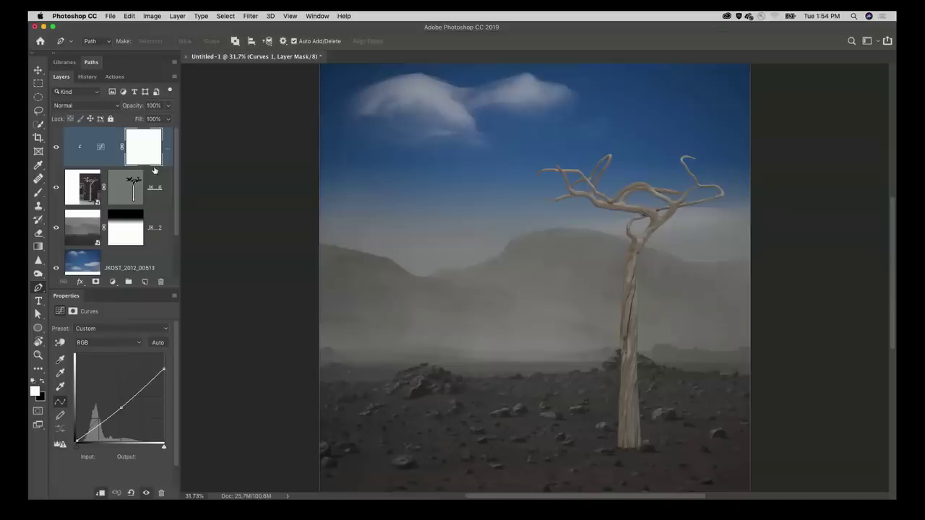
pyautogui.click(56, 147)
pyautogui.click(56, 146)
pyautogui.click(56, 146)
pyautogui.click(55, 147)
# - Paint black on the Curves 1 mask with a 29 px brush to lighten the upper edges of the tree's branches
pyautogui.moveTo(180, 181); pyautogui.dragTo(259, 184)
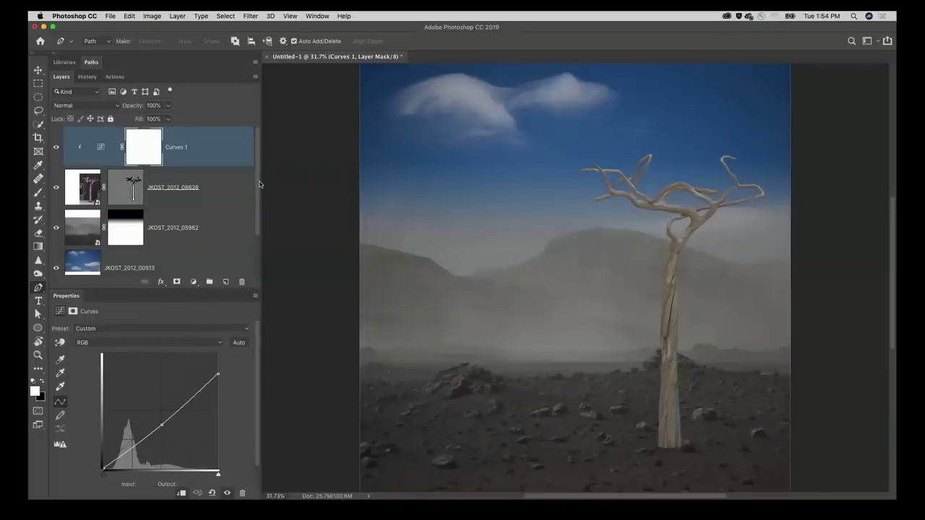
pyautogui.press('super+equal')
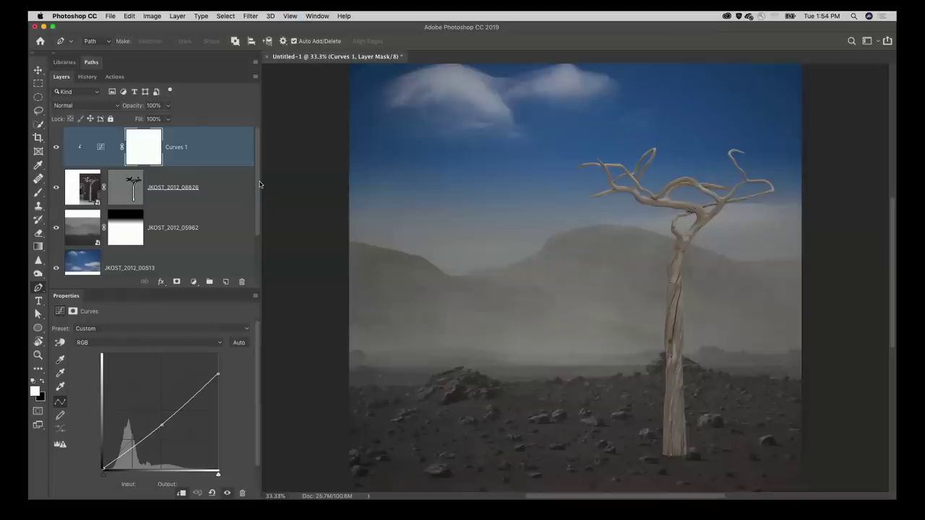
pyautogui.press('super+equal')
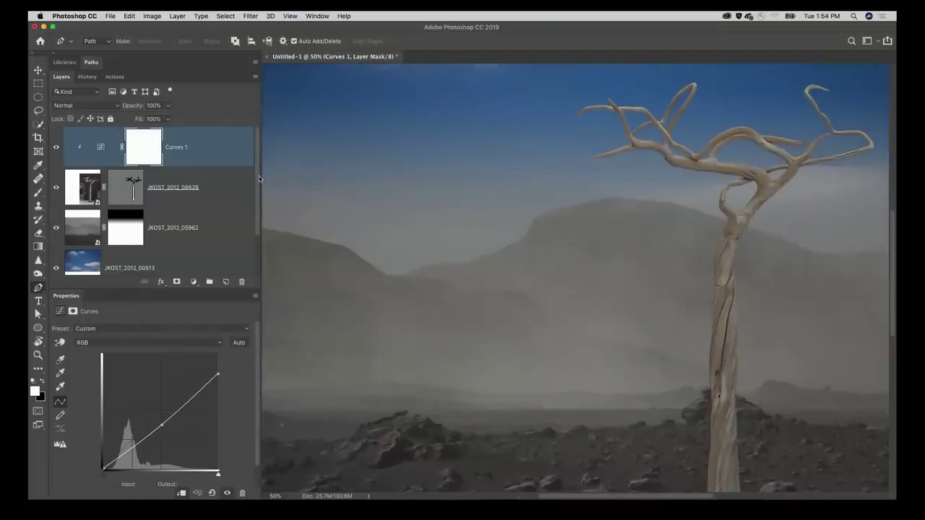
pyautogui.press('super+equal')
pyautogui.moveTo(654, 151); pyautogui.dragTo(465, 266)
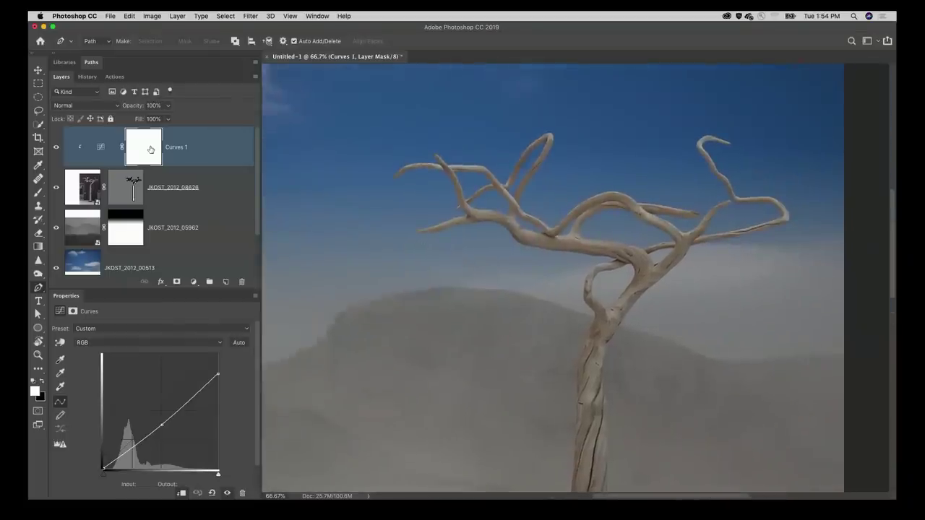
pyautogui.press('b')
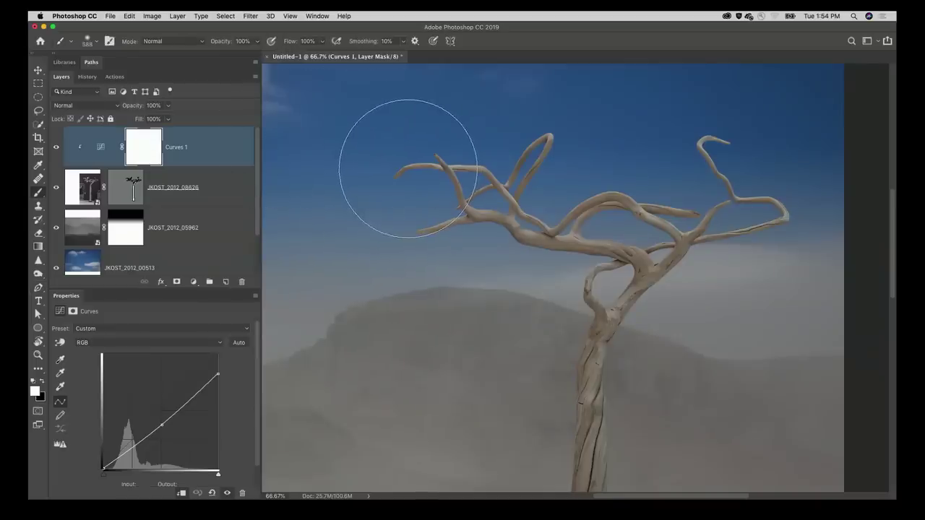
pyautogui.moveTo(407, 168)
pyautogui.mouseDown()
pyautogui.moveTo(390, 164)
pyautogui.moveTo(426, 165)
pyautogui.moveTo(379, 165)
pyautogui.moveTo(408, 165)
pyautogui.moveTo(396, 166)
pyautogui.moveTo(413, 207)
pyautogui.moveTo(353, 238)
pyautogui.moveTo(386, 114)
pyautogui.moveTo(380, 176)
pyautogui.moveTo(407, 174)
pyautogui.moveTo(382, 171)
pyautogui.mouseUp()
pyautogui.moveTo(412, 202); pyautogui.dragTo(332, 203)
pyautogui.press('x')
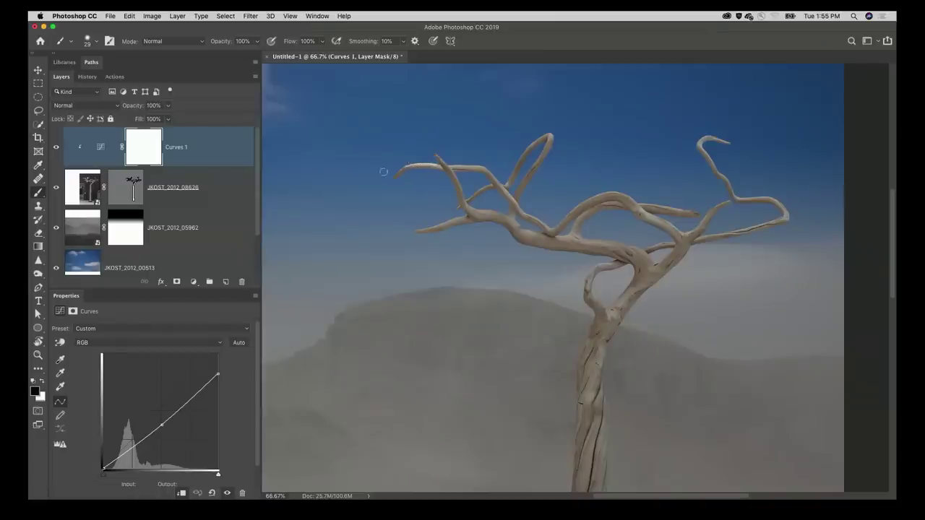
pyautogui.moveTo(439, 159); pyautogui.dragTo(451, 162)
pyautogui.moveTo(518, 154)
pyautogui.mouseDown()
pyautogui.moveTo(550, 128)
pyautogui.moveTo(516, 151)
pyautogui.mouseUp()
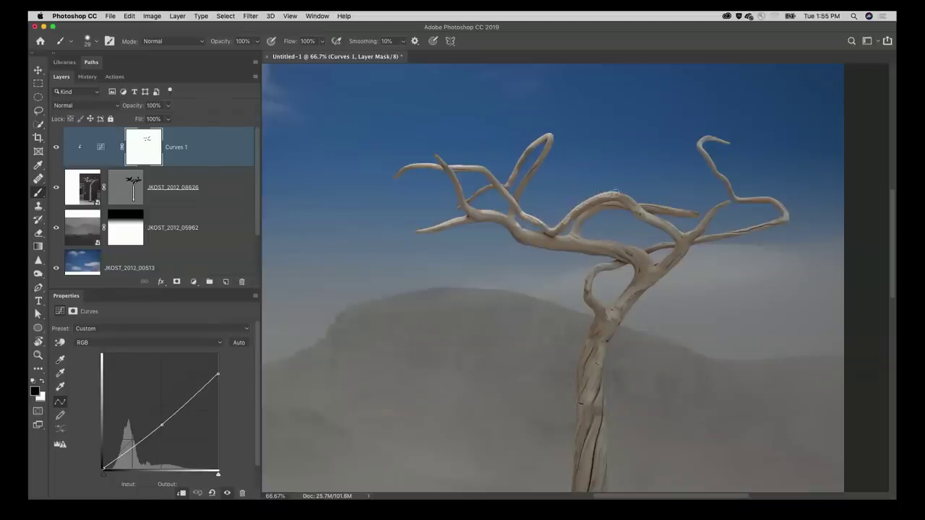
pyautogui.moveTo(640, 195)
pyautogui.mouseDown()
pyautogui.moveTo(704, 208)
pyautogui.moveTo(724, 200)
pyautogui.moveTo(669, 250)
pyautogui.moveTo(592, 273)
pyautogui.moveTo(584, 297)
pyautogui.moveTo(596, 319)
pyautogui.moveTo(568, 373)
pyautogui.mouseUp()
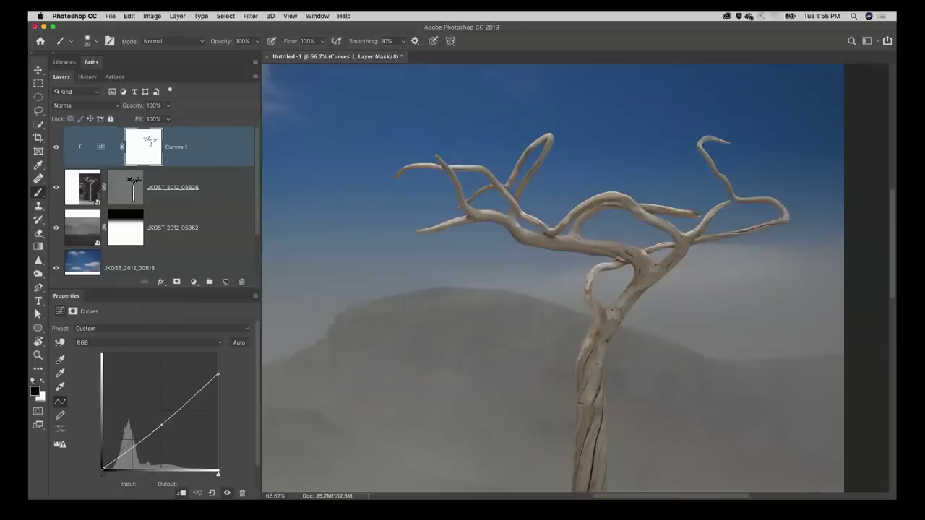
# - Paint black on the Curves 1 mask with a 50 px brush down the trunk's left edge and check the mask on its own
pyautogui.press(']')
pyautogui.press('super+minus')
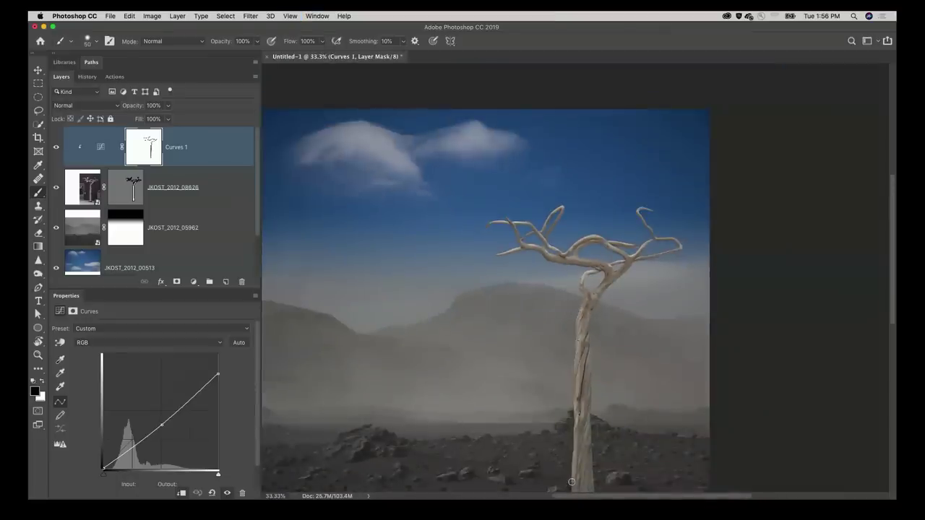
pyautogui.scroll(-5, 552, 395)
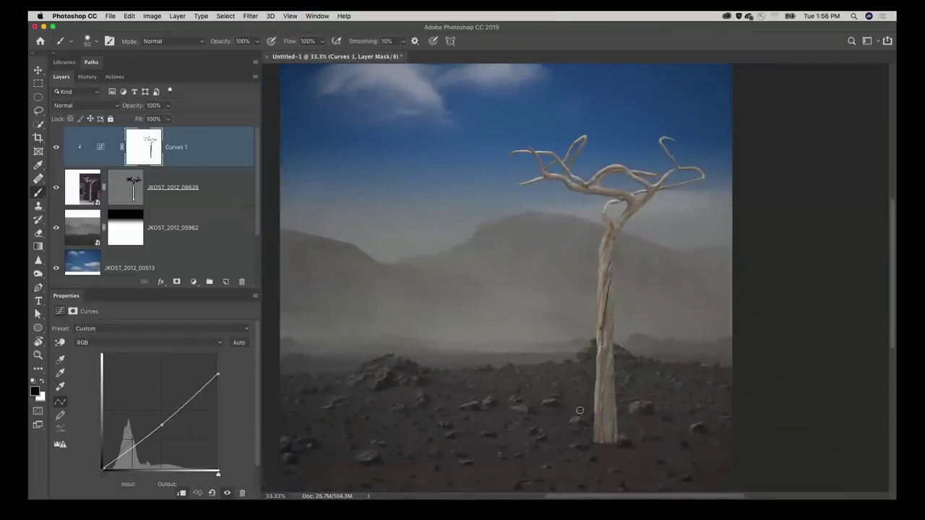
pyautogui.moveTo(597, 413)
pyautogui.mouseDown()
pyautogui.moveTo(591, 458)
pyautogui.moveTo(595, 440)
pyautogui.mouseUp()
pyautogui.keyDown('alt'); pyautogui.click(150, 152); pyautogui.keyUp('alt')
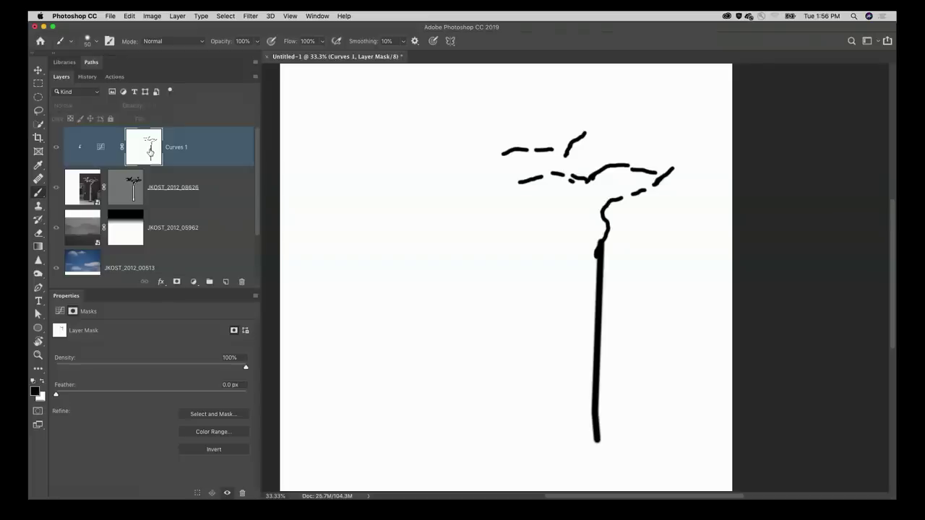
pyautogui.click(58, 148)
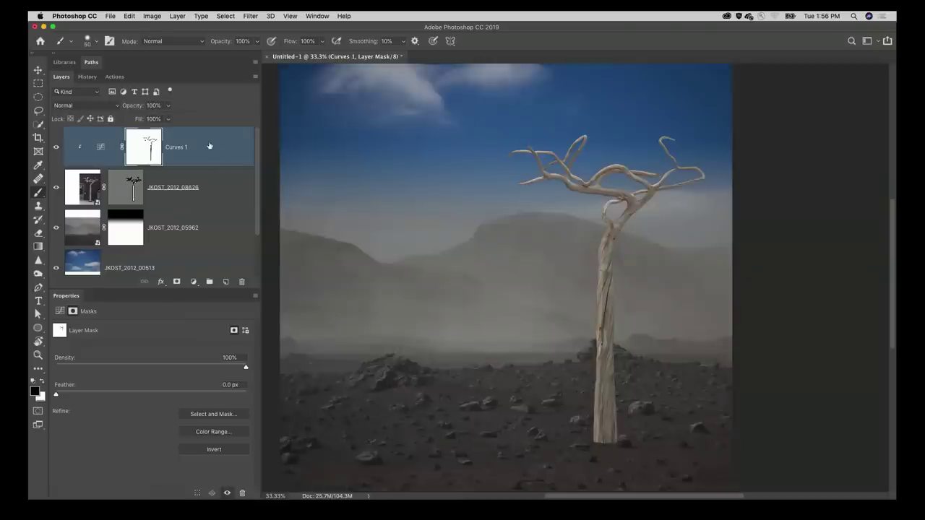
# - Lasso a narrow area over the trunk's lower right side and darken its midtones with a new Curves adjustment layer
pyautogui.press('l')
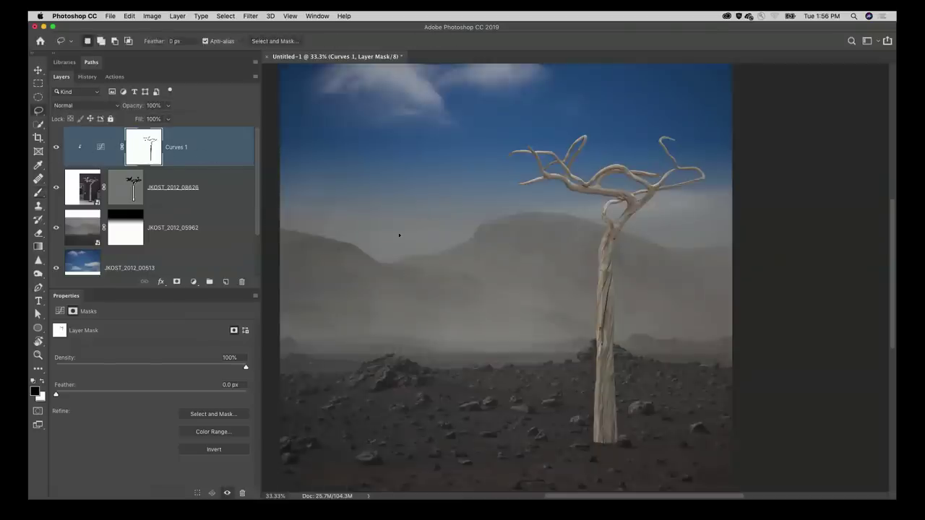
pyautogui.moveTo(614, 351)
pyautogui.mouseDown()
pyautogui.moveTo(606, 397)
pyautogui.moveTo(614, 473)
pyautogui.moveTo(638, 429)
pyautogui.mouseUp()
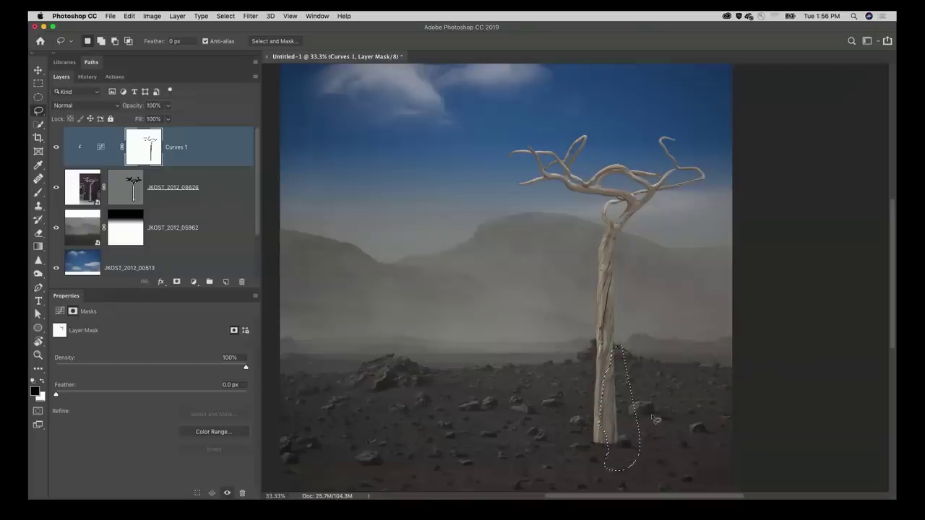
pyautogui.click(193, 282)
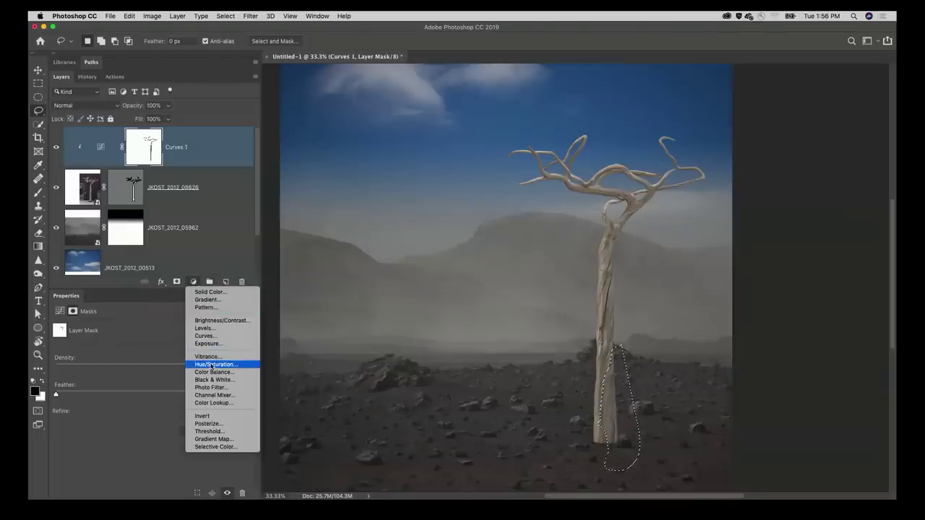
pyautogui.click(205, 336)
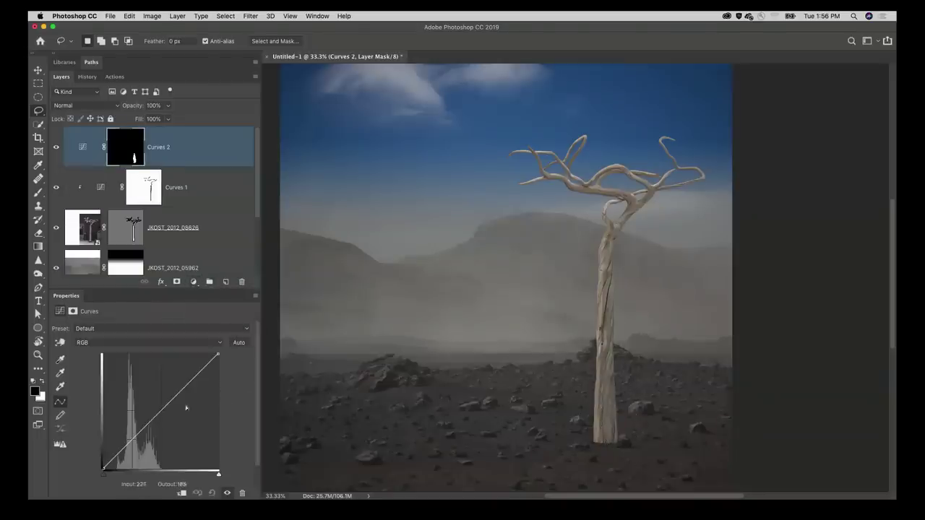
pyautogui.moveTo(170, 404); pyautogui.dragTo(168, 416)
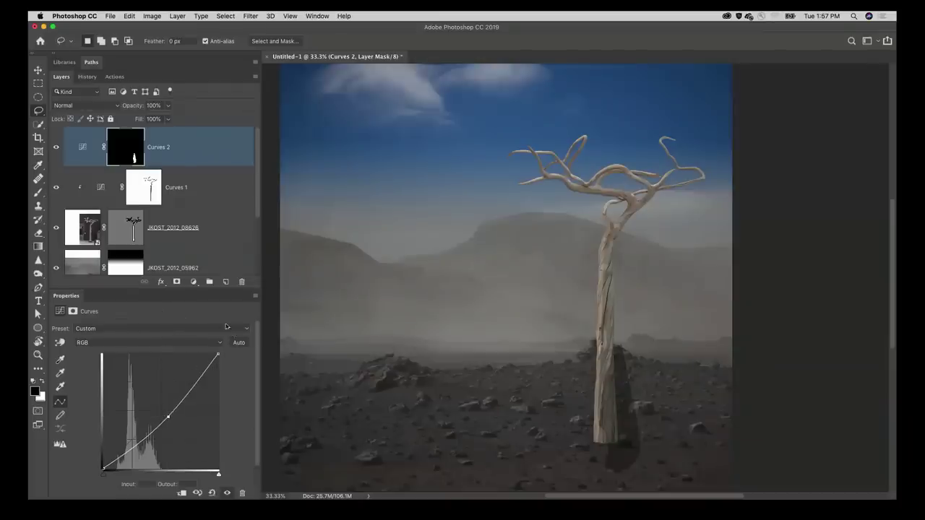
# - Clip the Curves 2 adjustment to the tree and feather its mask to soften the edge of the trunk shading
pyautogui.keyDown('alt'); pyautogui.click(208, 165); pyautogui.keyUp('alt')
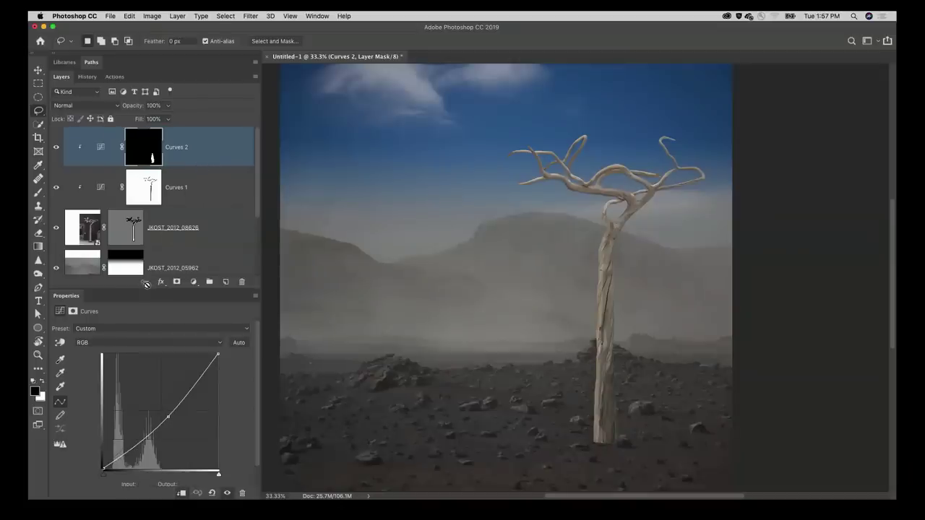
pyautogui.click(72, 312)
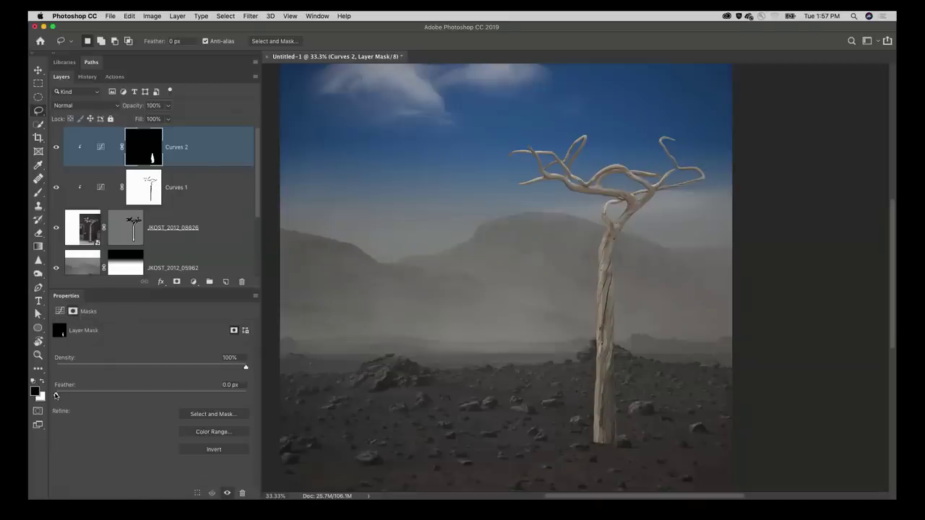
pyautogui.moveTo(56, 395); pyautogui.dragTo(93, 395)
# - Inspect the tree's edges at 200% and set the feather of its vector mask to 0.4 px
pyautogui.click(91, 230)
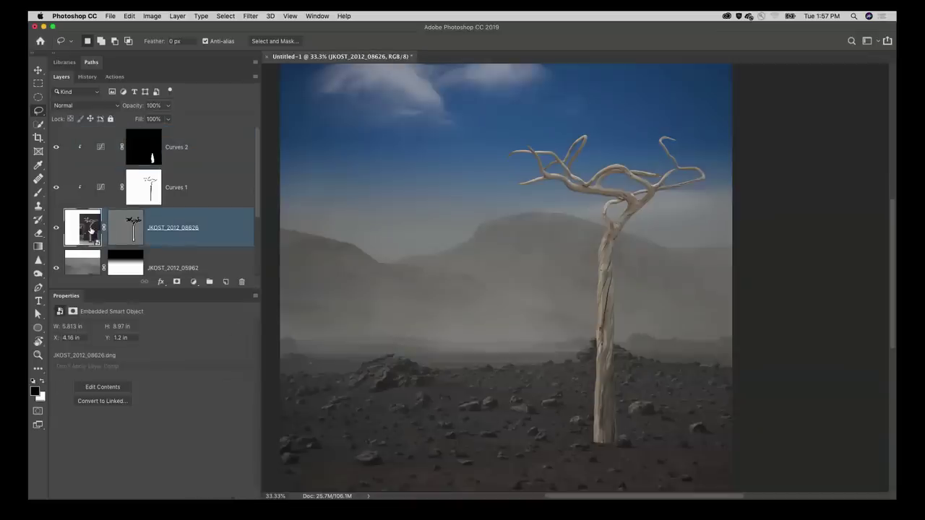
pyautogui.press('super+1')
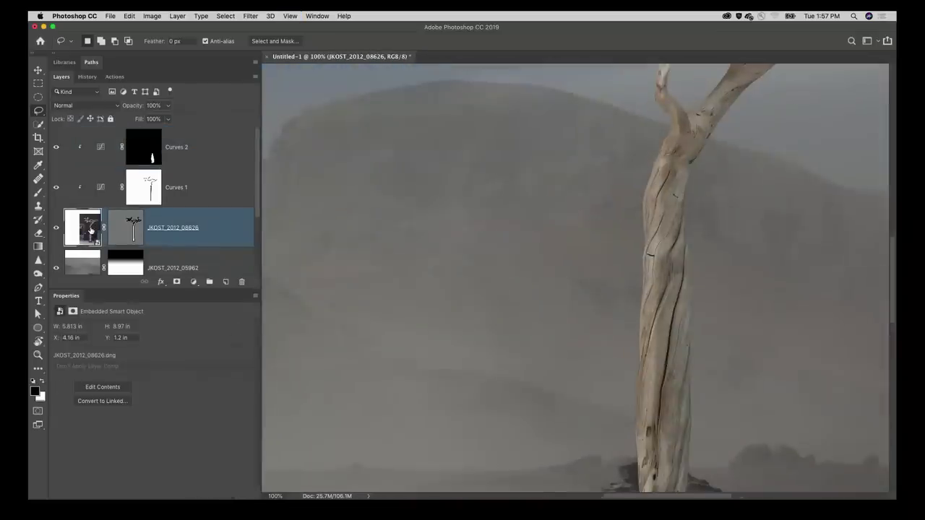
pyautogui.press('super+equal')
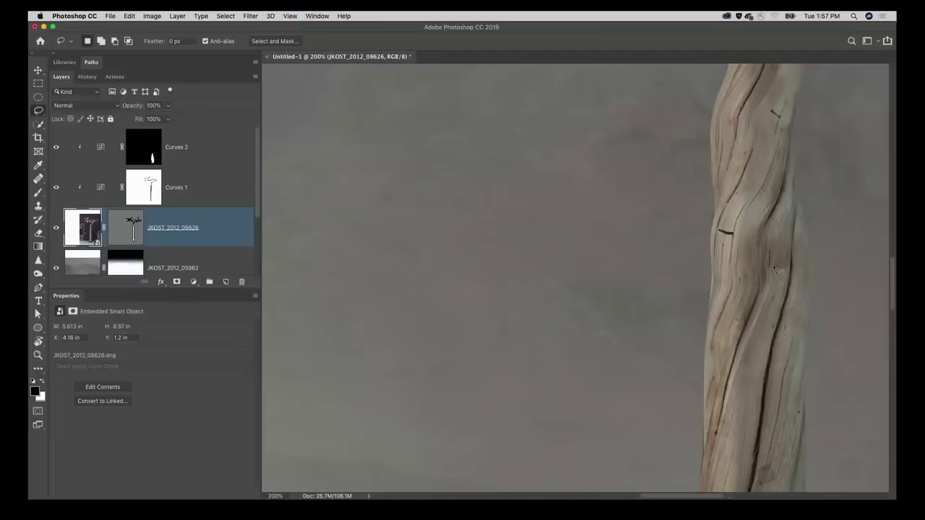
pyautogui.moveTo(760, 252); pyautogui.dragTo(601, 360)
pyautogui.scroll(10, 601, 360)
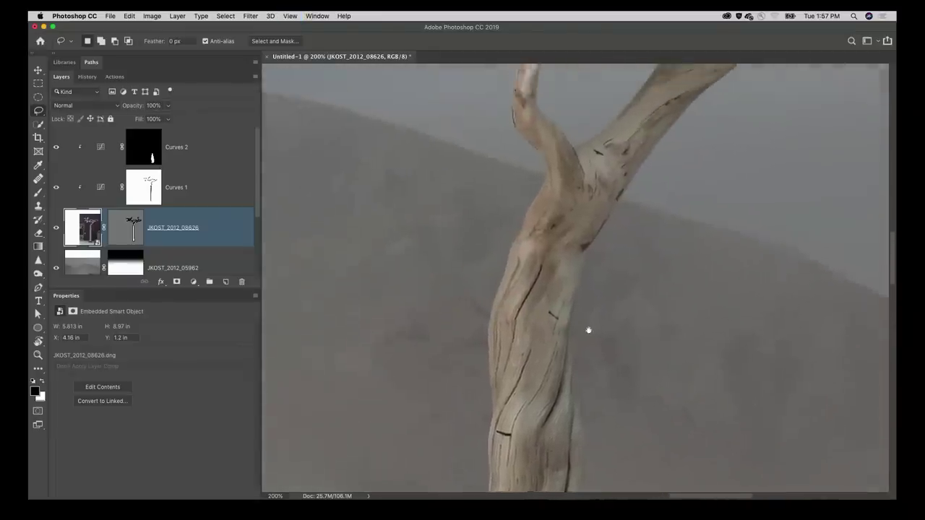
pyautogui.scroll(-3, 557, 271)
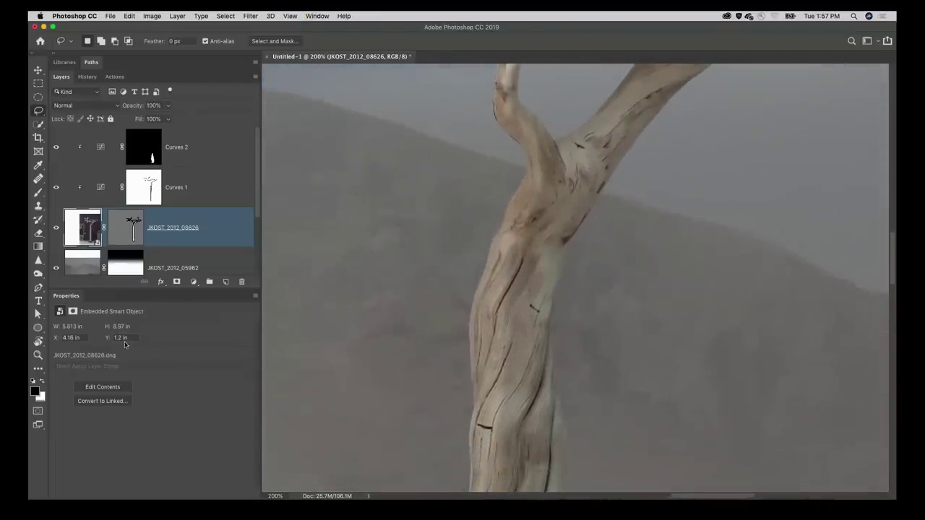
pyautogui.click(74, 313)
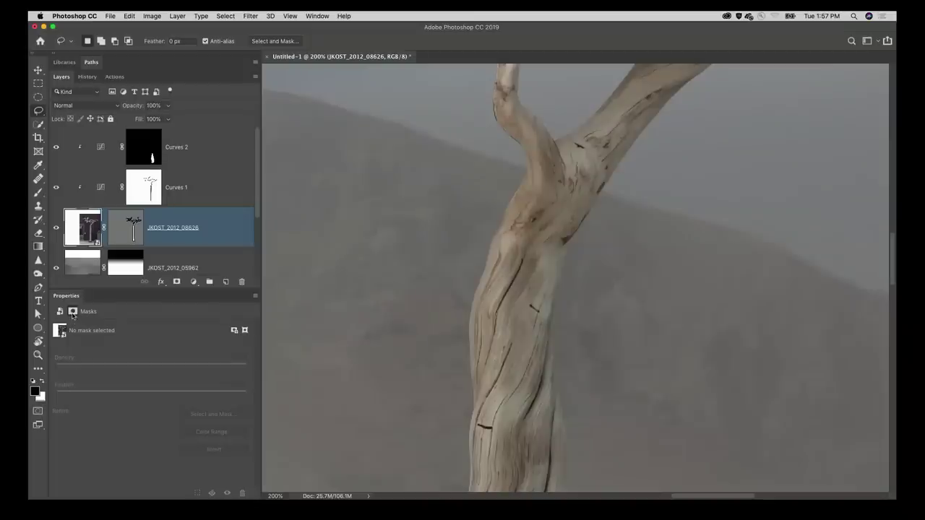
pyautogui.click(126, 237)
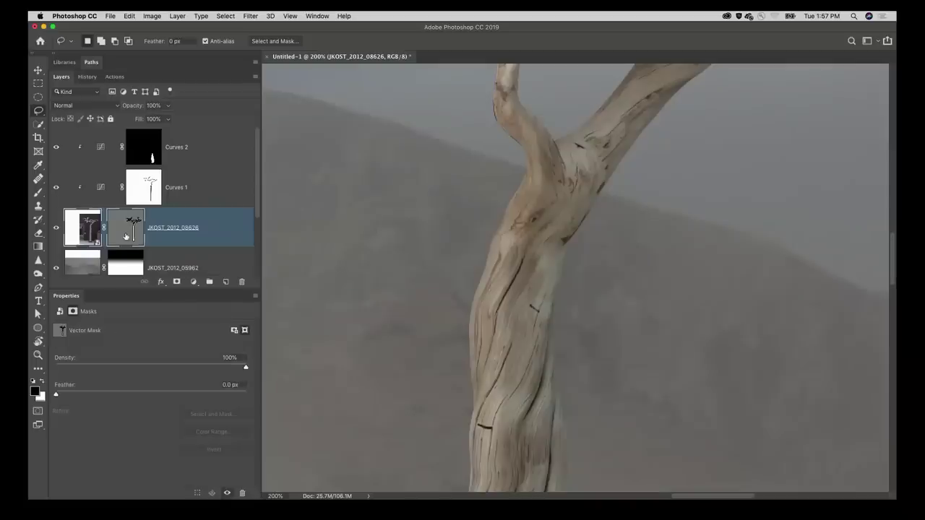
pyautogui.moveTo(57, 397)
pyautogui.mouseDown()
pyautogui.moveTo(159, 394)
pyautogui.moveTo(61, 394)
pyautogui.mouseUp()
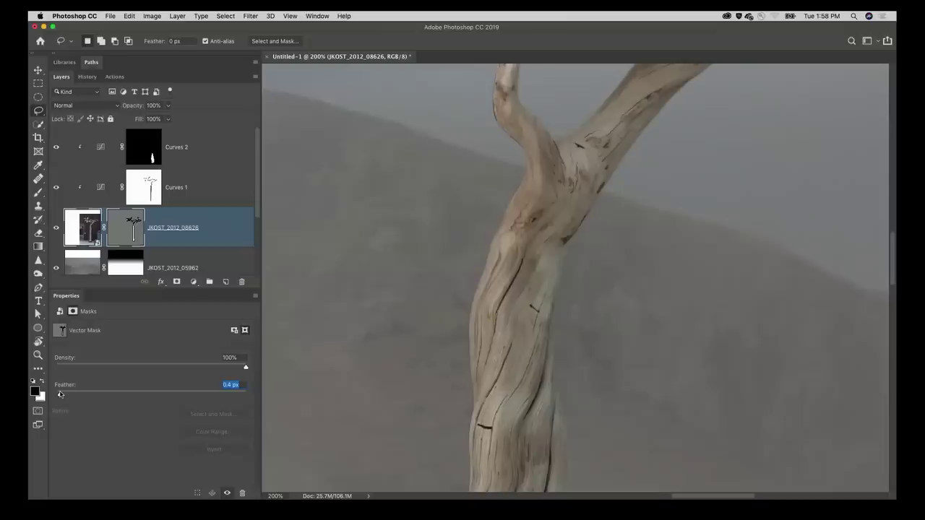
pyautogui.press('Return')
# - Add a layer mask to the tree layer and paint black across the trunk's base to uncover the rock in front
pyautogui.scroll(-10, 507, 312)
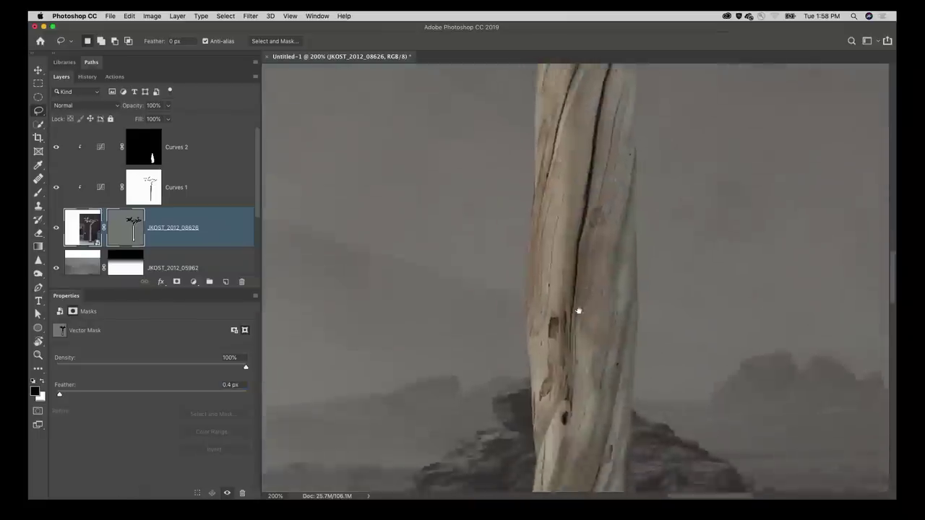
pyautogui.scroll(-10, 528, 302)
pyautogui.hscroll(-3, 537, 200)
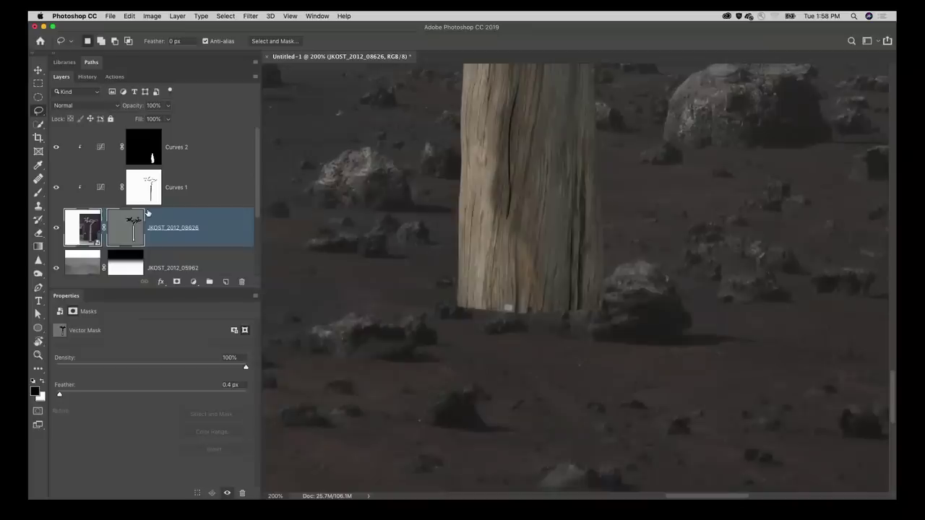
pyautogui.click(176, 282)
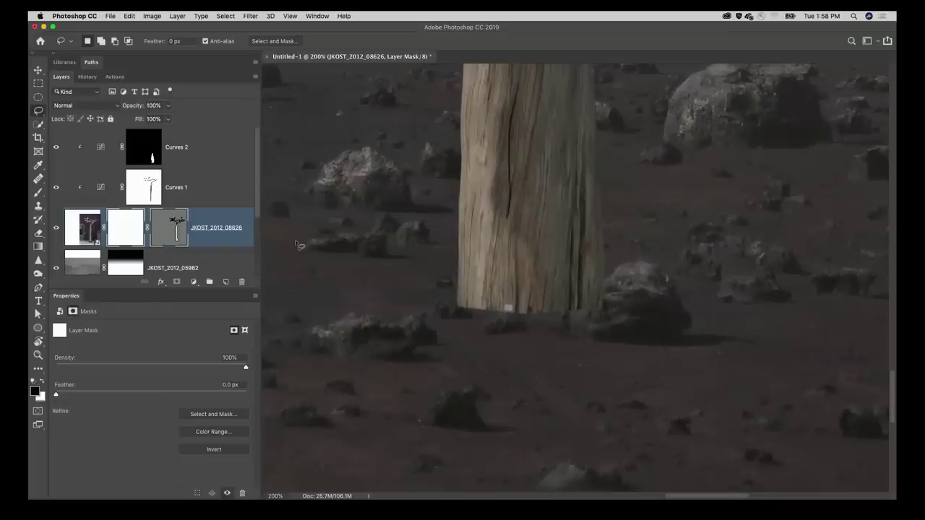
pyautogui.press('b')
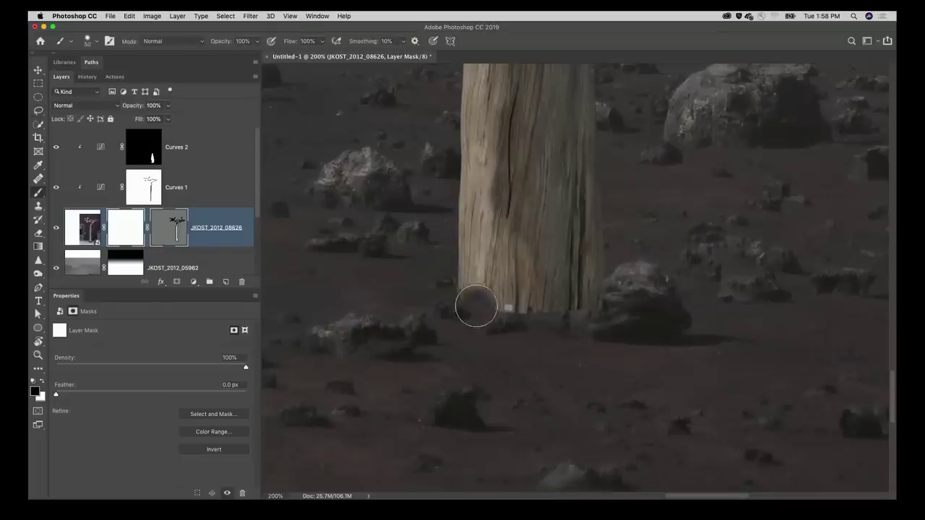
pyautogui.moveTo(476, 307)
pyautogui.mouseDown()
pyautogui.moveTo(589, 268)
pyautogui.moveTo(473, 295)
pyautogui.moveTo(560, 265)
pyautogui.moveTo(592, 266)
pyautogui.moveTo(541, 287)
pyautogui.moveTo(583, 313)
pyautogui.moveTo(608, 287)
pyautogui.moveTo(491, 288)
pyautogui.moveTo(475, 299)
pyautogui.moveTo(612, 260)
pyautogui.moveTo(541, 285)
pyautogui.mouseUp()
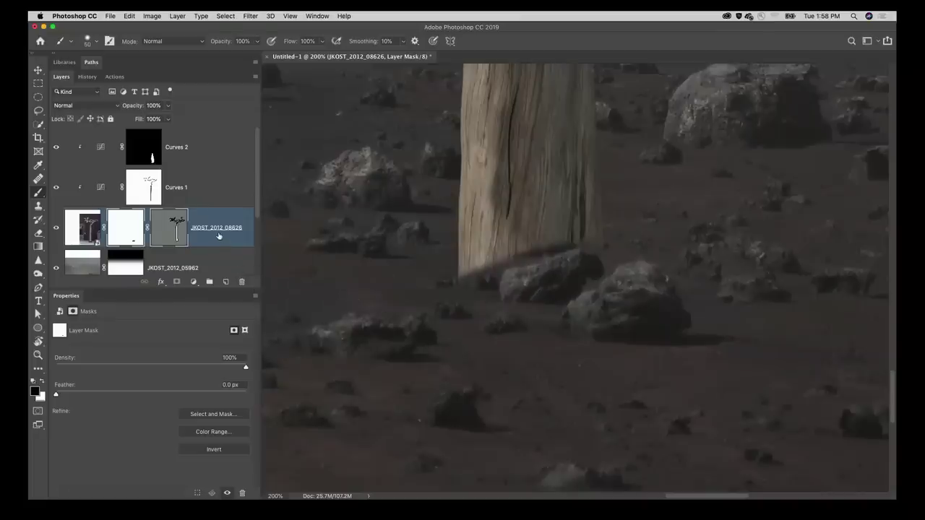
# - Group the tree layer with both Curves adjustments as Tree and move the group about 0.22 in right and 0.17 in down
pyautogui.keyDown('shift'); pyautogui.click(207, 149); pyautogui.keyUp('shift')
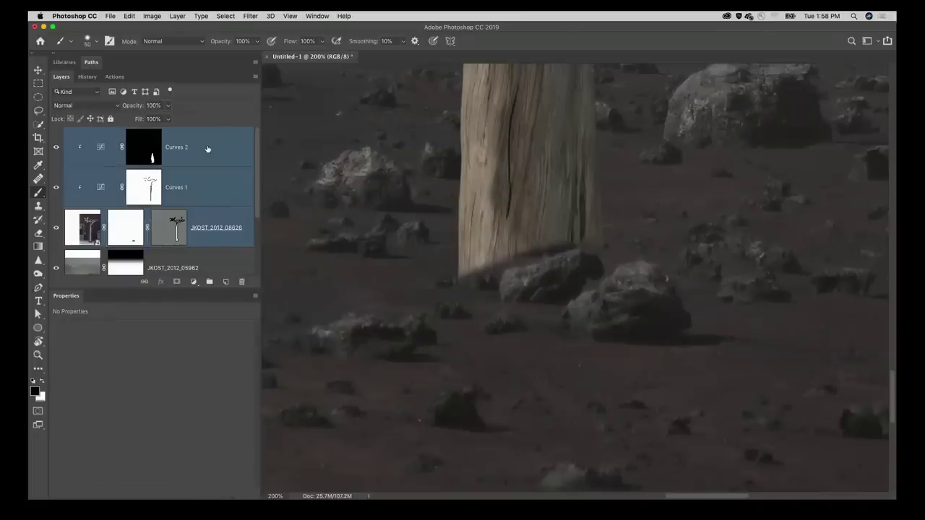
pyautogui.press('super+g')
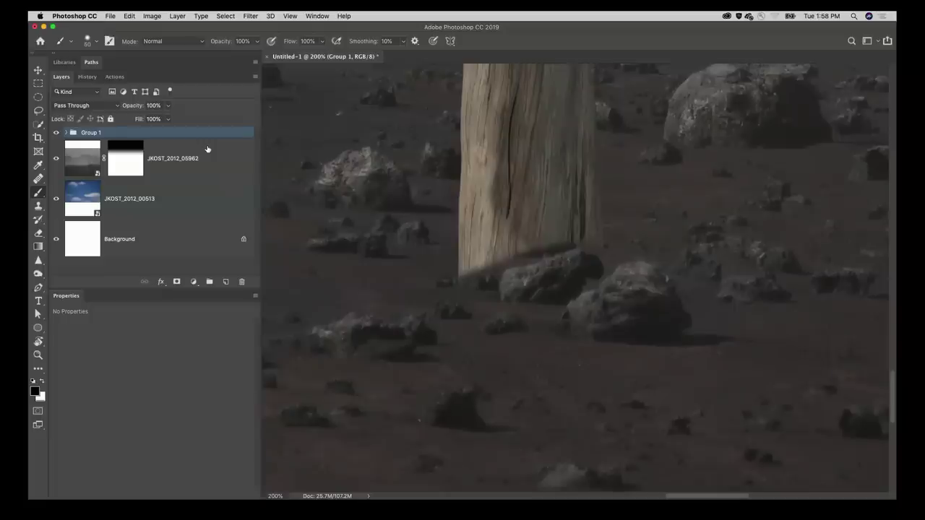
pyautogui.doubleClick(94, 133)
pyautogui.write('Tree')
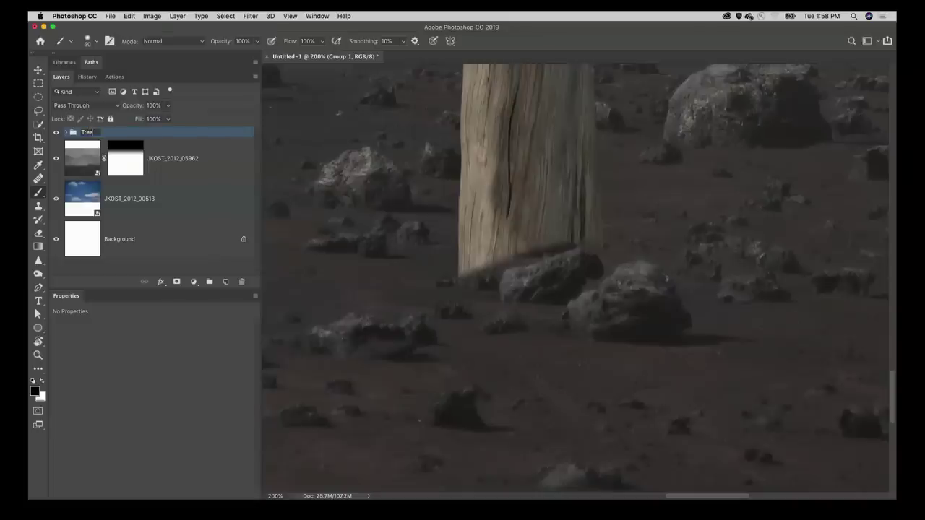
pyautogui.press('Return')
pyautogui.press('v')
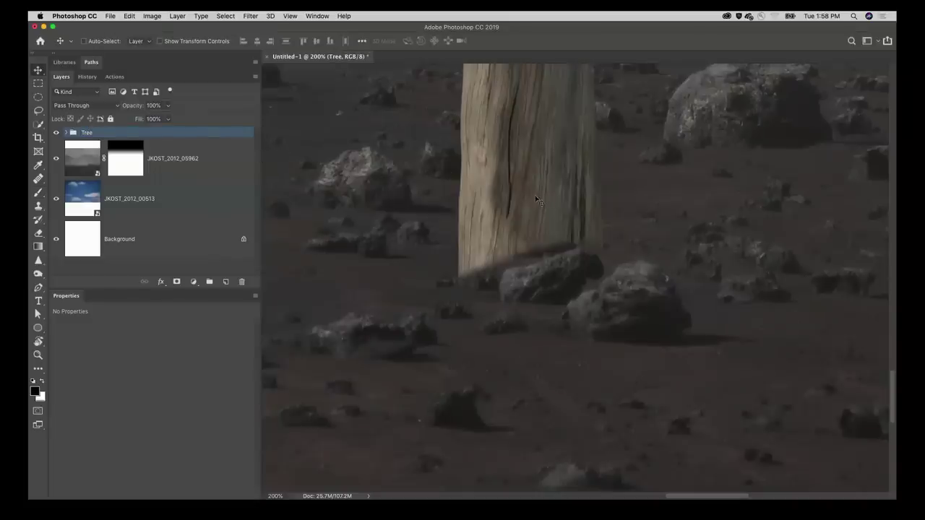
pyautogui.moveTo(535, 195)
pyautogui.mouseDown()
pyautogui.moveTo(580, 210)
pyautogui.moveTo(596, 224)
pyautogui.moveTo(592, 232)
pyautogui.moveTo(601, 224)
pyautogui.moveTo(594, 240)
pyautogui.mouseUp()
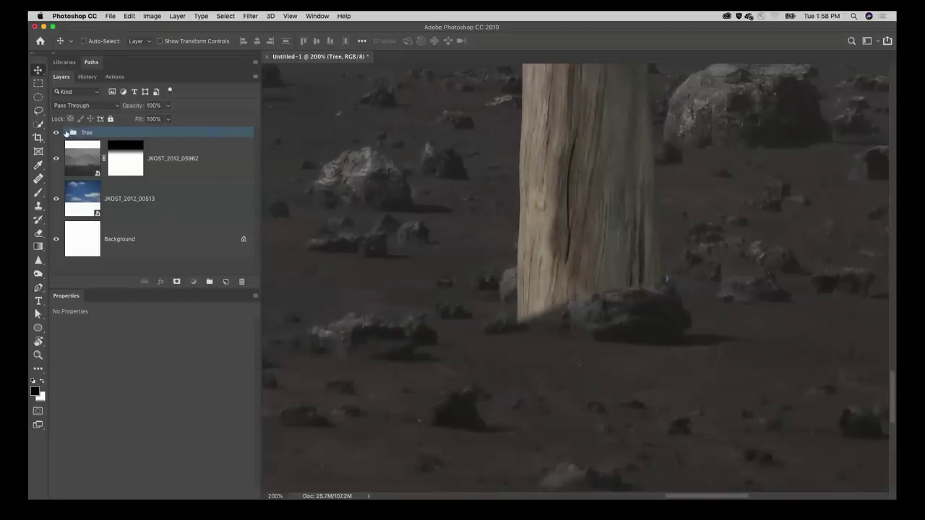
# - Paint black on the tree layer's mask inside the Tree group to hide the trunk's base over both rocks
pyautogui.click(67, 133)
pyautogui.click(163, 244)
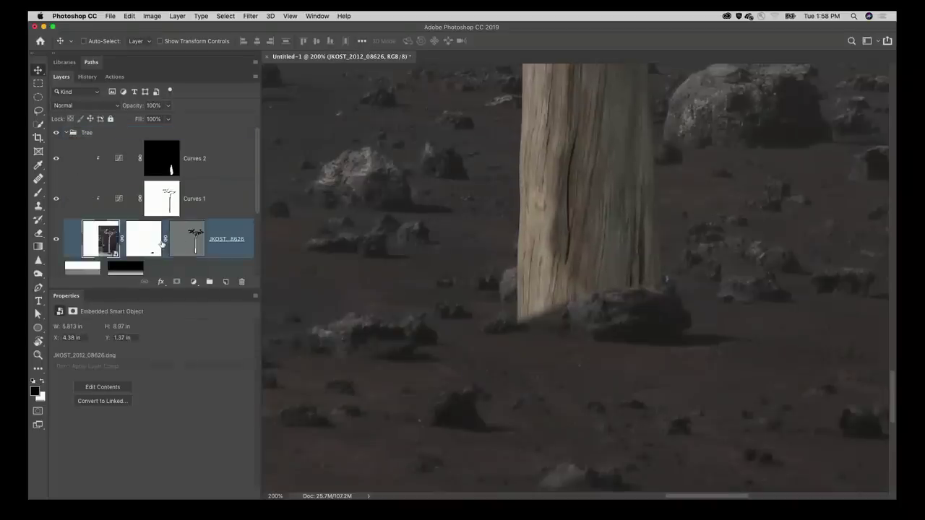
pyautogui.press('b')
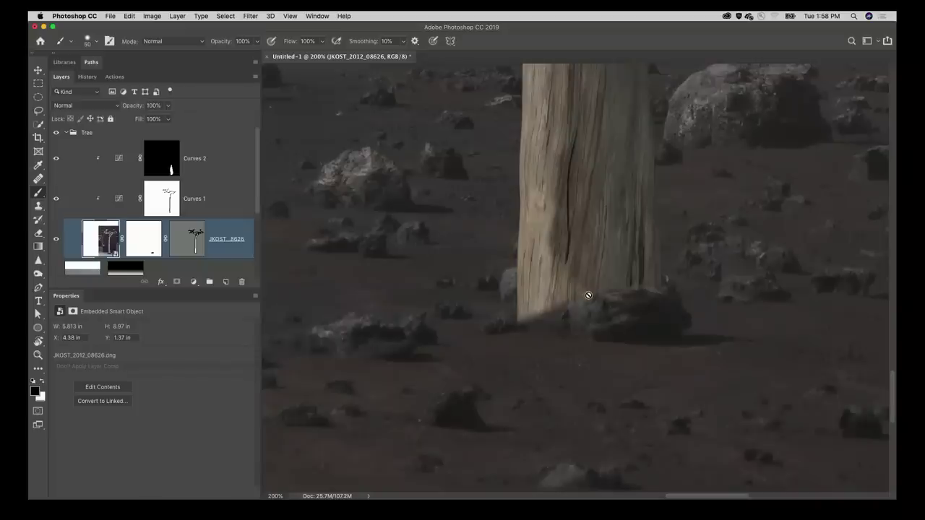
pyautogui.click(140, 239)
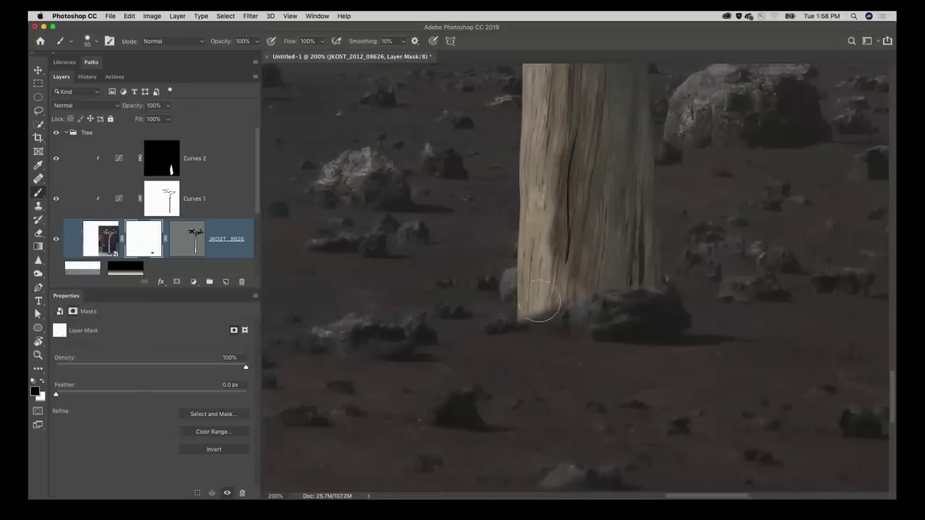
pyautogui.moveTo(533, 309)
pyautogui.mouseDown()
pyautogui.moveTo(597, 307)
pyautogui.moveTo(544, 314)
pyautogui.moveTo(519, 302)
pyautogui.moveTo(641, 291)
pyautogui.moveTo(657, 278)
pyautogui.moveTo(538, 267)
pyautogui.moveTo(527, 277)
pyautogui.moveTo(569, 261)
pyautogui.moveTo(669, 270)
pyautogui.moveTo(592, 250)
pyautogui.mouseUp()
# - Paint white on the tree layer's mask with a 20 px brush to restore the trunk down to the rocks' outlines
pyautogui.press('[')
pyautogui.press('[')
pyautogui.press('[')
pyautogui.press('[')
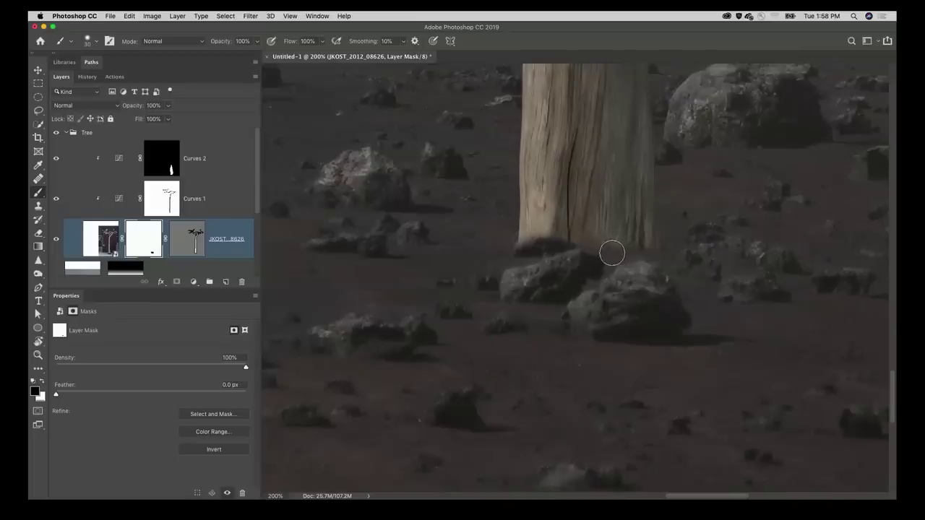
pyautogui.press('x')
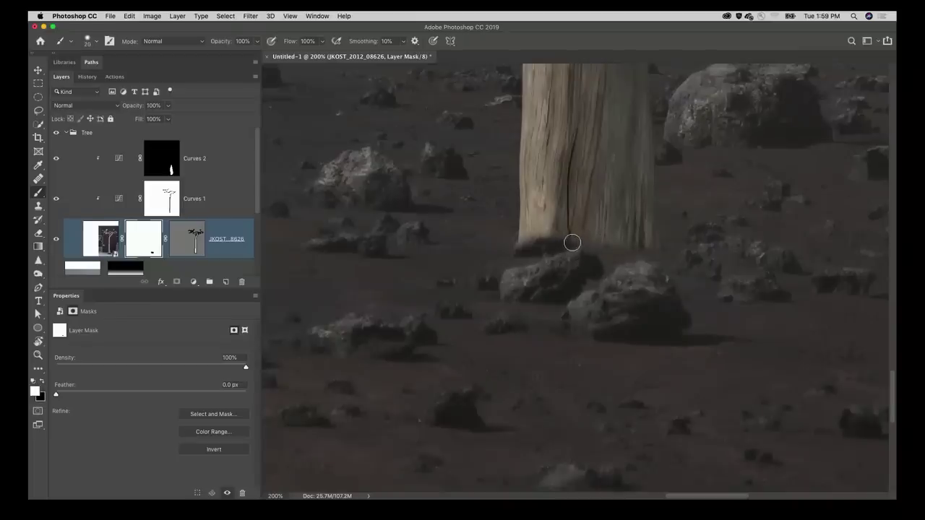
pyautogui.moveTo(572, 241)
pyautogui.mouseDown()
pyautogui.moveTo(521, 252)
pyautogui.moveTo(522, 242)
pyautogui.moveTo(544, 234)
pyautogui.moveTo(533, 240)
pyautogui.moveTo(523, 262)
pyautogui.mouseUp()
pyautogui.moveTo(589, 244)
pyautogui.mouseDown()
pyautogui.moveTo(587, 281)
pyautogui.moveTo(621, 254)
pyautogui.moveTo(665, 251)
pyautogui.moveTo(618, 248)
pyautogui.moveTo(591, 282)
pyautogui.mouseUp()
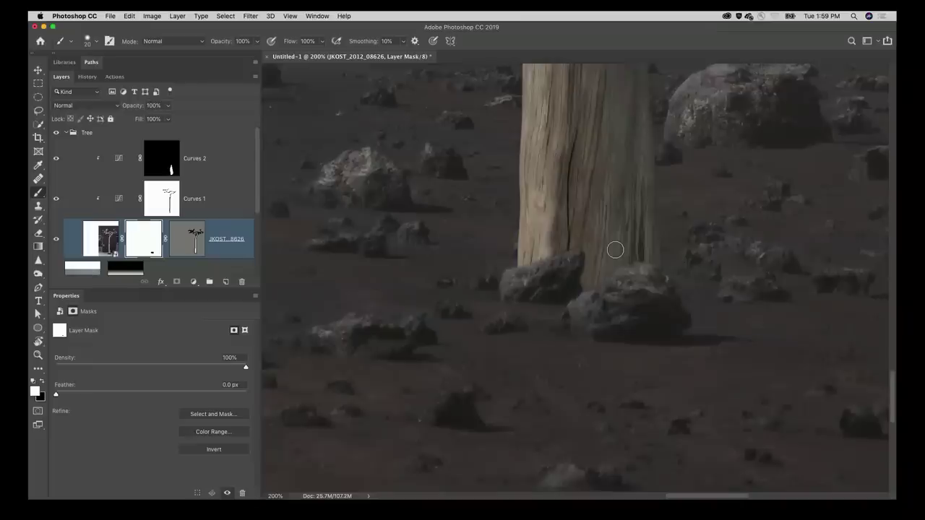
# - Lasso the trunk's base on the tree layer's mask, harden its edge using Levels inputs 30, 1.00 and 137, and deselect
pyautogui.press('l')
pyautogui.moveTo(663, 240)
pyautogui.mouseDown()
pyautogui.moveTo(522, 251)
pyautogui.moveTo(510, 266)
pyautogui.moveTo(514, 281)
pyautogui.moveTo(531, 290)
pyautogui.moveTo(599, 315)
pyautogui.moveTo(636, 315)
pyautogui.moveTo(687, 277)
pyautogui.moveTo(672, 232)
pyautogui.mouseUp()
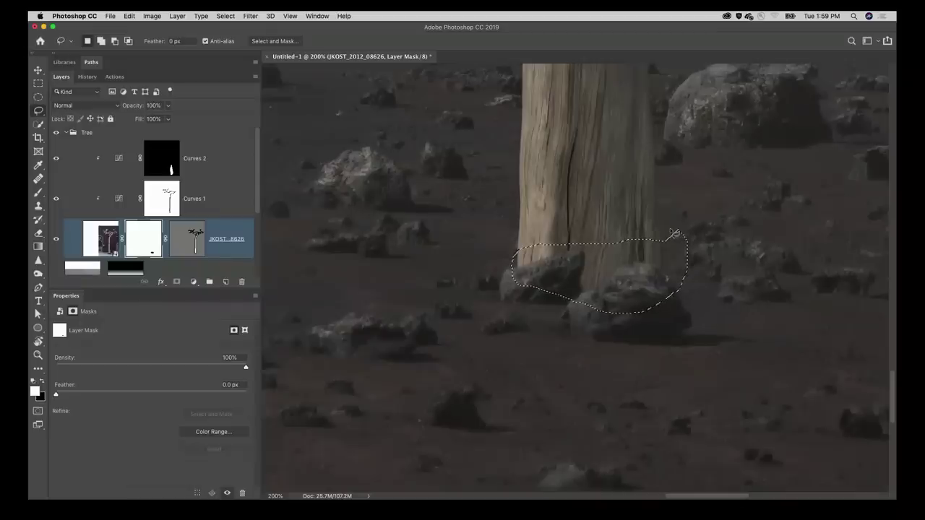
pyautogui.press('super+l')
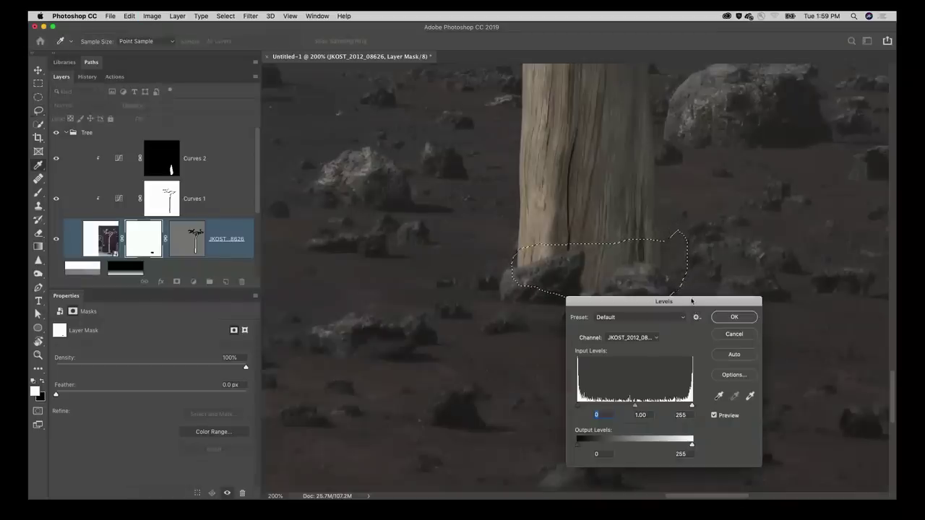
pyautogui.moveTo(692, 300); pyautogui.dragTo(770, 311)
pyautogui.moveTo(656, 417); pyautogui.dragTo(688, 418)
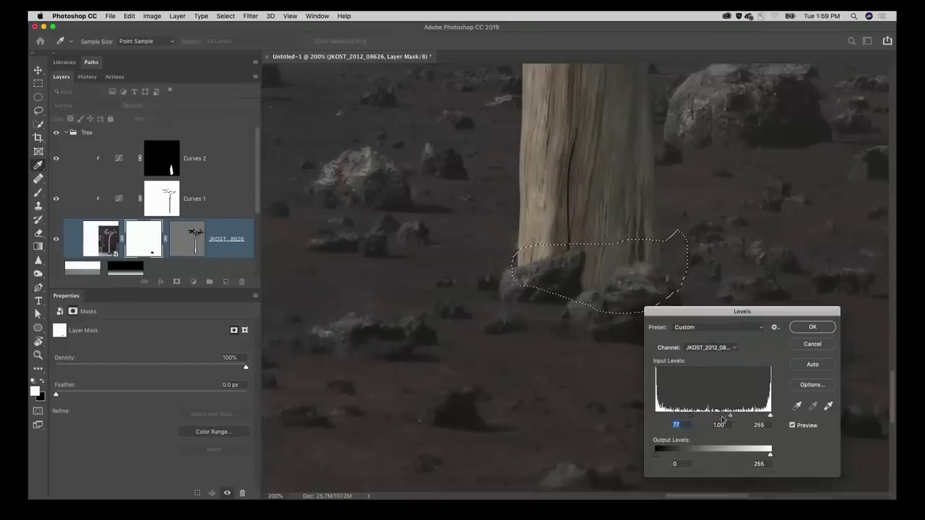
pyautogui.moveTo(768, 418); pyautogui.dragTo(717, 419)
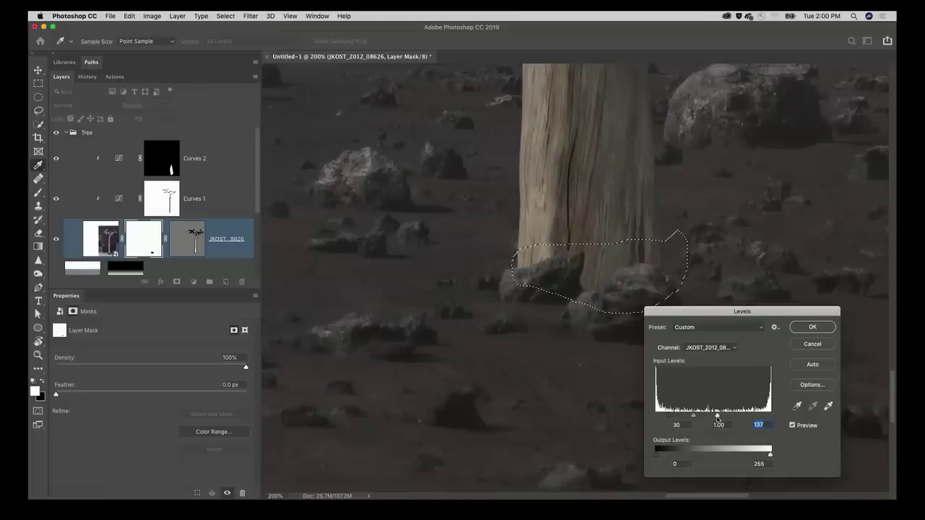
pyautogui.click(813, 329)
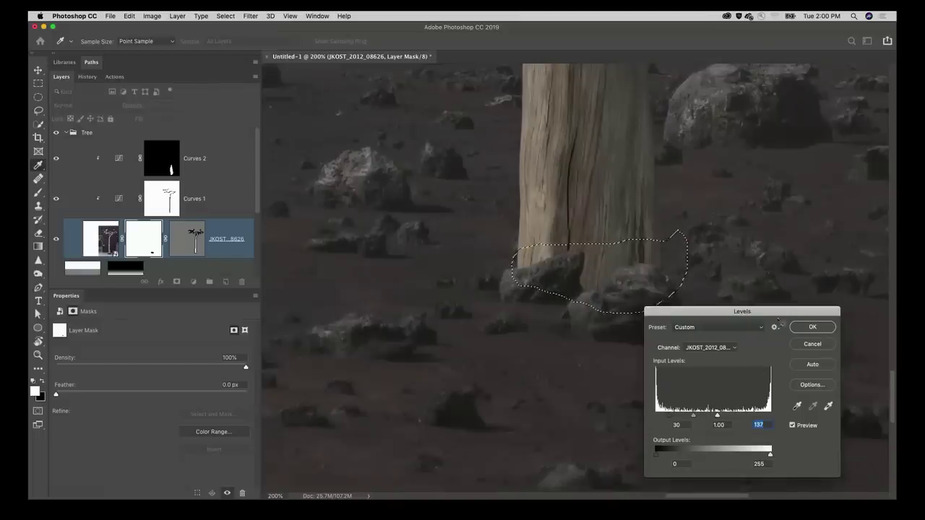
pyautogui.press('l')
pyautogui.hotkey('ctrl', 'd')
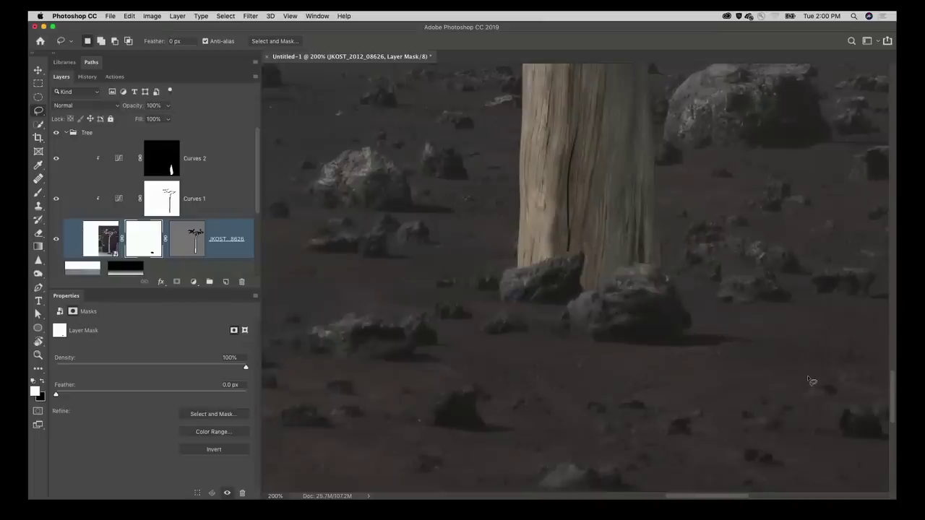
# - Switch to Lightroom and place the JKOST_2009_ Scan_00020 and JKOST_2009_04628 images into the Photoshop composite above the tree layer
pyautogui.press('super+Tab')
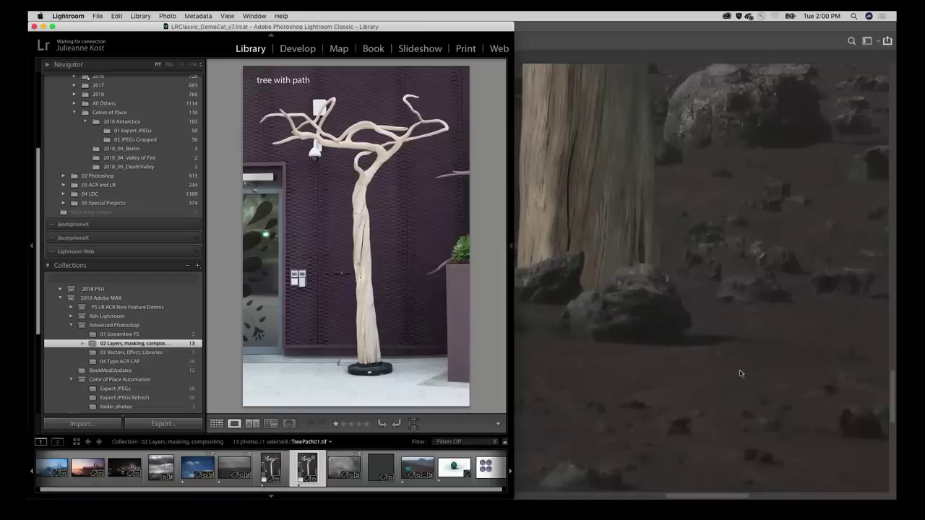
pyautogui.keyDown('super'); pyautogui.click(347, 471); pyautogui.keyUp('super')
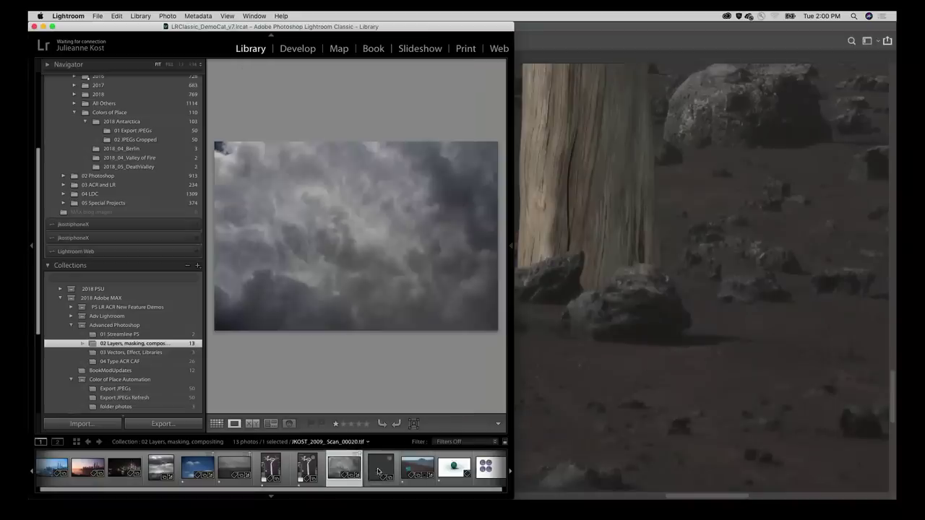
pyautogui.click(614, 384)
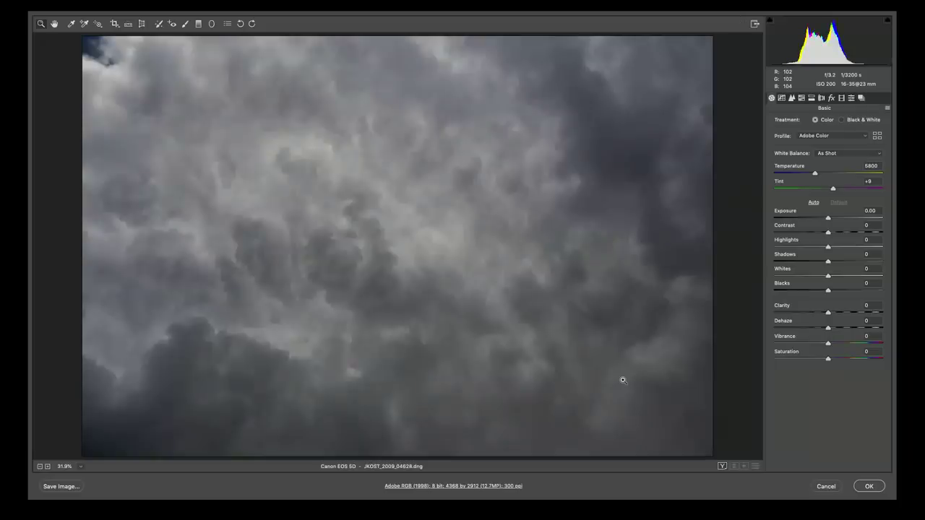
pyautogui.press('Escape')
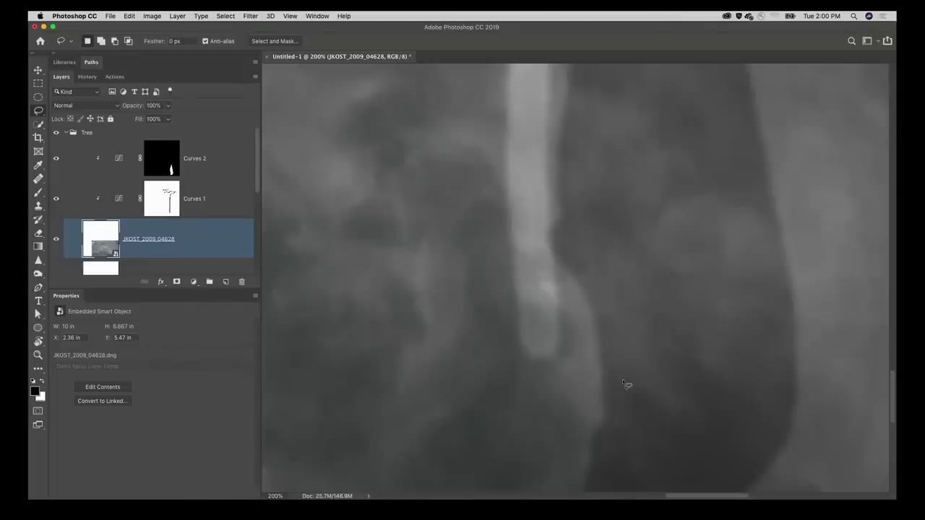
pyautogui.press('super+0')
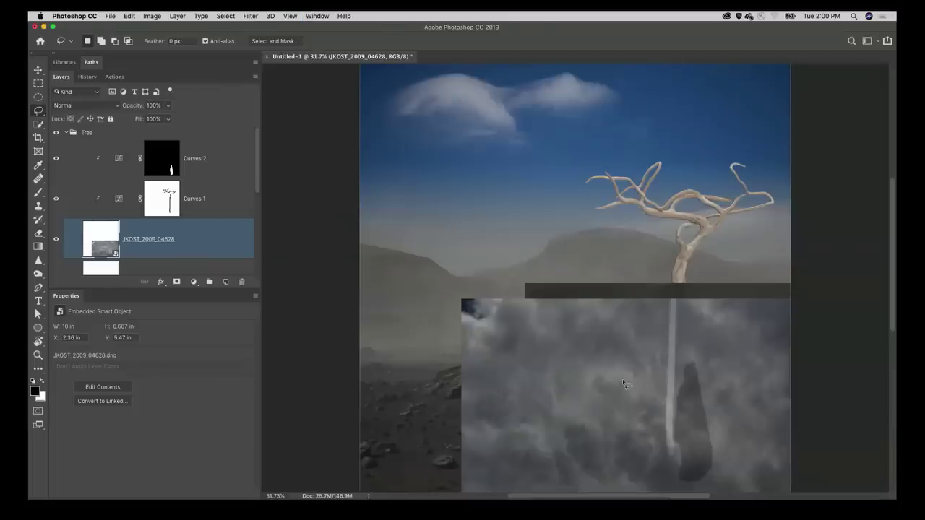
# - Delete the newly placed JKOST_2009_04628 and JKOST_2009_ Scan_00020 layers from the Tree group
pyautogui.doubleClick(73, 296)
pyautogui.keyDown('shift'); pyautogui.click(151, 281); pyautogui.keyUp('shift')
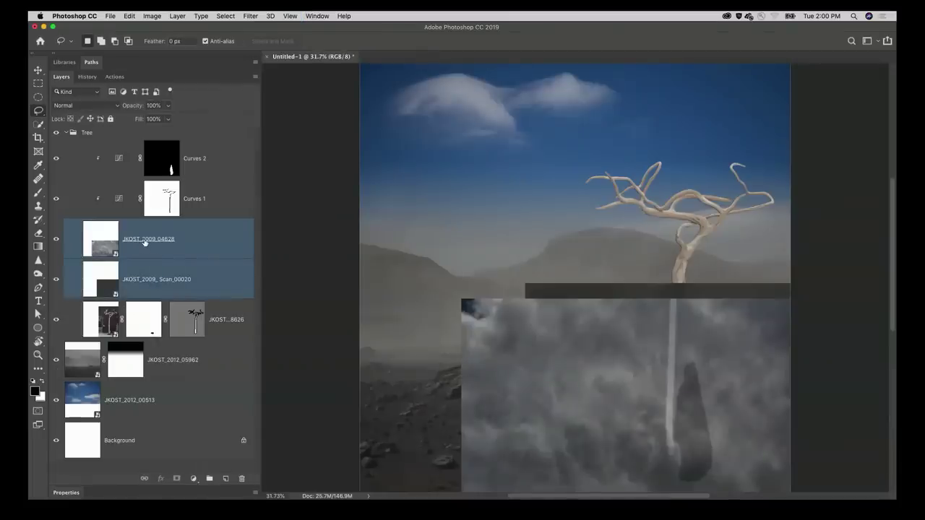
pyautogui.press('BackSpace')
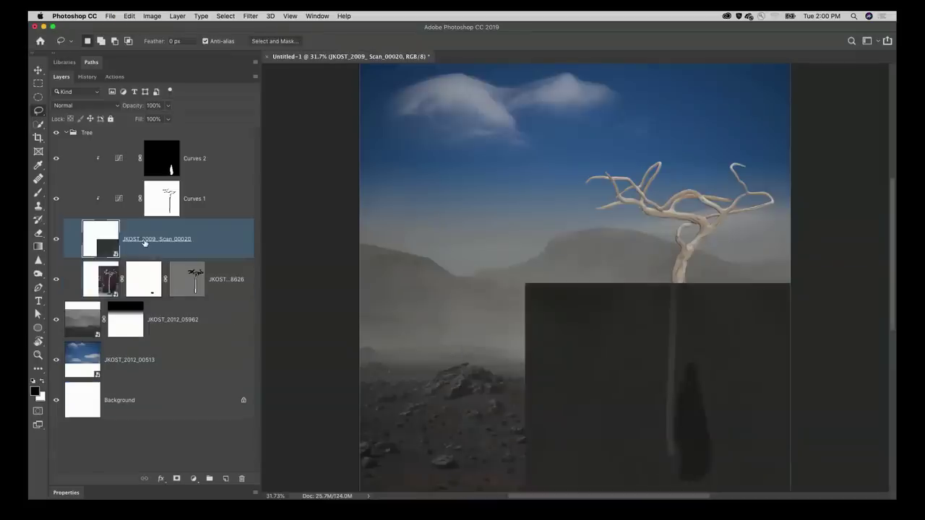
pyautogui.press('BackSpace')
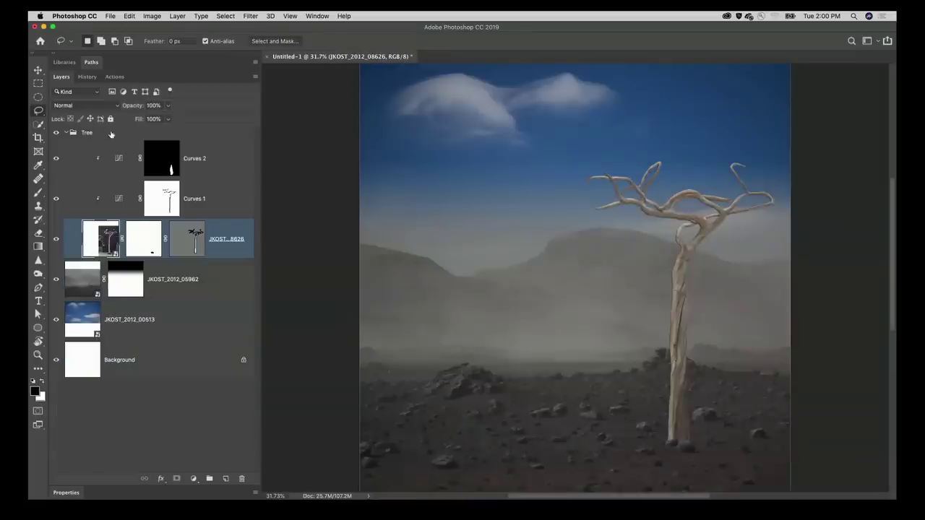
# - Make the Tree group the active layer
pyautogui.click(111, 135)
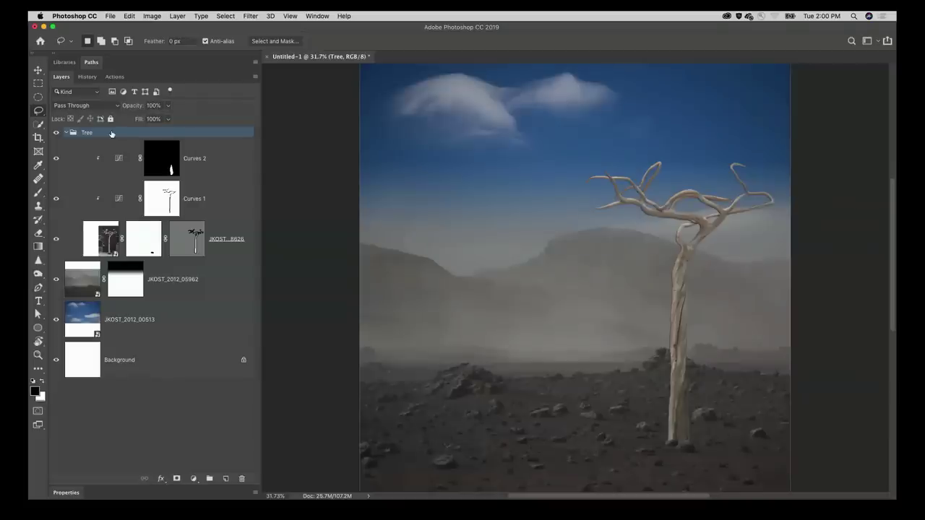
# - Collapse the Tree group and place the cloud photo JKOST_2009_04628 and the JKOST_2009_ Scan_00020 texture from Lightroom into the Photoshop composite
pyautogui.click(65, 133)
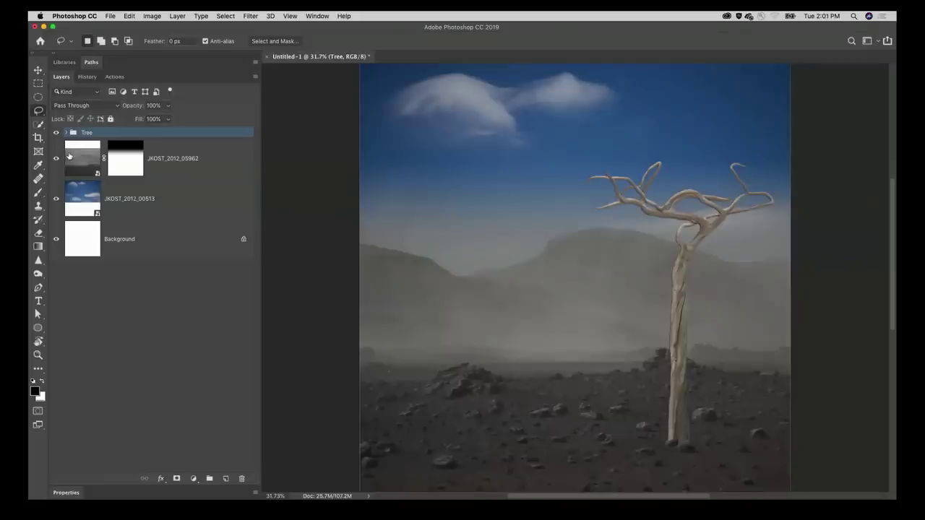
pyautogui.press('super+Tab')
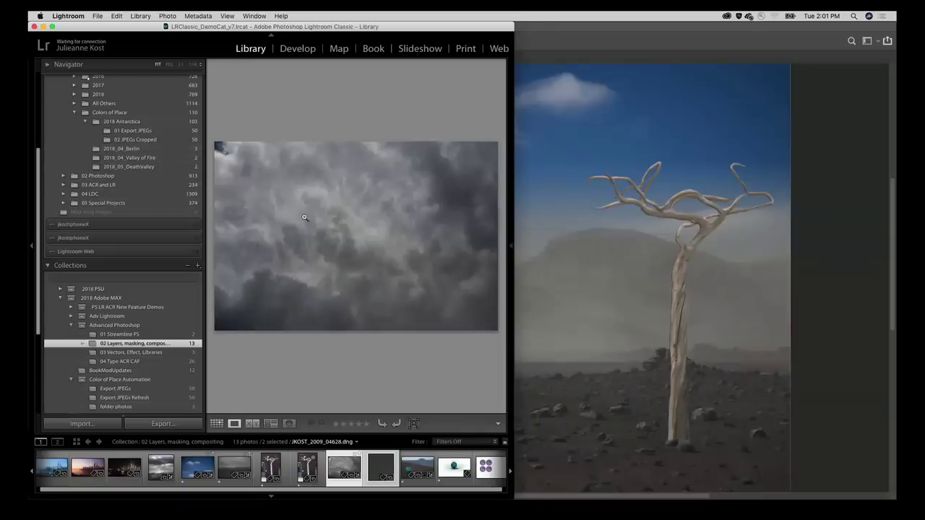
pyautogui.press('g')
pyautogui.scroll(-3, 417, 355)
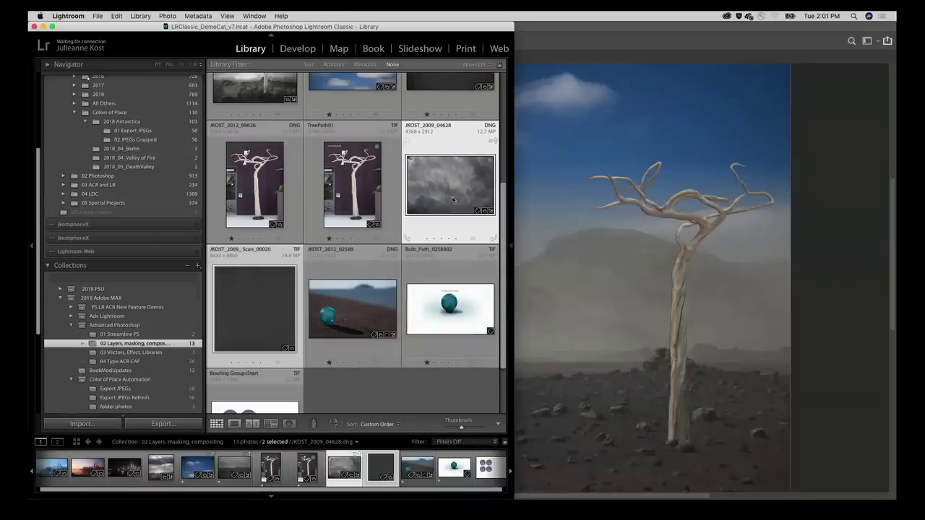
pyautogui.moveTo(452, 200); pyautogui.dragTo(626, 229)
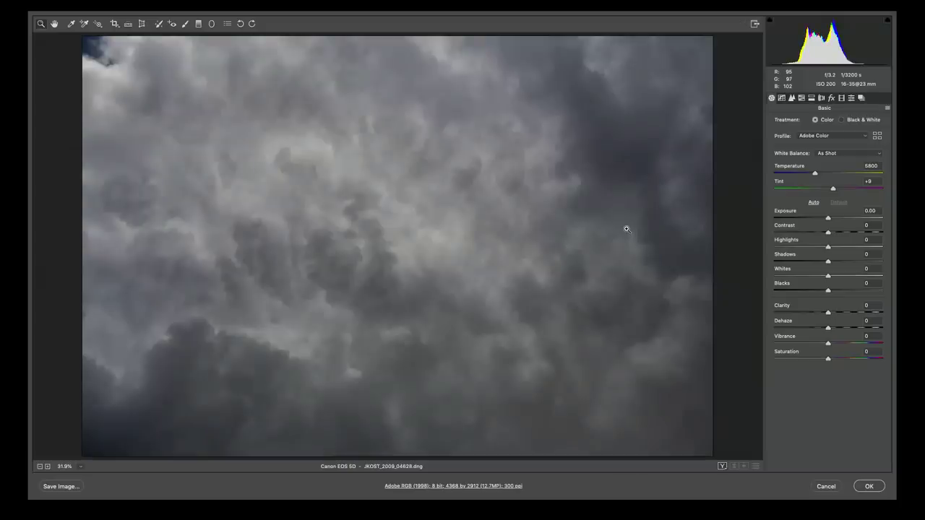
pyautogui.press('Return')
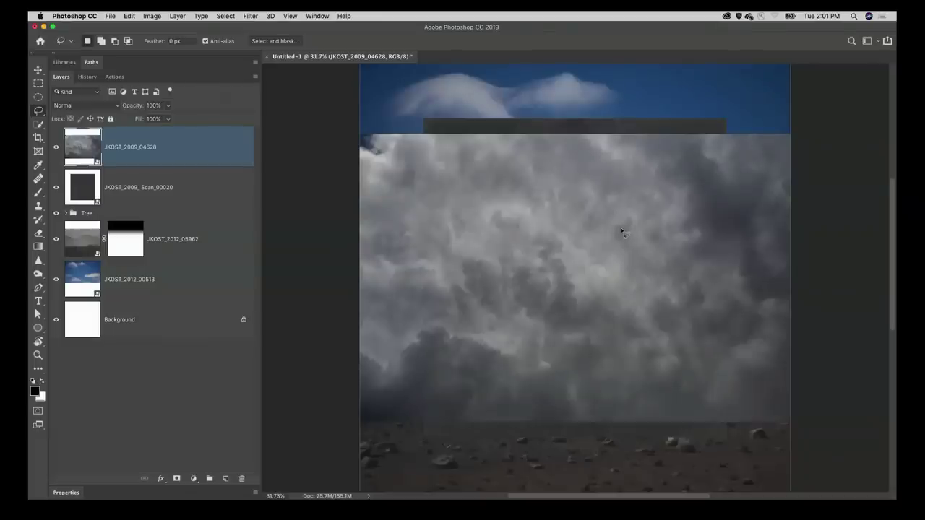
# - Enlarge the placed cloud layer beyond the canvas width and move it up so it fills the whole sky area
pyautogui.press('super+minus')
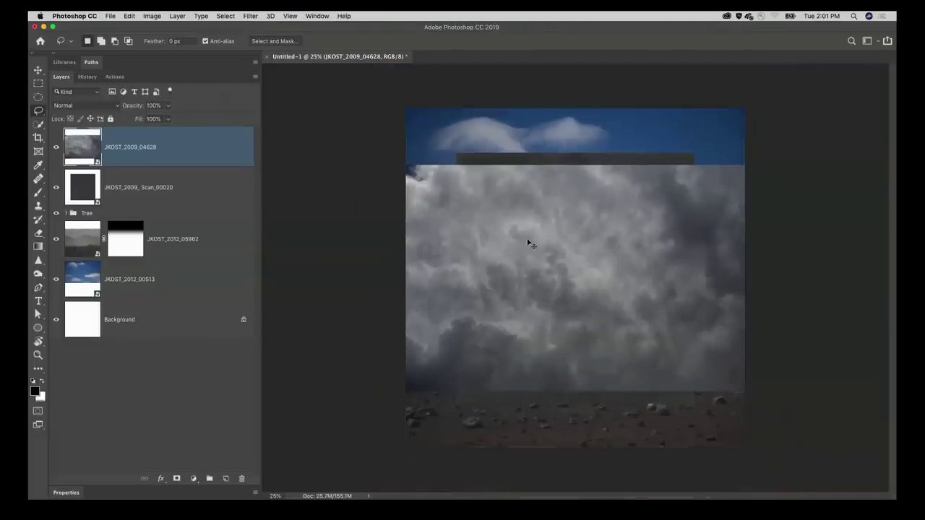
pyautogui.press('super+t')
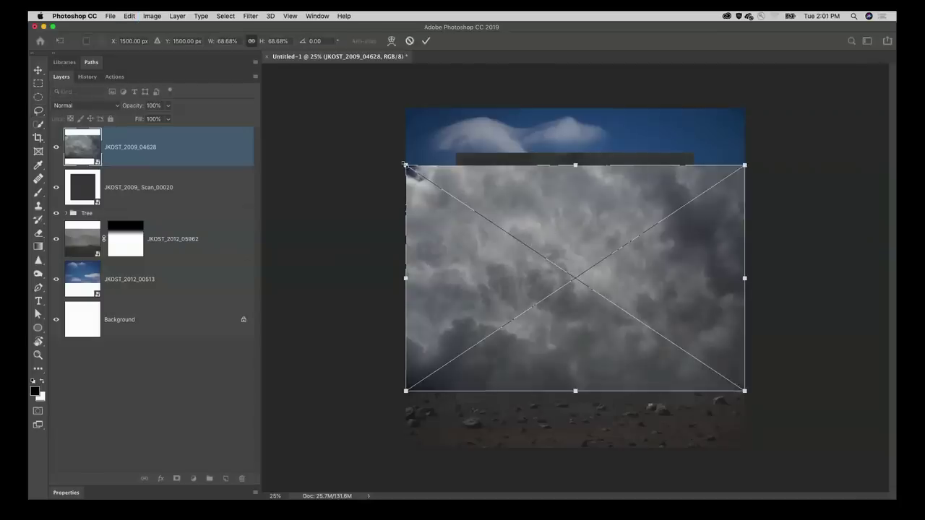
pyautogui.moveTo(404, 165); pyautogui.dragTo(351, 128)
pyautogui.moveTo(589, 185)
pyautogui.mouseDown()
pyautogui.moveTo(620, 121)
pyautogui.moveTo(609, 126)
pyautogui.mouseUp()
pyautogui.press('Return')
pyautogui.press('l')
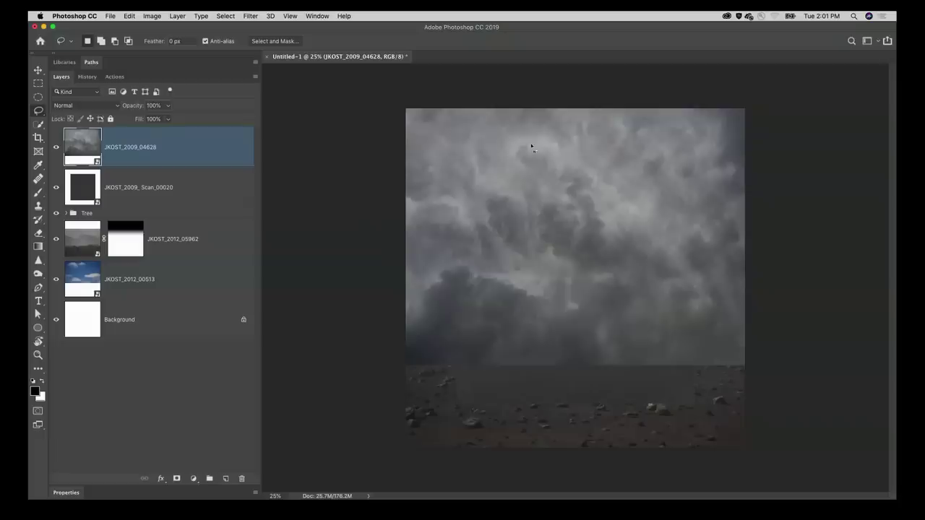
# - Hide the JKOST_2009_ Scan_00020 texture layer, duplicate the cloud layer, and hide the upper copy
pyautogui.click(55, 187)
pyautogui.press('super+j')
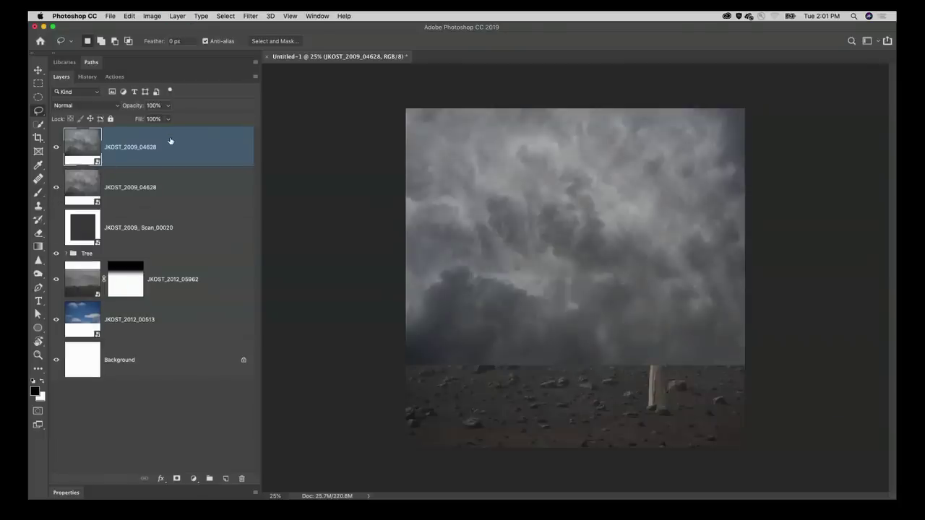
pyautogui.click(56, 148)
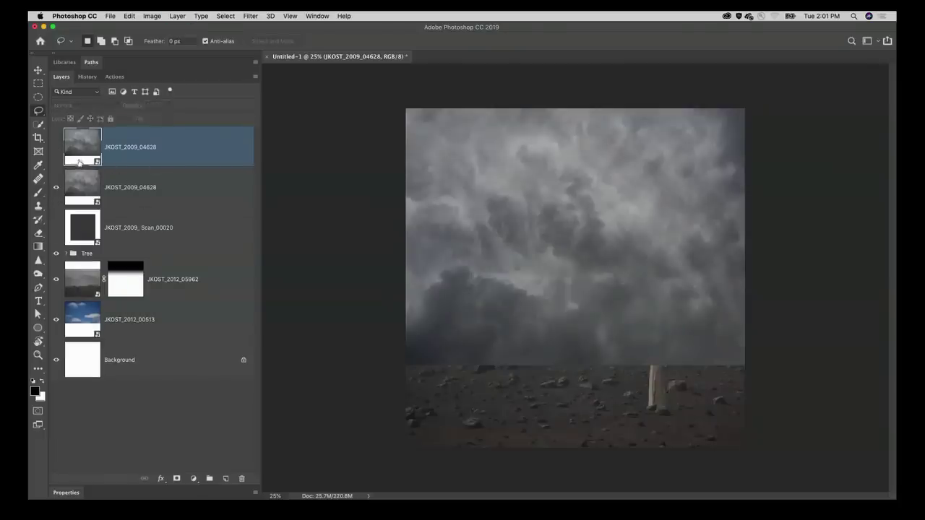
# - Set the lower cloud layer's blend mode to Screen and its opacity to 50%
pyautogui.click(120, 185)
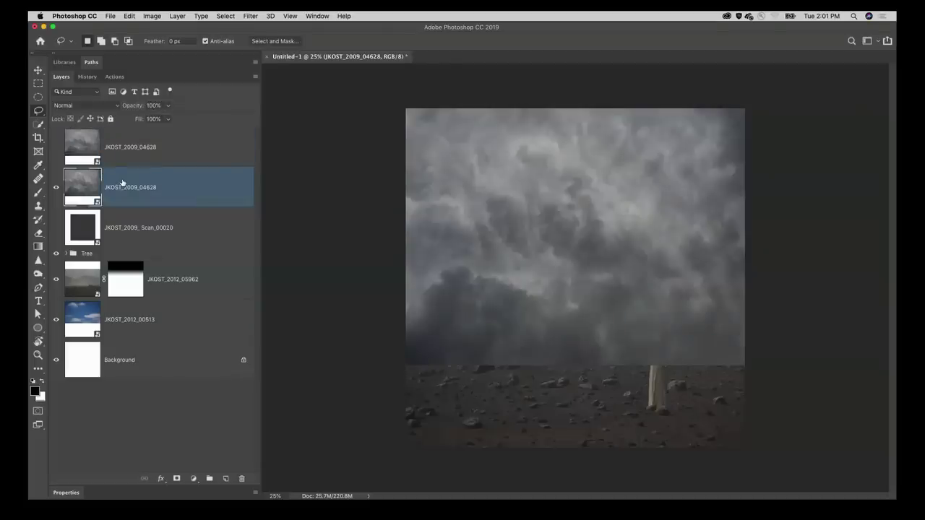
pyautogui.click(108, 107)
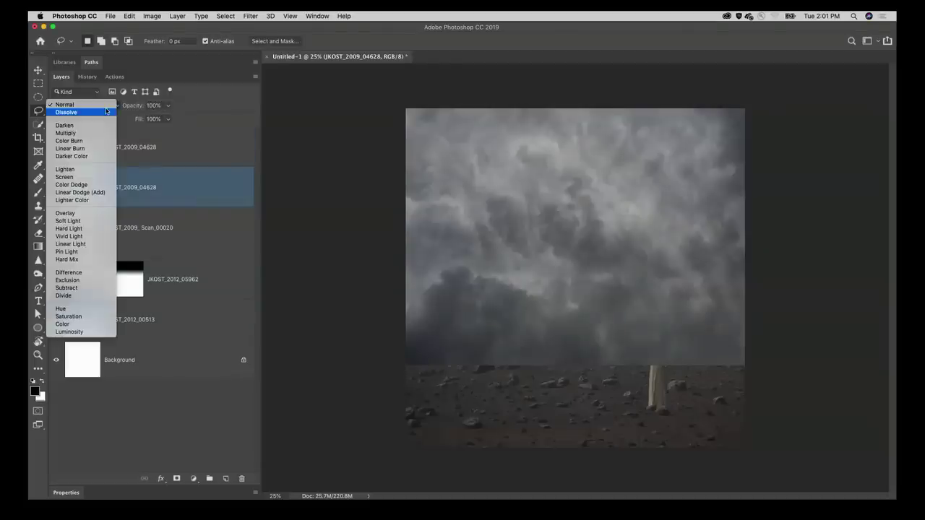
pyautogui.click(79, 179)
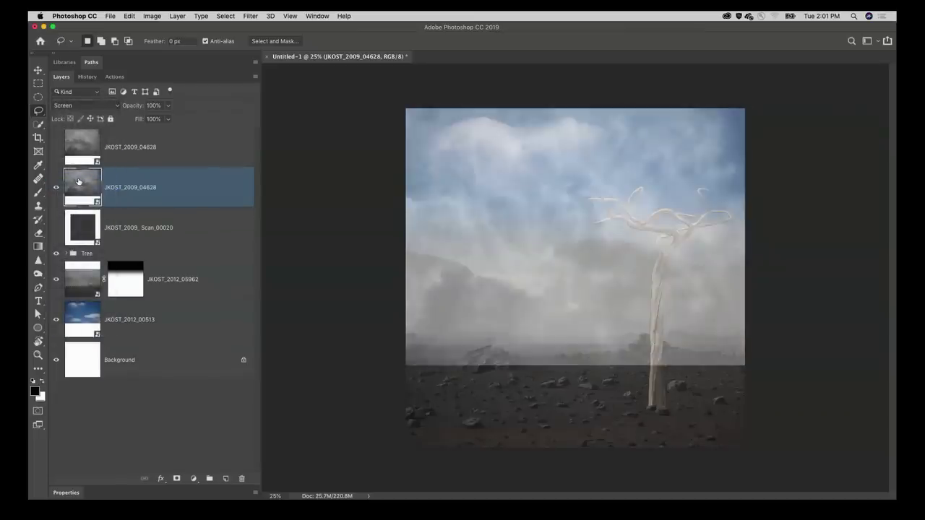
pyautogui.press('v')
pyautogui.press('5')
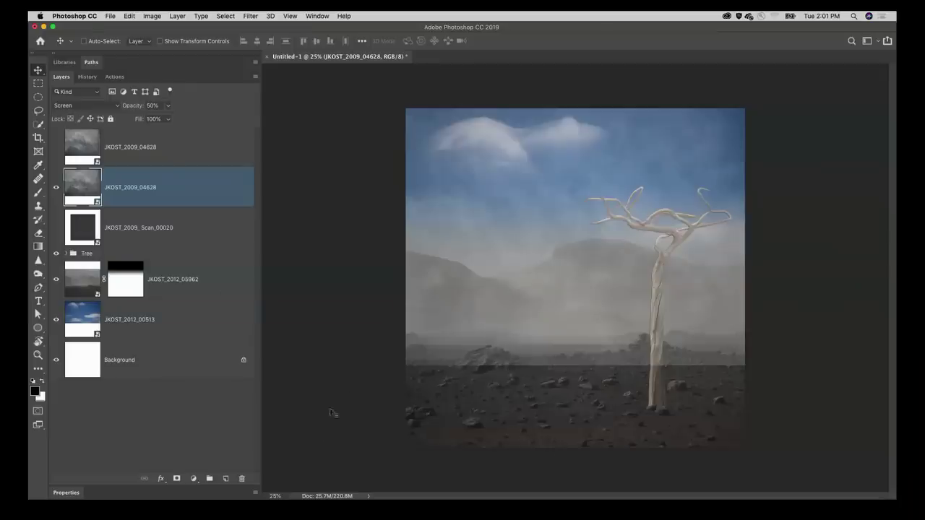
# - Add a layer mask to the lower cloud layer and draw a black-to-white gradient that fades out its hard bottom edge
pyautogui.click(177, 478)
pyautogui.press('g')
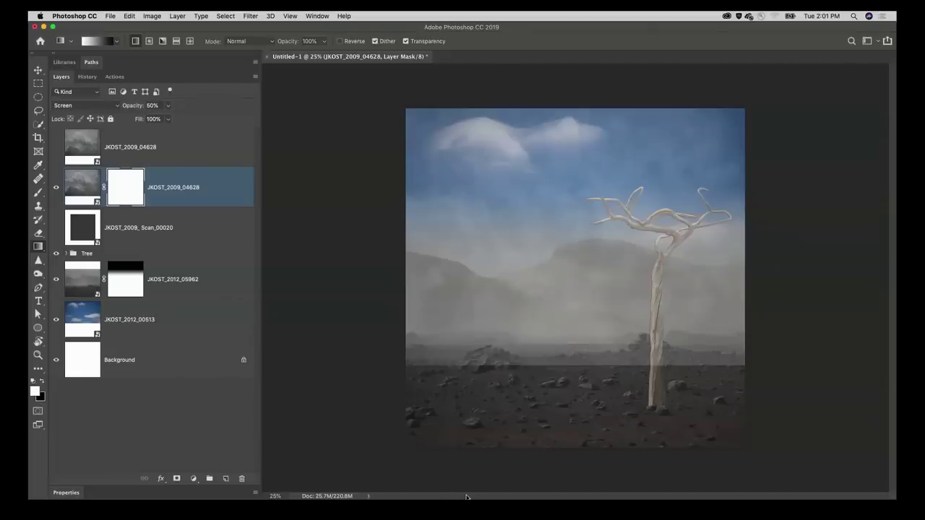
pyautogui.press('x')
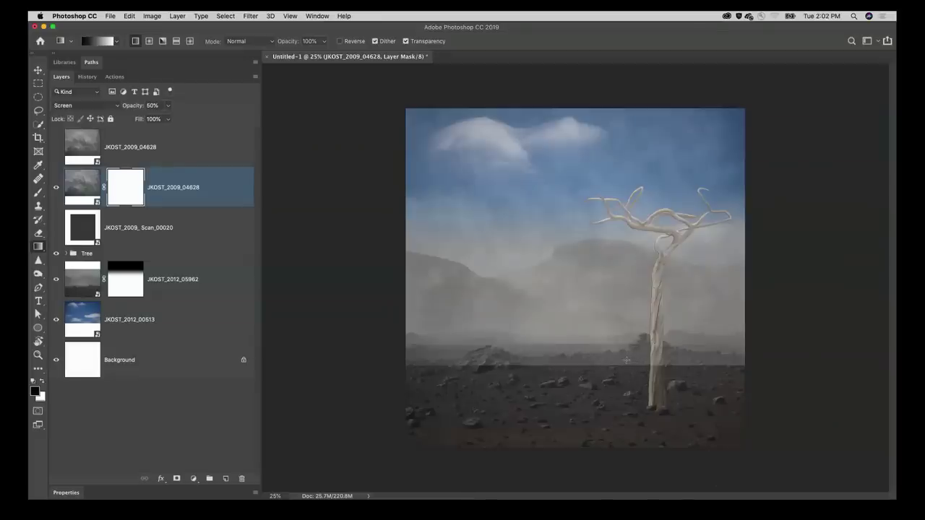
pyautogui.moveTo(626, 359); pyautogui.dragTo(628, 271)
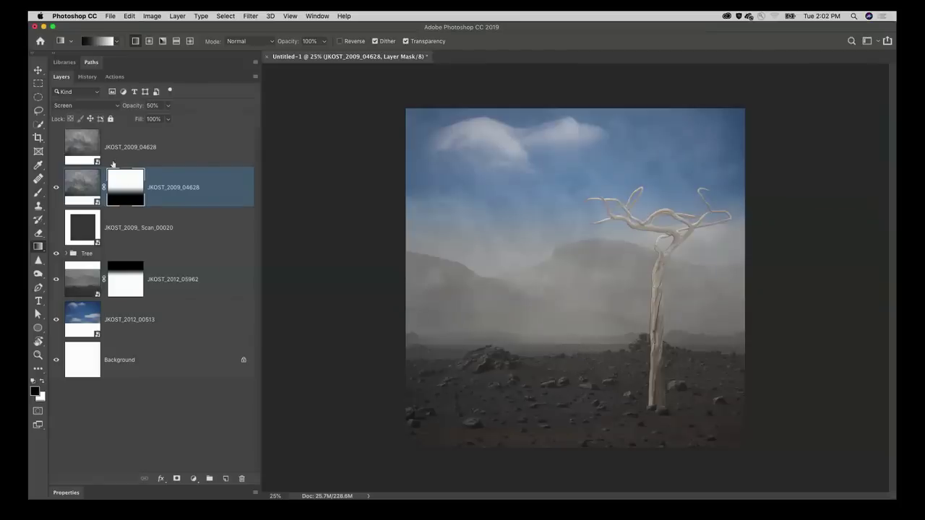
# - Show the upper cloud layer and set its Blend If shadow slider for This Layer to a split of 77 / 139
pyautogui.click(119, 149)
pyautogui.click(57, 146)
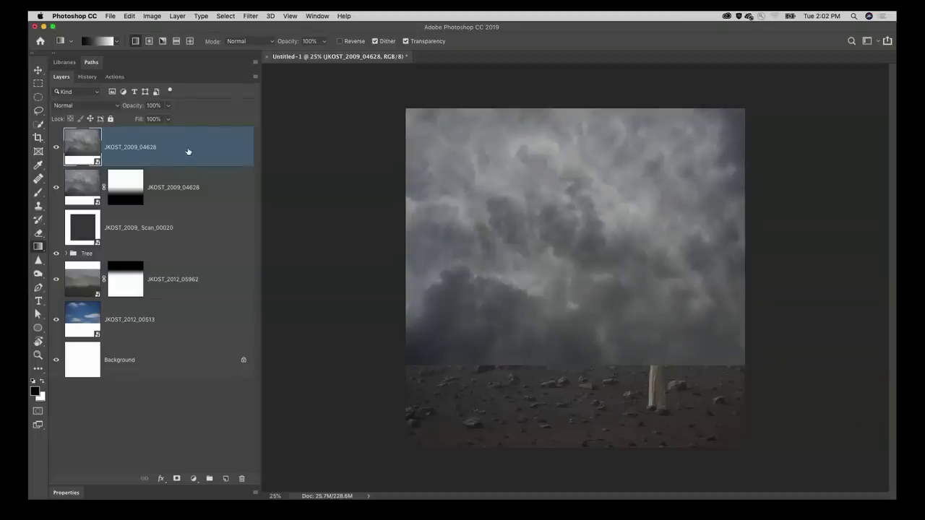
pyautogui.click(82, 107)
pyautogui.click(81, 108)
pyautogui.click(160, 479)
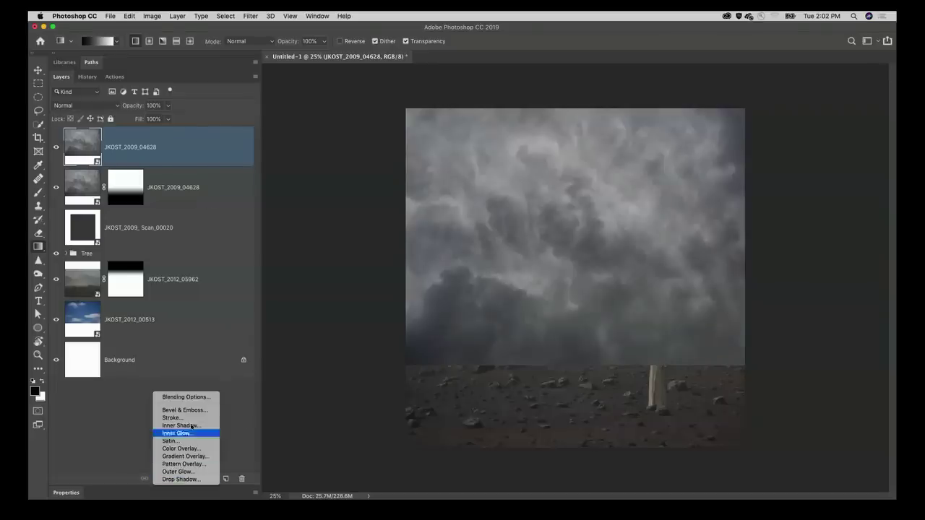
pyautogui.click(201, 399)
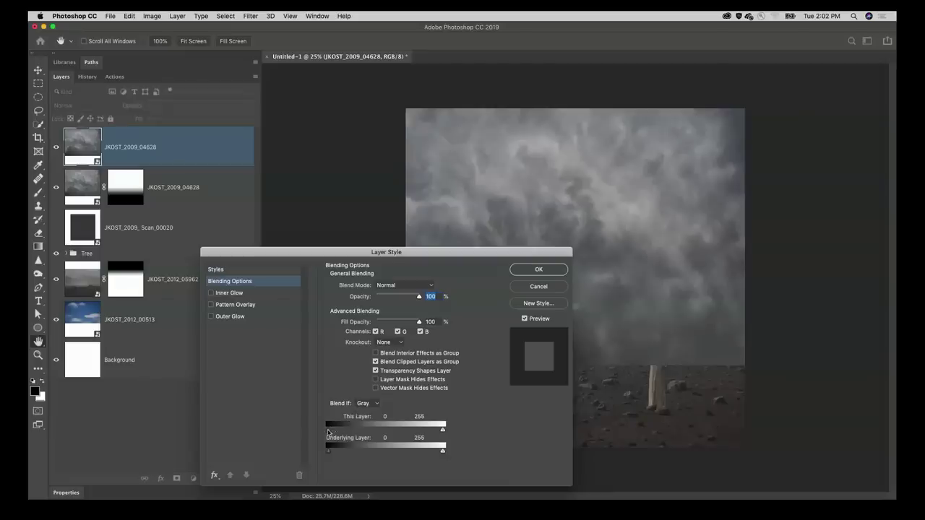
pyautogui.moveTo(329, 429); pyautogui.dragTo(391, 429)
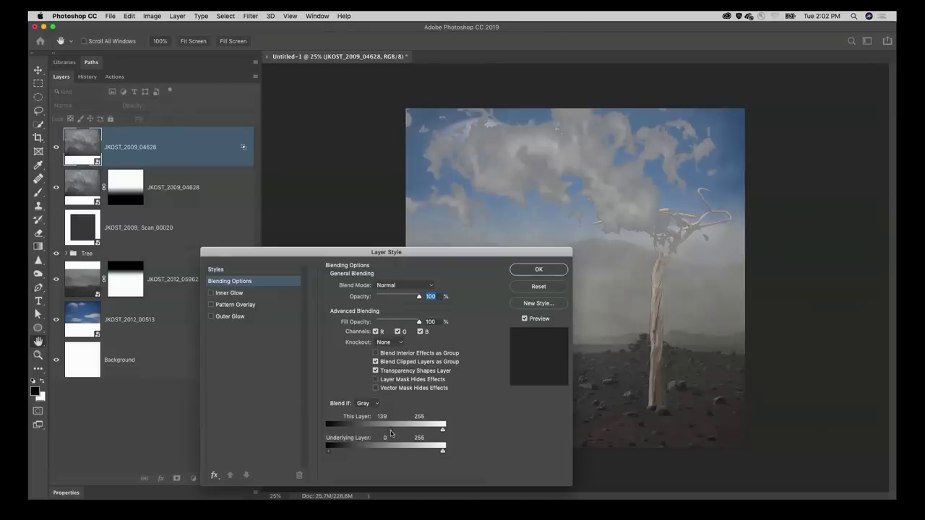
pyautogui.moveTo(391, 430); pyautogui.dragTo(360, 433)
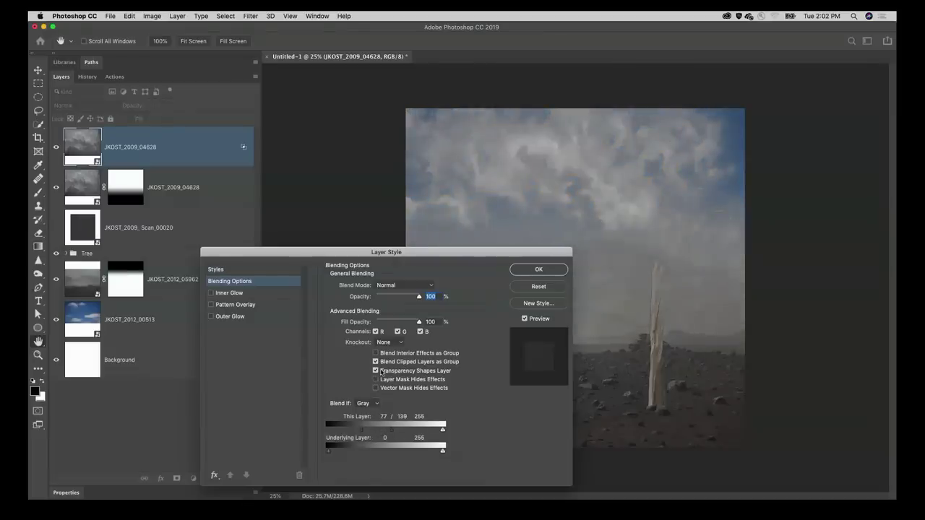
pyautogui.click(539, 269)
pyautogui.press('g')
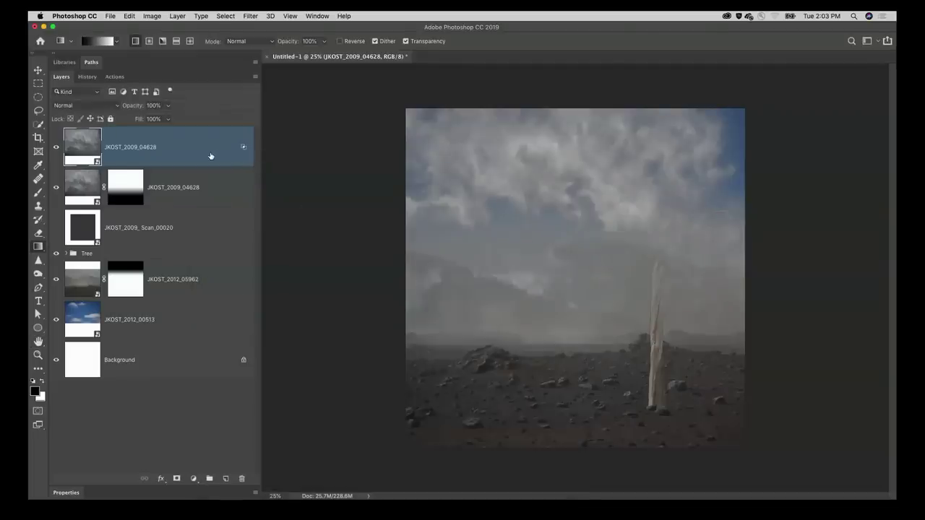
# - Move the upper cloud layer down over the mountains and ground, and set its opacity to 50%
pyautogui.press('v')
pyautogui.moveTo(553, 210); pyautogui.dragTo(571, 329)
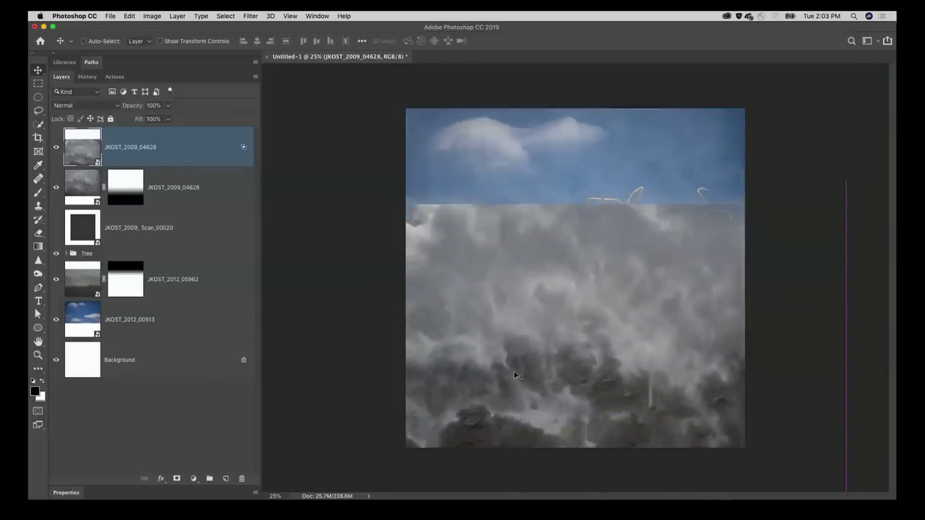
pyautogui.press('5')
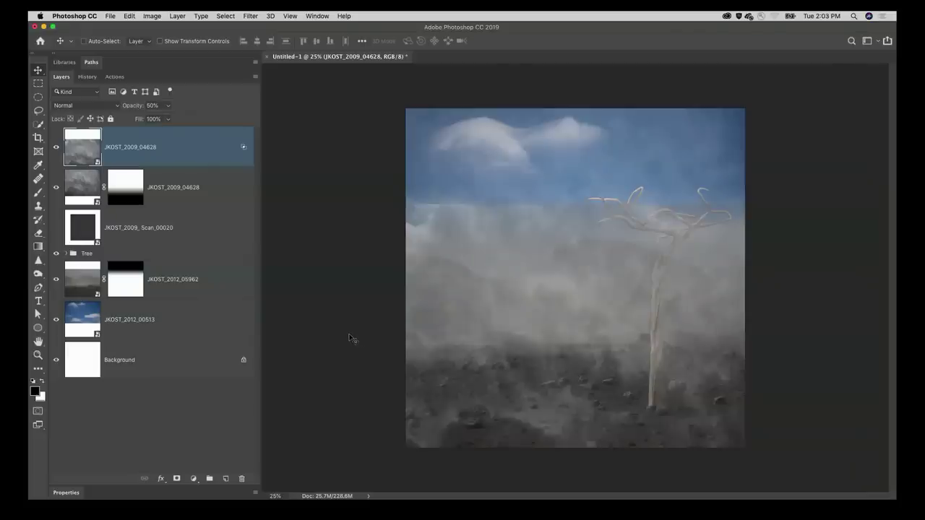
# - Find the Gaussian Blur filter and apply it with a small radius as a smart filter on the upper cloud layer
pyautogui.press('super+f')
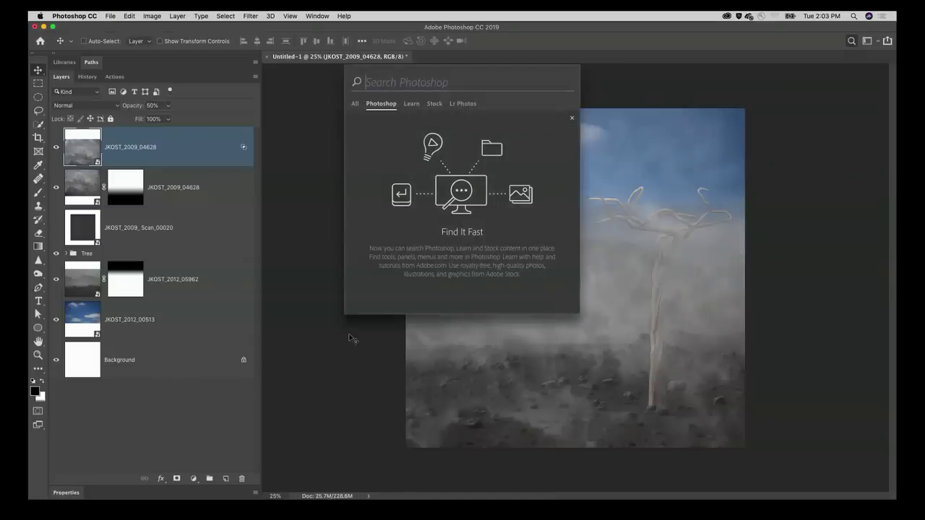
pyautogui.write('gau')
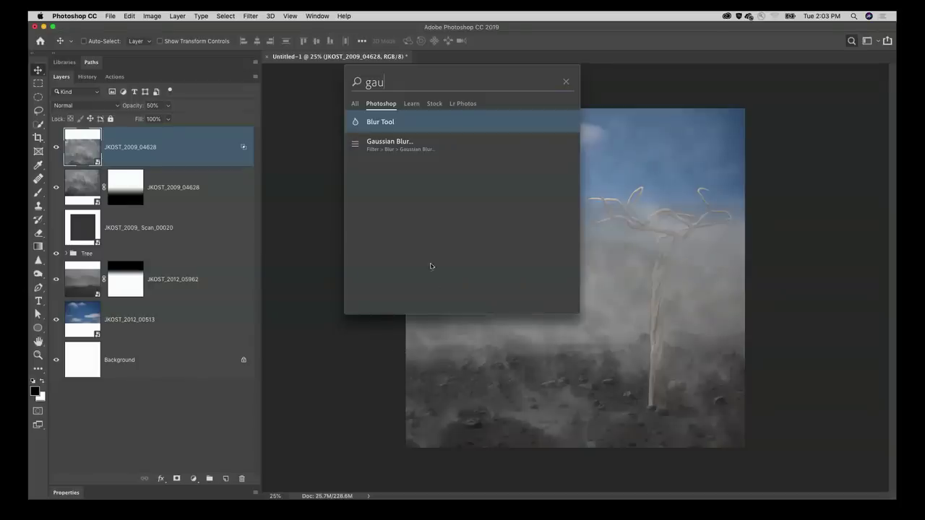
pyautogui.click(434, 145)
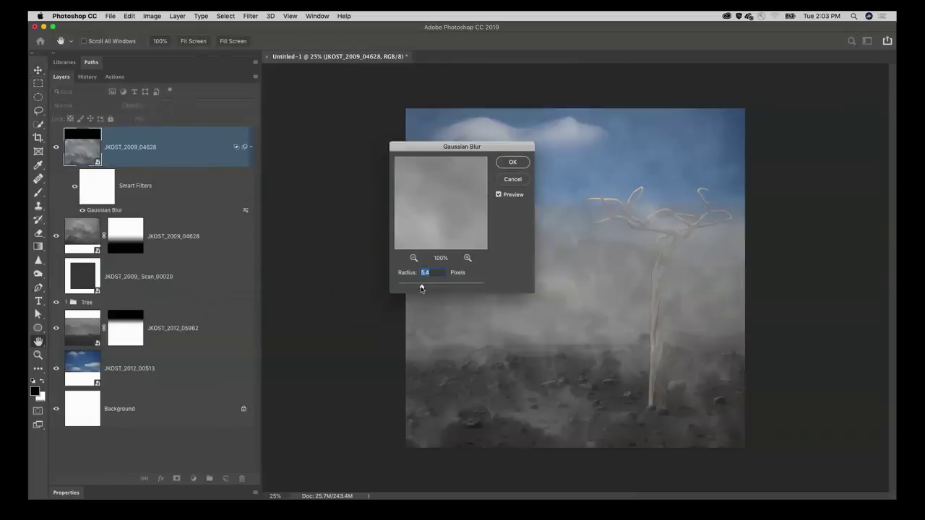
pyautogui.moveTo(422, 288); pyautogui.dragTo(411, 288)
pyautogui.click(503, 163)
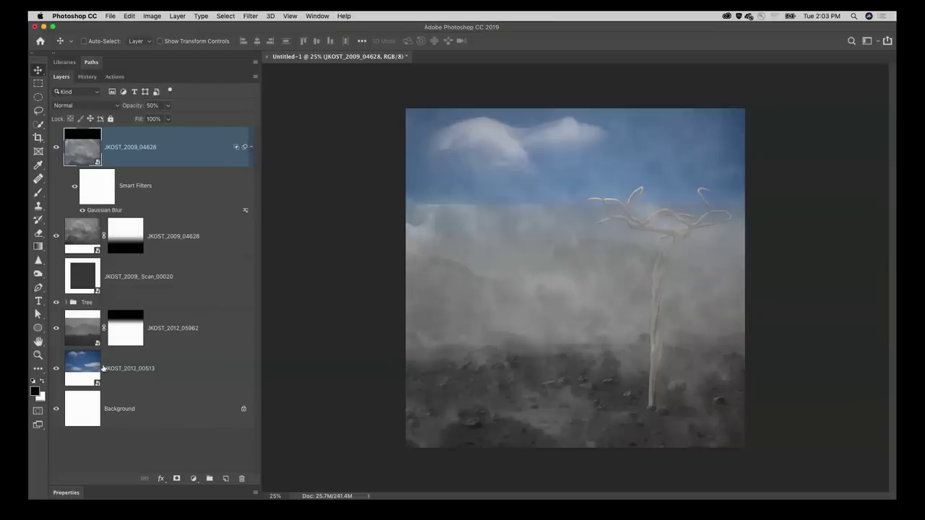
# - Add a layer mask to the upper cloud layer and draw a black-to-white gradient that fades out its hard top edge
pyautogui.click(176, 479)
pyautogui.press('g')
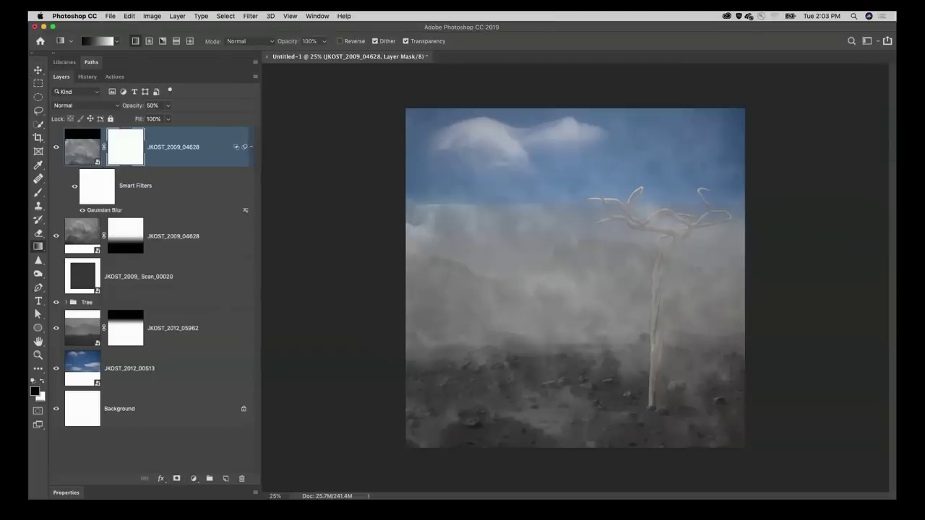
pyautogui.moveTo(539, 214); pyautogui.dragTo(539, 294)
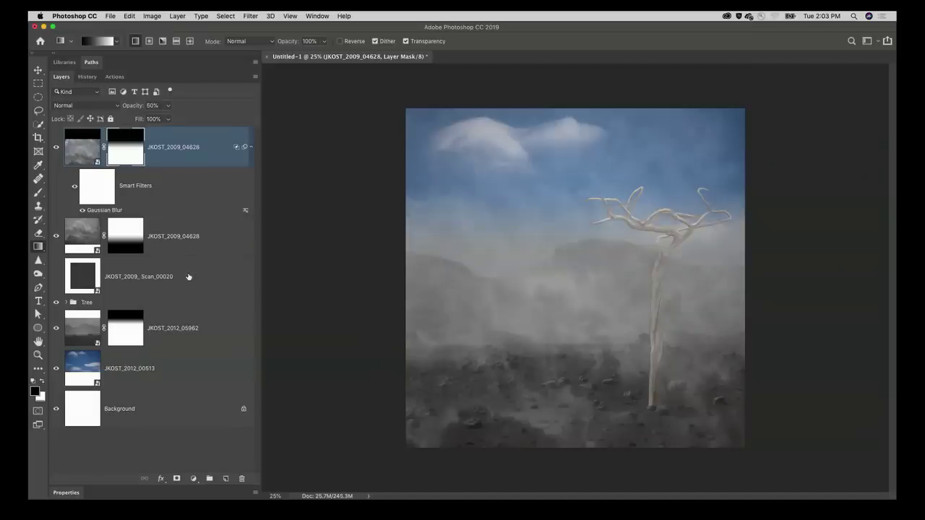
# - Try both cloud layers beneath the Tree group, and undo the reordering
pyautogui.keyDown('shift'); pyautogui.click(187, 239); pyautogui.keyUp('shift')
pyautogui.moveTo(186, 238); pyautogui.dragTo(172, 312)
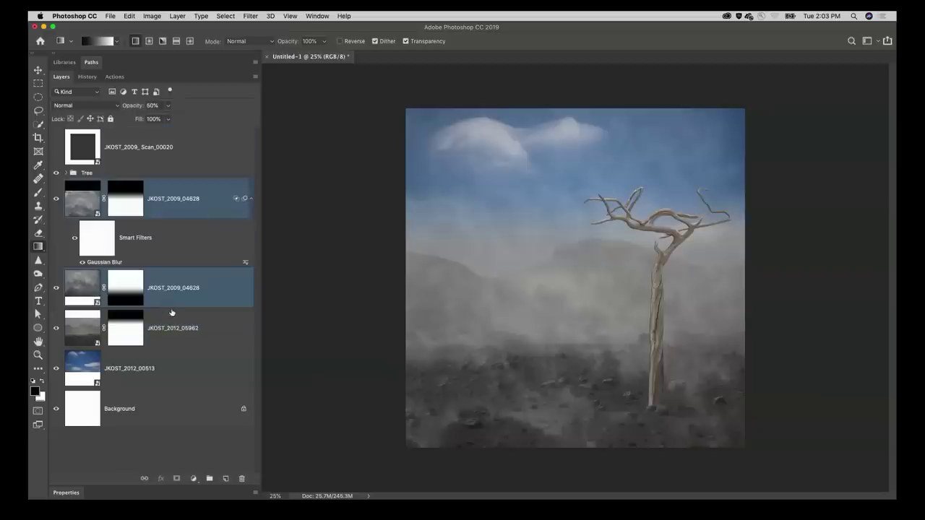
pyautogui.press('super+z')
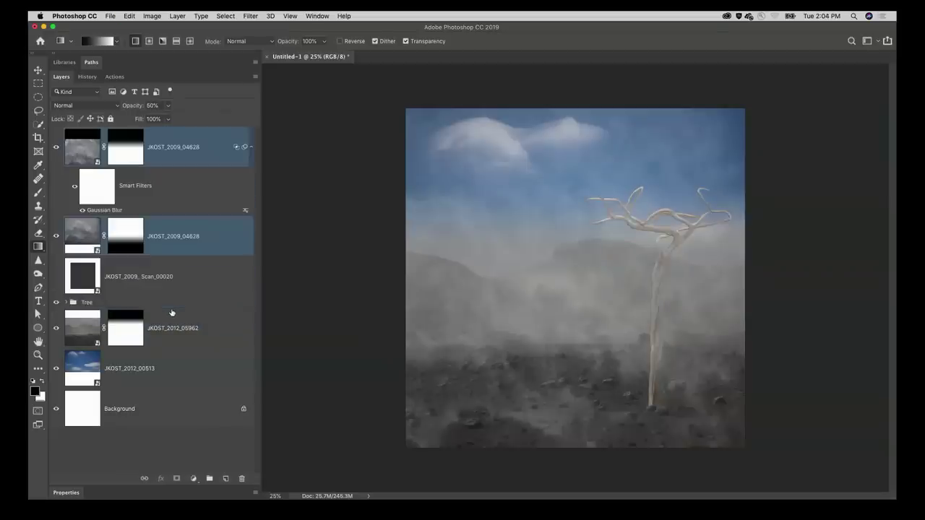
# - Show the JKOST_2009_ Scan_00020 texture layer scaled to about 145% to cover the canvas, and move it to the top of the layer stack
pyautogui.click(119, 273)
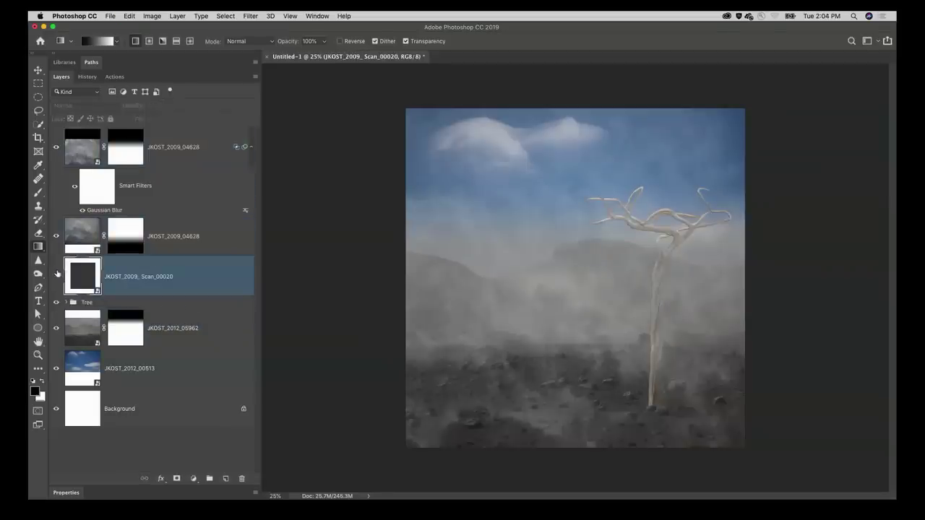
pyautogui.click(56, 276)
pyautogui.press('super+t')
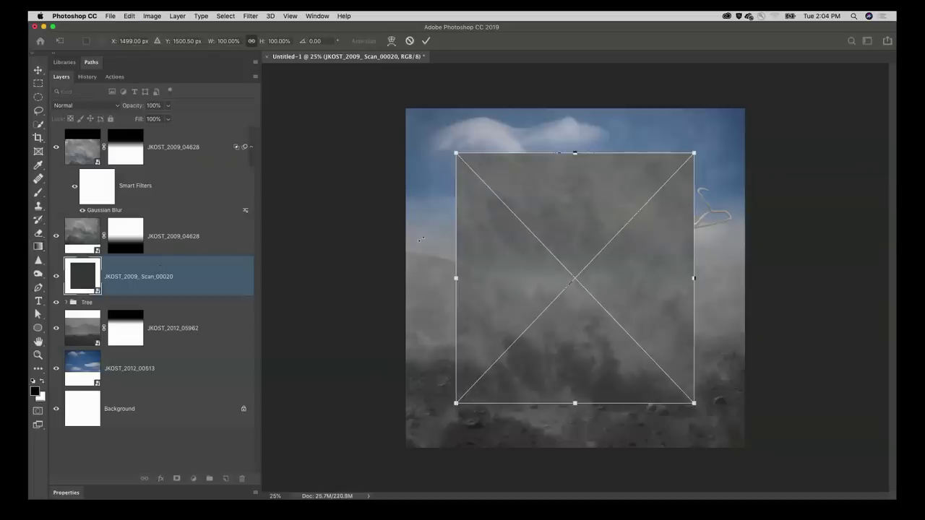
pyautogui.moveTo(455, 154); pyautogui.dragTo(395, 107)
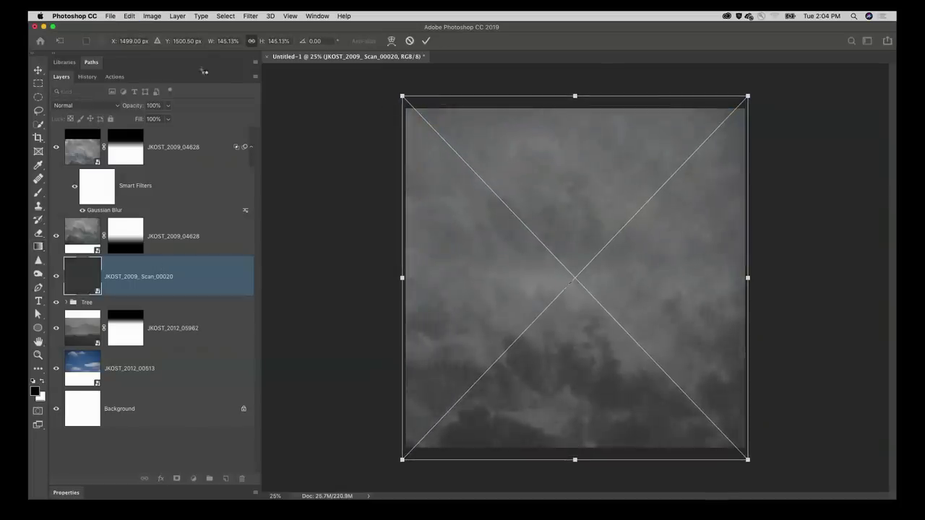
pyautogui.press('Return')
pyautogui.moveTo(140, 276); pyautogui.dragTo(133, 130)
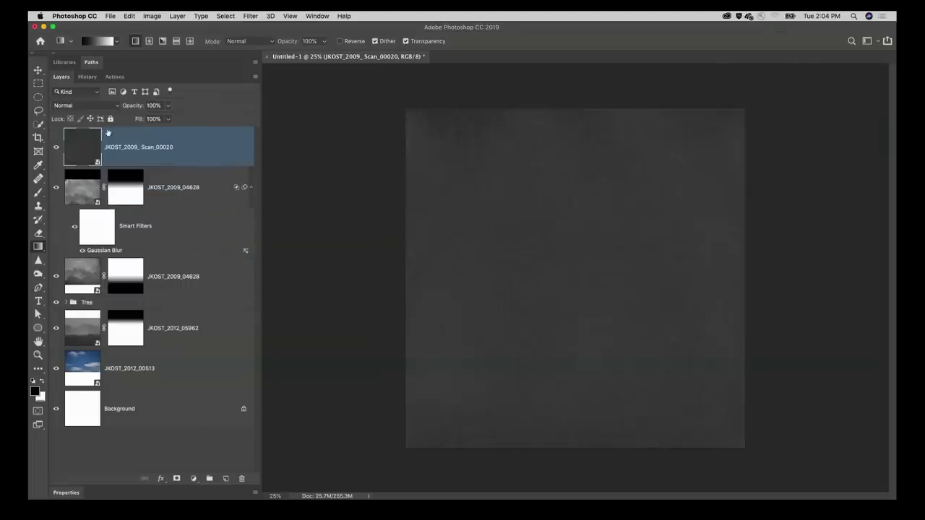
# - Examine the tree, mist and rocky ground at 100% with the texture layer hidden, and show the texture again
pyautogui.press('super+h')
pyautogui.press('super+1')
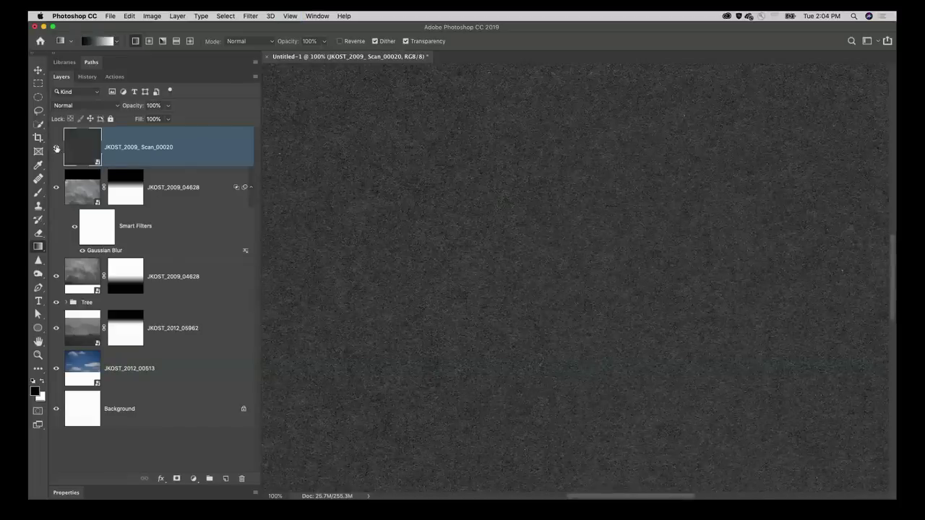
pyautogui.click(57, 152)
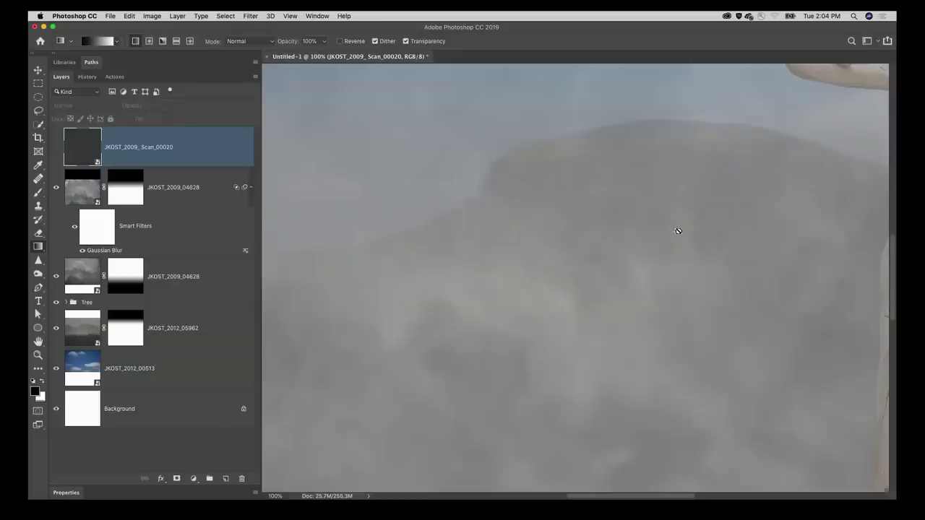
pyautogui.scroll(5, 671, 244)
pyautogui.hscroll(6, 671, 243)
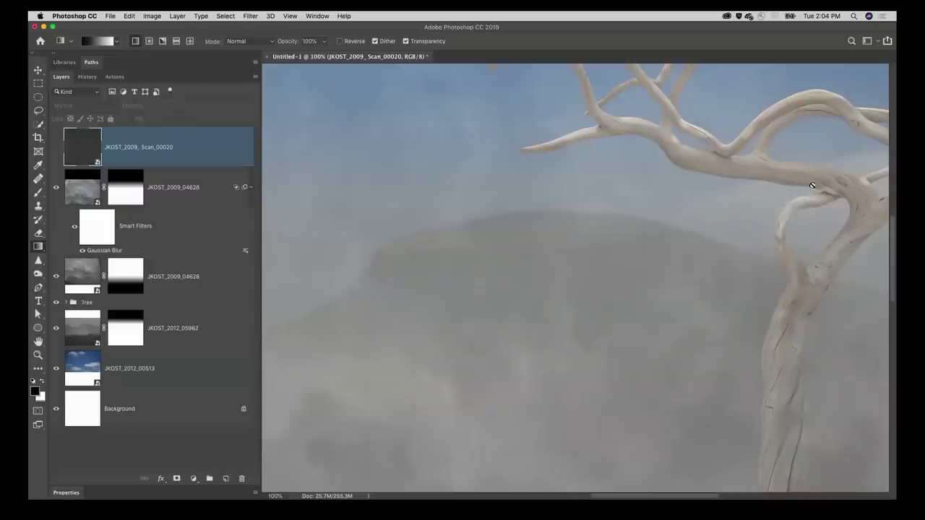
pyautogui.moveTo(527, 362); pyautogui.dragTo(490, 219)
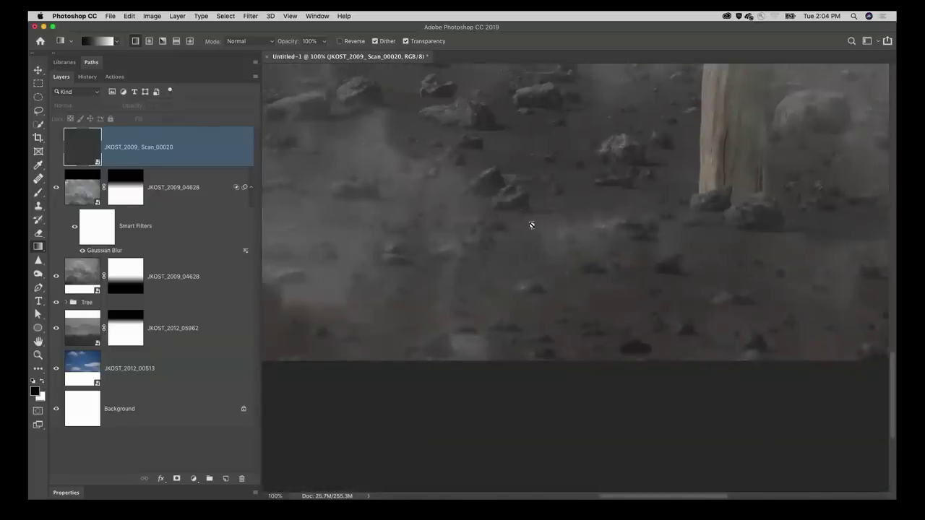
pyautogui.moveTo(490, 194); pyautogui.dragTo(484, 325)
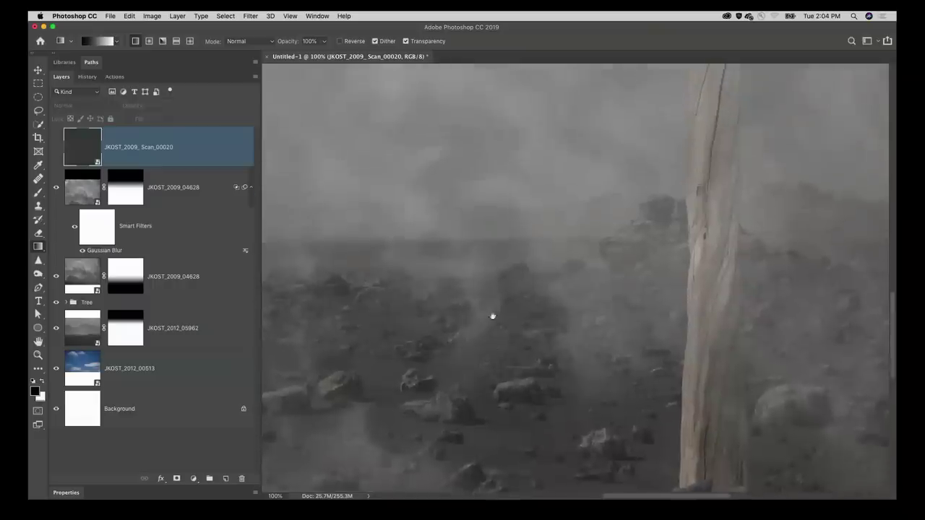
pyautogui.moveTo(533, 233); pyautogui.dragTo(535, 390)
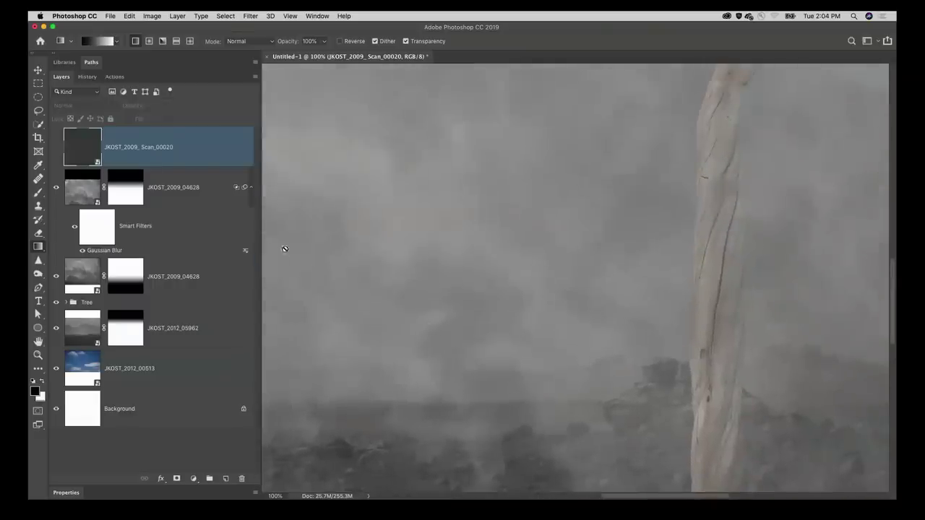
pyautogui.click(56, 147)
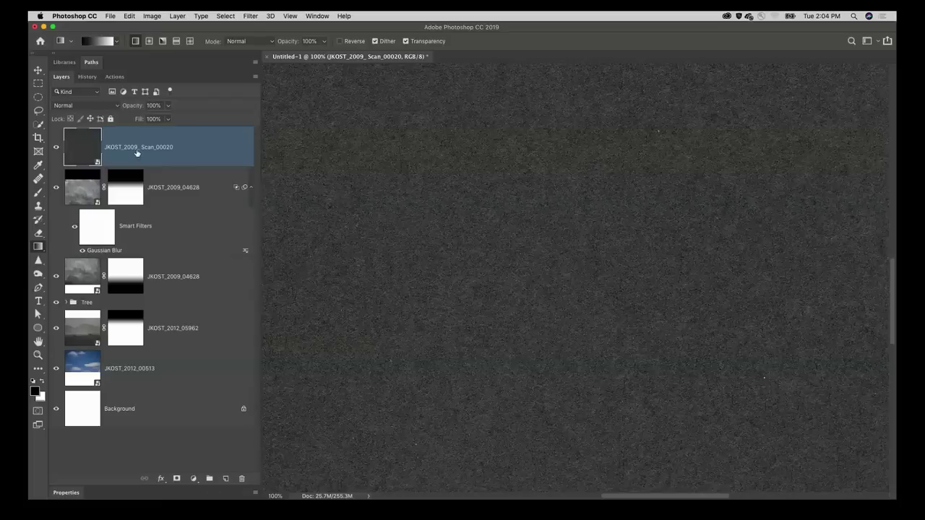
# - Blend the texture layer into the image with the Soft Light mode at 40% layer opacity
pyautogui.click(72, 107)
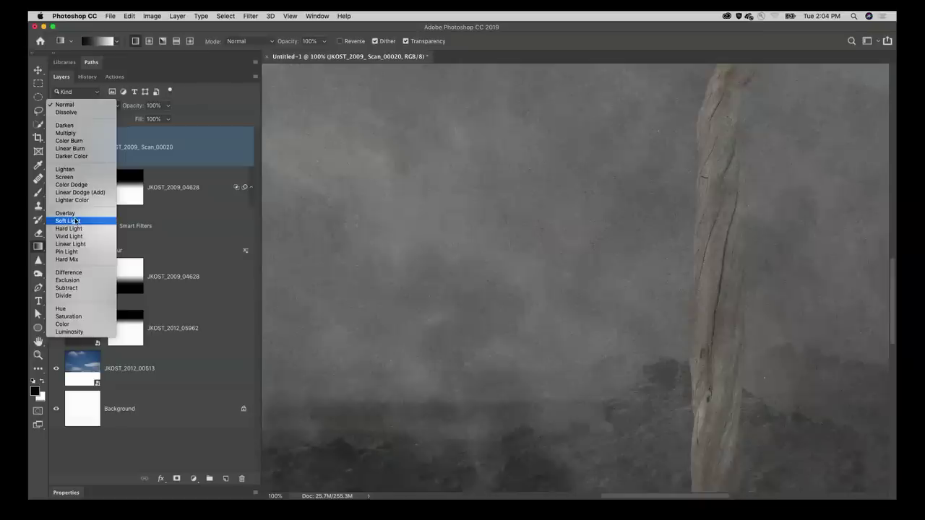
pyautogui.click(74, 220)
pyautogui.press('4')
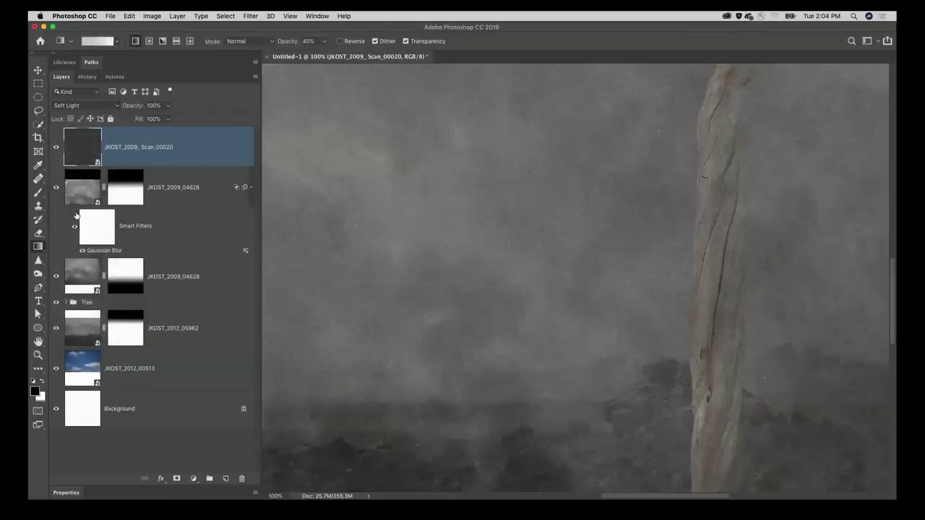
pyautogui.press('0')
pyautogui.press('v')
pyautogui.press('4')
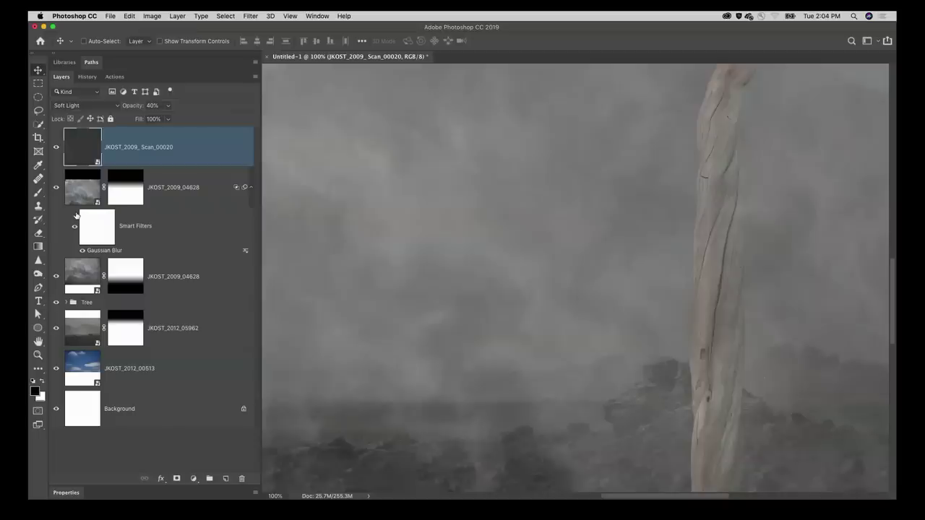
pyautogui.press('super+0')
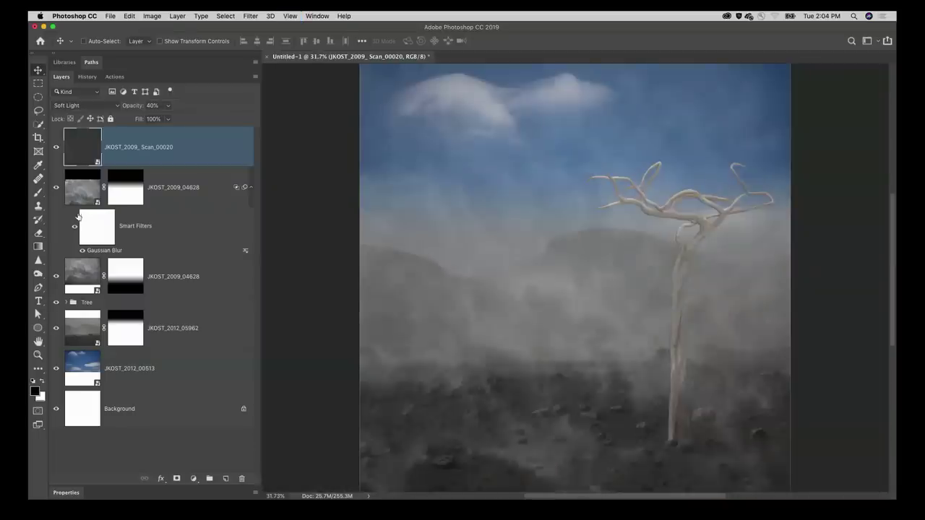
pyautogui.press('super+Tab')
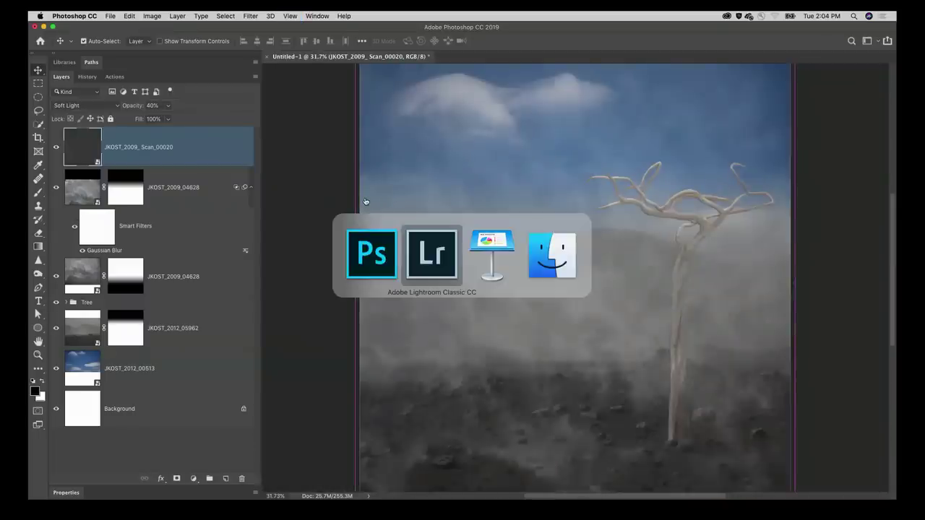
pyautogui.press('super+shift+Tab')
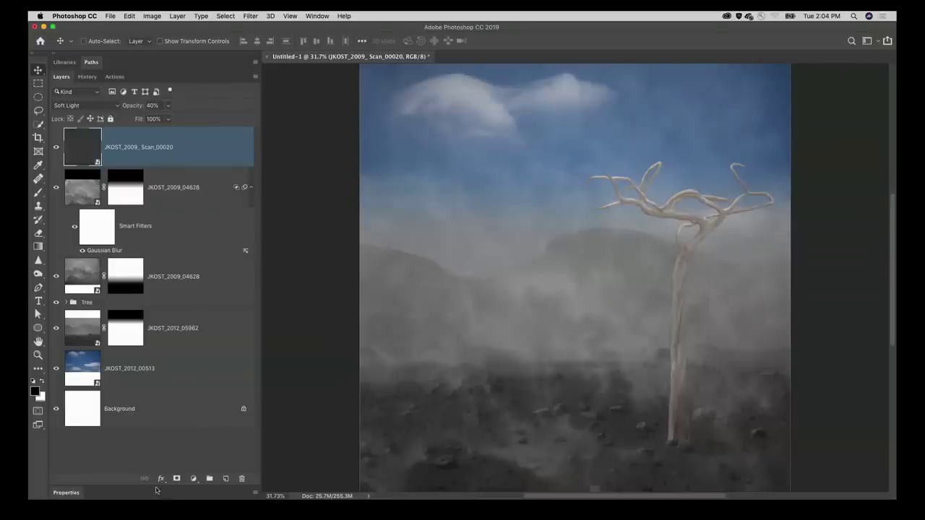
# - Add a Gradient Map adjustment layer above the texture layer and open its gradient for editing
pyautogui.click(193, 478)
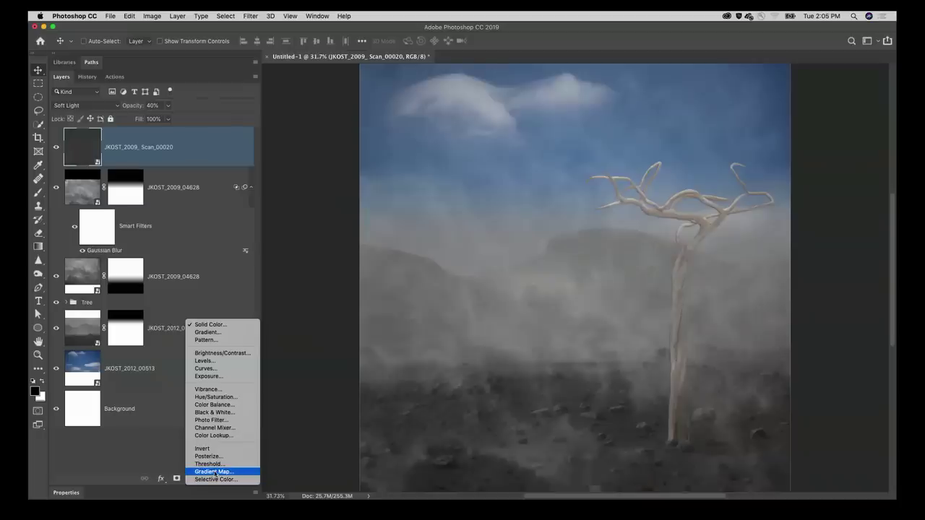
pyautogui.click(214, 473)
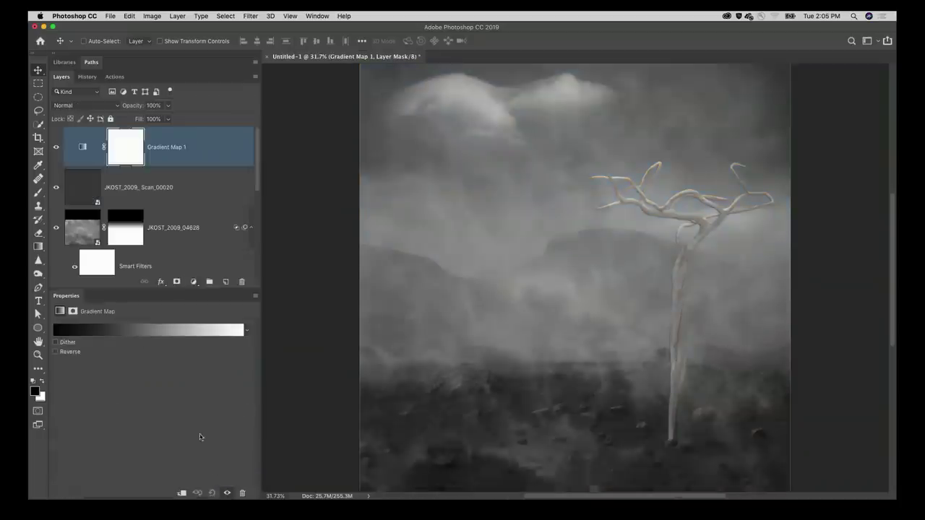
pyautogui.click(150, 332)
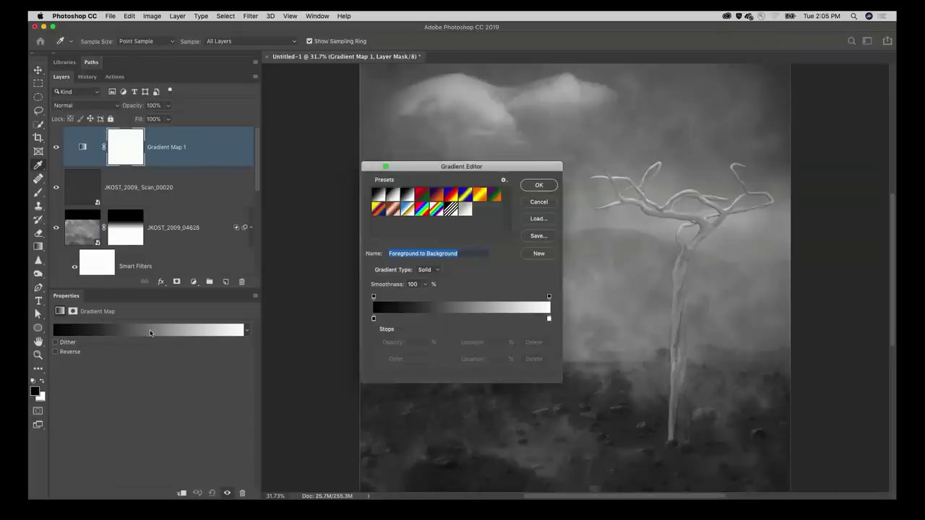
# - Try color presets such as Violet, Orange on the gradient map, and return to the Foreground to Background preset
pyautogui.click(426, 196)
pyautogui.click(436, 196)
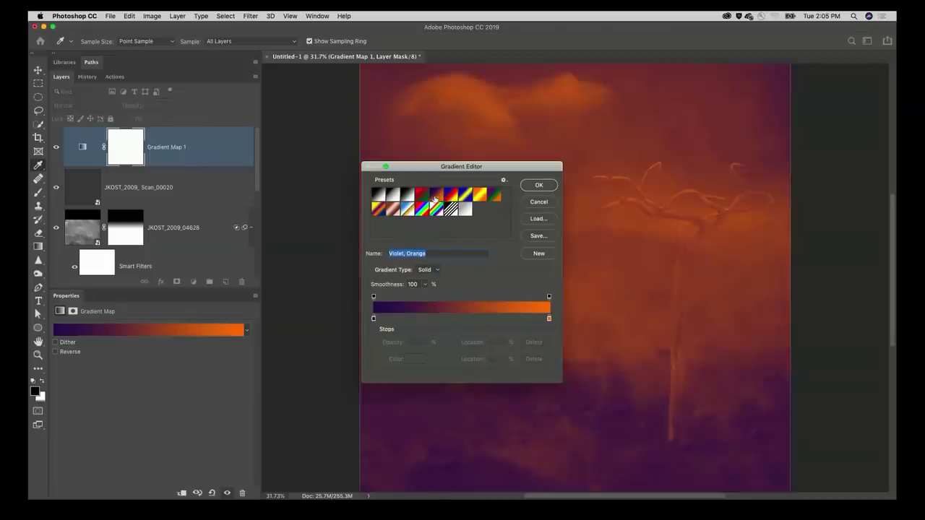
pyautogui.click(378, 195)
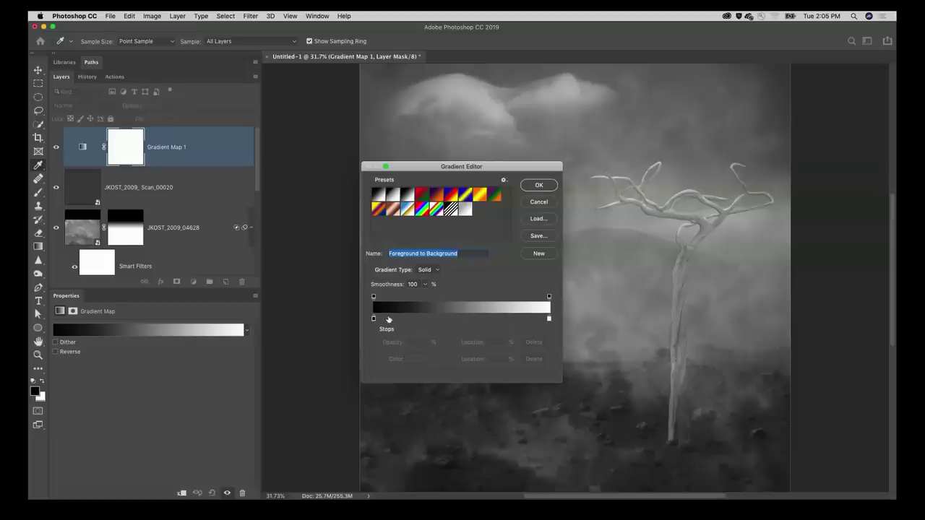
# - Add a dark brown (#211a12) color stop at 9% to the gradient, and set the Gradient Map layer's opacity to 60%
pyautogui.click(389, 318)
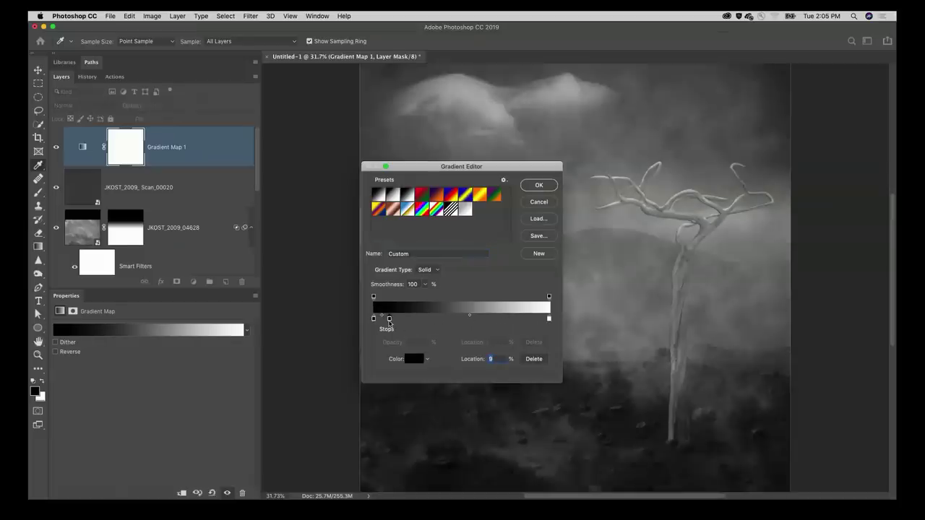
pyautogui.doubleClick(390, 318)
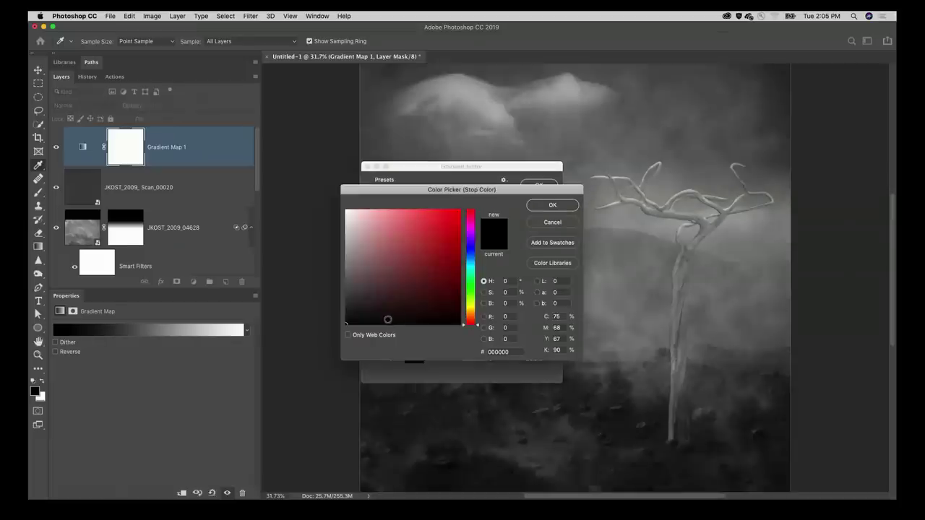
pyautogui.click(358, 311)
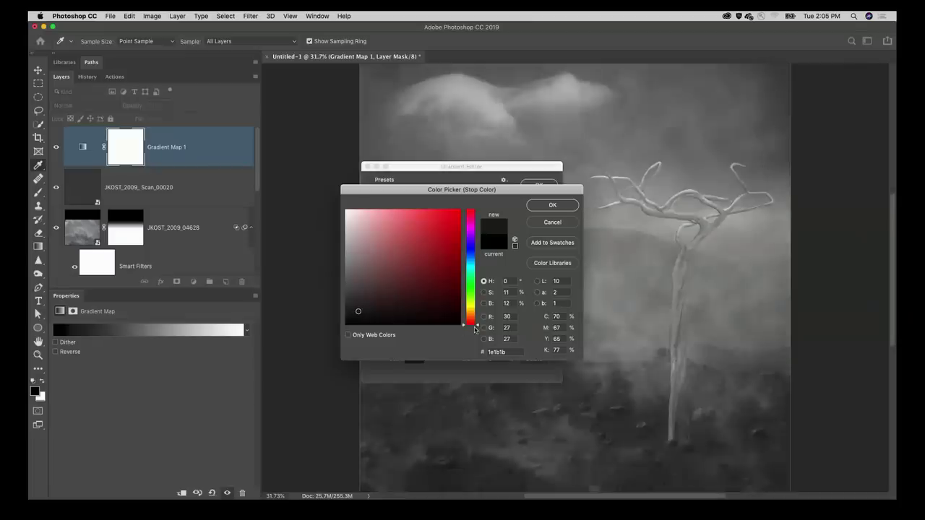
pyautogui.moveTo(477, 325); pyautogui.dragTo(478, 315)
pyautogui.click(386, 311)
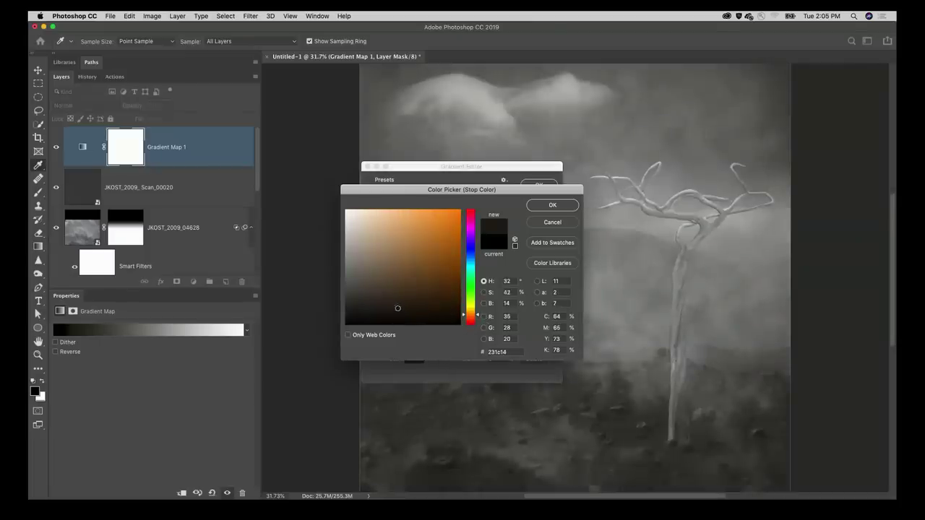
pyautogui.click(403, 310)
pyautogui.moveTo(403, 310)
pyautogui.mouseDown()
pyautogui.moveTo(423, 281)
pyautogui.moveTo(453, 264)
pyautogui.moveTo(417, 300)
pyautogui.moveTo(461, 286)
pyautogui.moveTo(385, 299)
pyautogui.mouseUp()
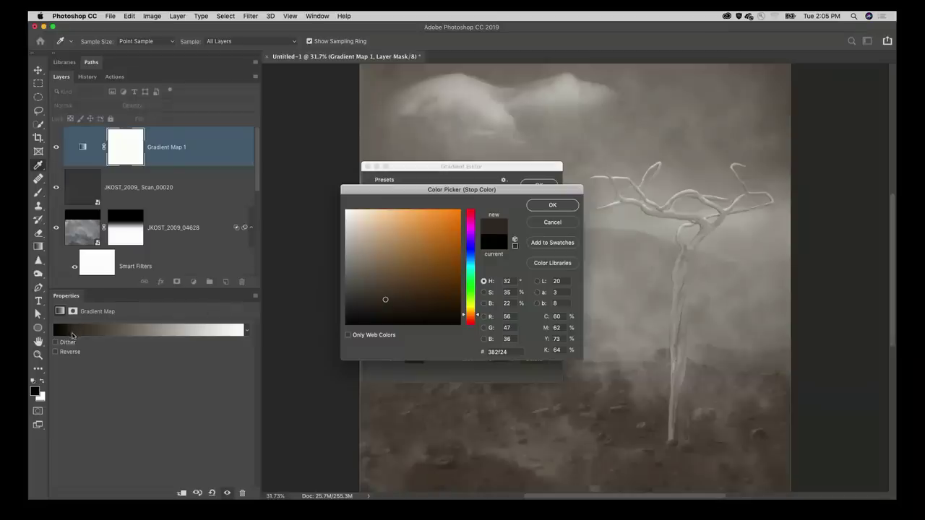
pyautogui.click(397, 310)
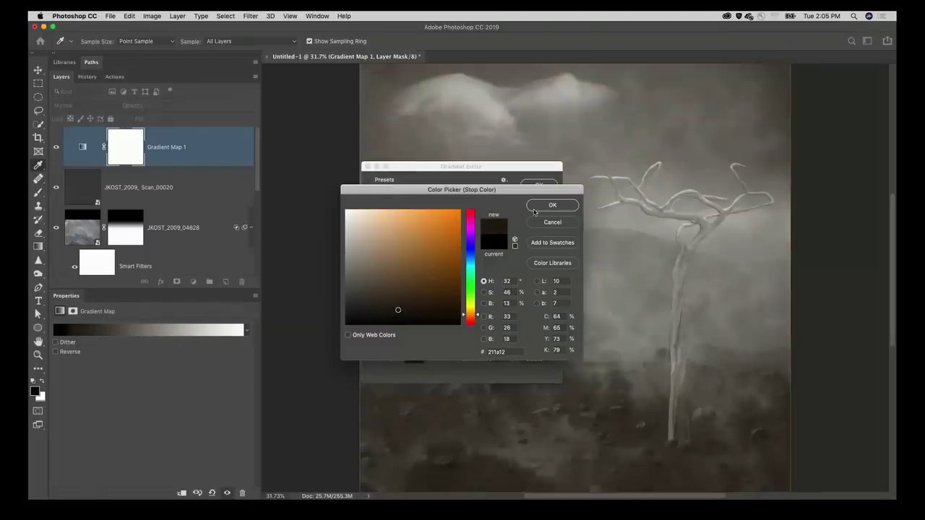
pyautogui.click(542, 208)
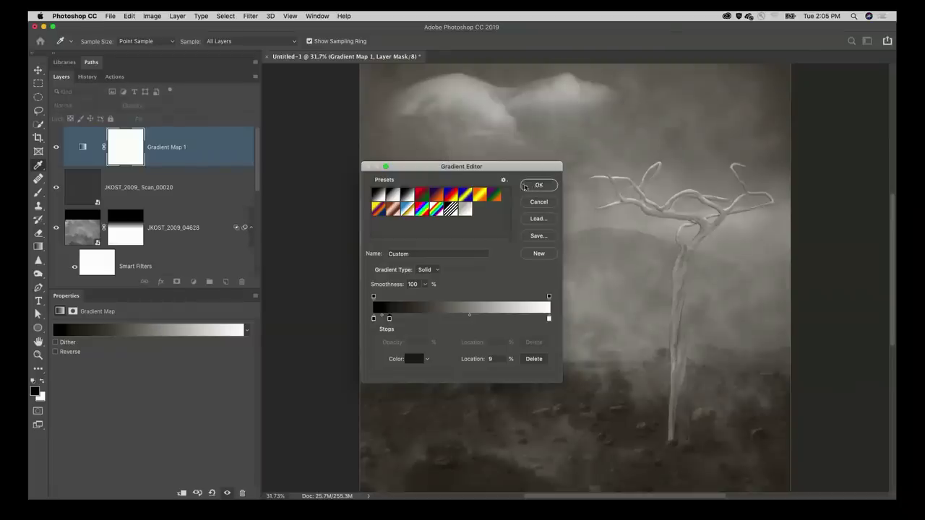
pyautogui.click(526, 186)
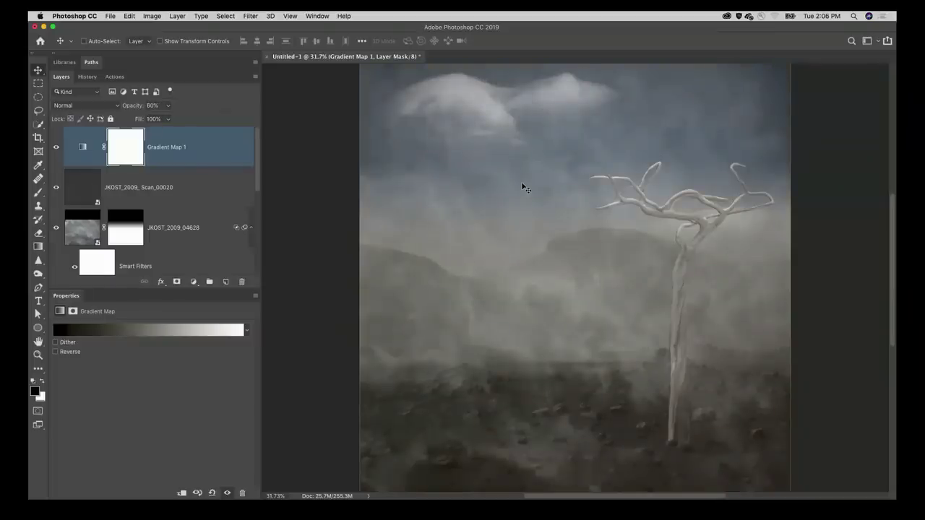
# - Move the blue sky layer JKOST_2012_00513 slightly down, to about Y -0.97 in
pyautogui.scroll(-5, 210, 235)
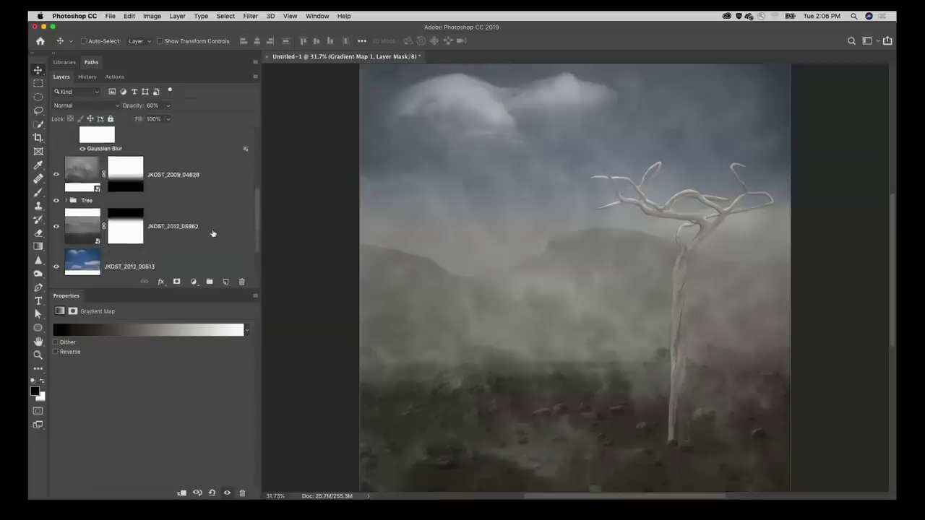
pyautogui.click(178, 224)
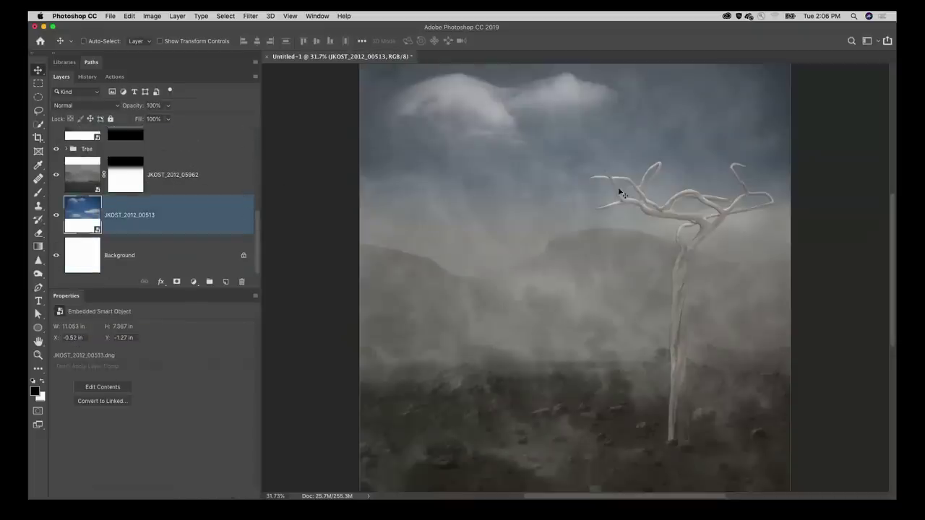
pyautogui.moveTo(549, 192); pyautogui.dragTo(549, 204)
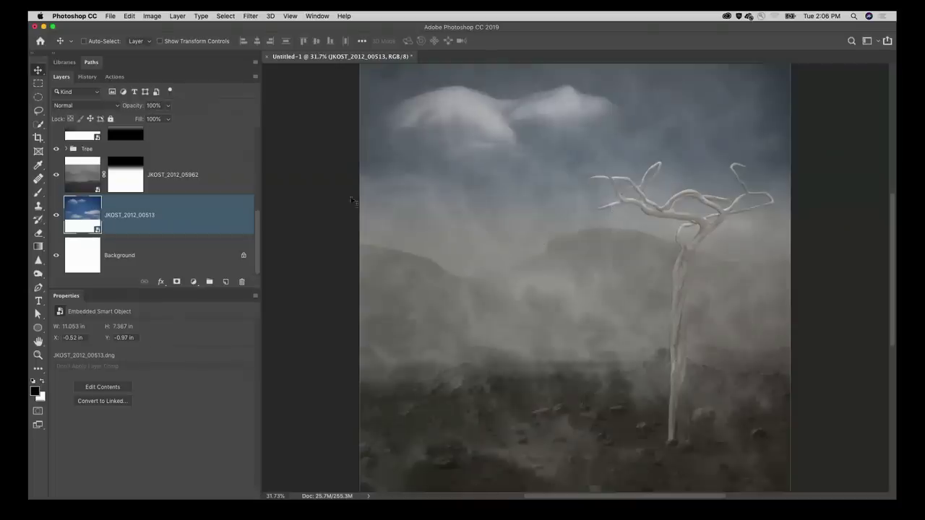
# - Enable Remove Chromatic Aberration and profile corrections in Camera Raw for the blue sky smart object JKOST_2012_00513
pyautogui.doubleClick(76, 215)
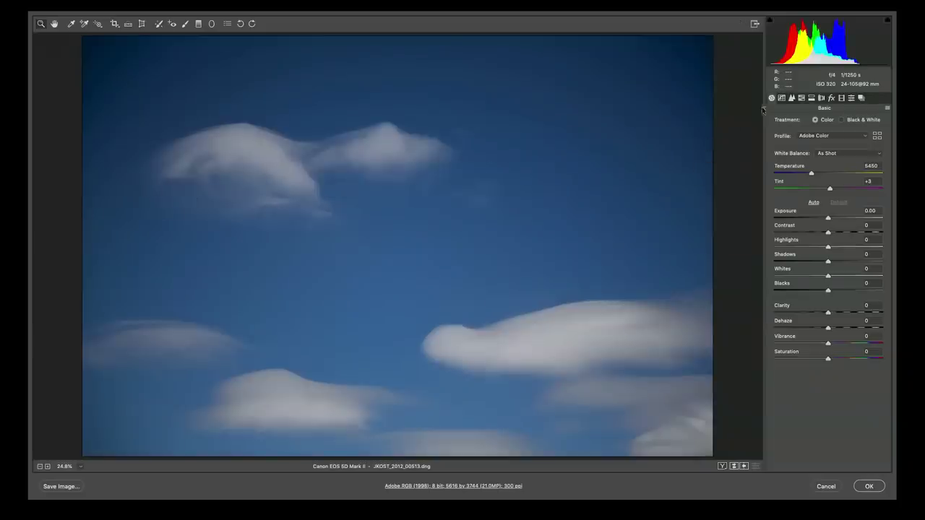
pyautogui.click(821, 98)
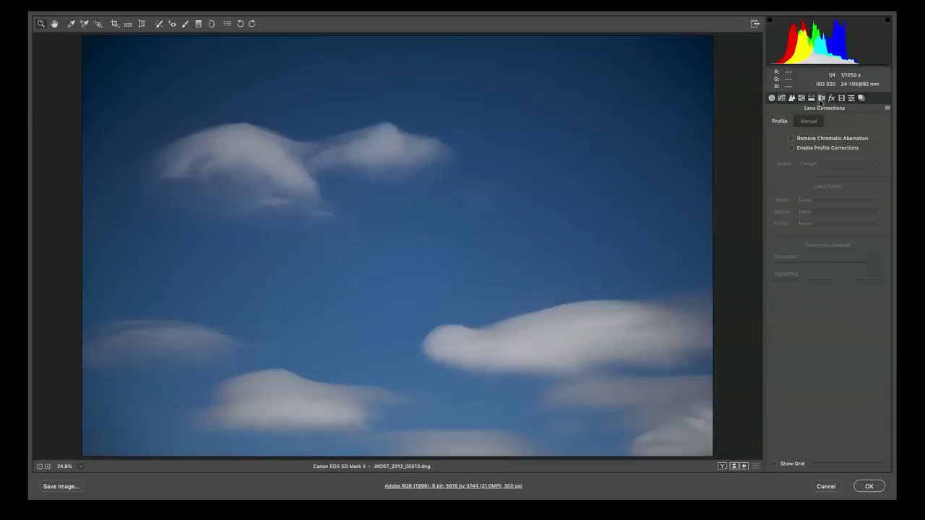
pyautogui.click(811, 139)
pyautogui.click(812, 148)
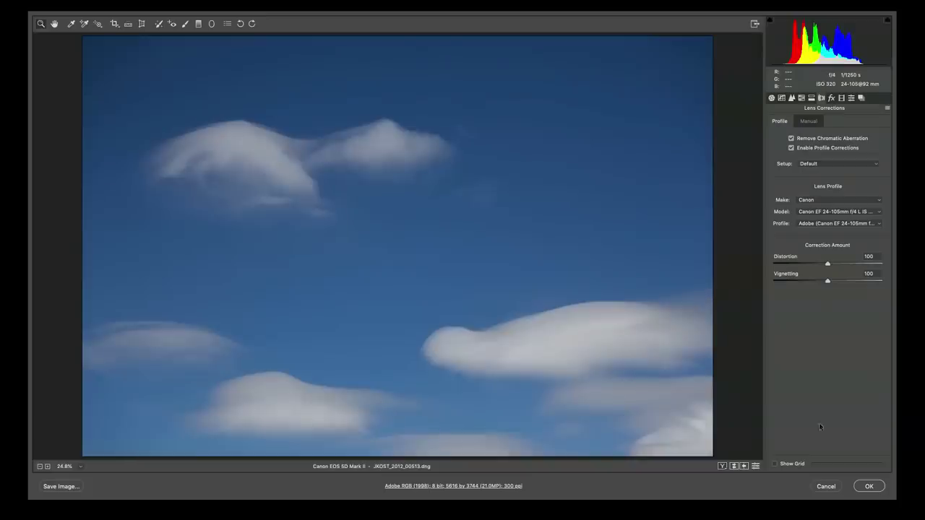
pyautogui.click(869, 486)
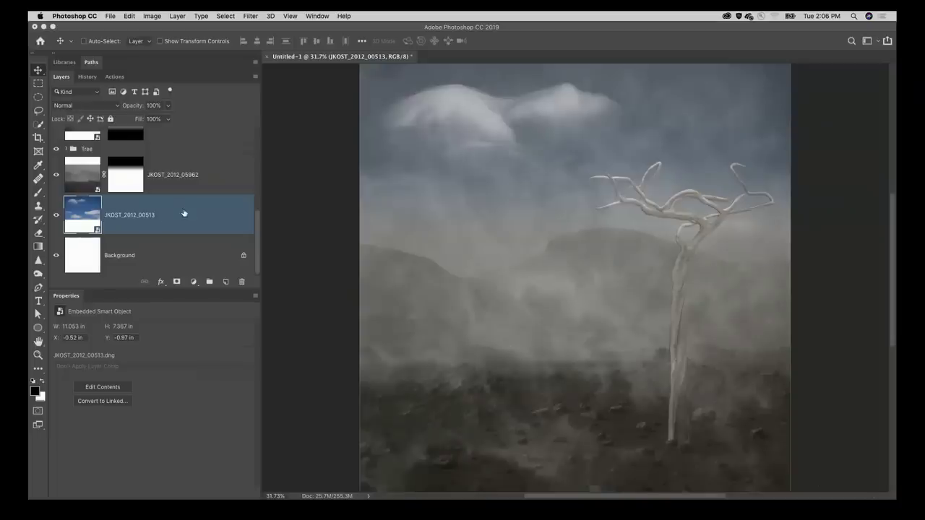
# - Switch to Lightroom and open the original Bulb_Path_0258902 image in Photoshop, leaving its missing fonts unresolved
pyautogui.press('super+Tab')
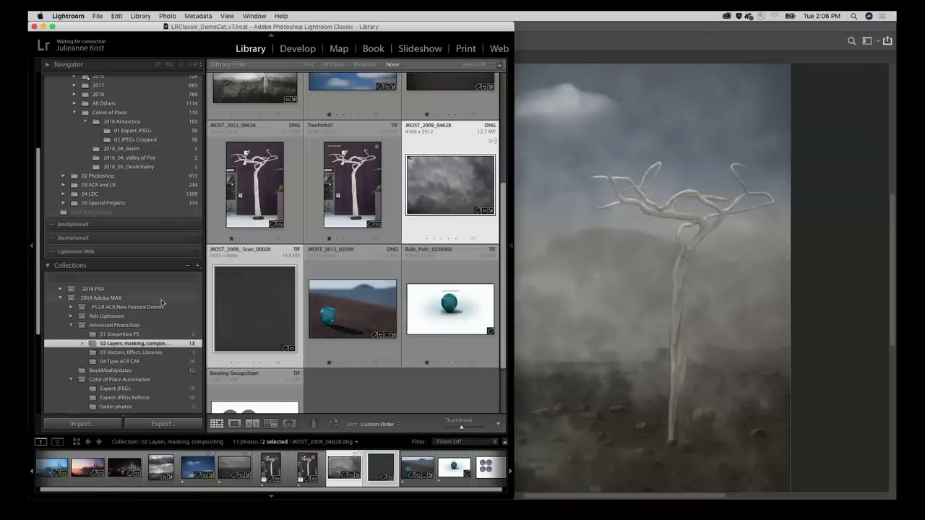
pyautogui.click(470, 315)
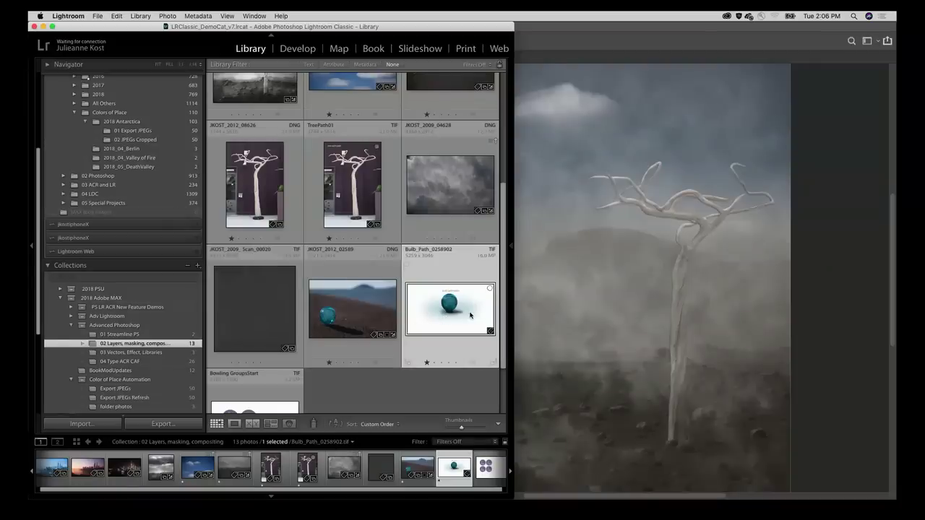
pyautogui.press('super+e')
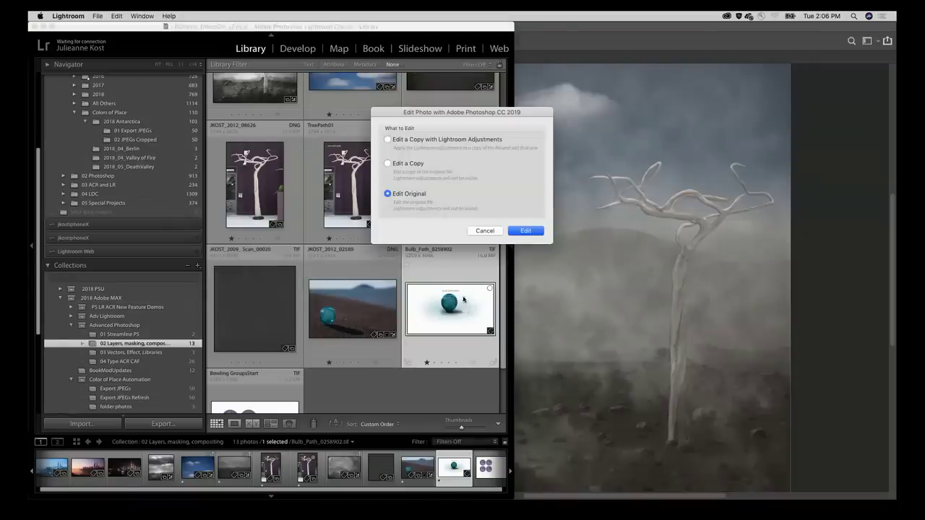
pyautogui.click(518, 232)
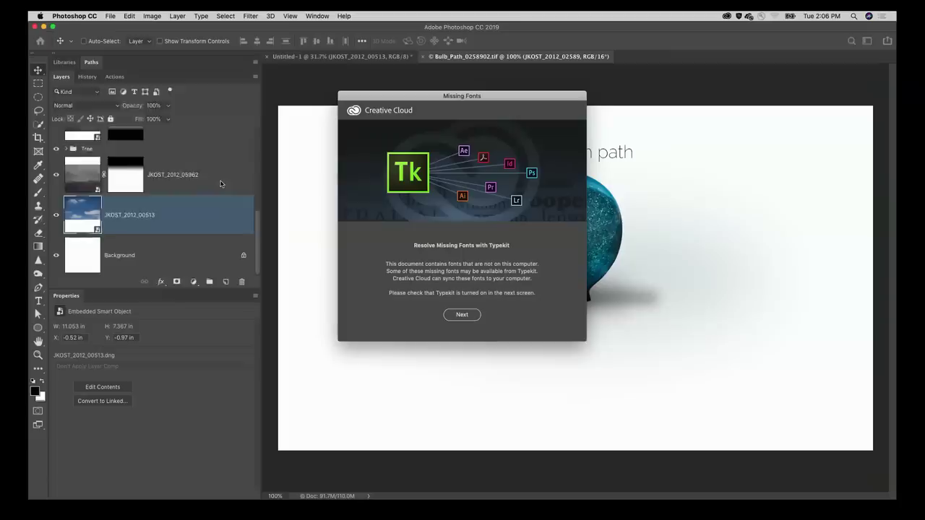
pyautogui.click(467, 315)
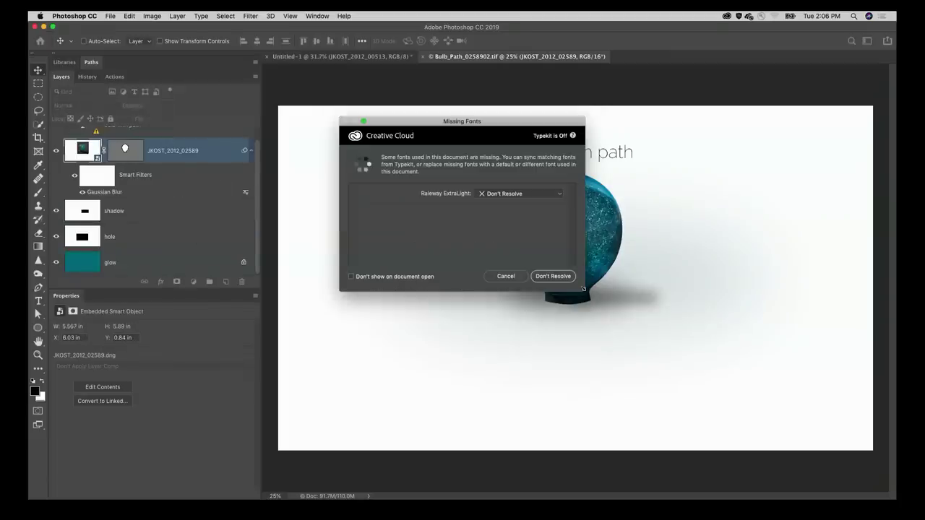
pyautogui.click(553, 276)
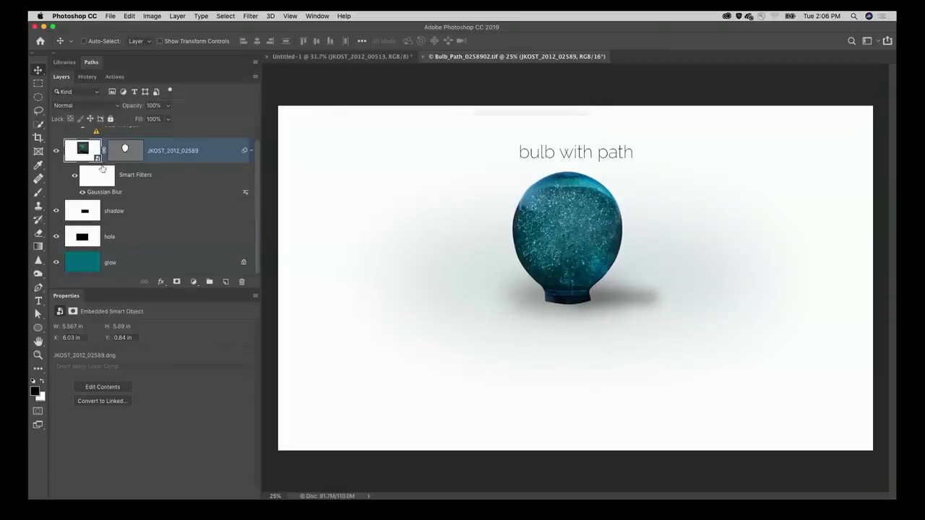
# - Delete the "bulb with path" text layer from the bulb document
pyautogui.scroll(1, 144, 153)
pyautogui.click(132, 139)
pyautogui.press('Delete')
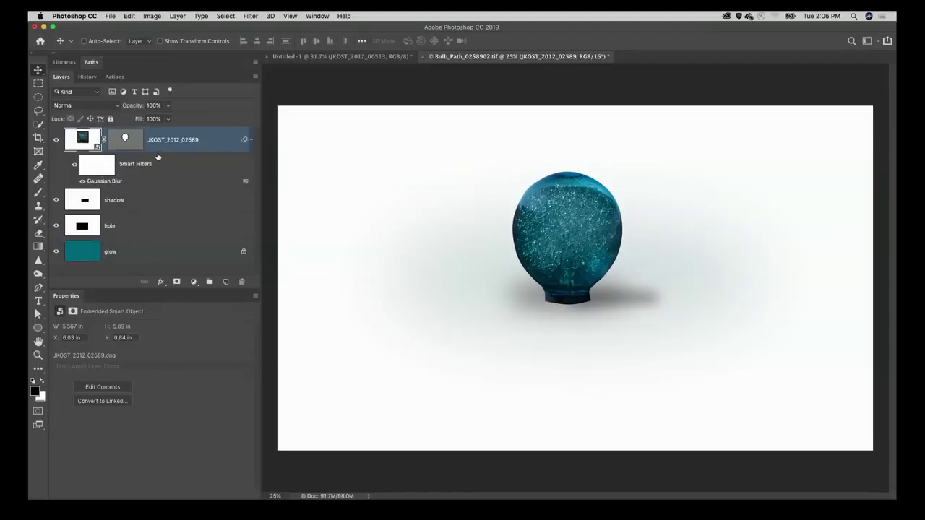
# - View the bulb's source photo JKOST_2012_02589 enlarged in Lightroom, and return to the bulb document in Photoshop
pyautogui.press('super+Tab')
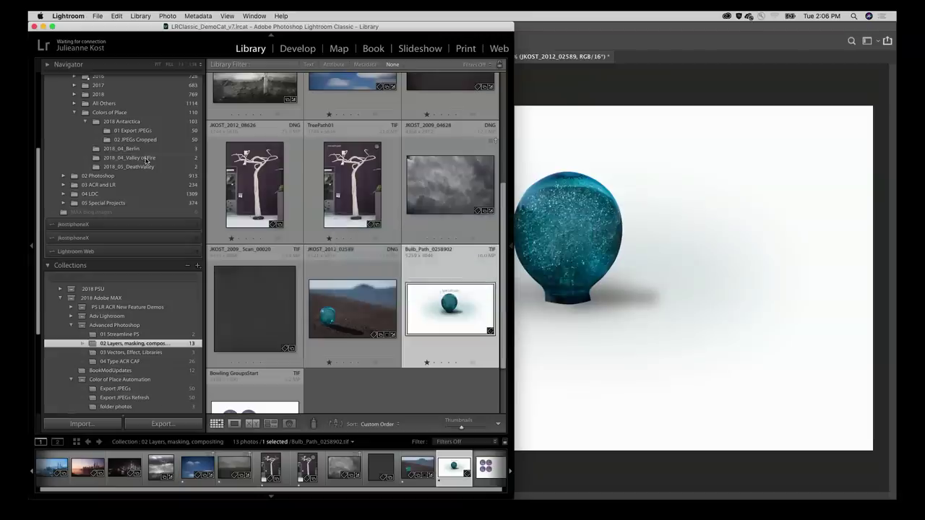
pyautogui.doubleClick(342, 320)
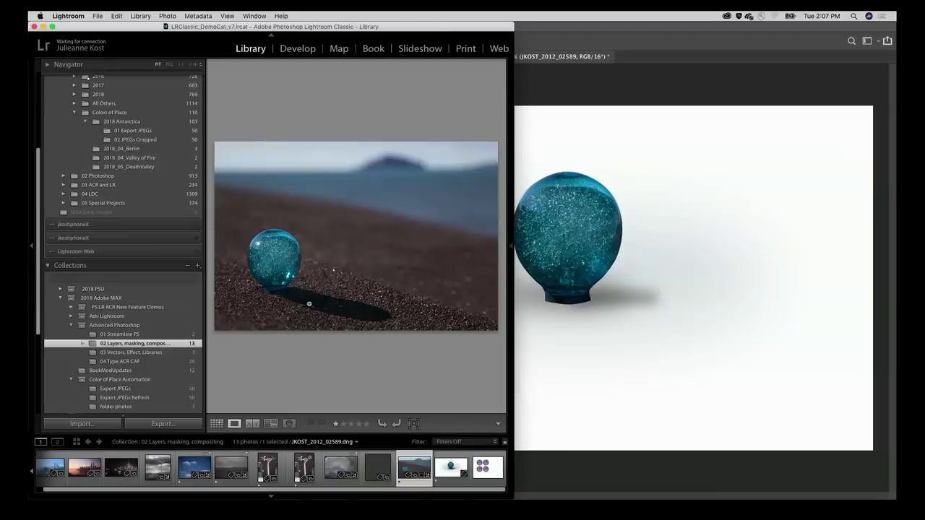
pyautogui.press('g')
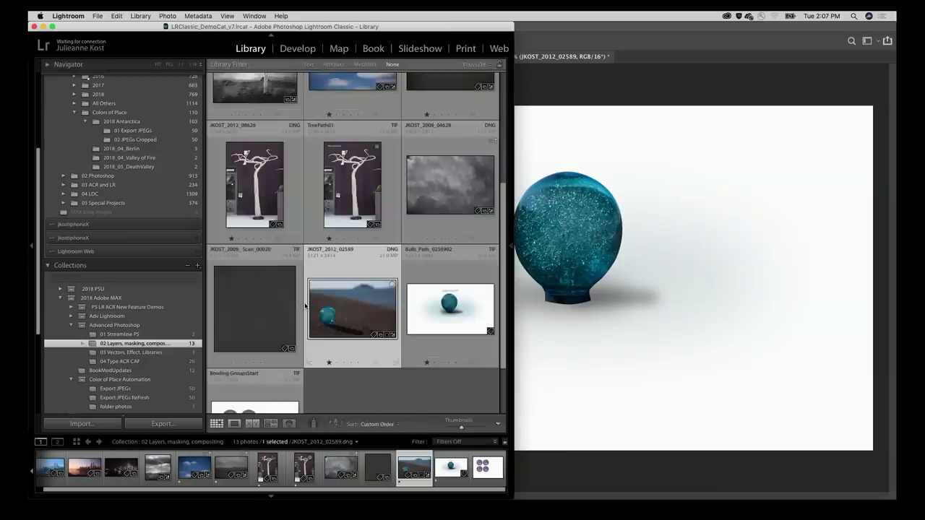
pyautogui.press('super+Tab')
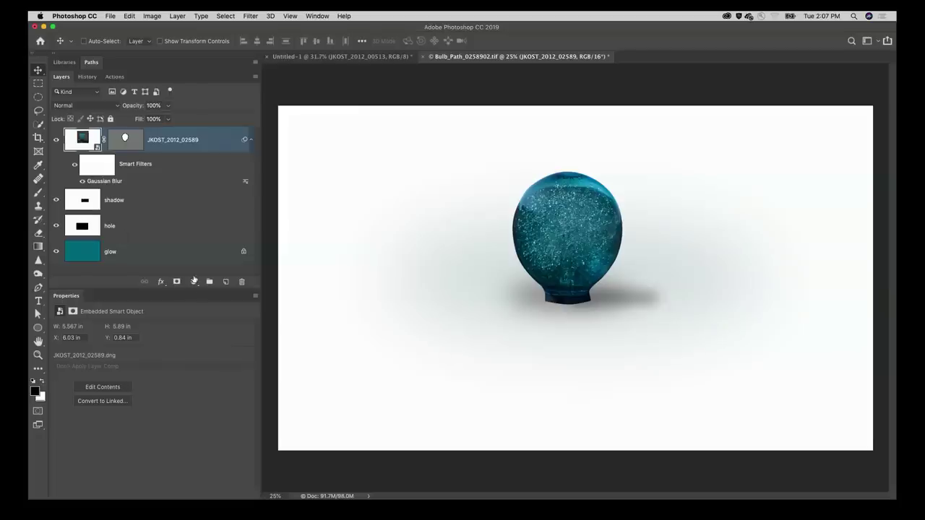
# - Group the JKOST_2012_02589, shadow, hole and glow layers and name the group Bulb
pyautogui.keyDown('super'); pyautogui.click(180, 249); pyautogui.keyUp('super')
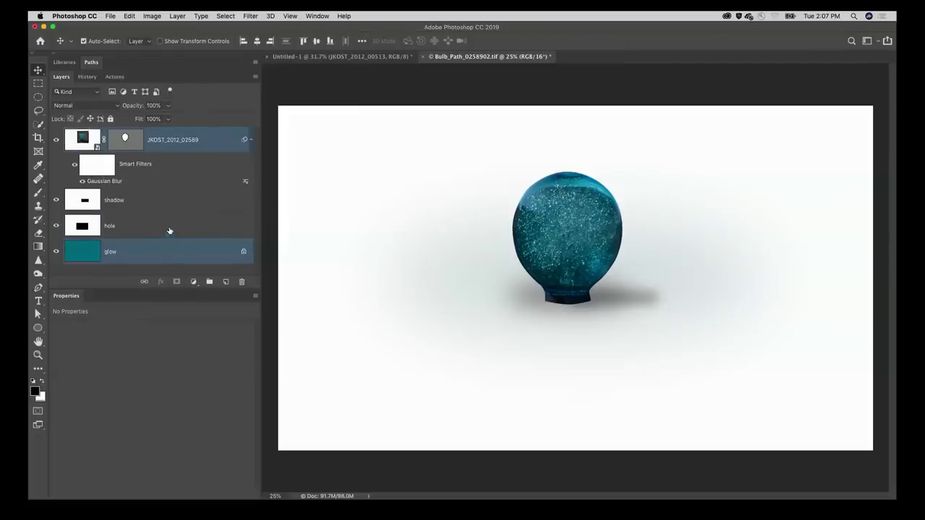
pyautogui.keyDown('super'); pyautogui.click(169, 227); pyautogui.keyUp('super')
pyautogui.keyDown('super'); pyautogui.click(159, 200); pyautogui.keyUp('super')
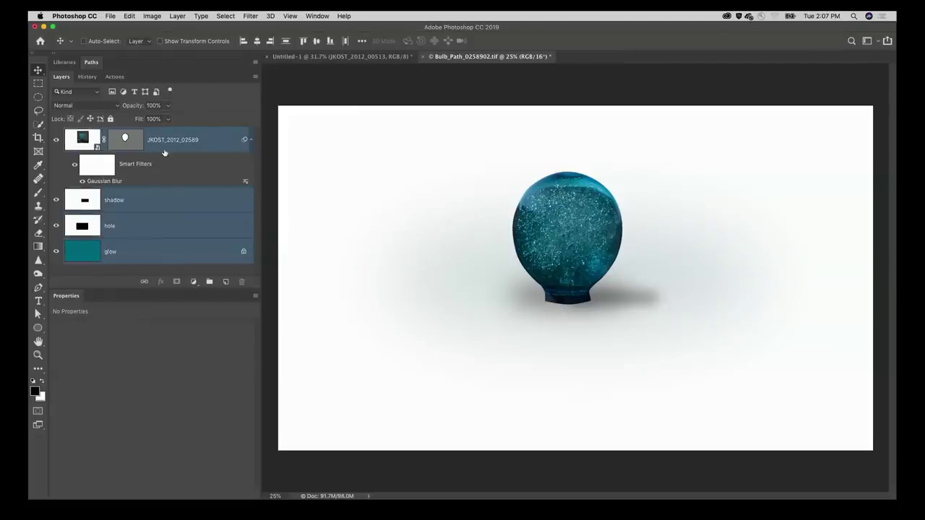
pyautogui.press('super+g')
pyautogui.doubleClick(92, 133)
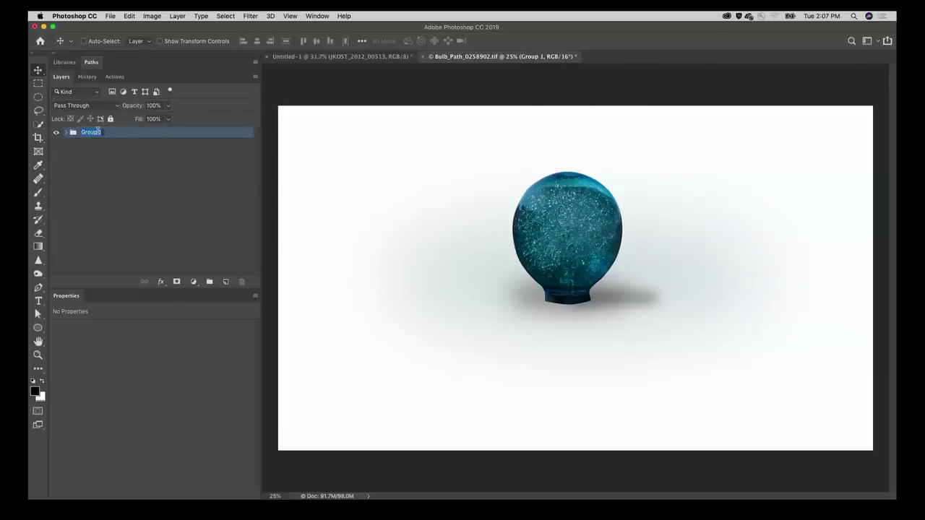
pyautogui.write('Bulb')
pyautogui.press('Return')
# - Copy the Bulb group into the Untitled-1 composite, and close the bulb document without saving
pyautogui.moveTo(99, 132); pyautogui.dragTo(763, 271)
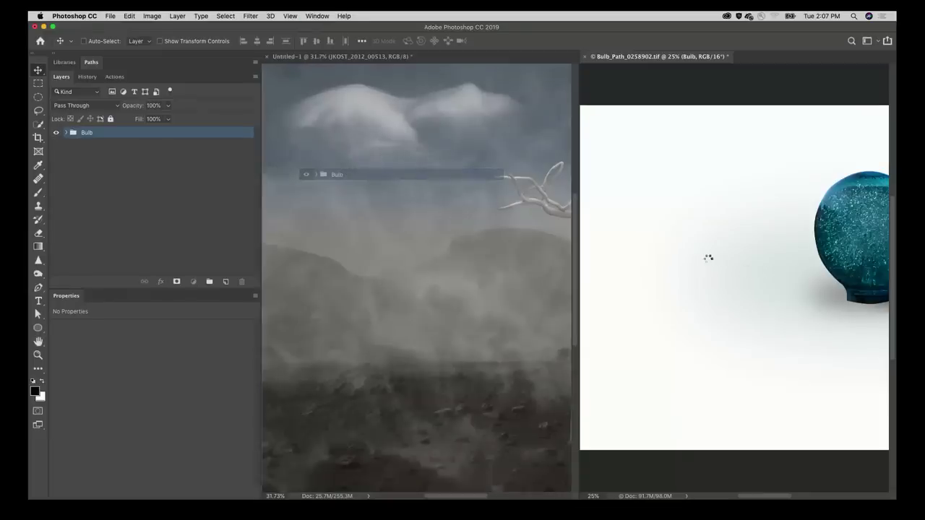
pyautogui.moveTo(708, 258); pyautogui.dragTo(708, 260)
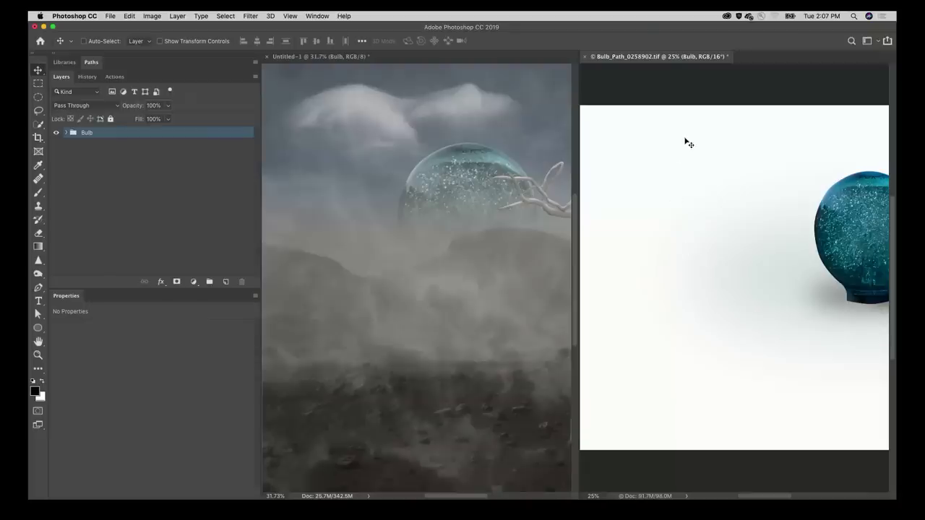
pyautogui.press('super+w')
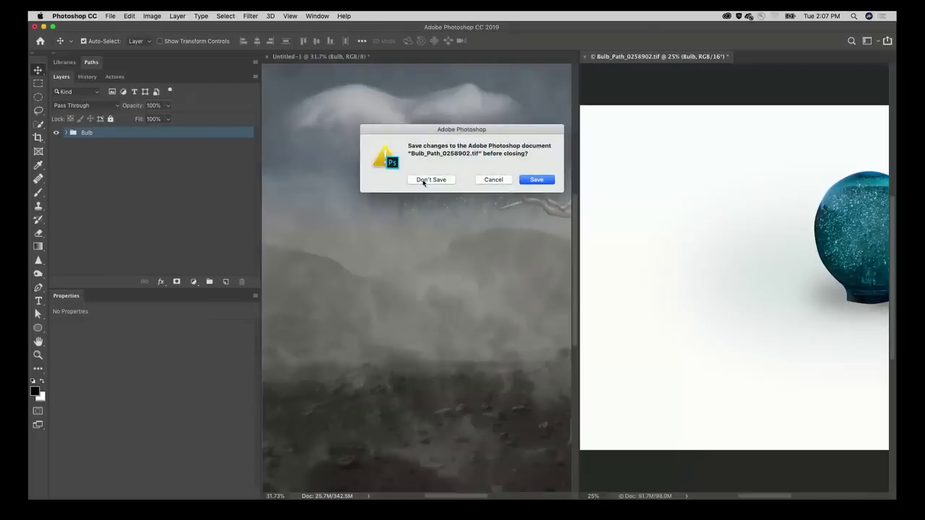
pyautogui.click(428, 179)
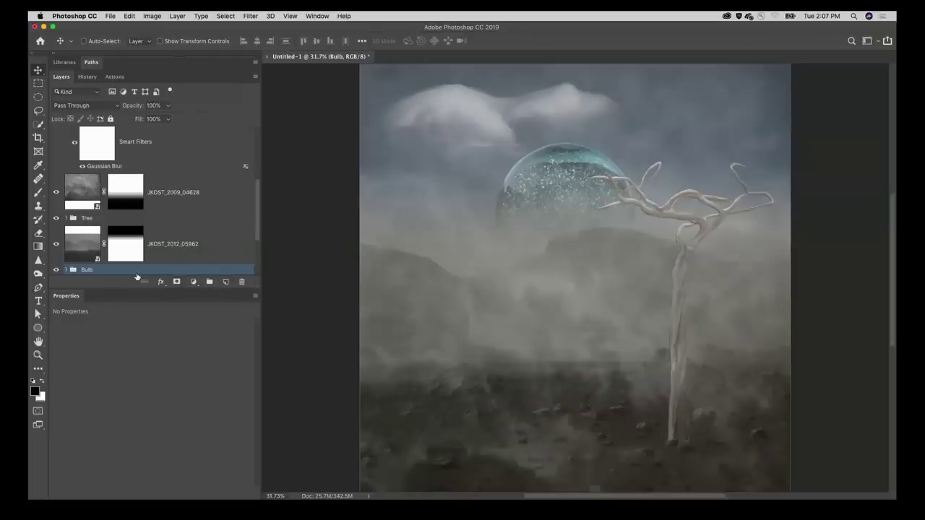
# - Move the Bulb group to the top of the layer stack, above Gradient Map 1, and convert it to a Smart Object
pyautogui.scroll(-5, 137, 275)
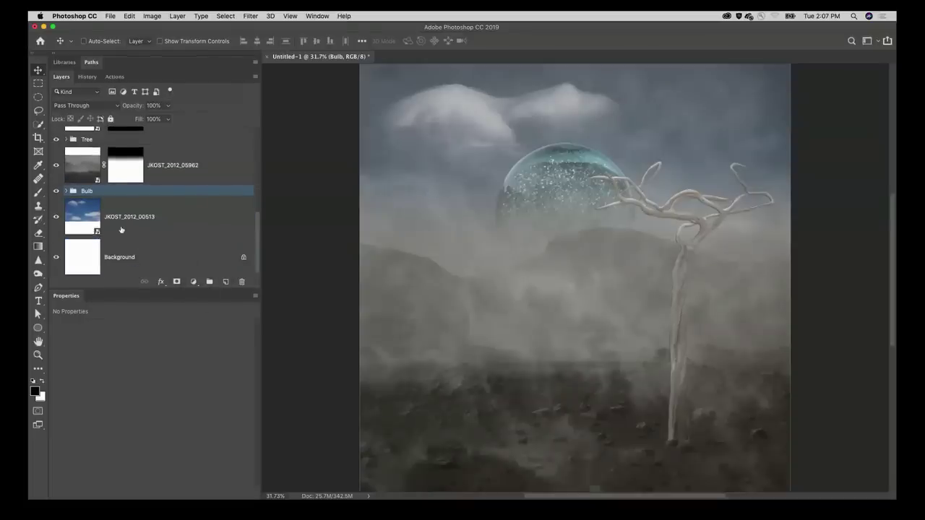
pyautogui.doubleClick(72, 297)
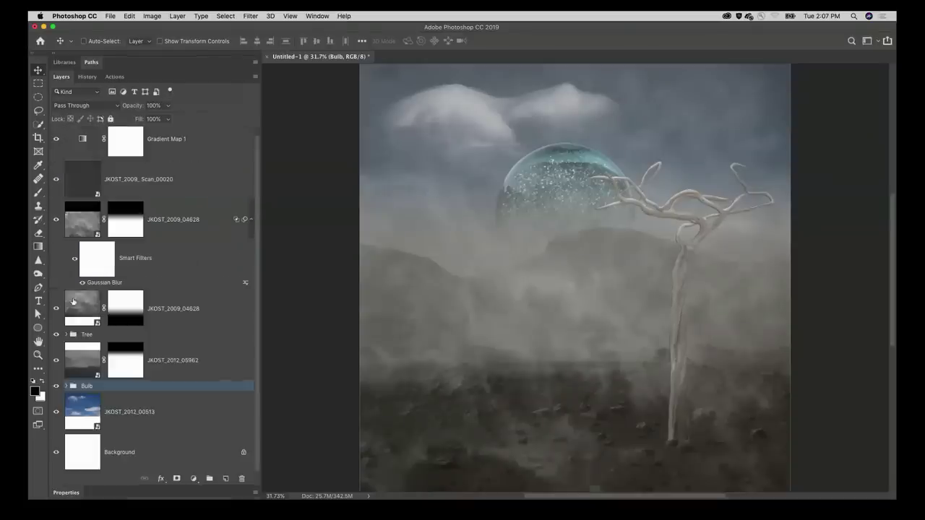
pyautogui.moveTo(104, 387); pyautogui.dragTo(114, 133)
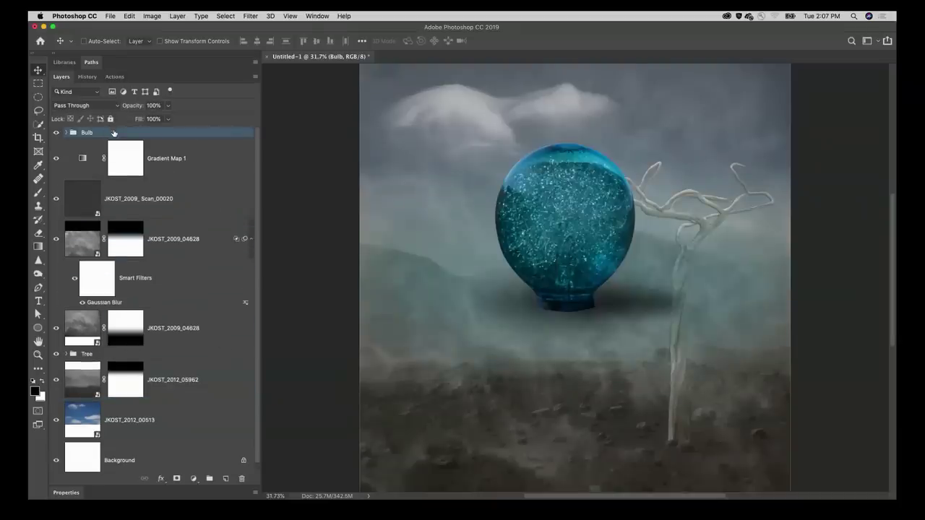
pyautogui.press('super')
pyautogui.rightClick(106, 133)
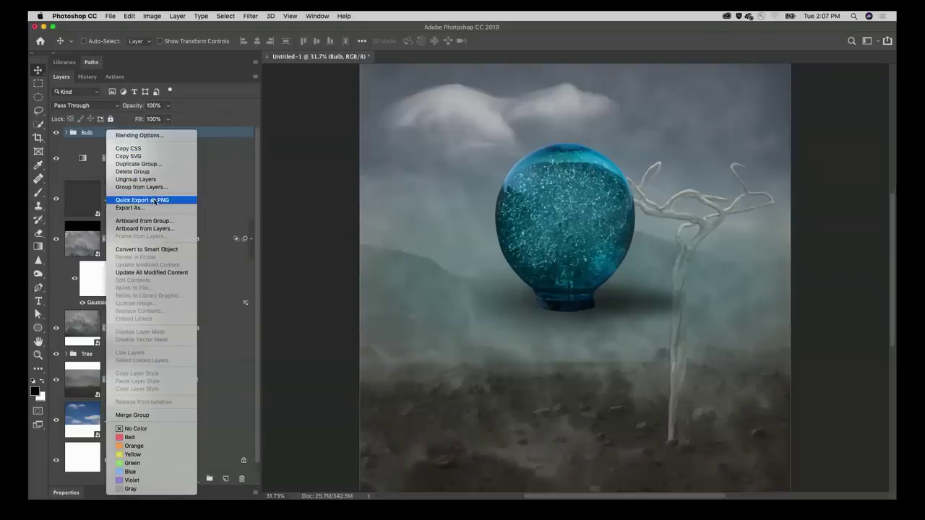
pyautogui.click(179, 250)
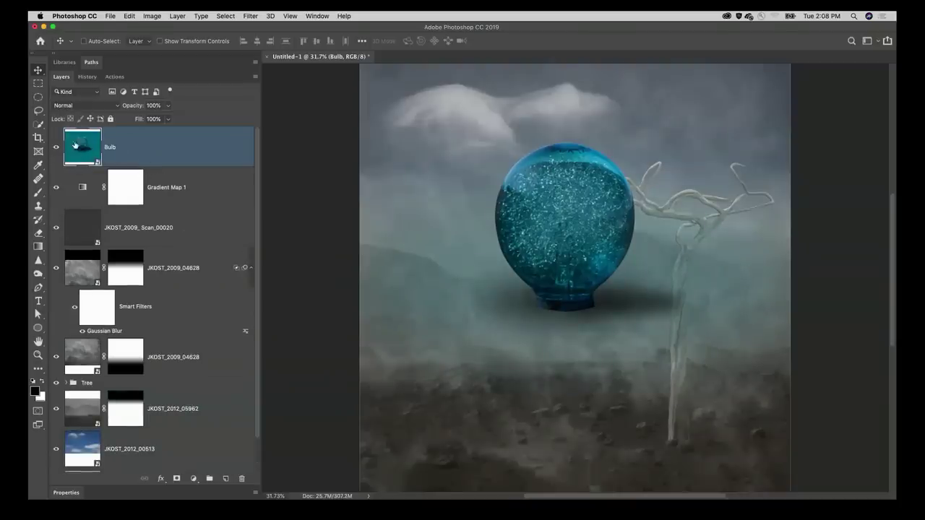
# - Scale the Bulb smart object to about 6.15% and place it on the ground in the image's lower-left corner
pyautogui.press('super+t')
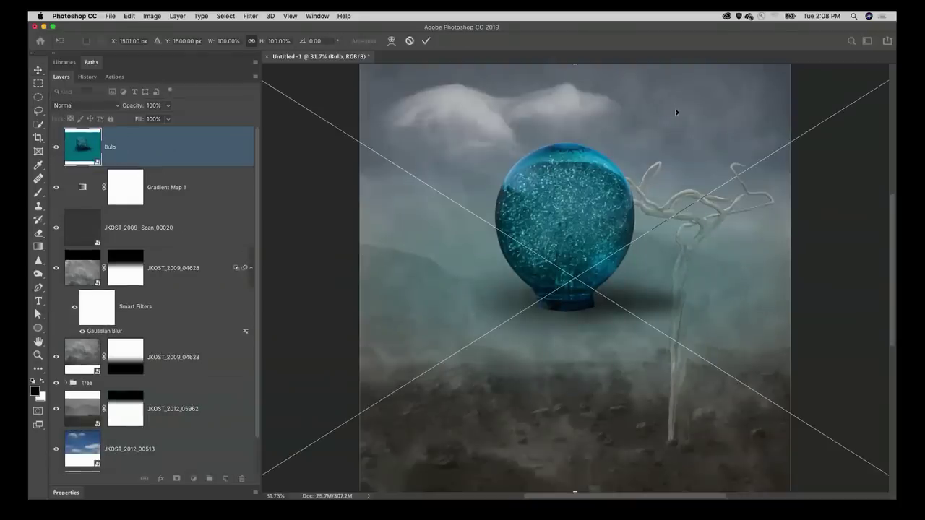
pyautogui.press('super+0')
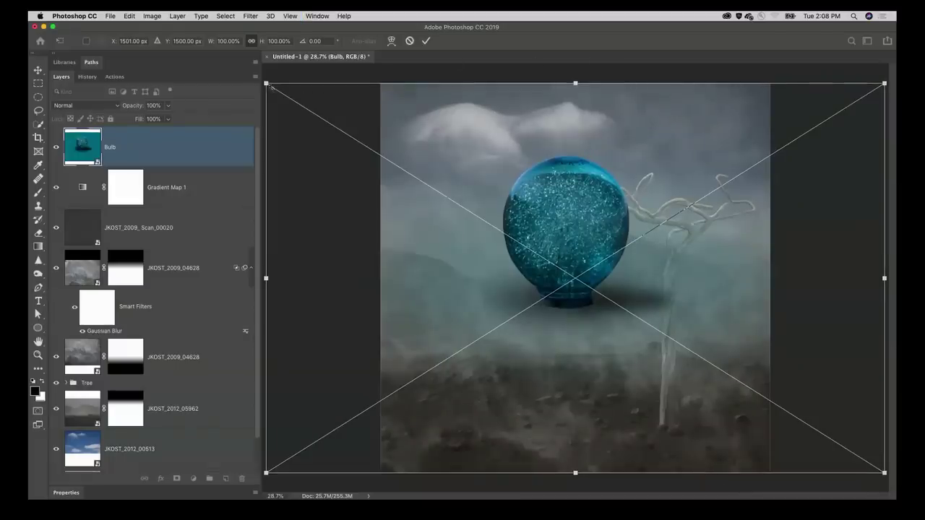
pyautogui.moveTo(266, 83); pyautogui.dragTo(442, 427)
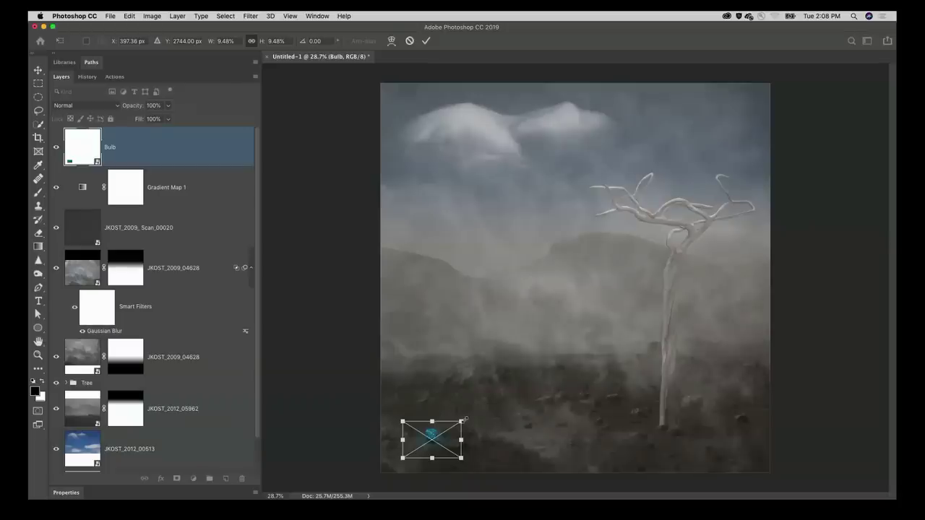
pyautogui.moveTo(461, 420); pyautogui.dragTo(441, 434)
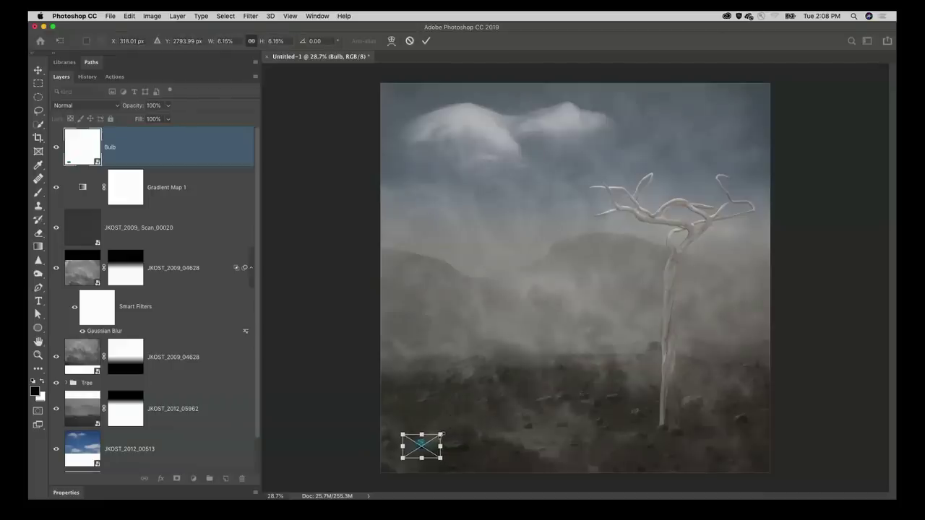
pyautogui.press('Return')
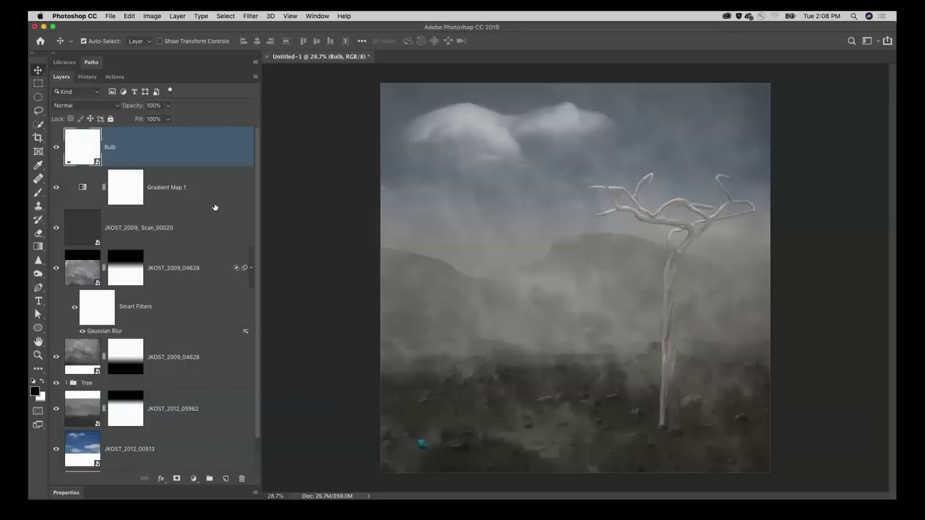
# - Duplicate the Bulb layer twice and place the copies farther back on the ground, scaling the farthest one down slightly
pyautogui.press('super+j')
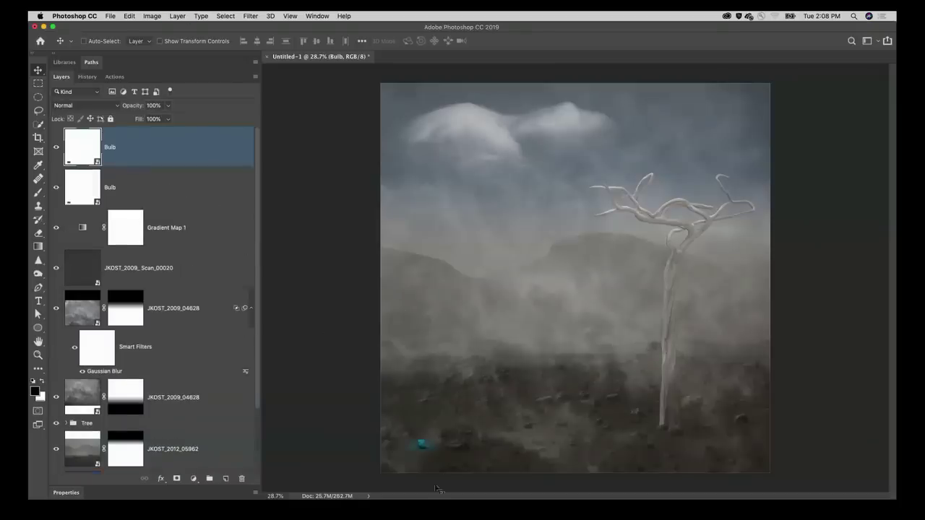
pyautogui.moveTo(425, 444); pyautogui.dragTo(494, 390)
pyautogui.press('super+t')
pyautogui.press('Return')
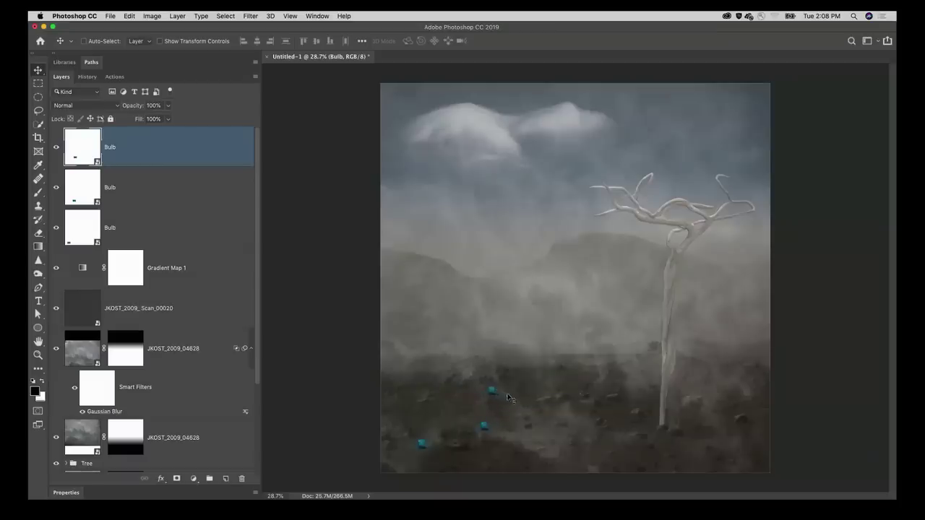
pyautogui.press('super')
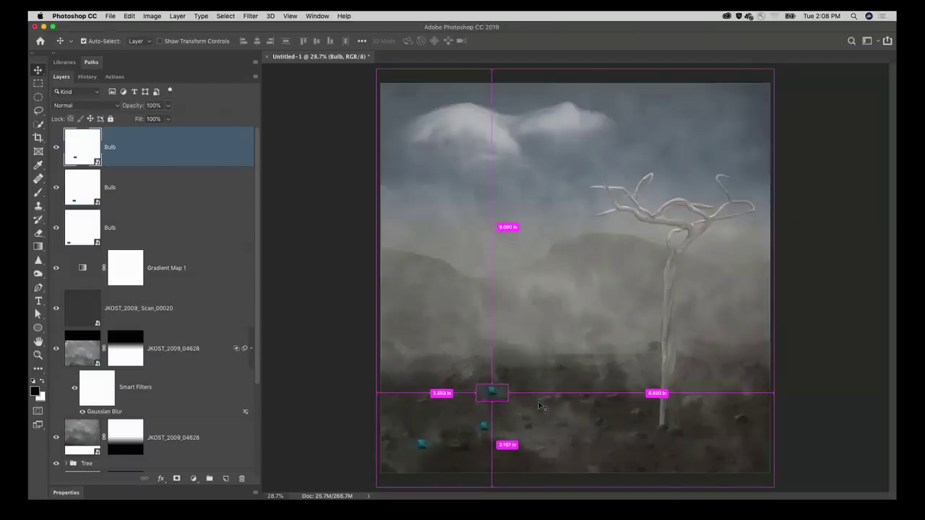
# - Scale the farthest bulb down slightly and shift the middle bulb a little farther back and left on the ground
pyautogui.press('super+t')
pyautogui.moveTo(507, 383); pyautogui.dragTo(508, 385)
pyautogui.press('Return')
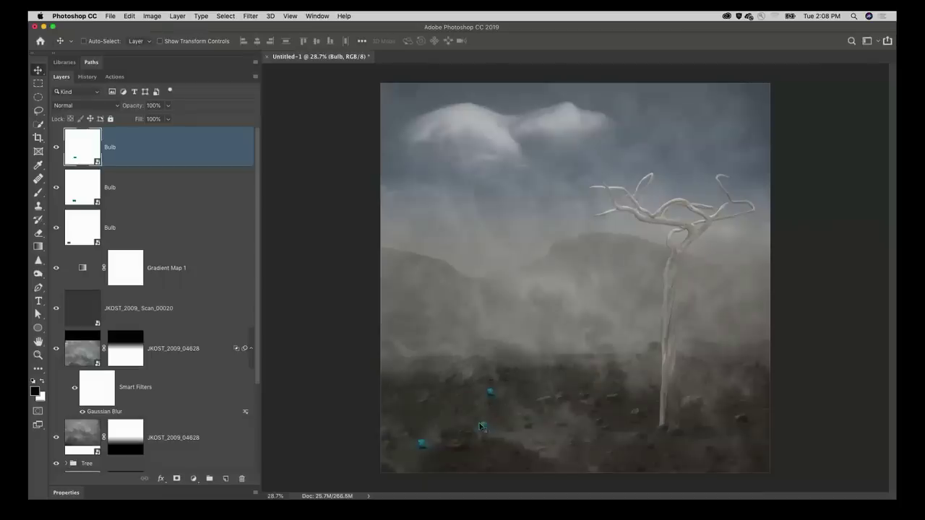
pyautogui.press('super')
pyautogui.moveTo(488, 430); pyautogui.dragTo(478, 421)
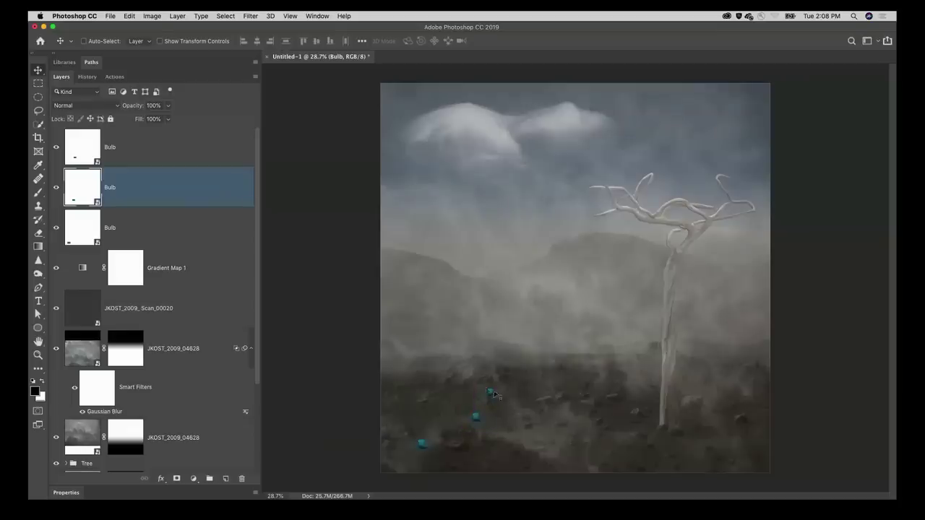
# - Set the Bulb layers' opacity to 60% for the farthest, 70% for the middle and 80% for the nearest
pyautogui.click(179, 141)
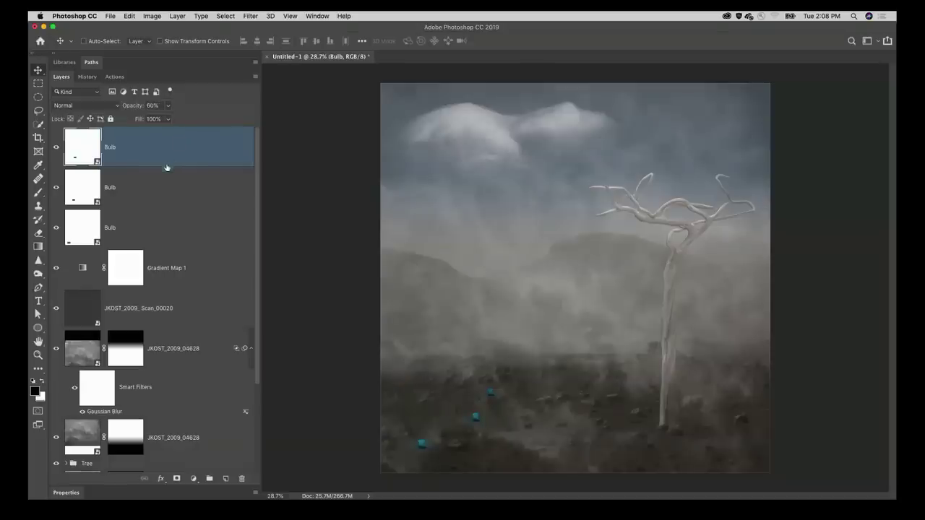
pyautogui.click(156, 185)
pyautogui.press('7')
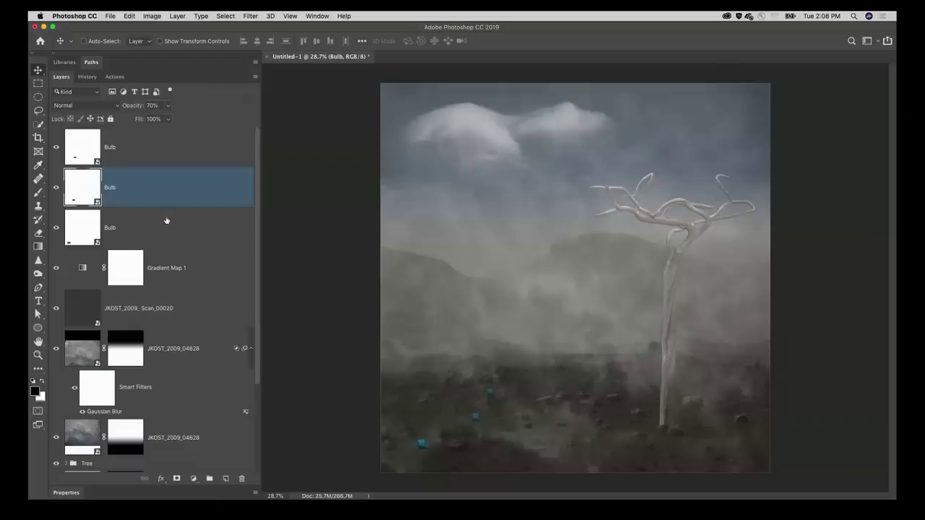
pyautogui.click(167, 220)
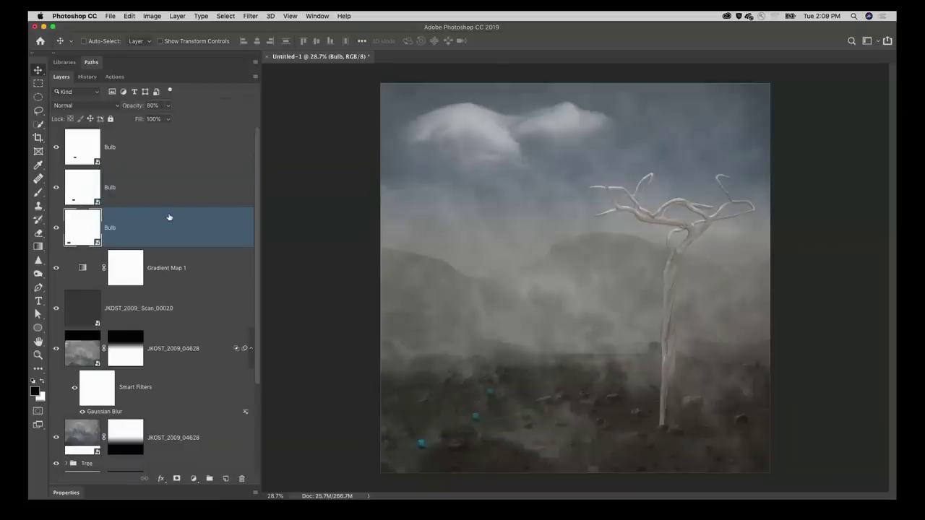
# - Switch to Lightroom Classic, view the finished Standing.psd composite enlarged for reference, and return to Photoshop
pyautogui.press('super+Tab')
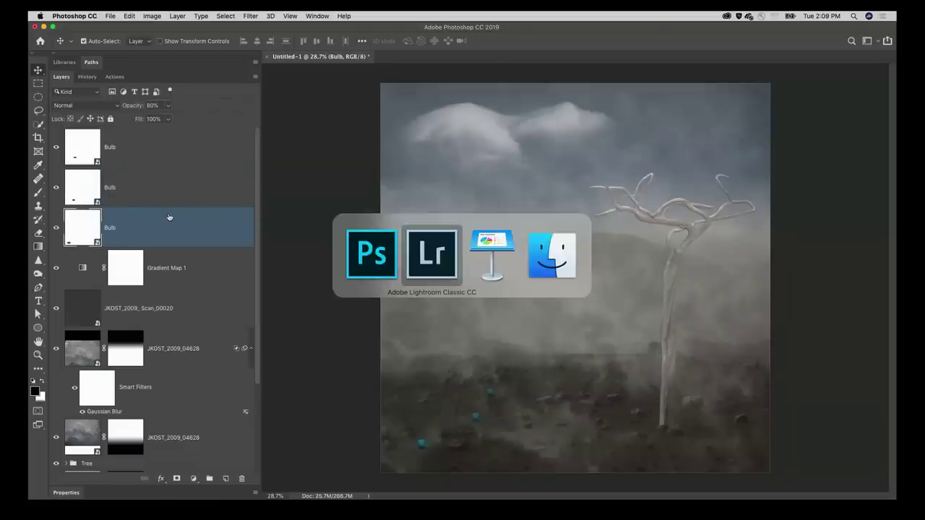
pyautogui.scroll(-2, 289, 179)
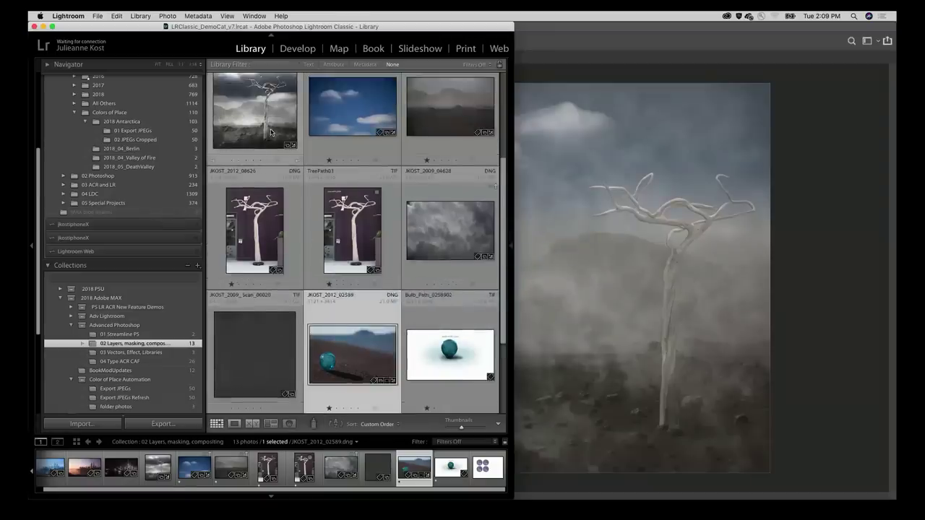
pyautogui.doubleClick(282, 185)
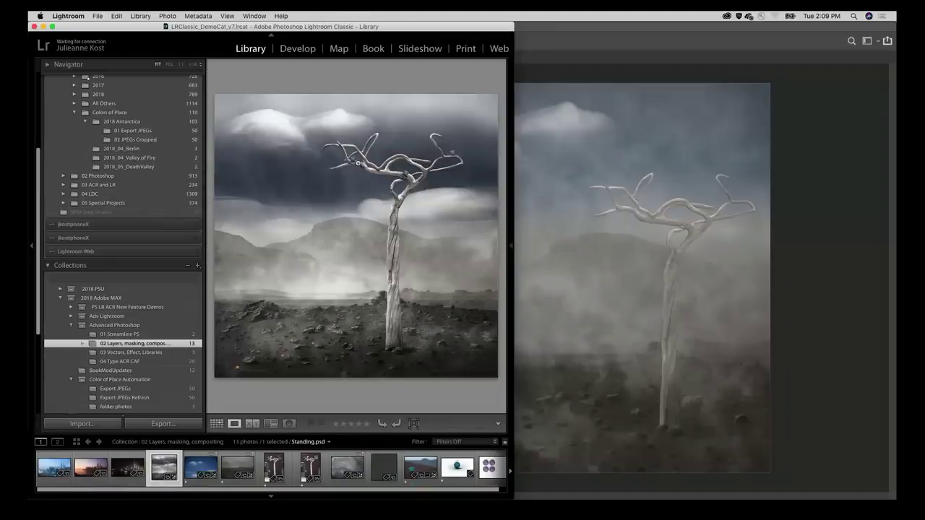
pyautogui.press('super+Tab')
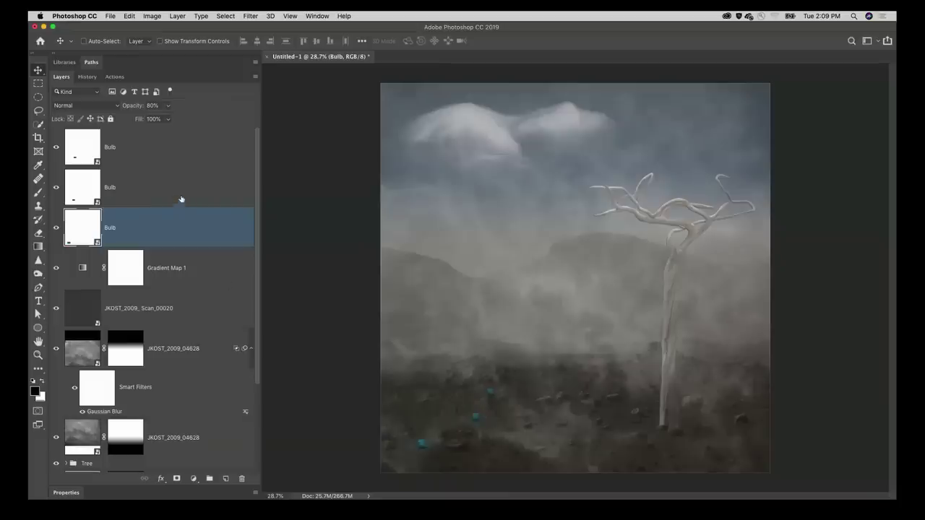
# - Group the three Bulb layers and add a Solid Color fill layer above them in Color blend mode with brown #483613
pyautogui.keyDown('shift'); pyautogui.click(173, 151); pyautogui.keyUp('shift')
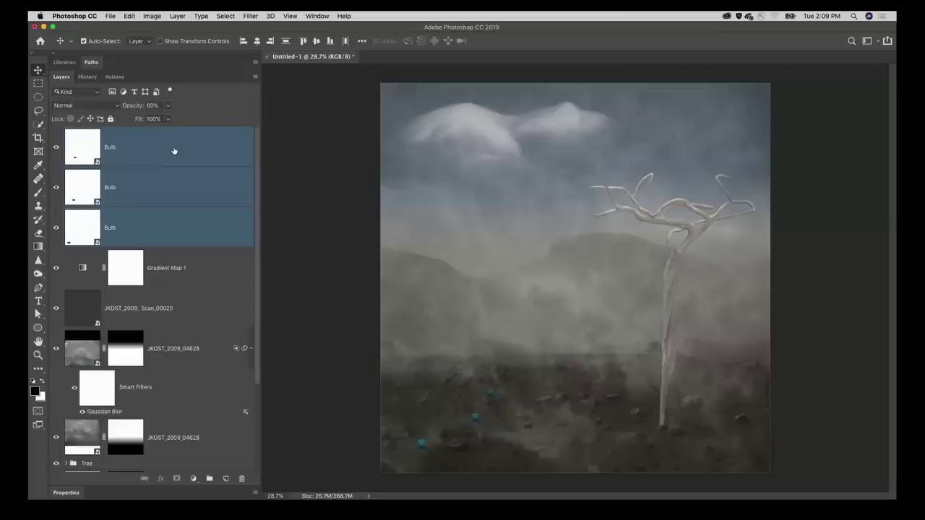
pyautogui.press('super+g')
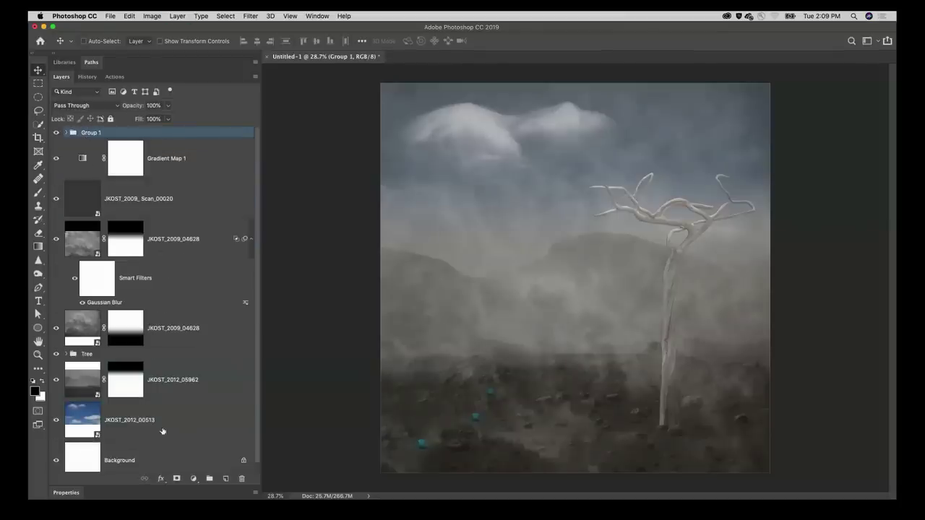
pyautogui.click(193, 479)
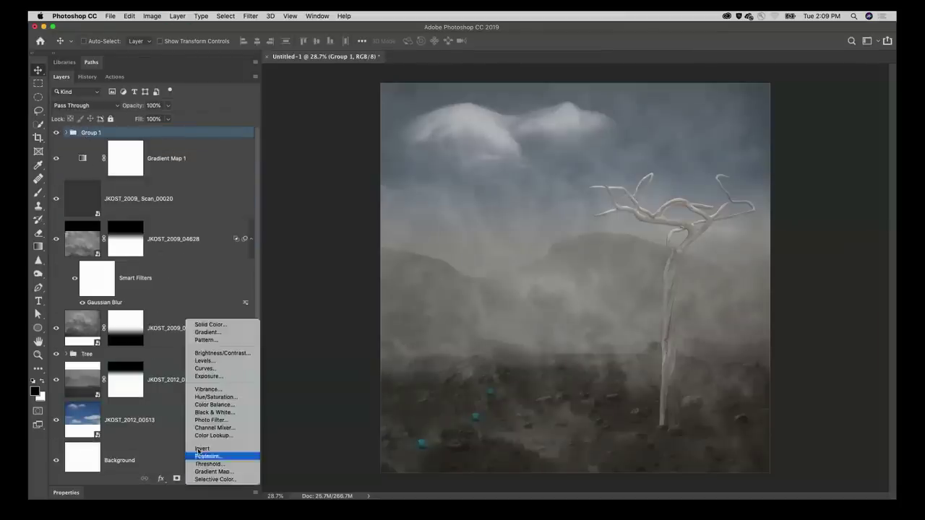
pyautogui.click(211, 326)
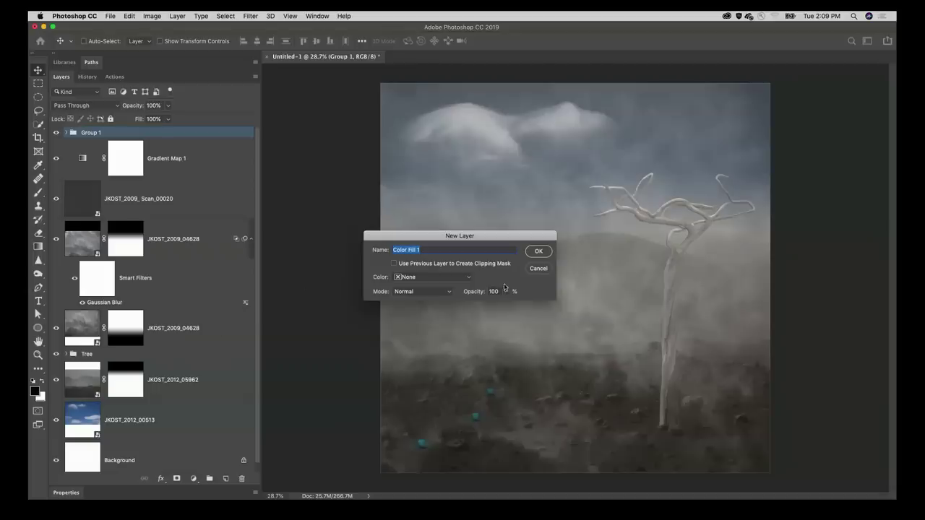
pyautogui.click(440, 292)
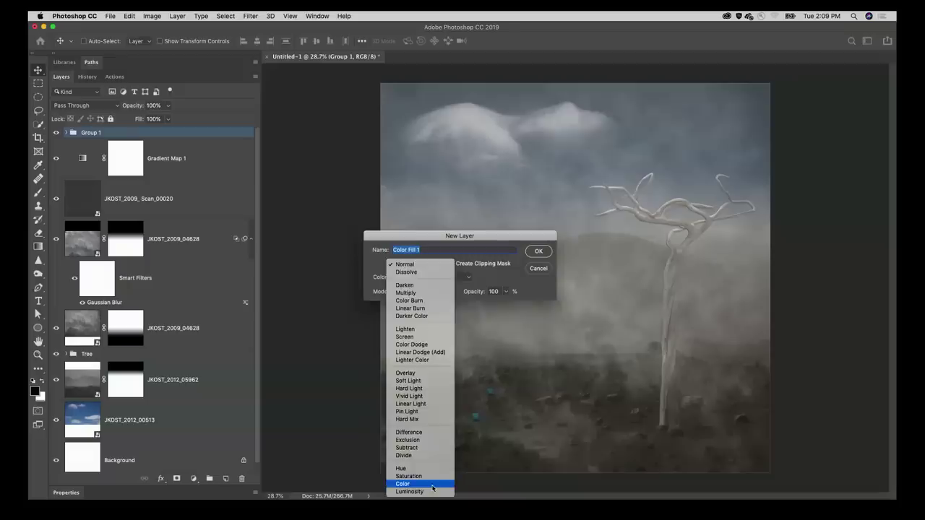
pyautogui.click(434, 483)
pyautogui.click(537, 251)
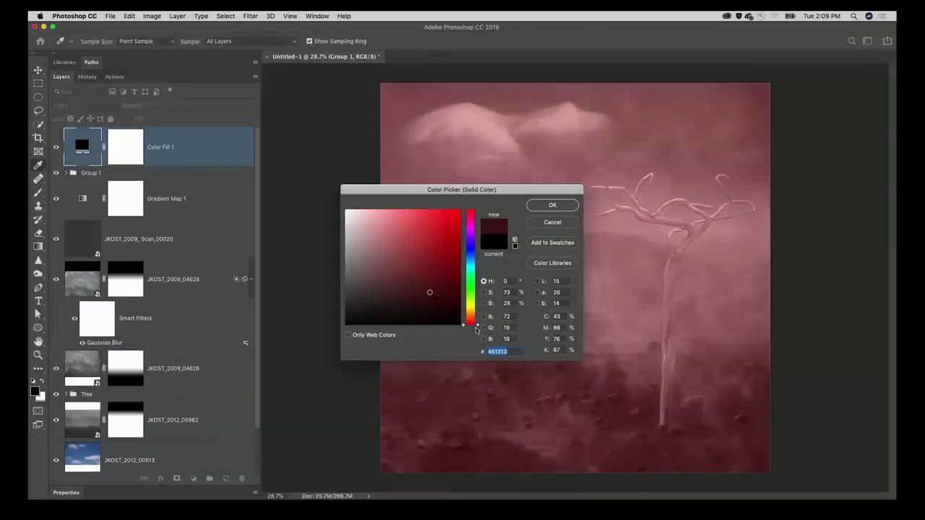
pyautogui.moveTo(477, 322); pyautogui.dragTo(477, 312)
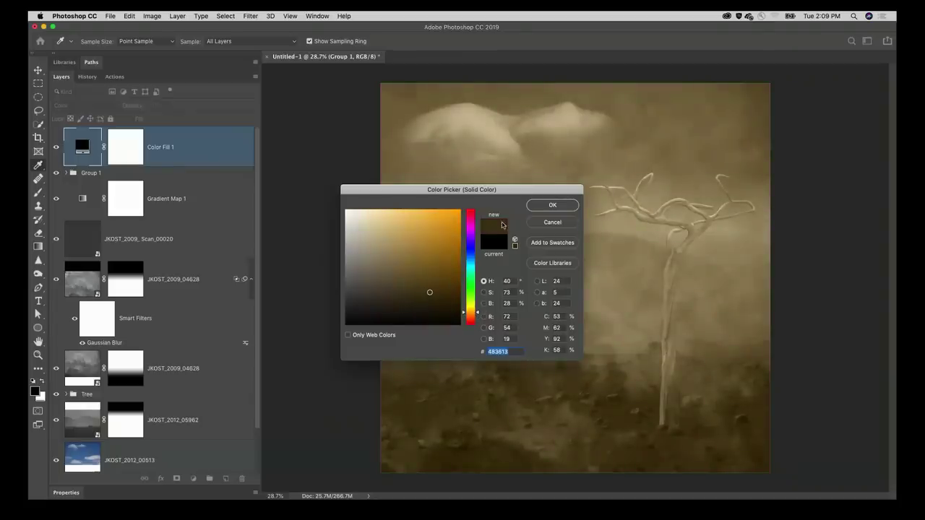
pyautogui.click(543, 206)
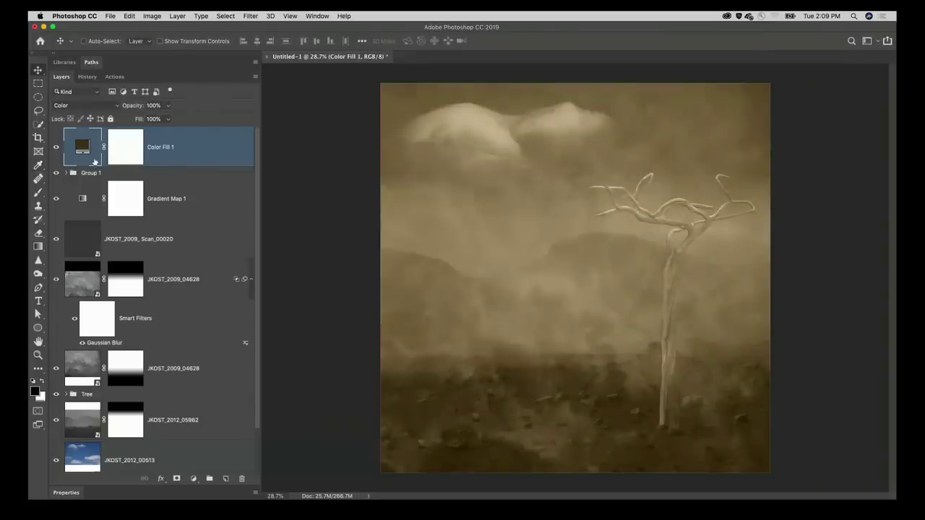
# - Clip the Color Fill 1 layer to the bulb group and change its fill color to #7e5e20
pyautogui.keyDown('alt'); pyautogui.click(185, 171); pyautogui.keyUp('alt')
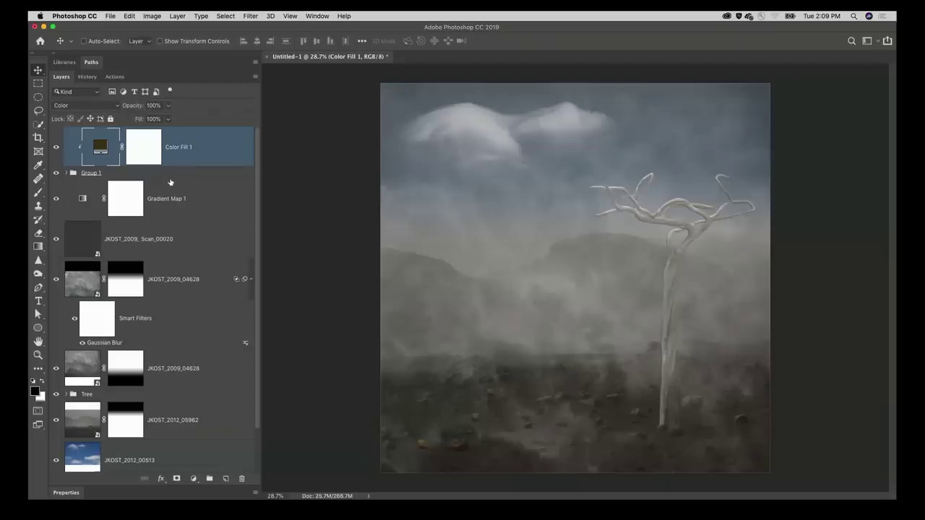
pyautogui.doubleClick(98, 146)
pyautogui.moveTo(434, 282); pyautogui.dragTo(432, 267)
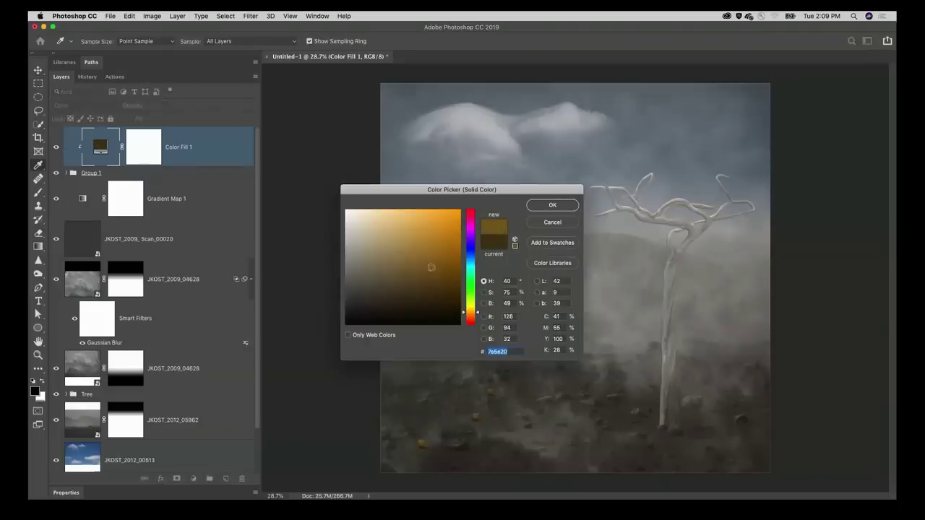
pyautogui.click(552, 207)
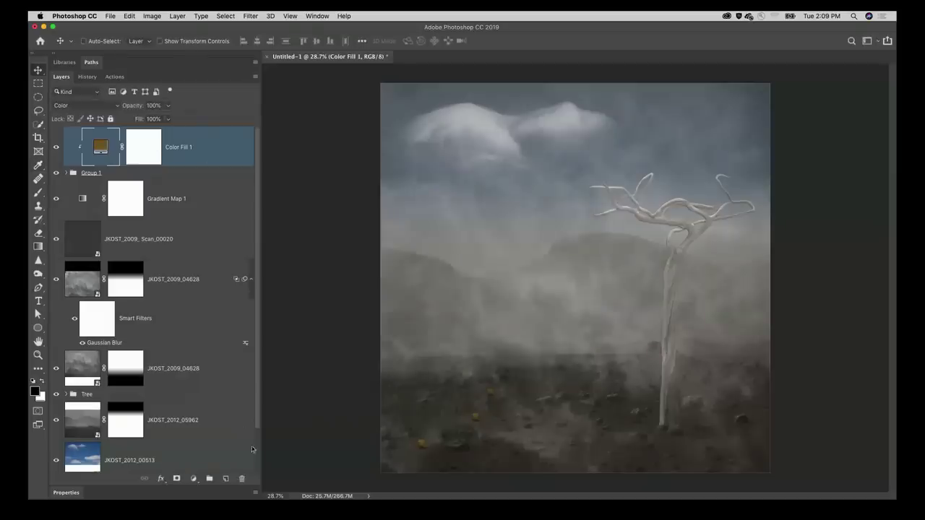
# - Add a Curves adjustment layer that raises the midtones, and clip it to the bulb group
pyautogui.click(193, 480)
pyautogui.click(205, 369)
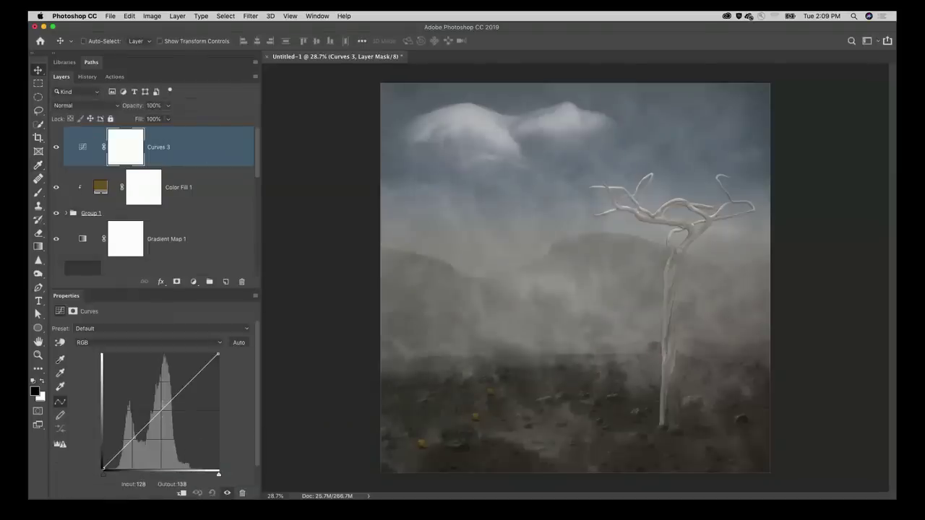
pyautogui.moveTo(165, 412); pyautogui.dragTo(165, 397)
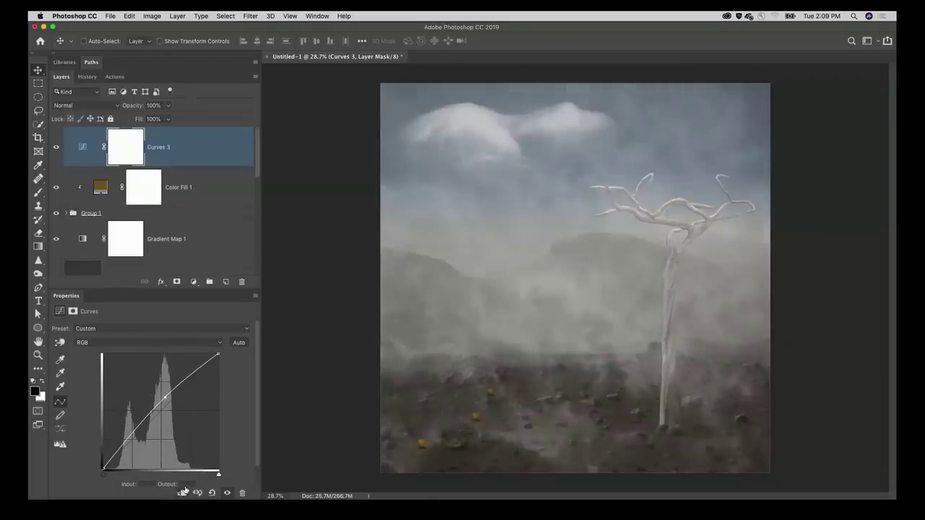
pyautogui.click(181, 493)
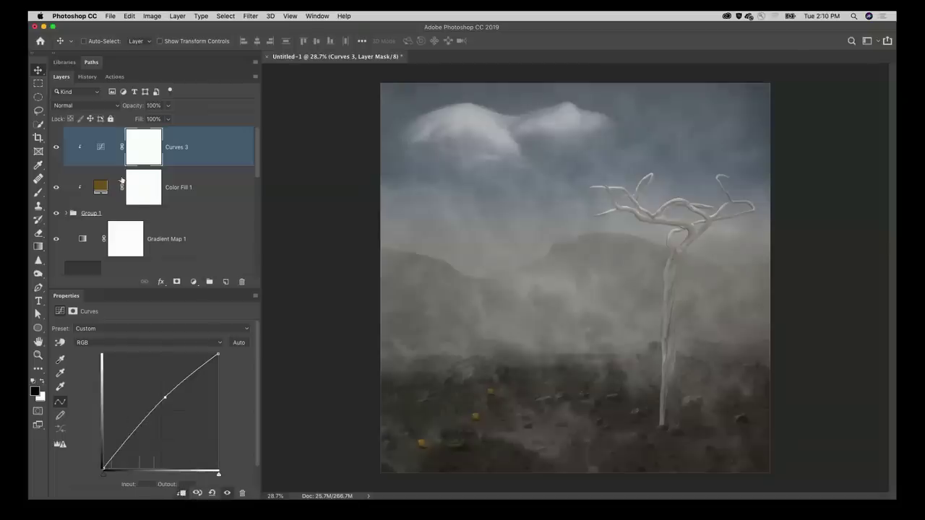
# - Compare the bulbs with and without the Curves 3 adjustment by toggling its visibility
pyautogui.click(56, 147)
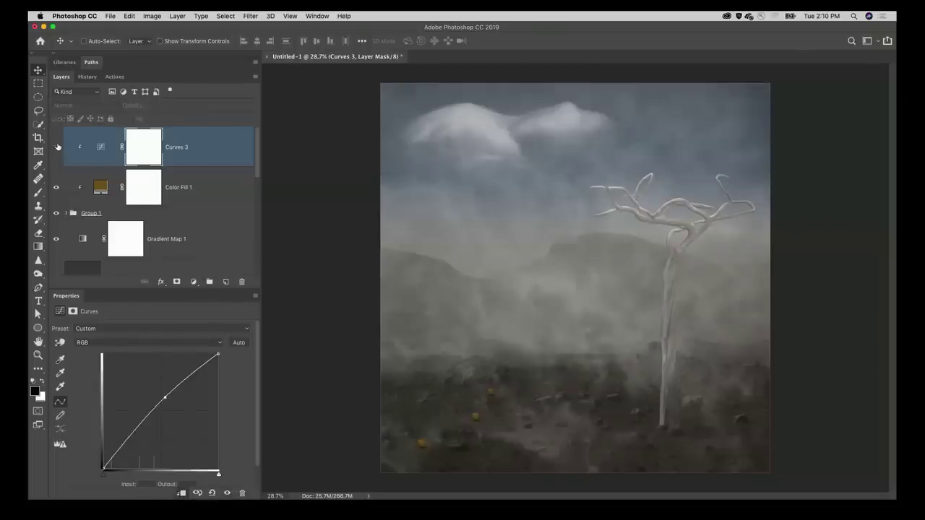
pyautogui.click(57, 146)
pyautogui.click(56, 147)
pyautogui.click(57, 147)
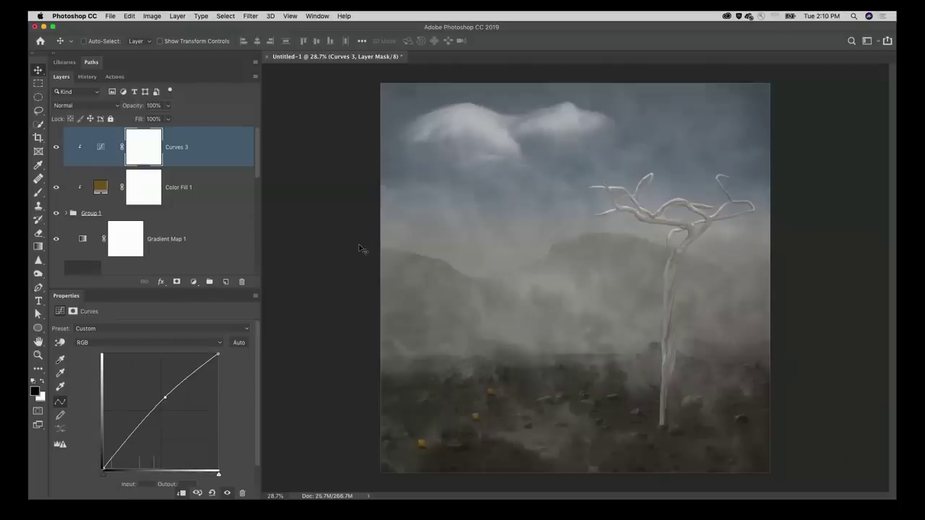
# - Unlock the Background layer and group every layer in the document, from Curves 3 down to the former background
pyautogui.scroll(-3, 218, 155)
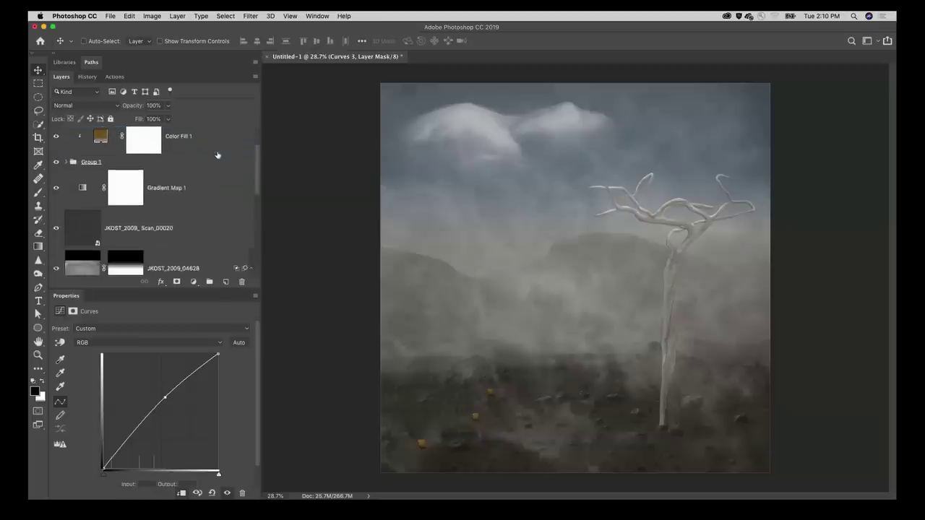
pyautogui.scroll(-5, 218, 155)
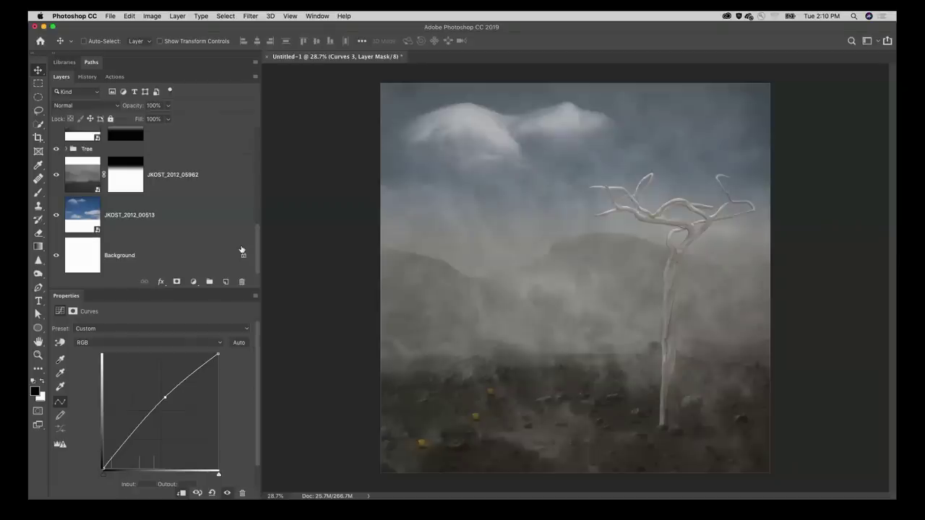
pyautogui.click(243, 256)
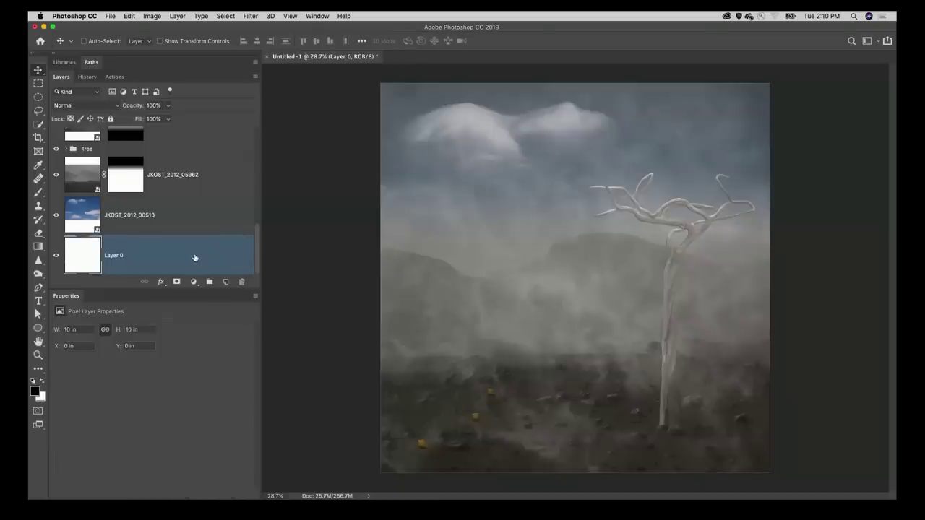
pyautogui.moveTo(259, 253); pyautogui.dragTo(265, 148)
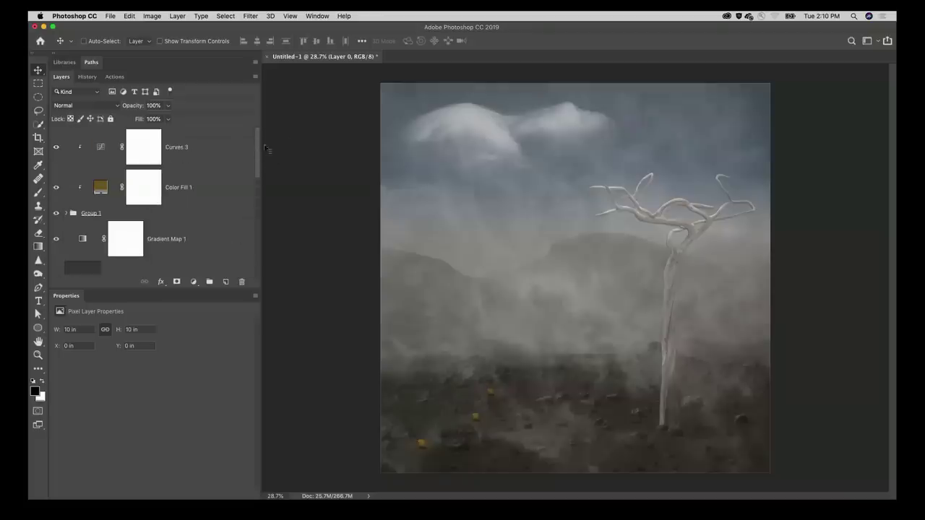
pyautogui.keyDown('shift'); pyautogui.click(237, 141); pyautogui.keyUp('shift')
pyautogui.press('super+g')
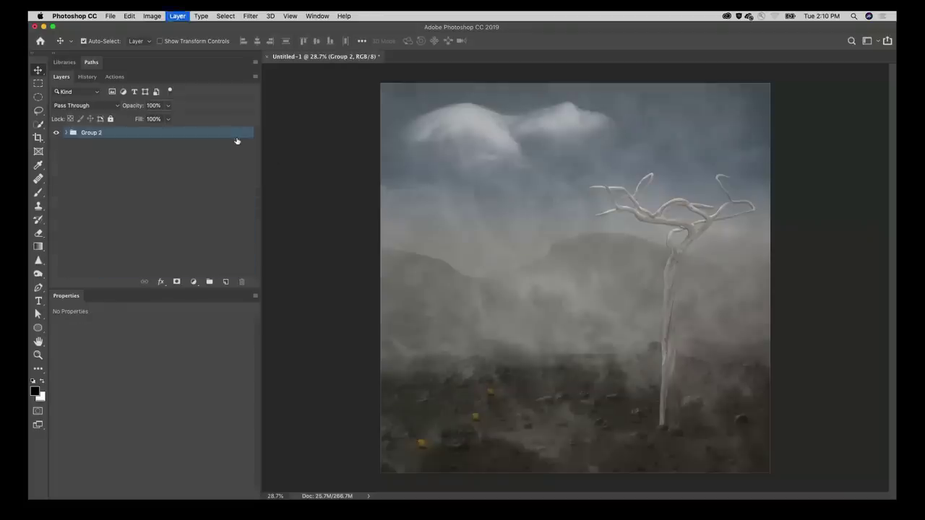
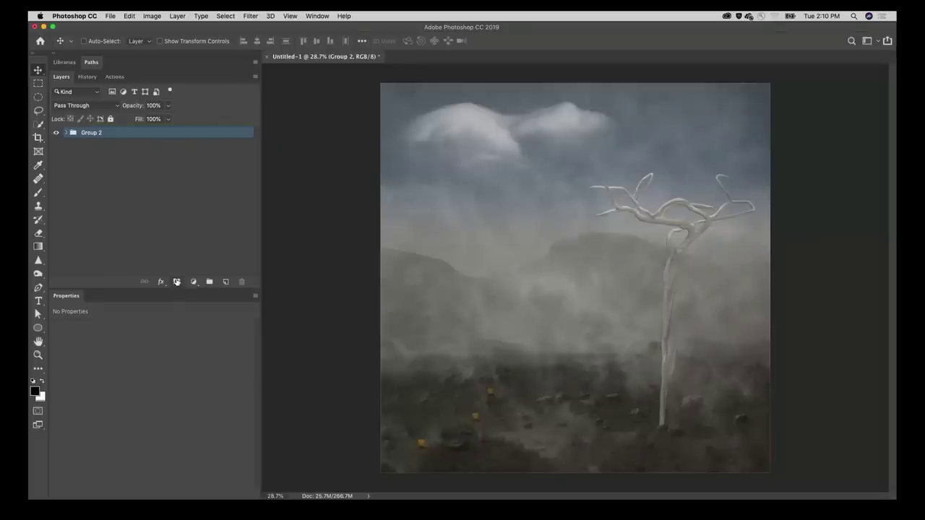
# - Add a black layer mask that hides all of Group 2, and link the mask to the group
pyautogui.keyDown('alt'); pyautogui.click(177, 282); pyautogui.keyUp('alt')
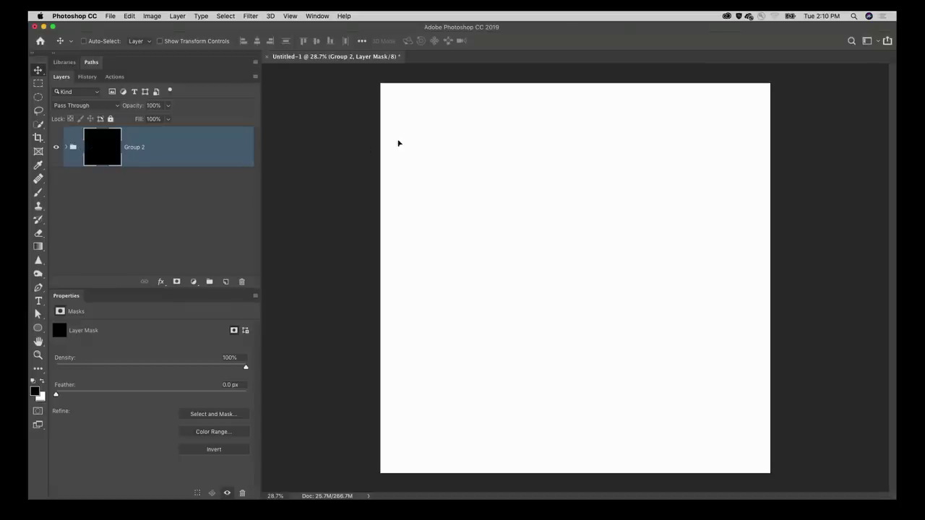
pyautogui.moveTo(399, 143); pyautogui.dragTo(459, 197)
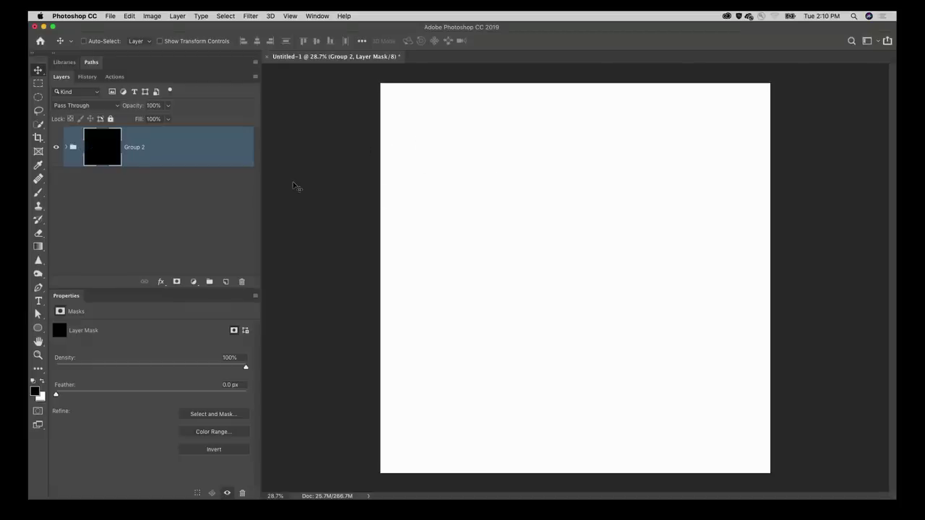
pyautogui.click(80, 147)
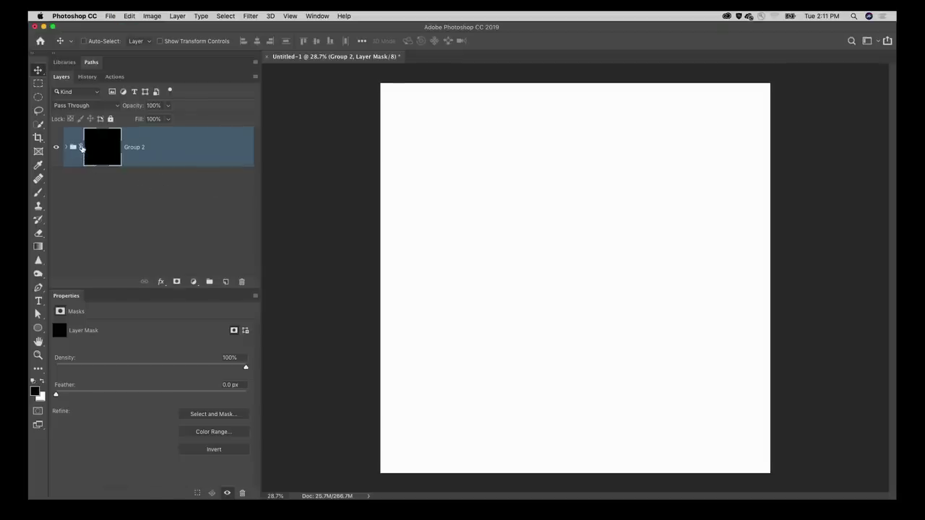
pyautogui.moveTo(434, 168); pyautogui.dragTo(491, 250)
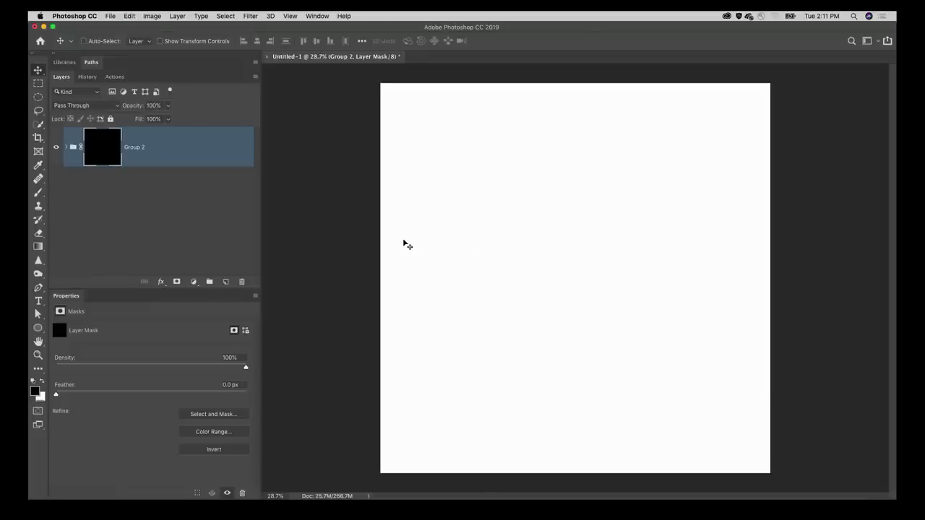
# - Undo Group 2's existing mask, and replace it by selecting the entire canvas and adding a layer mask that hides the selection
pyautogui.press('super+z')
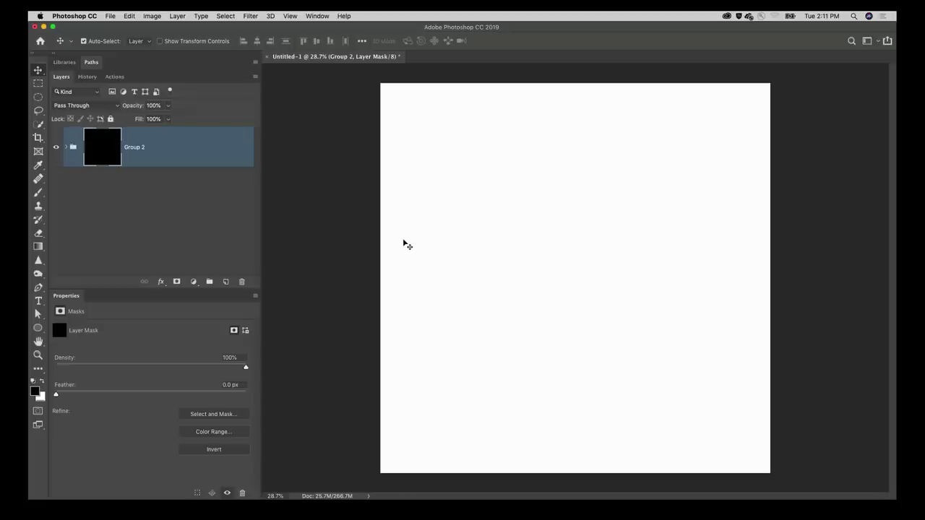
pyautogui.press('super+z')
pyautogui.click(406, 245)
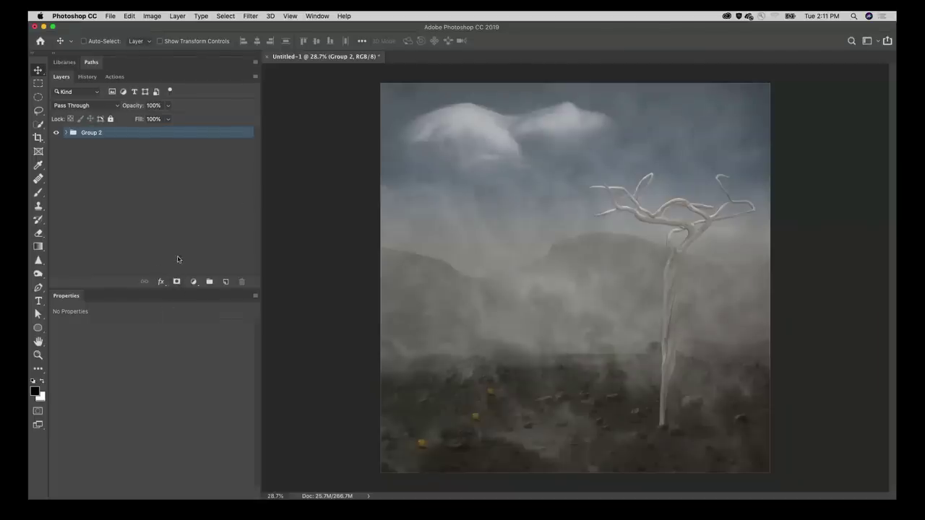
pyautogui.press('super+d')
pyautogui.press('super+a')
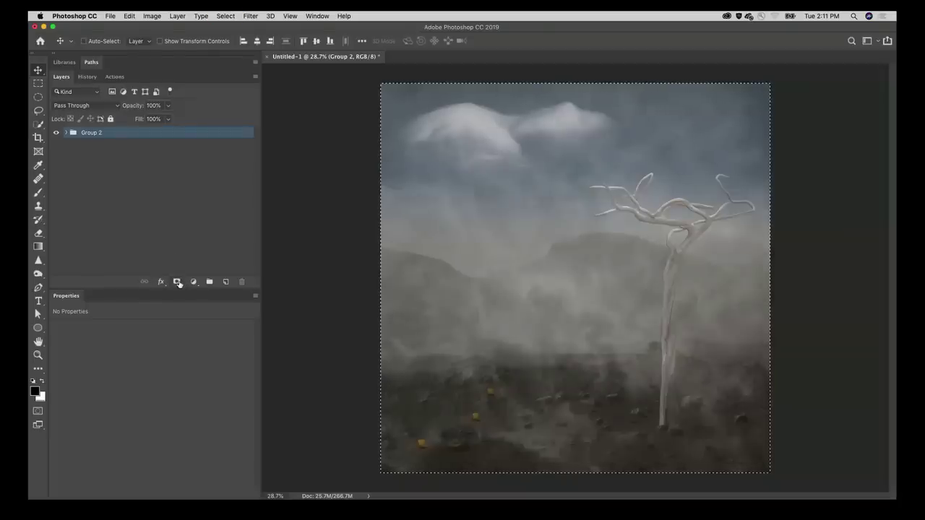
pyautogui.keyDown('alt'); pyautogui.click(176, 281); pyautogui.keyUp('alt')
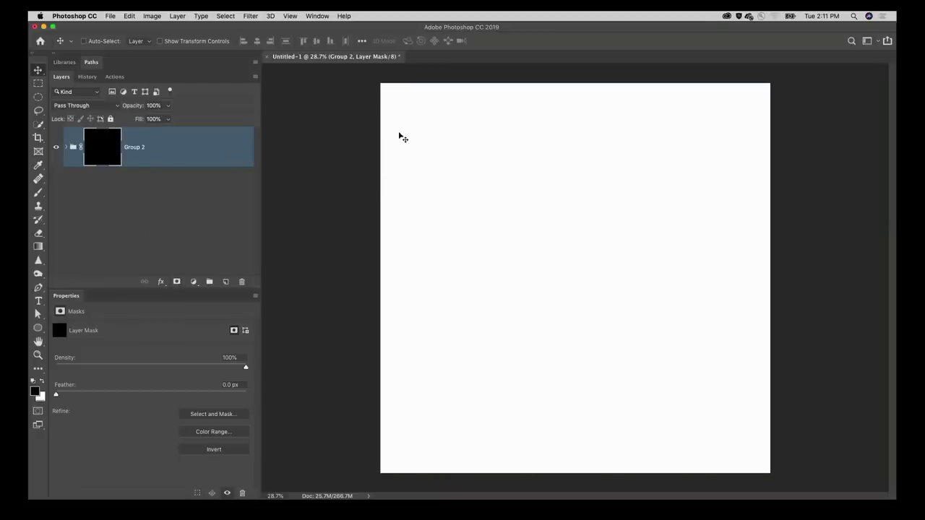
# - Try moving Group 2 together with its mask diagonally down and to the right, and undo the move
pyautogui.moveTo(400, 128); pyautogui.dragTo(437, 160)
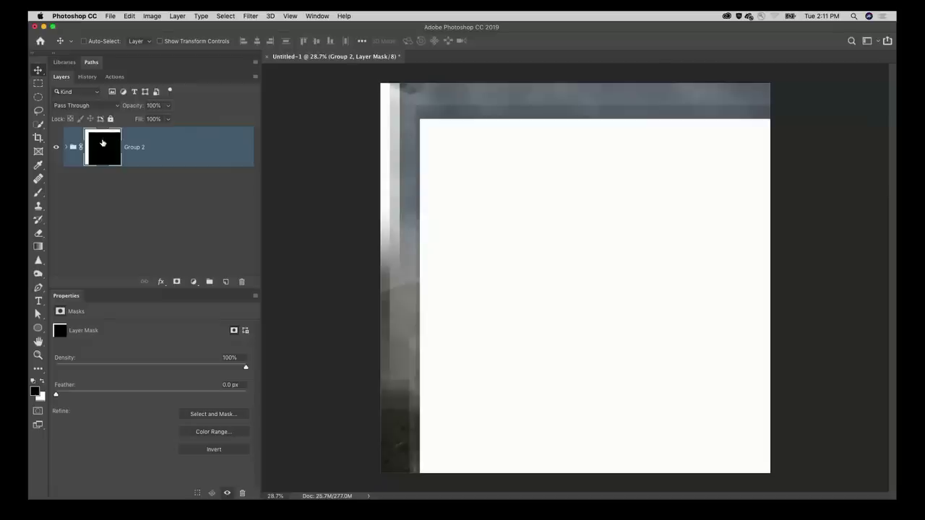
pyautogui.hotkey('alt', 'BackSpace')
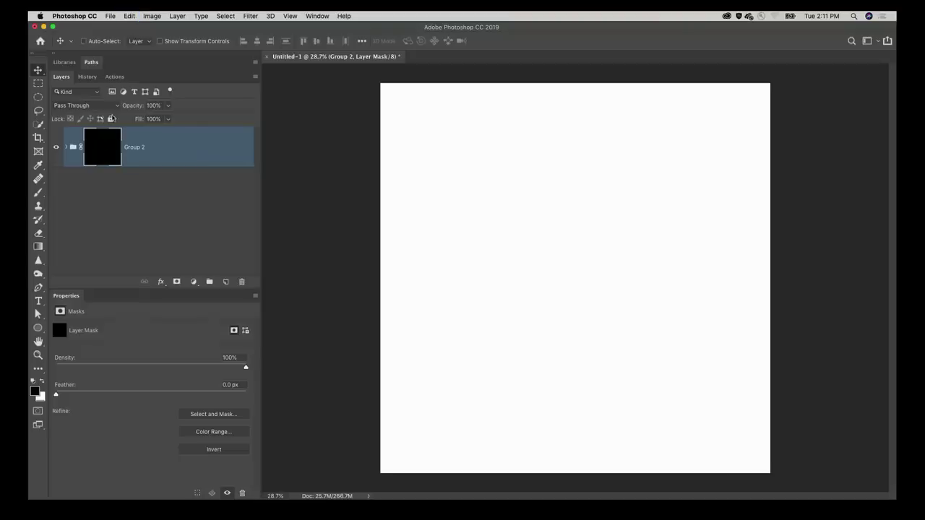
# - Enlarge the canvas around its centre by entering 10+.5 inches for both the width and the height
pyautogui.click(153, 16)
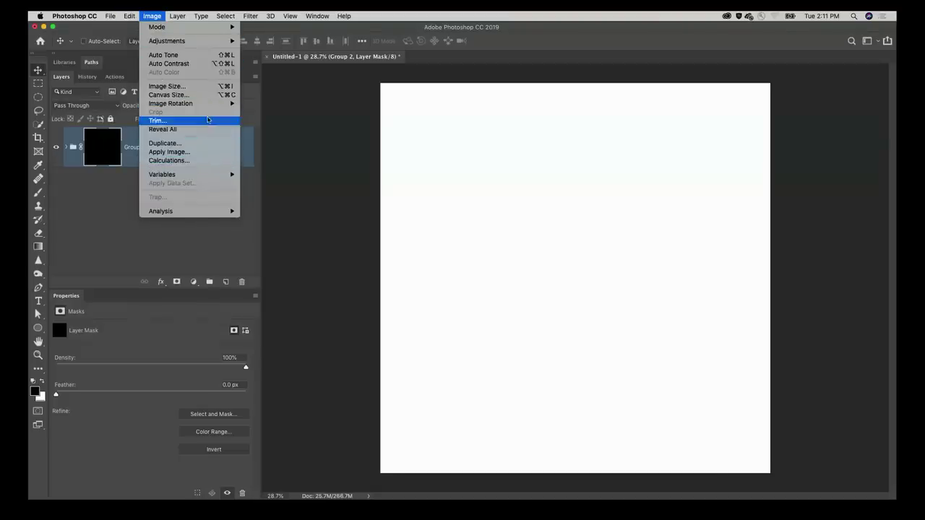
pyautogui.click(208, 96)
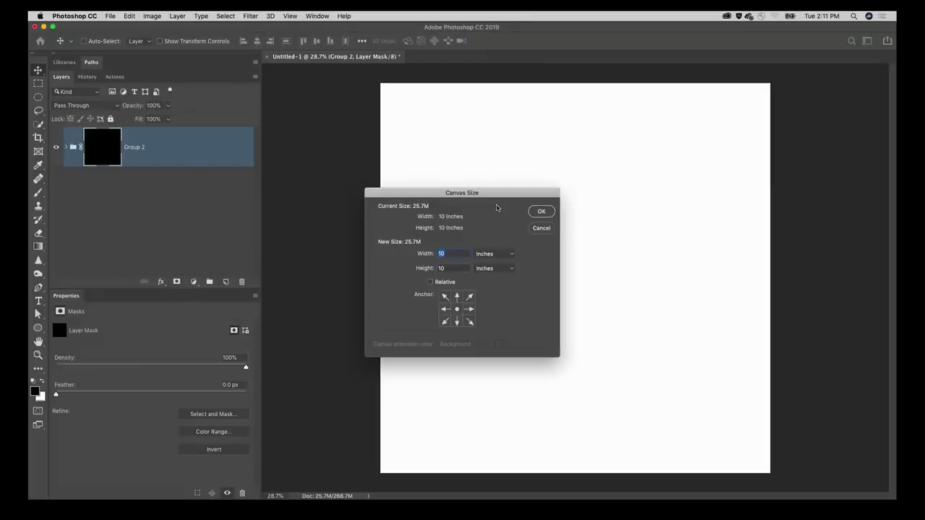
pyautogui.click(455, 254)
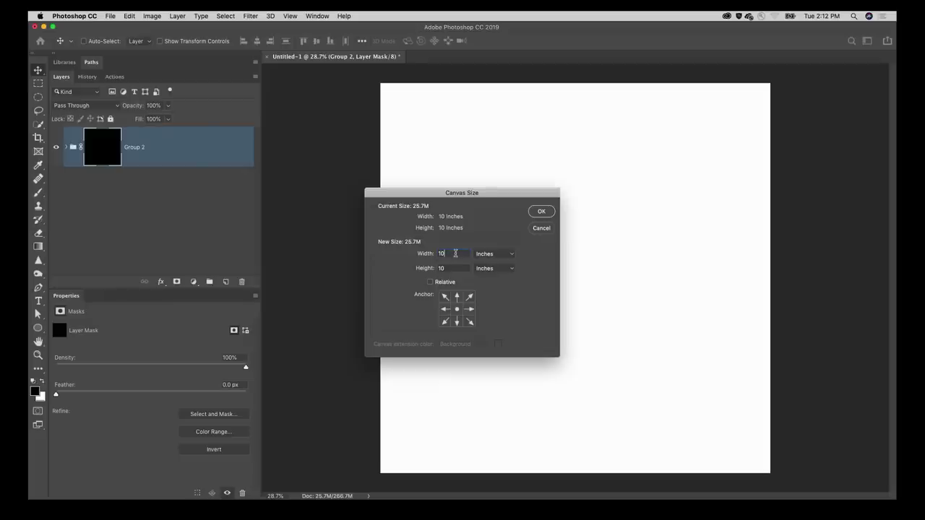
pyautogui.write('+5')
pyautogui.press('Tab')
pyautogui.write('+5')
pyautogui.doubleClick(453, 254)
pyautogui.write('10+.5')
pyautogui.press('Tab')
pyautogui.write('10+.5')
pyautogui.click(543, 212)
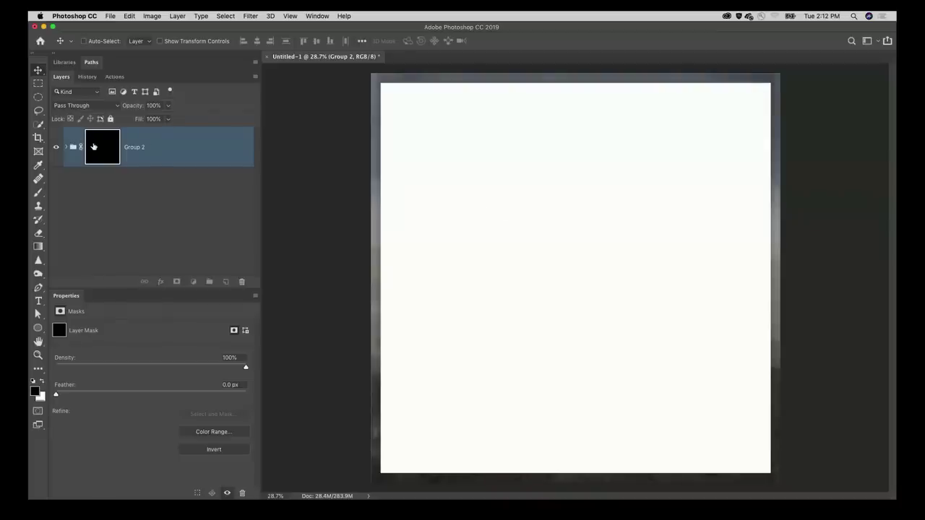
# - Invert Group 2's layer mask to reveal the composite inside a white border, and compare it with the mask disabled
pyautogui.click(93, 147)
pyautogui.press('super+i')
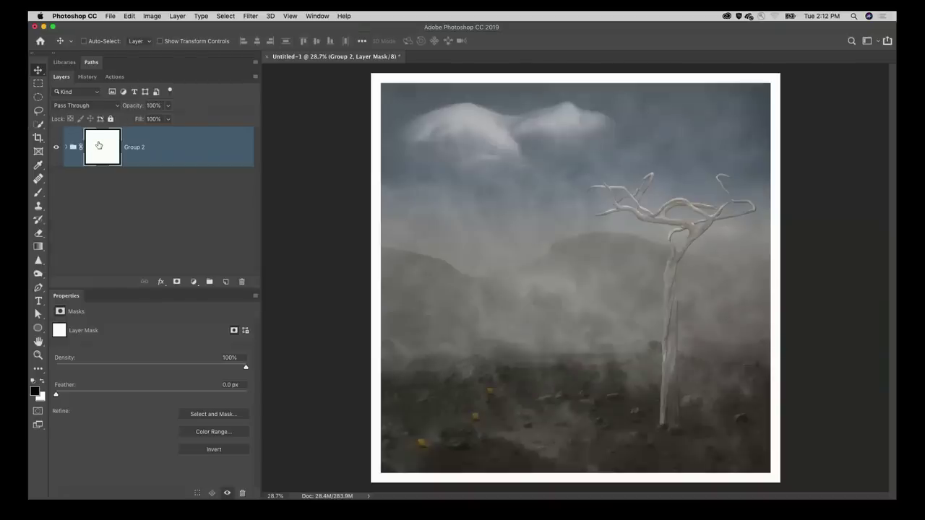
pyautogui.keyDown('shift'); pyautogui.click(99, 146); pyautogui.keyUp('shift')
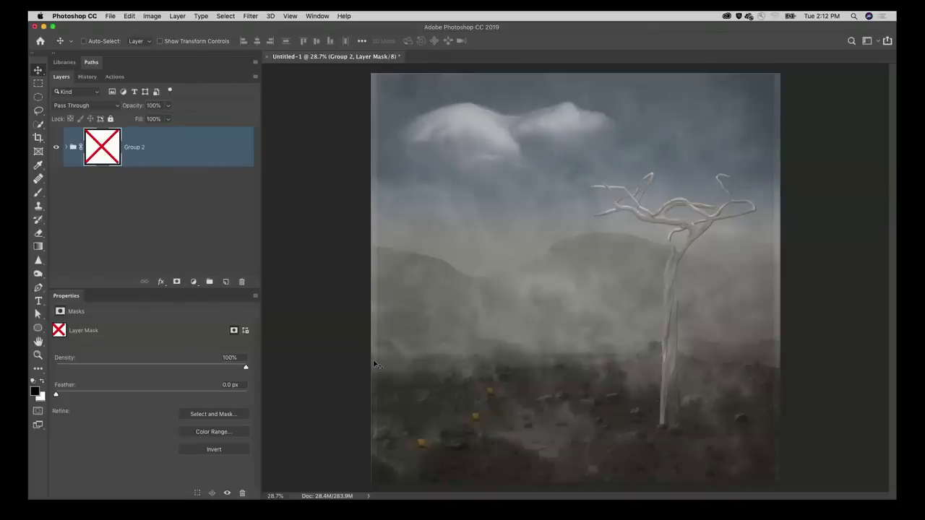
pyautogui.keyDown('shift'); pyautogui.click(105, 144); pyautogui.keyUp('shift')
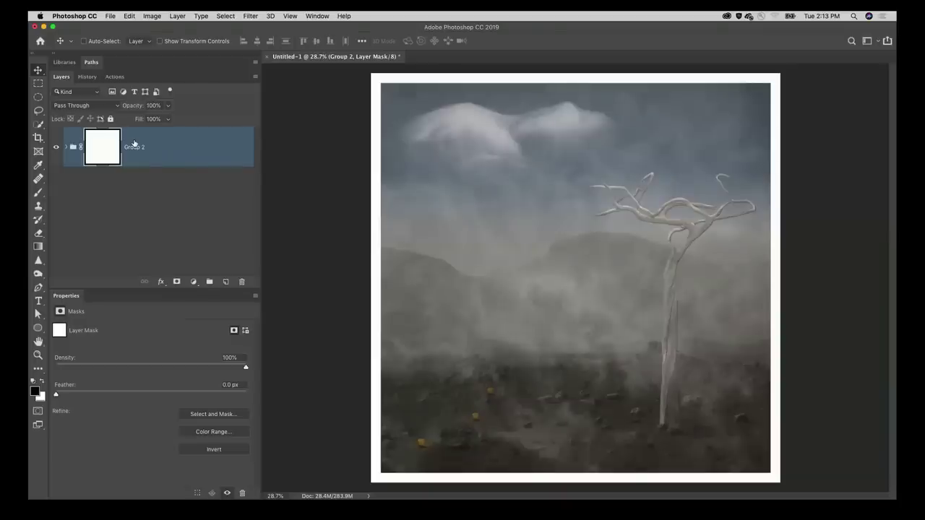
# - Close the composite without saving, and open the original Bowling GroupsStart.tif for editing in Photoshop from Lightroom
pyautogui.press('super+w')
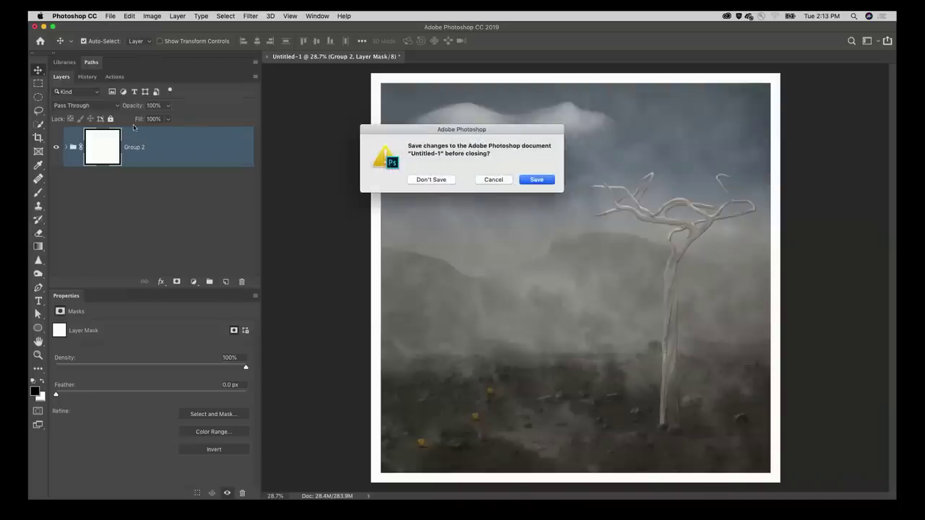
pyautogui.click(431, 180)
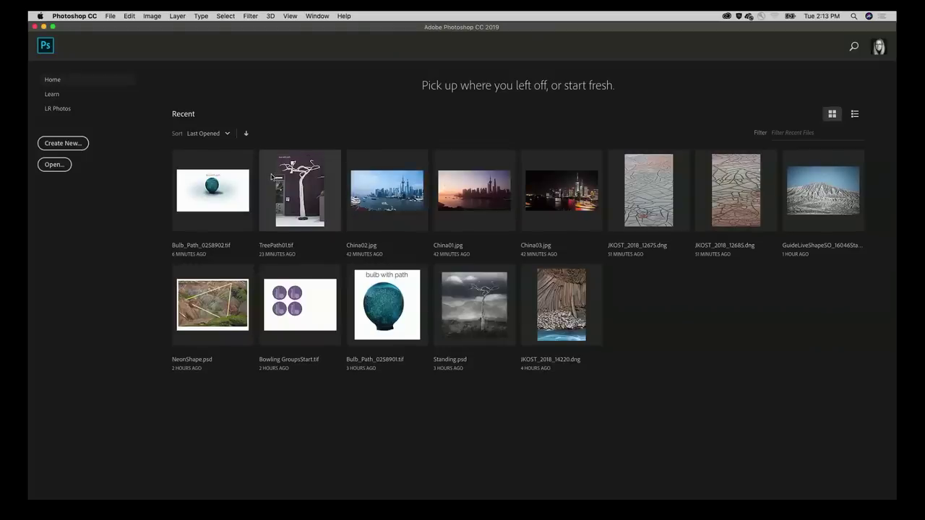
pyautogui.press('super+Tab')
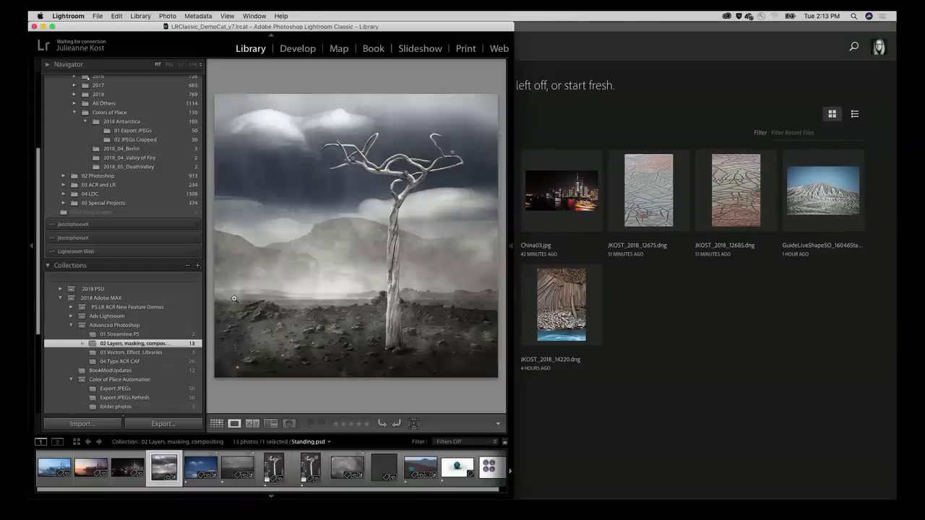
pyautogui.click(487, 468)
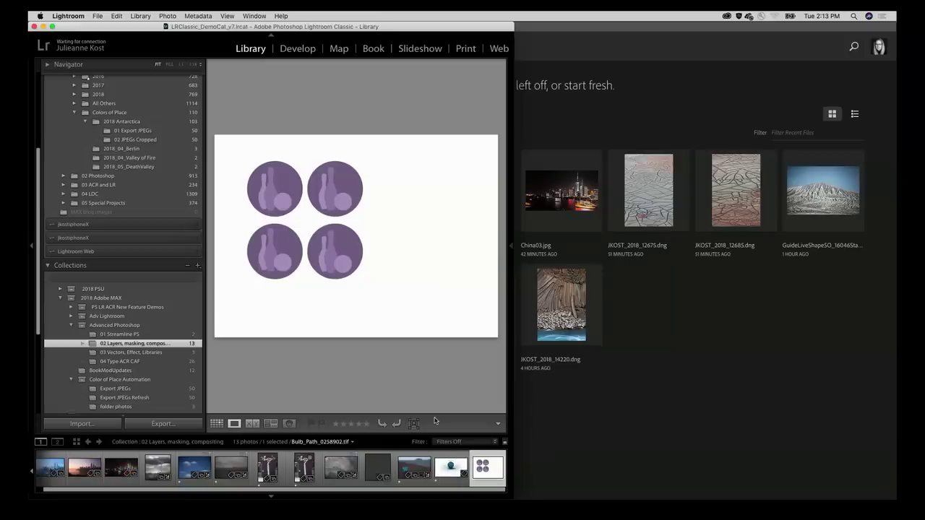
pyautogui.press('super+e')
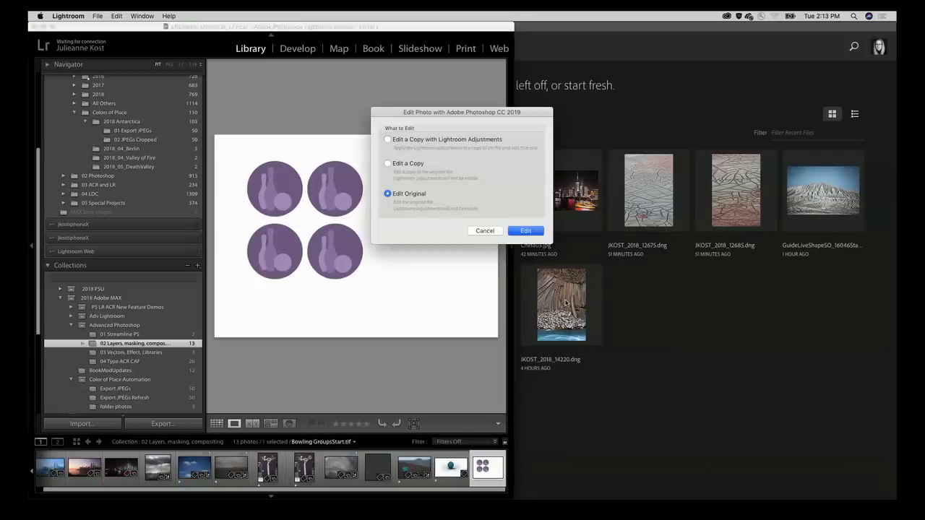
pyautogui.click(523, 231)
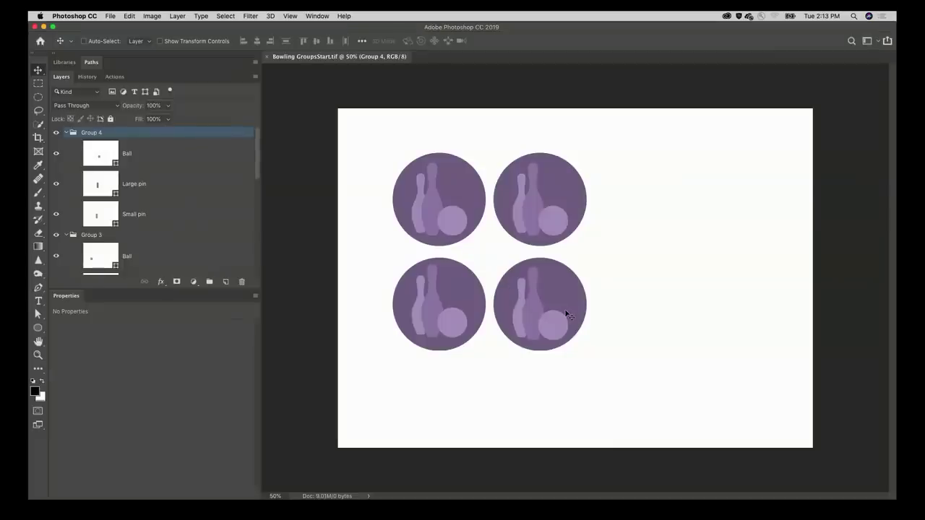
# - Make more room for the layer list and collapse all the layer groups in the bowling document
pyautogui.press('super+1')
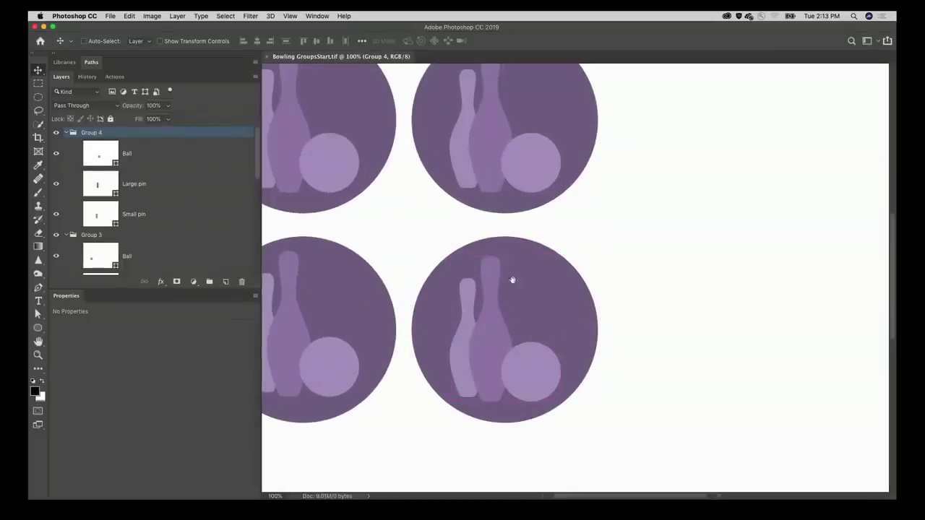
pyautogui.moveTo(433, 239); pyautogui.dragTo(532, 291)
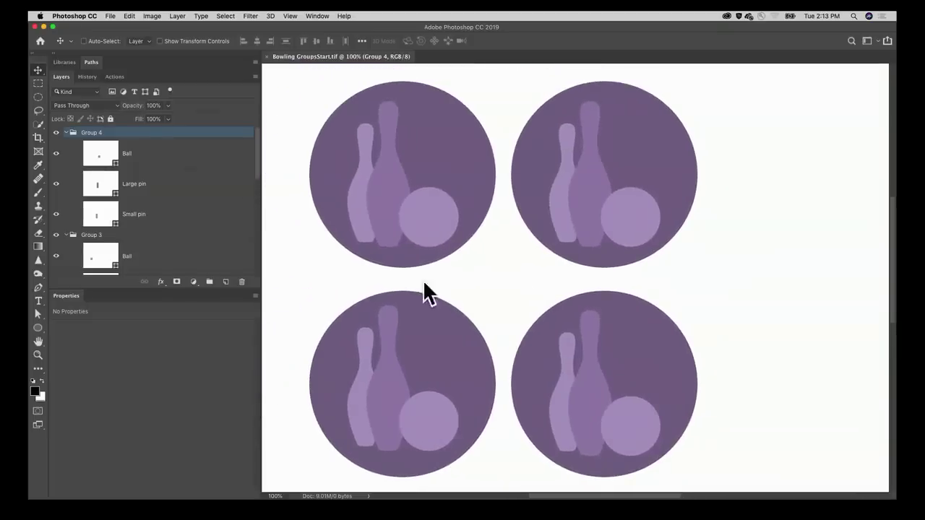
pyautogui.doubleClick(65, 297)
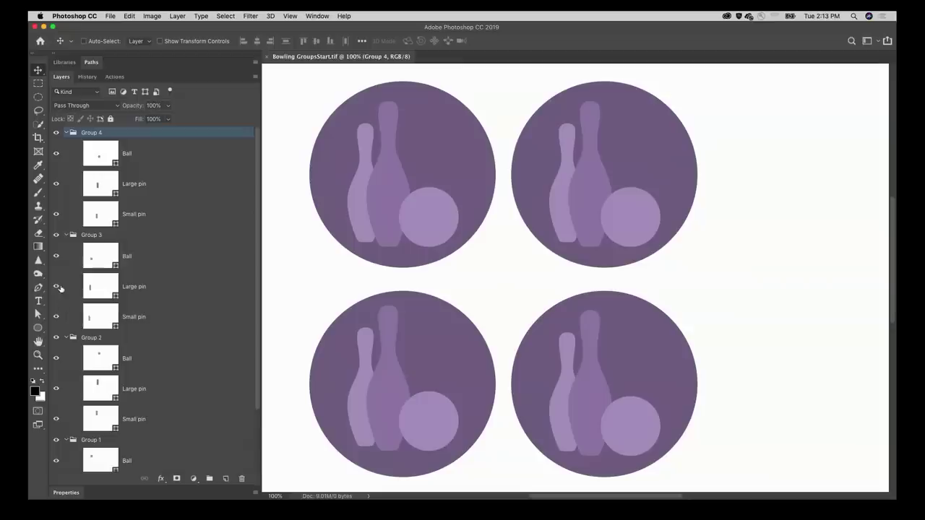
pyautogui.press('super')
pyautogui.keyDown('super'); pyautogui.click(65, 235); pyautogui.keyUp('super')
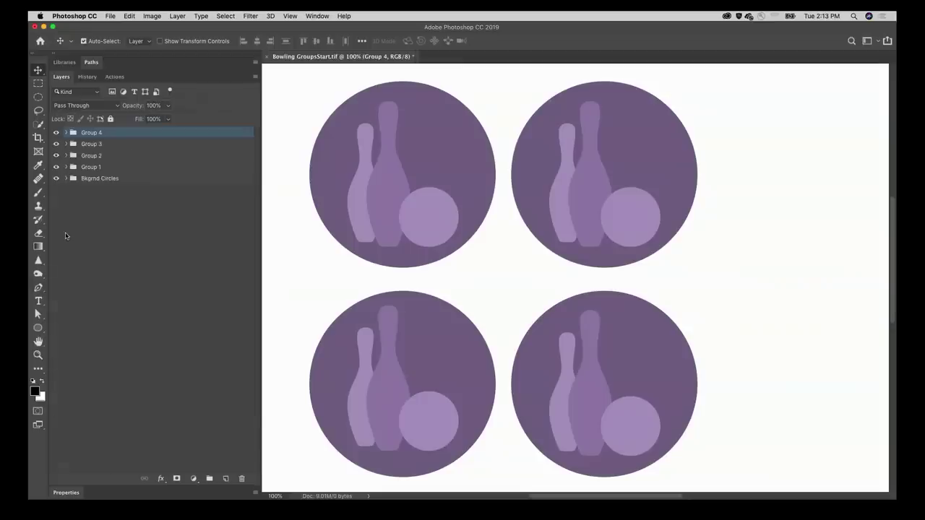
# - Expand Group 1 and toggle its visibility off and on to identify its artwork
pyautogui.click(66, 167)
pyautogui.click(56, 167)
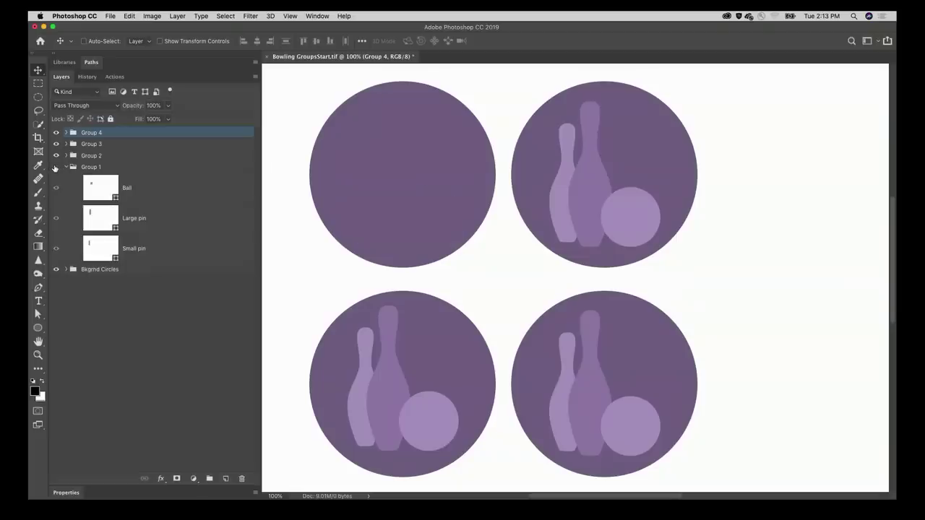
pyautogui.click(55, 167)
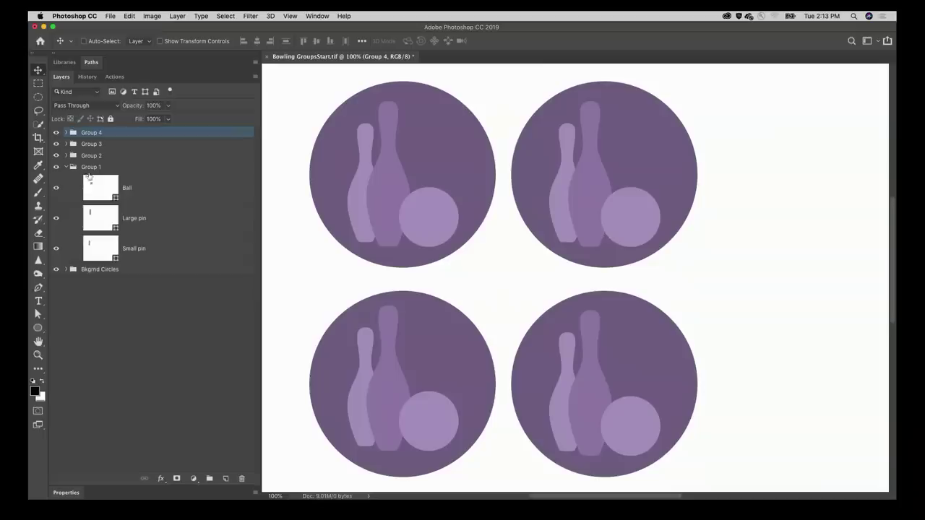
# - Add a black Stroke layer effect positioned inside the shape to the Ball layer in Group 1
pyautogui.click(109, 188)
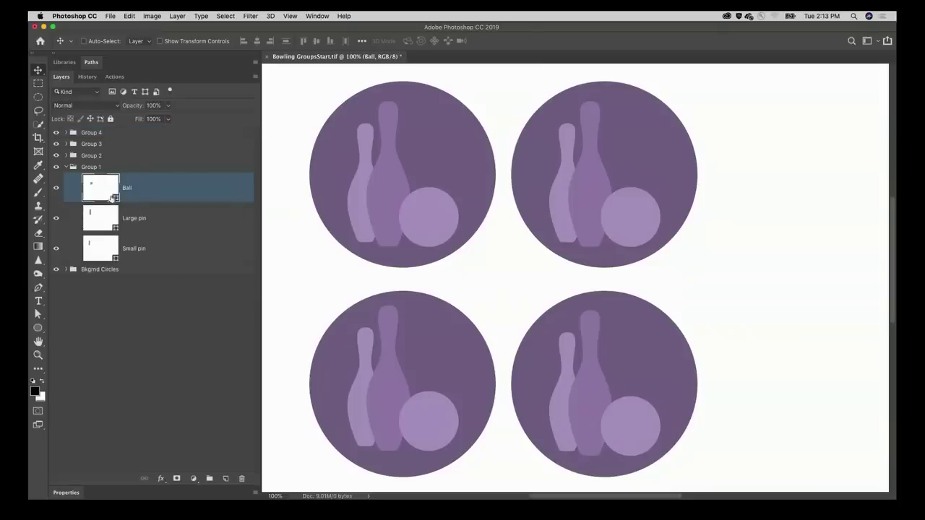
pyautogui.rightClick(161, 188)
pyautogui.click(139, 188)
pyautogui.click(161, 479)
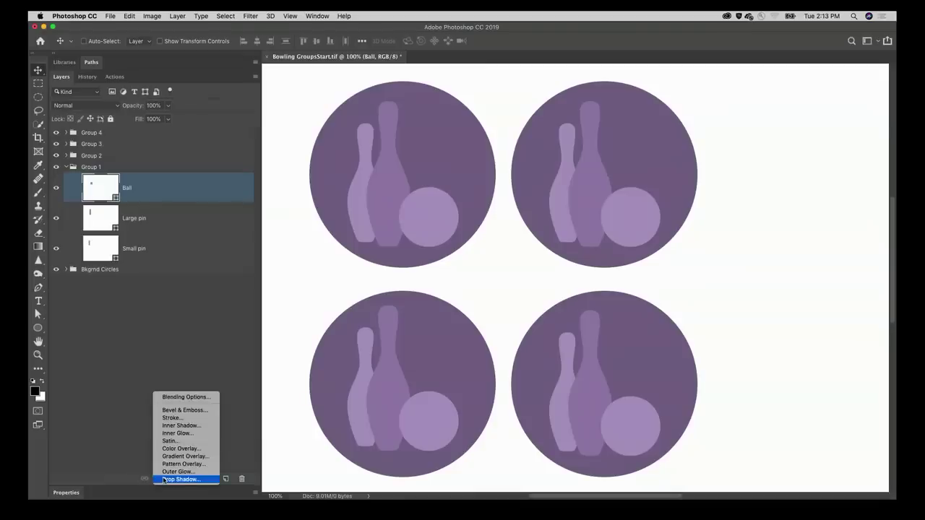
pyautogui.click(172, 418)
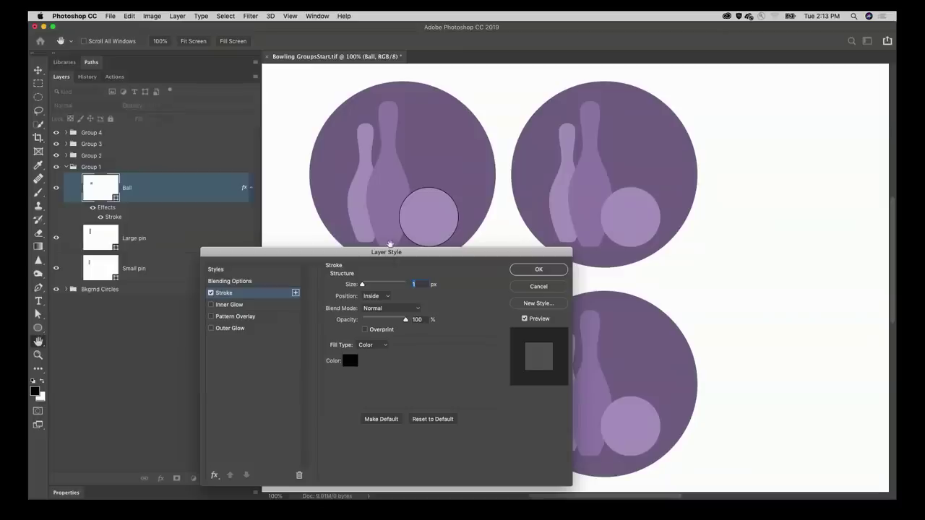
pyautogui.click(540, 270)
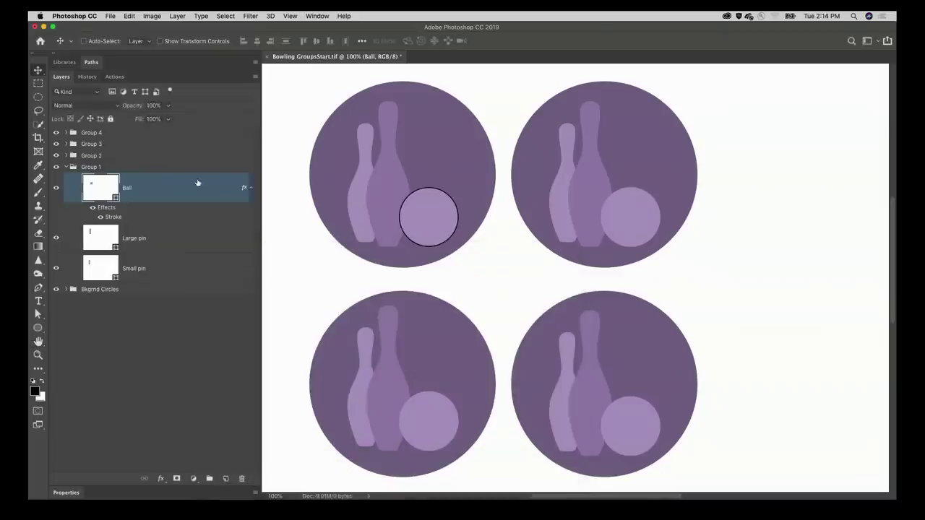
# - Copy the Ball layer's style and paste it onto the Large pin and Small pin layers in Group 1
pyautogui.rightClick(139, 217)
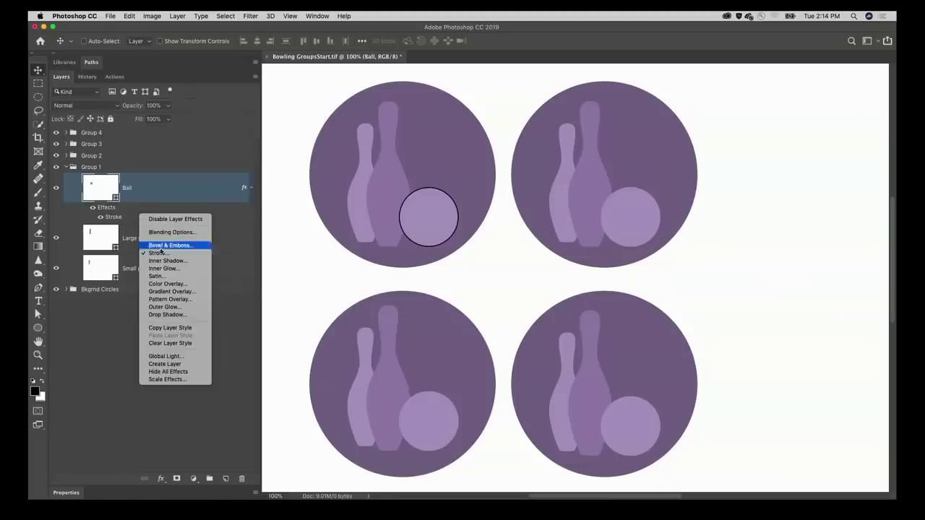
pyautogui.click(167, 328)
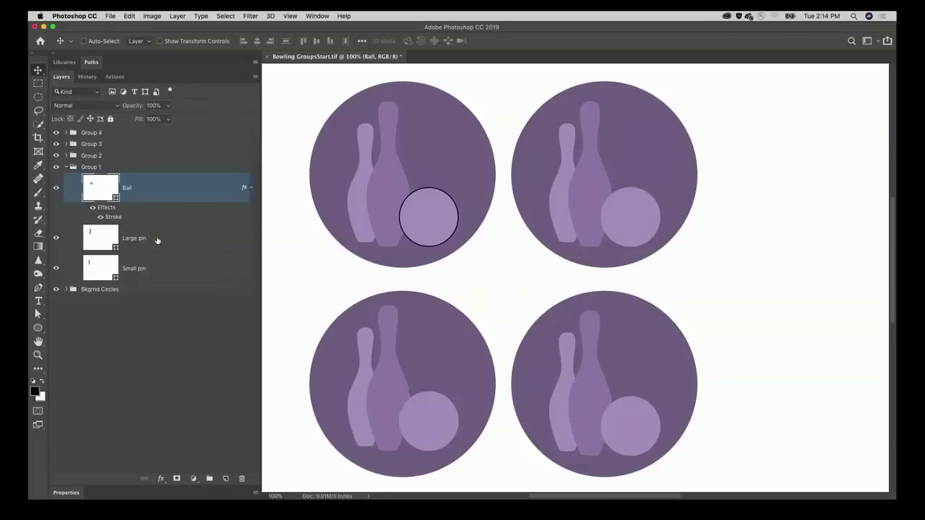
pyautogui.click(155, 239)
pyautogui.keyDown('shift'); pyautogui.click(155, 266); pyautogui.keyUp('shift')
pyautogui.rightClick(156, 243)
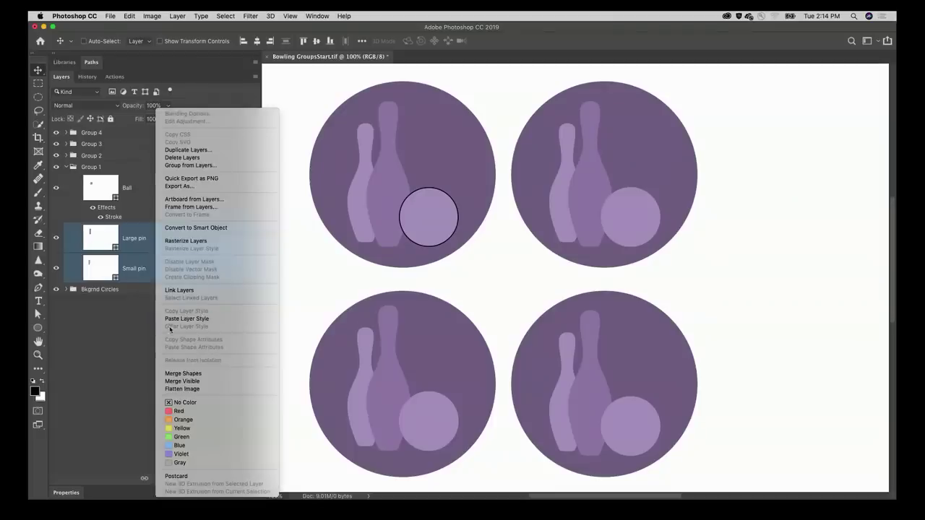
pyautogui.click(171, 318)
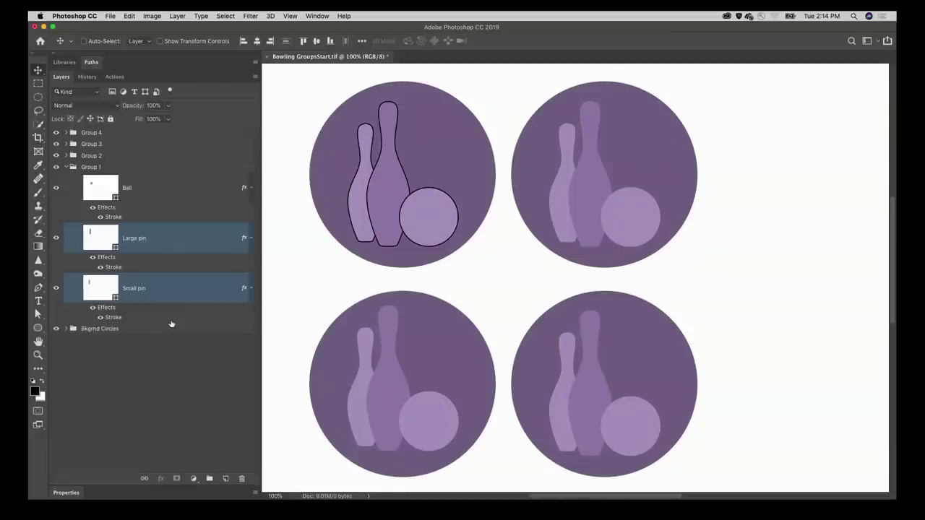
# - Undo the pasted pin layer styles and the Ball layer's stroke
pyautogui.press('super+z')
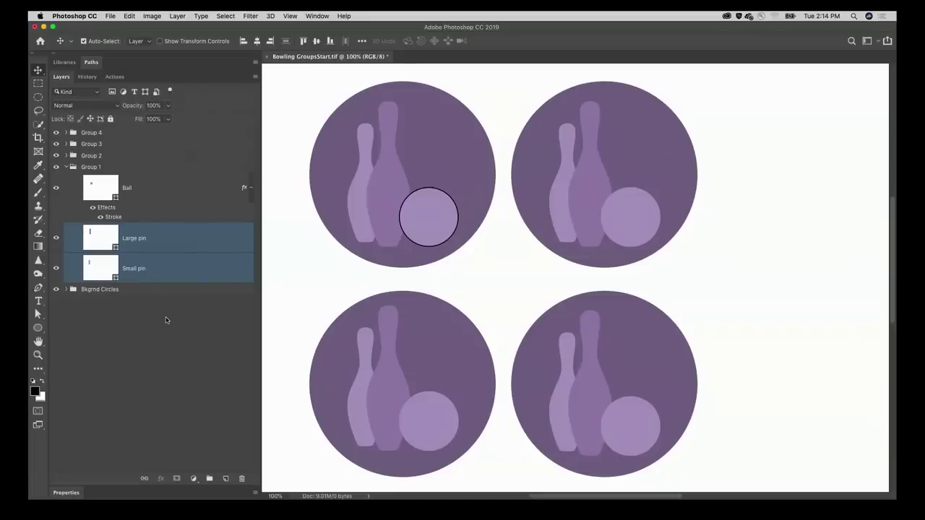
pyautogui.press('super+z')
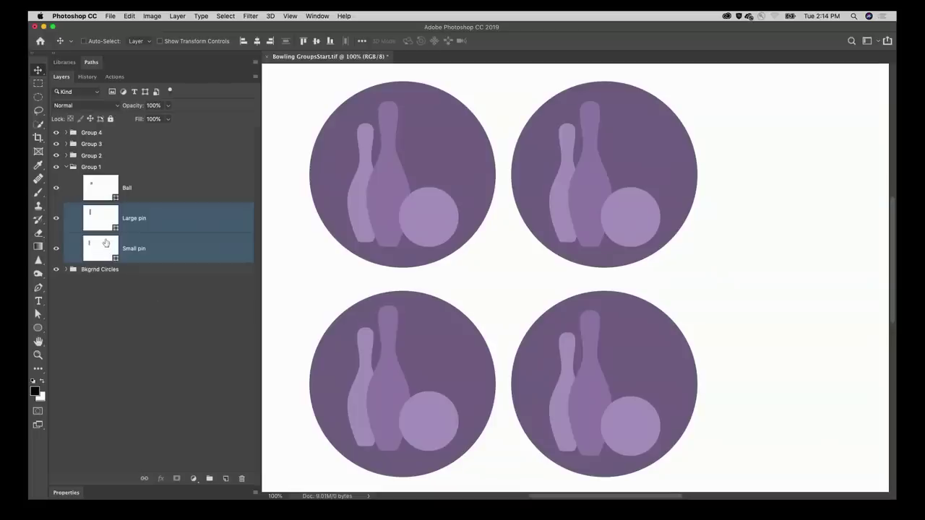
# - Paste the copied Stroke layer style onto Group 1 as a whole
pyautogui.click(112, 169)
pyautogui.rightClick(113, 168)
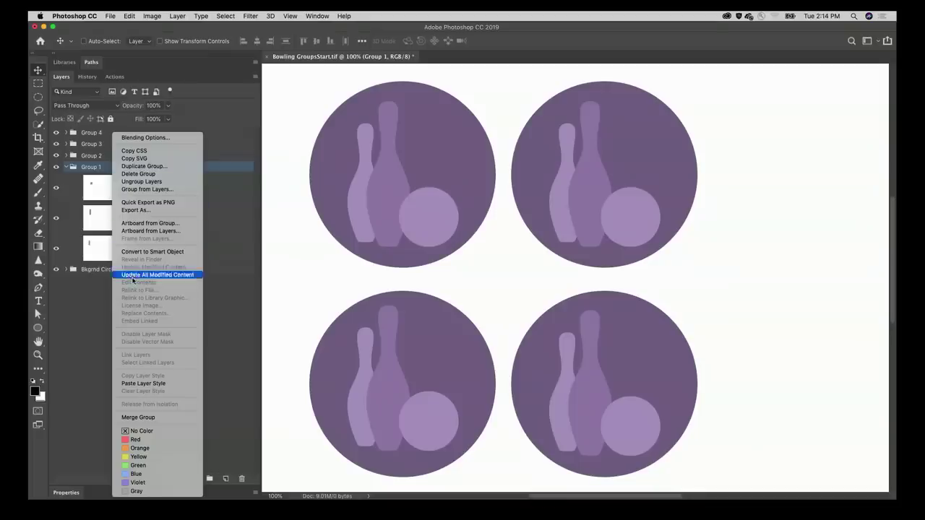
pyautogui.click(178, 384)
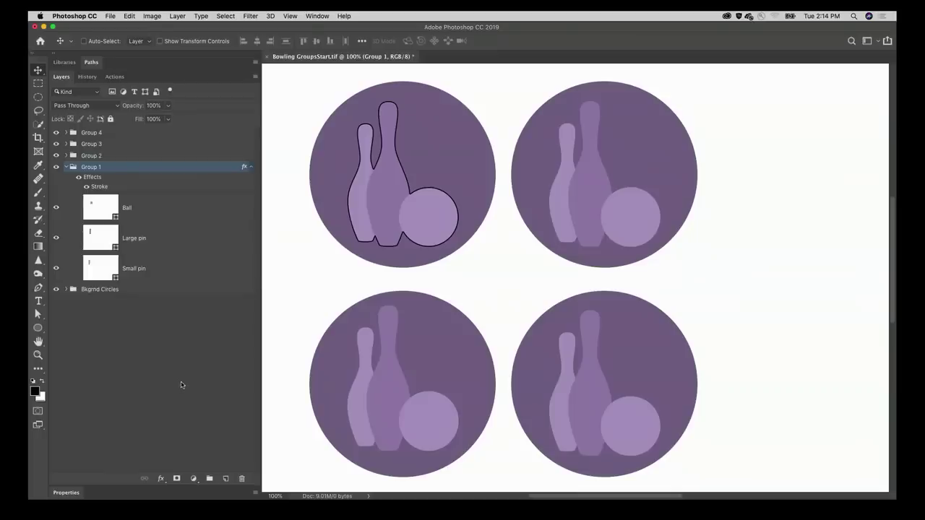
# - Reposition the Ball and Large pin shapes in Group 1, separating them and then overlapping them again beside the Small pin
pyautogui.click(174, 214)
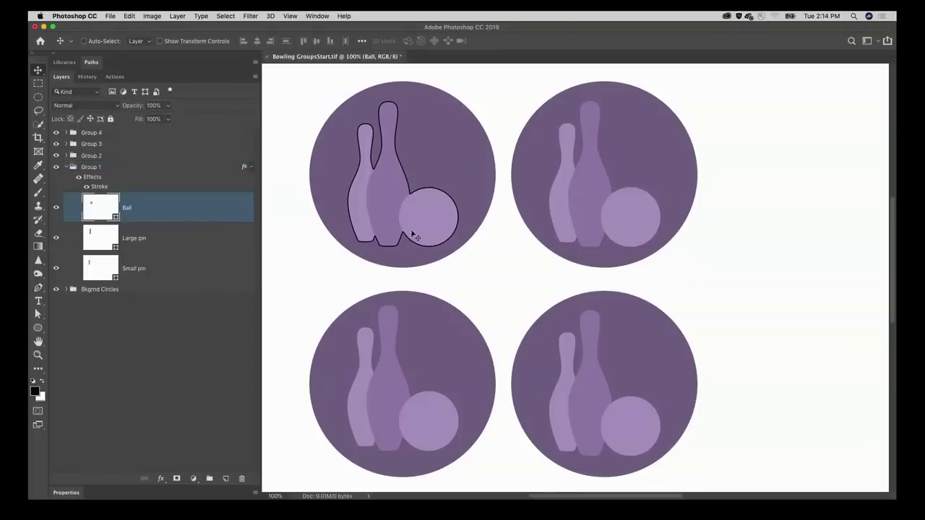
pyautogui.moveTo(421, 233)
pyautogui.mouseDown()
pyautogui.moveTo(454, 198)
pyautogui.moveTo(401, 210)
pyautogui.moveTo(444, 207)
pyautogui.moveTo(417, 231)
pyautogui.mouseUp()
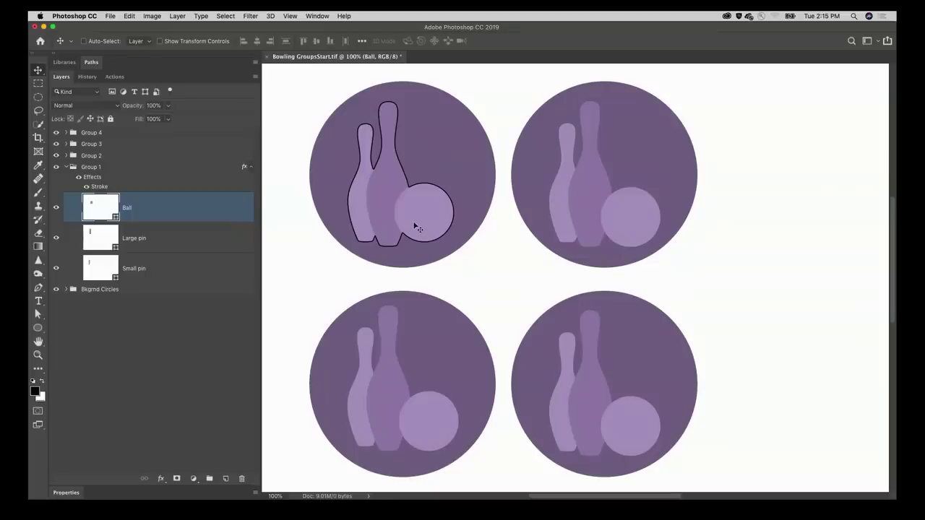
pyautogui.moveTo(419, 223); pyautogui.dragTo(453, 167)
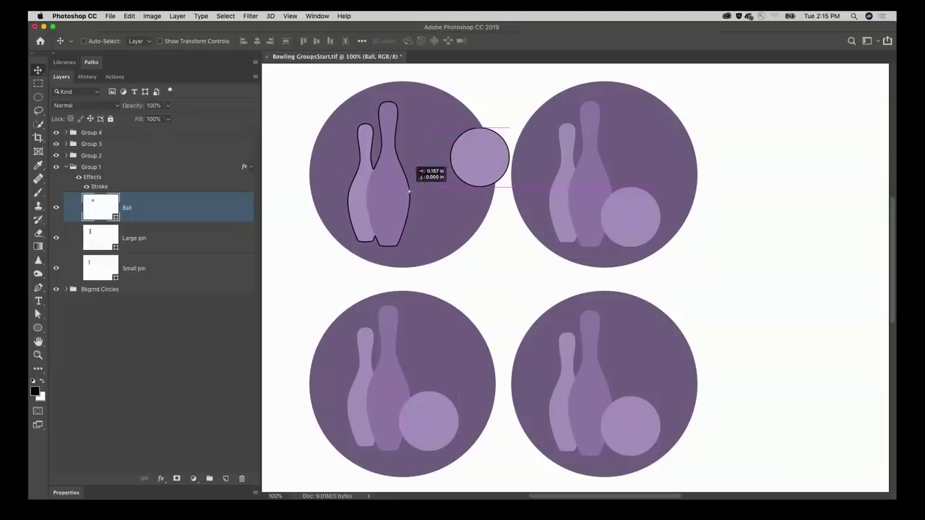
pyautogui.keyDown('super'); pyautogui.click(388, 204); pyautogui.keyUp('super')
pyautogui.moveTo(388, 204); pyautogui.dragTo(406, 206)
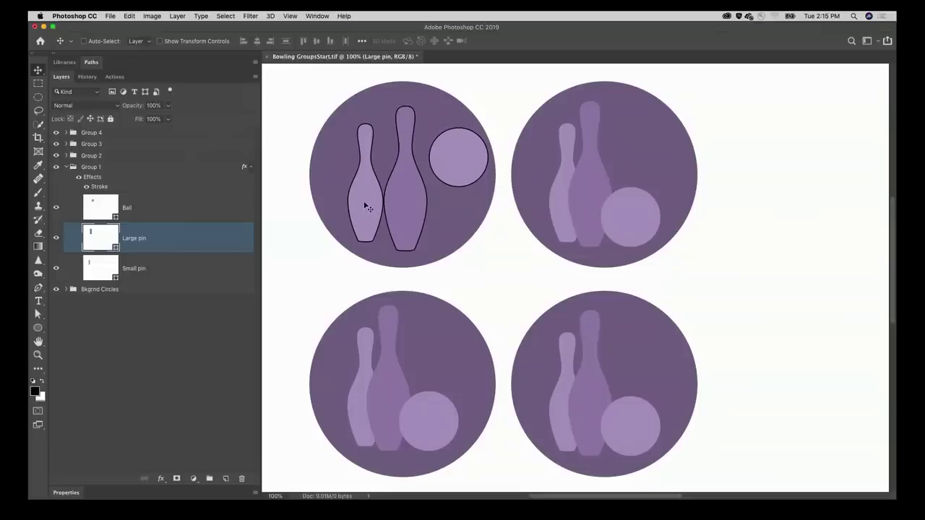
pyautogui.moveTo(394, 204); pyautogui.dragTo(388, 205)
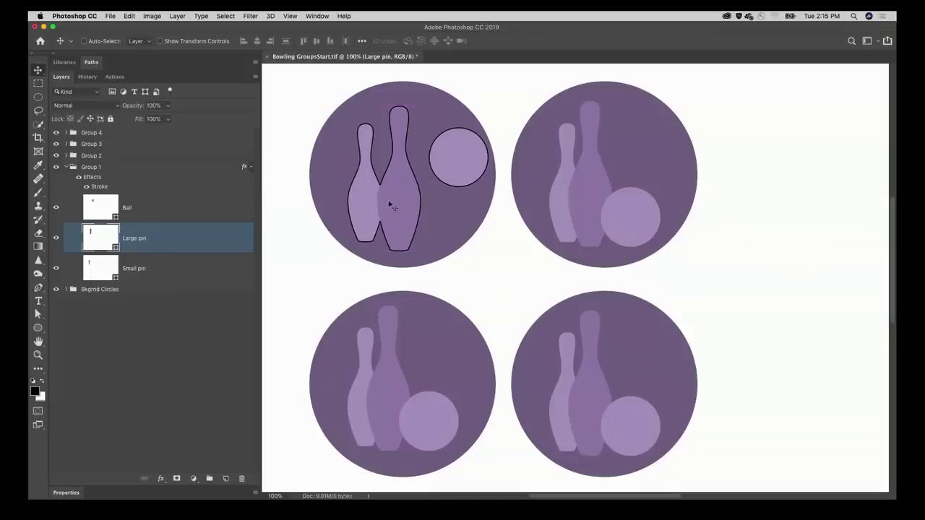
pyautogui.keyDown('super'); pyautogui.click(463, 178); pyautogui.keyUp('super')
pyautogui.moveTo(463, 178); pyautogui.dragTo(445, 238)
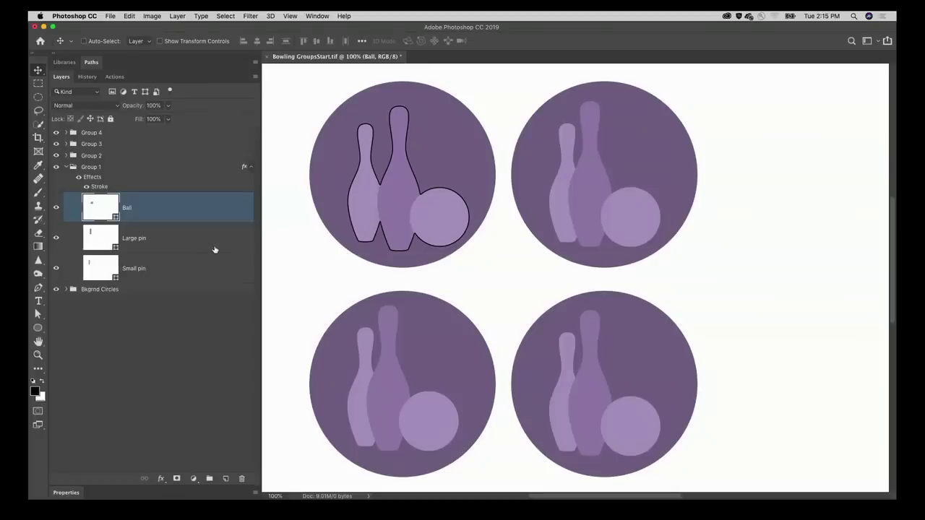
# - Clear the layer style from Group 1 and set its Ball, Large pin and Small pin layers to Multiply
pyautogui.rightClick(118, 179)
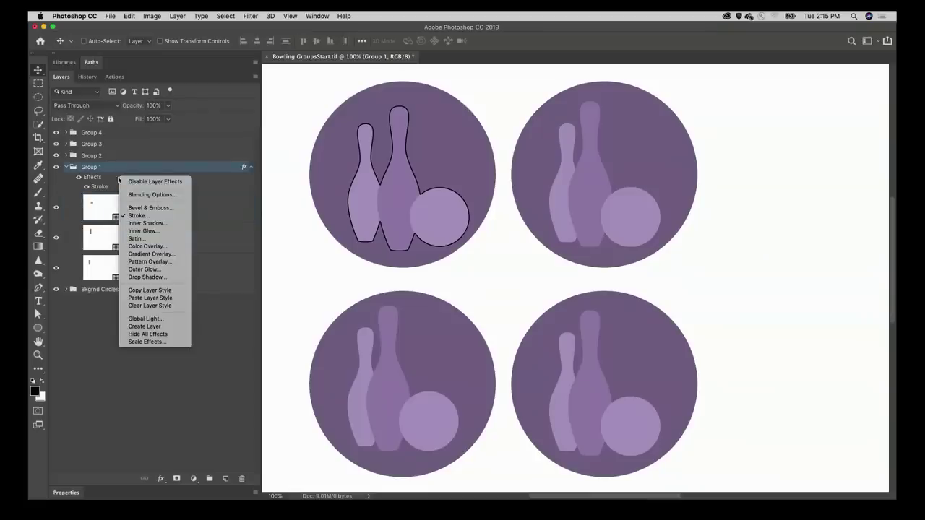
pyautogui.click(152, 307)
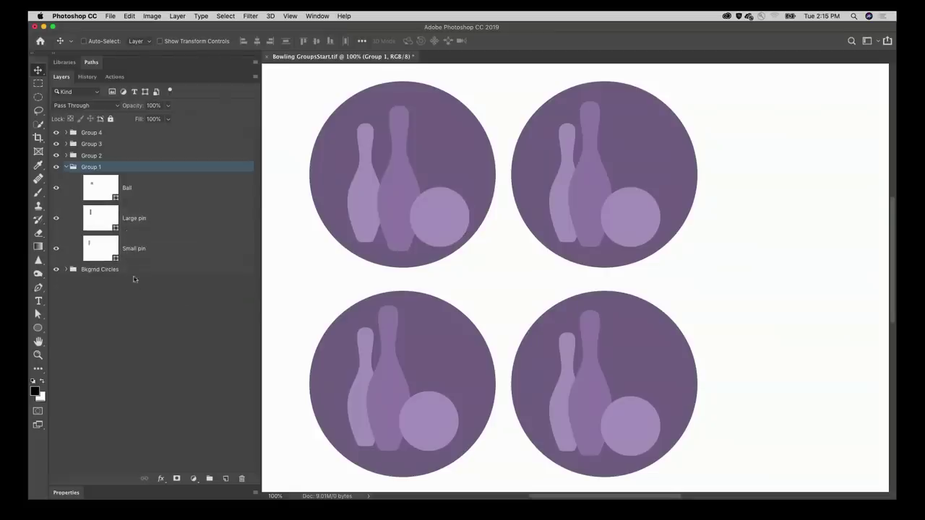
pyautogui.click(169, 188)
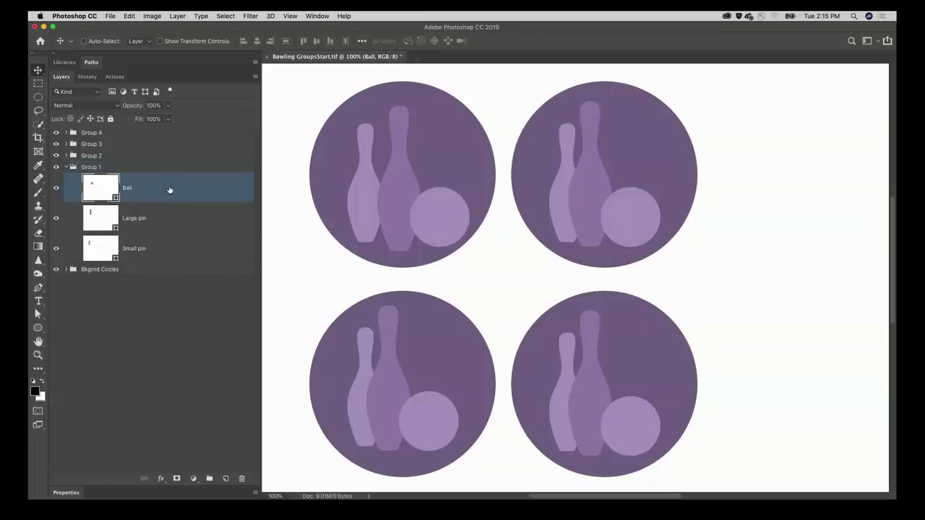
pyautogui.keyDown('shift'); pyautogui.click(177, 247); pyautogui.keyUp('shift')
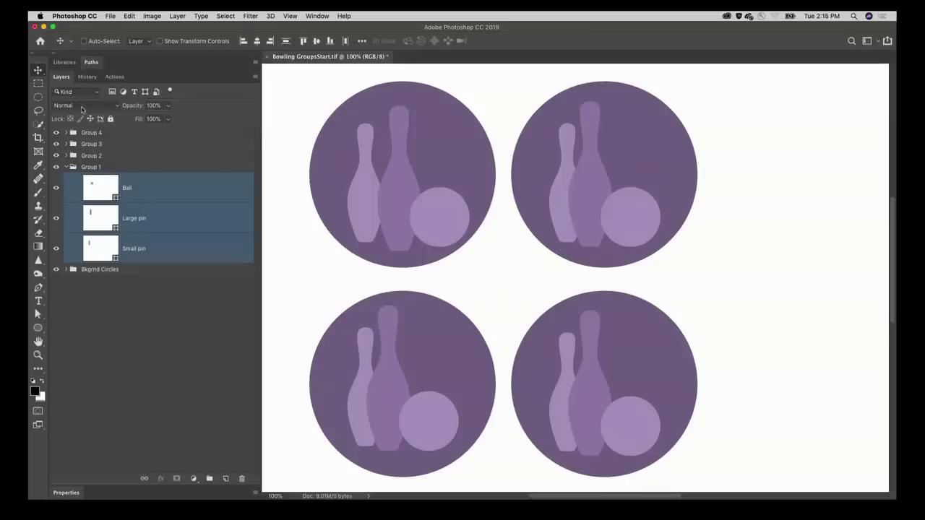
pyautogui.click(81, 109)
pyautogui.click(90, 134)
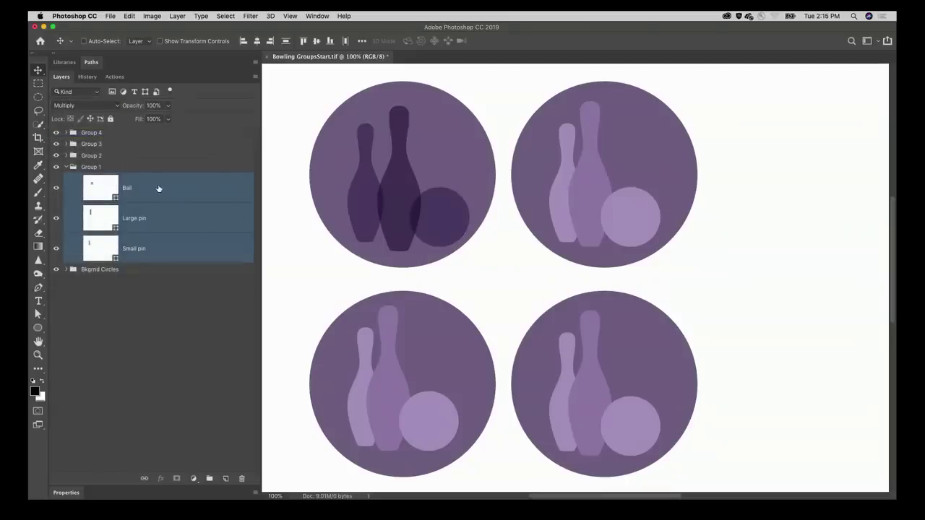
pyautogui.click(132, 192)
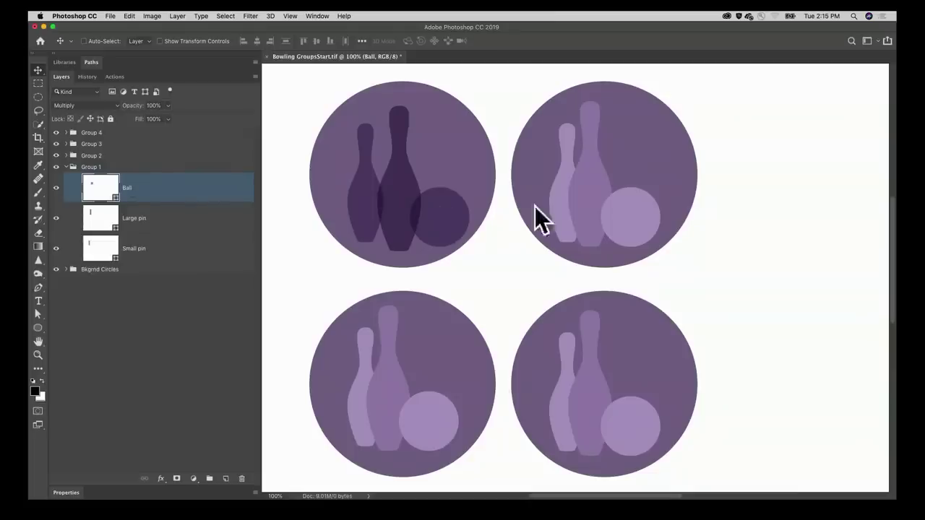
# - Expand Group 2 and set the blend mode of the group itself to Multiply
pyautogui.click(66, 156)
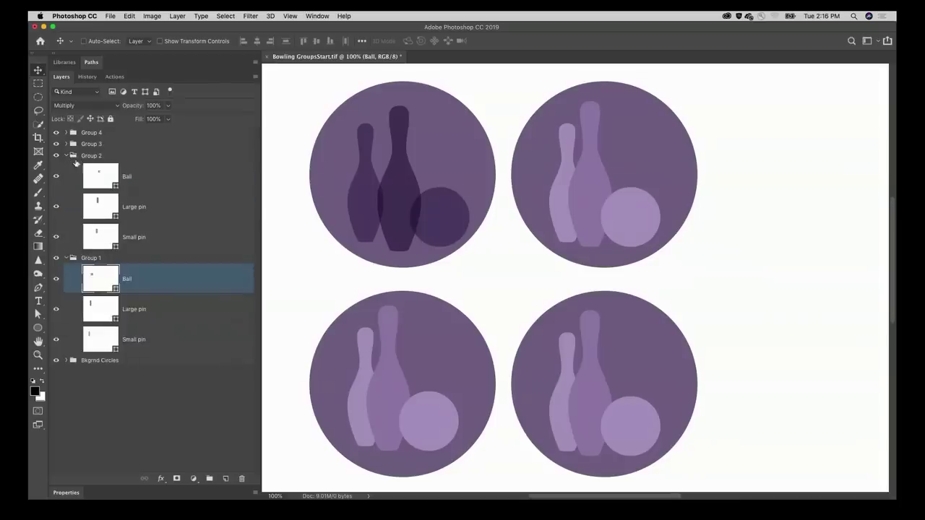
pyautogui.click(95, 156)
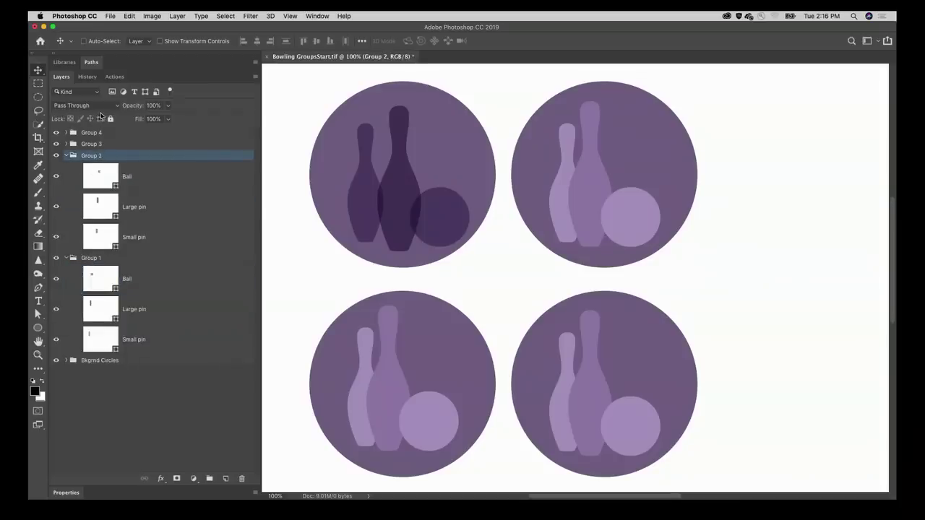
pyautogui.click(93, 109)
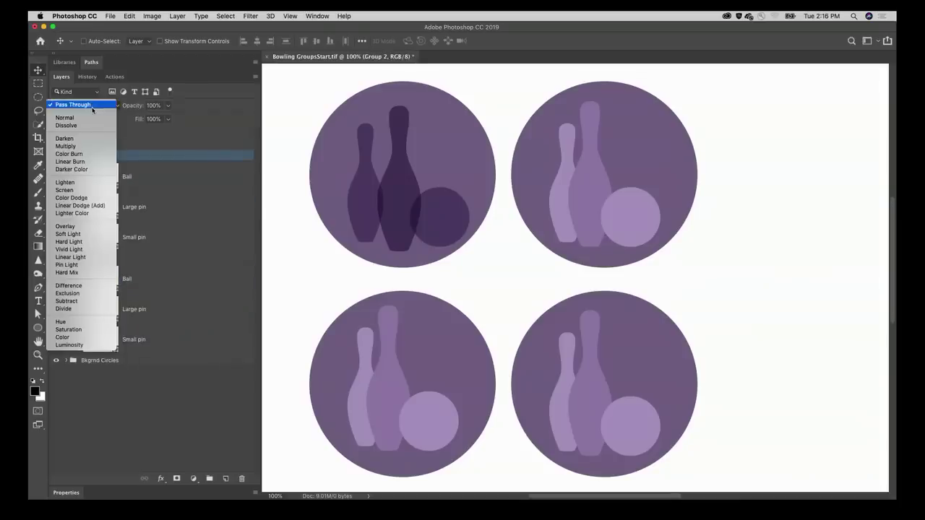
pyautogui.click(73, 148)
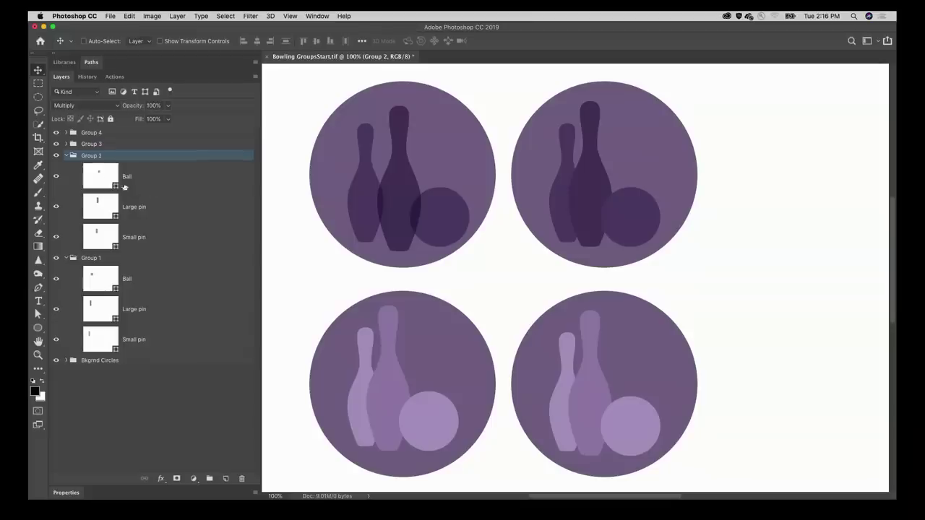
# - Expand Group 3 and set its Ball, Large pin and Small pin layers to Multiply
pyautogui.click(67, 144)
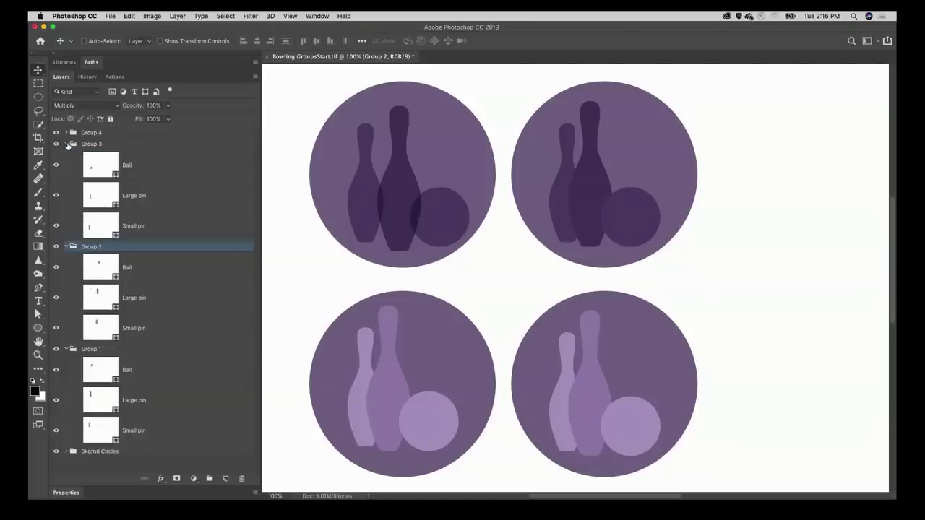
pyautogui.click(151, 168)
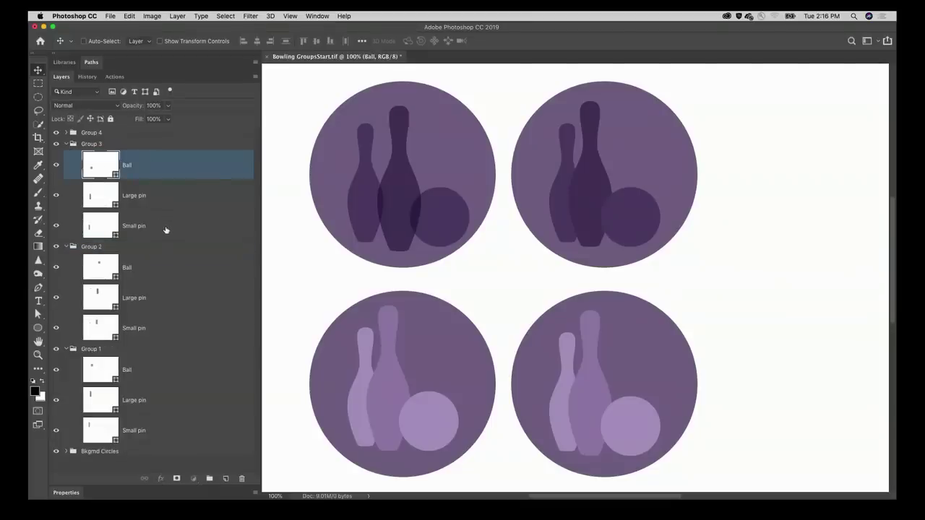
pyautogui.keyDown('shift'); pyautogui.click(166, 230); pyautogui.keyUp('shift')
pyautogui.click(84, 106)
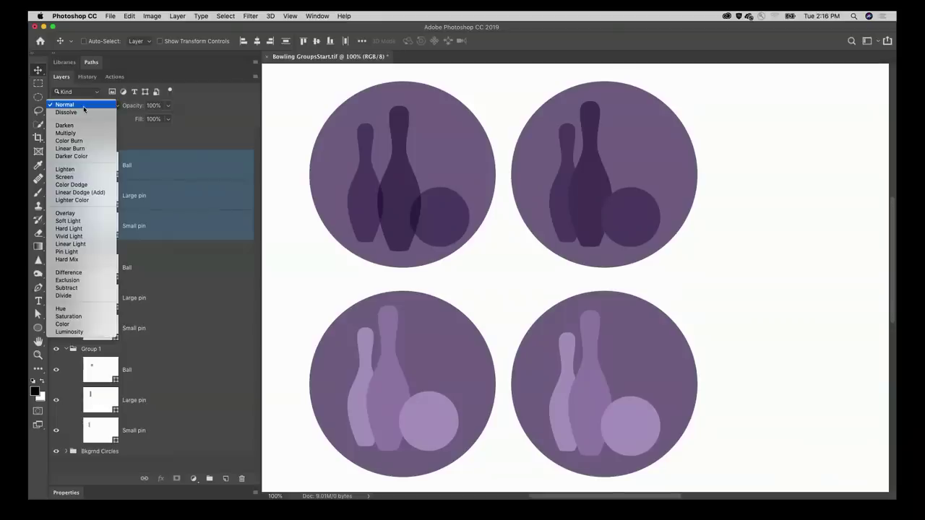
pyautogui.click(81, 135)
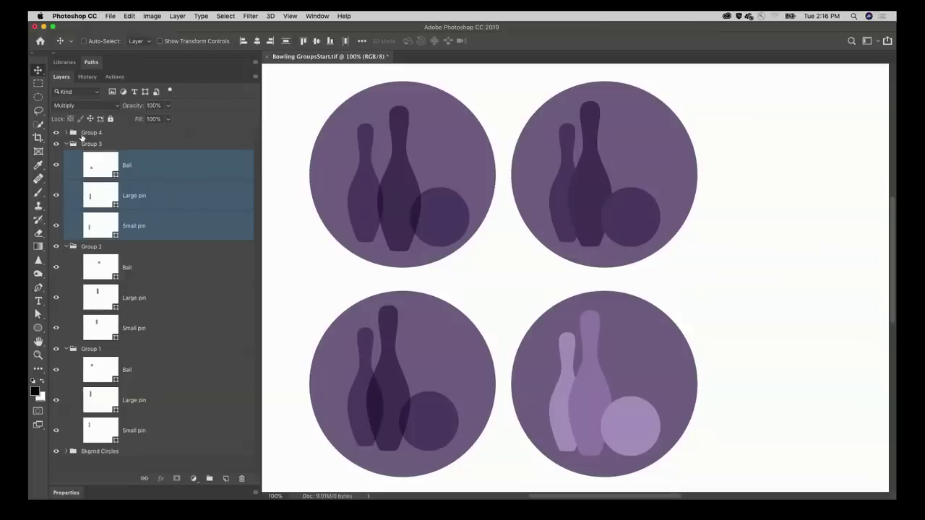
# - Change the blend mode of Group 3 itself from Pass Through to Normal
pyautogui.click(119, 144)
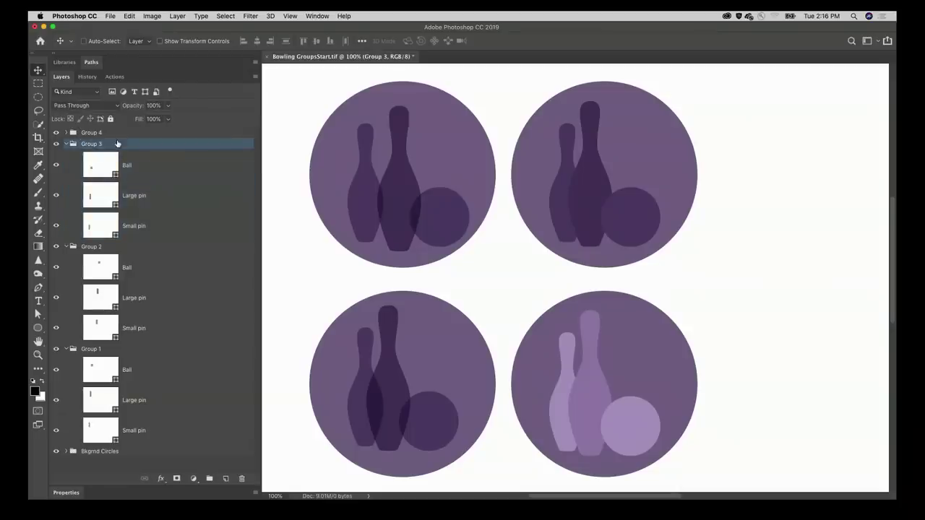
pyautogui.click(84, 106)
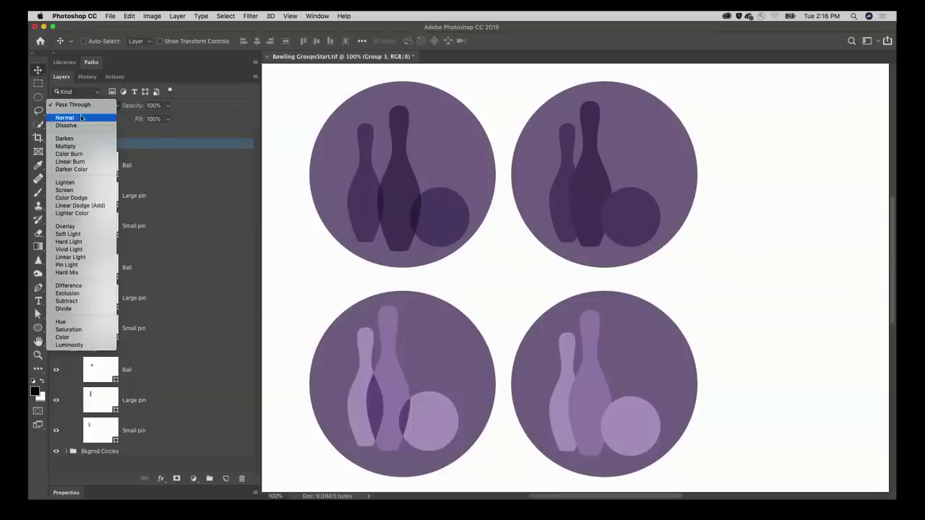
pyautogui.click(82, 118)
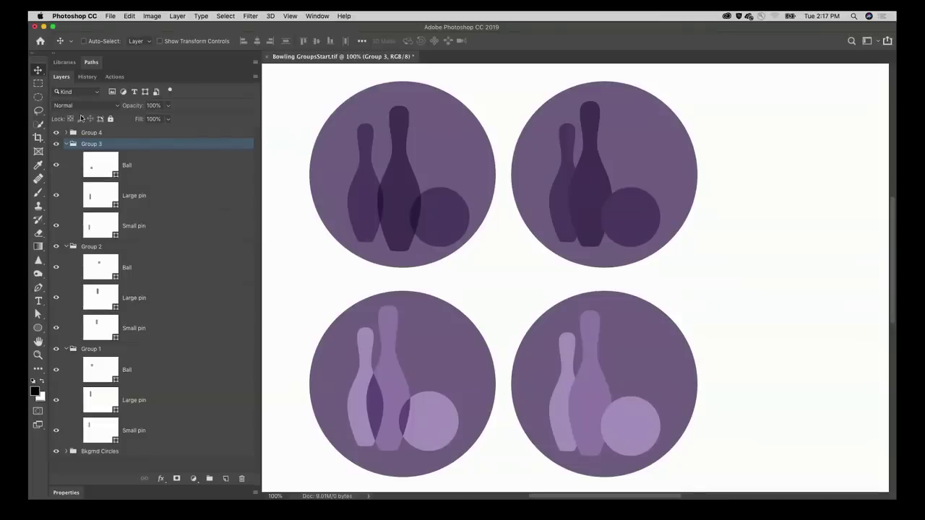
# - Expand Group 4 and add a Hue/Saturation adjustment layer directly above its Ball layer
pyautogui.click(94, 133)
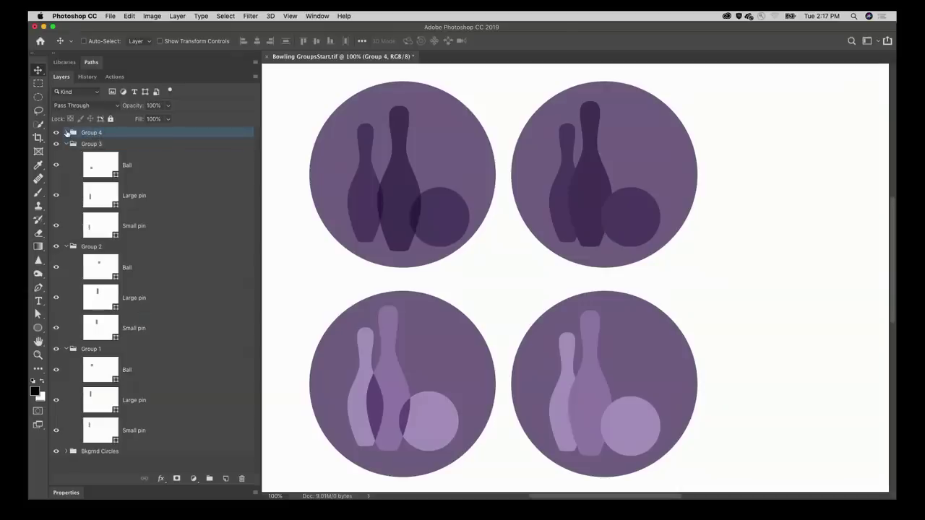
pyautogui.click(67, 133)
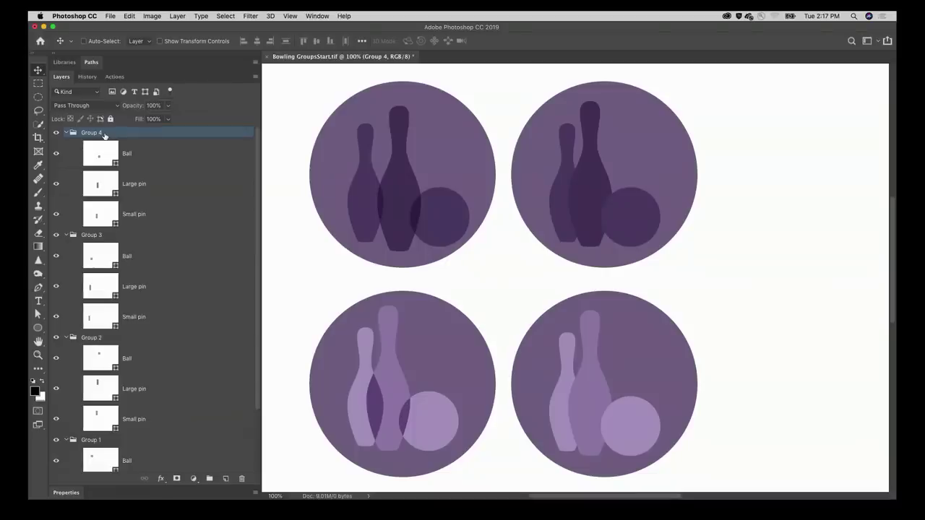
pyautogui.click(126, 154)
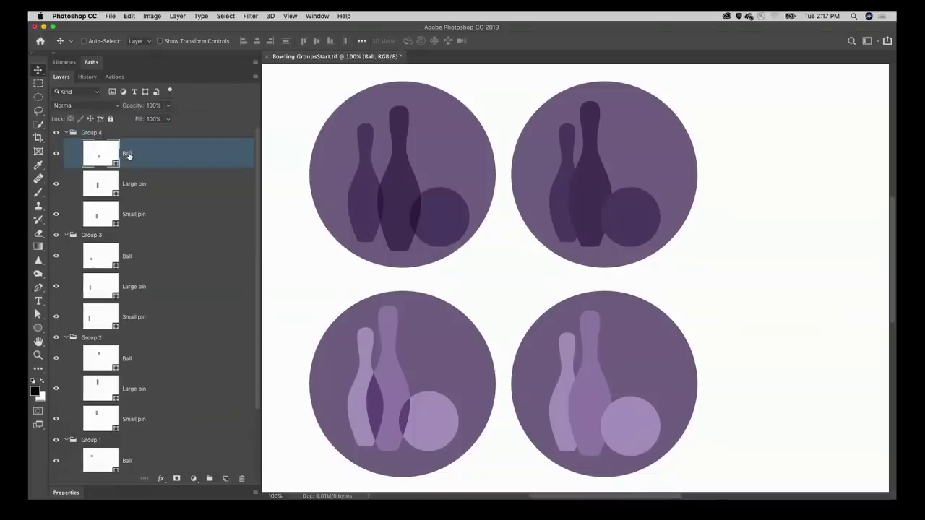
pyautogui.click(160, 479)
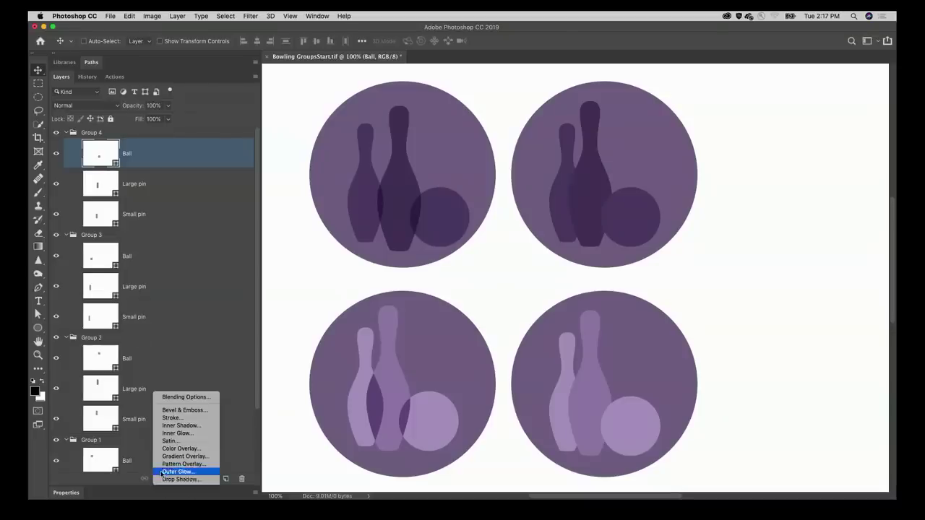
pyautogui.click(127, 449)
pyautogui.click(177, 479)
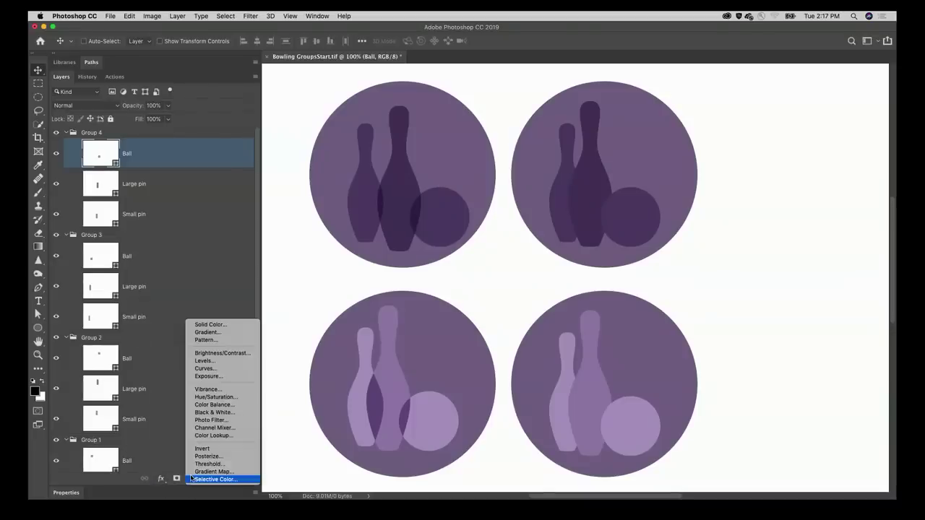
pyautogui.click(198, 397)
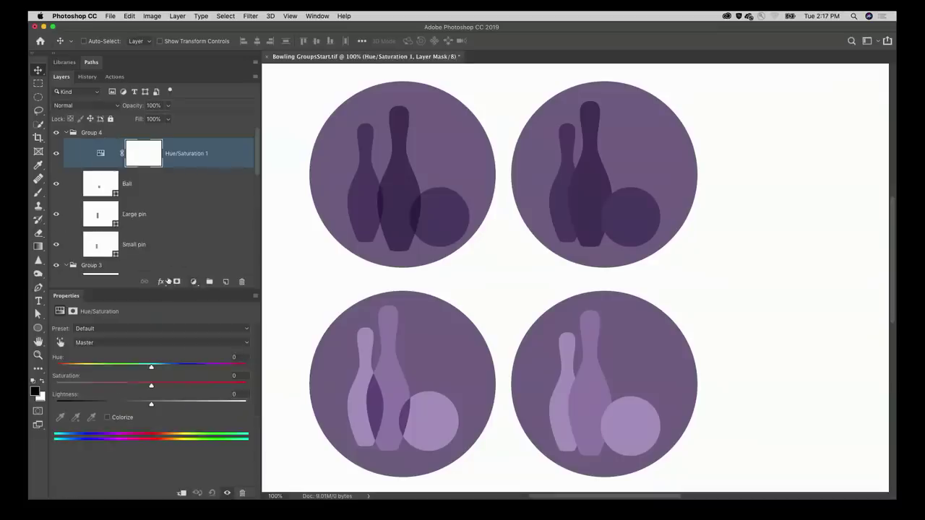
# - Enable Colorize with a hue of 232 on the Hue/Saturation adjustment and clip it to the Ball layer in Group 4
pyautogui.click(107, 418)
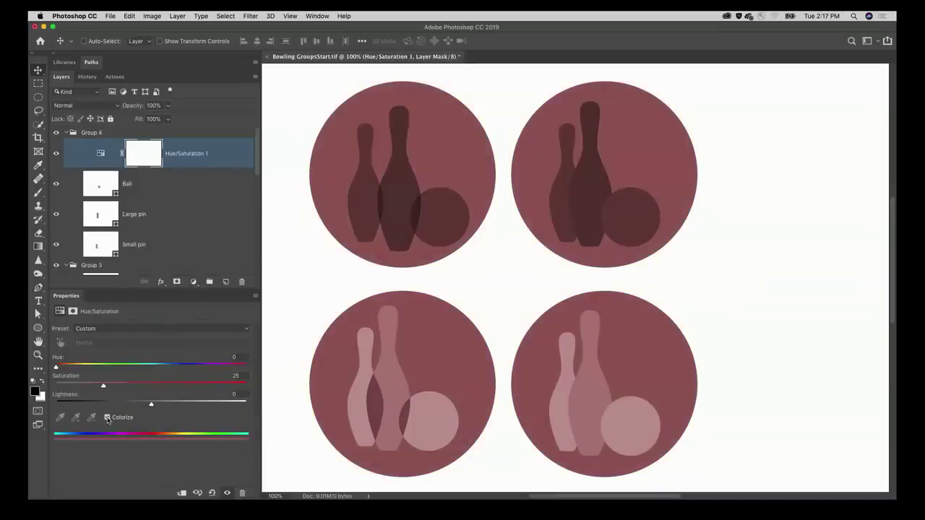
pyautogui.moveTo(57, 368); pyautogui.dragTo(178, 369)
pyautogui.keyDown('alt'); pyautogui.click(191, 169); pyautogui.keyUp('alt')
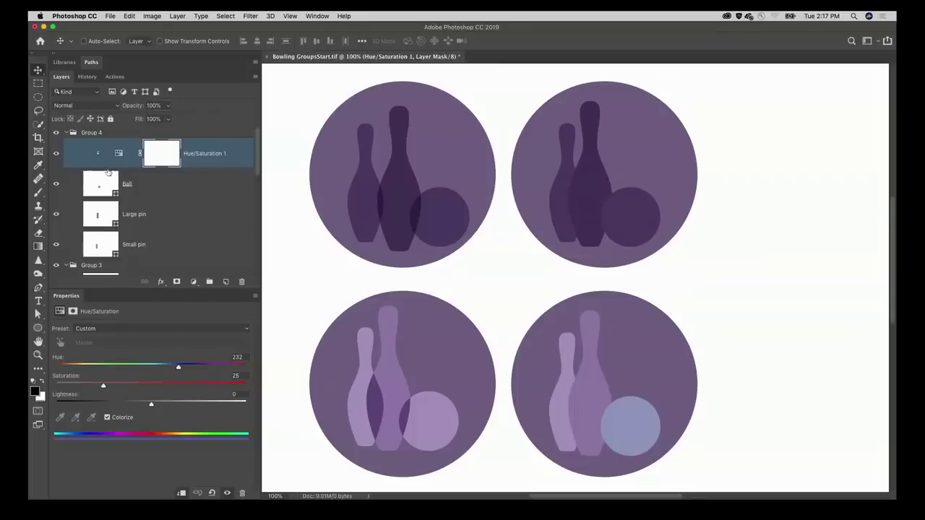
# - Toggle the clipped Hue/Saturation adjustment off and on to compare the ball's colour in Group 4
pyautogui.click(56, 153)
pyautogui.click(56, 154)
pyautogui.click(56, 154)
pyautogui.click(57, 154)
pyautogui.click(57, 155)
pyautogui.press('super+comma')
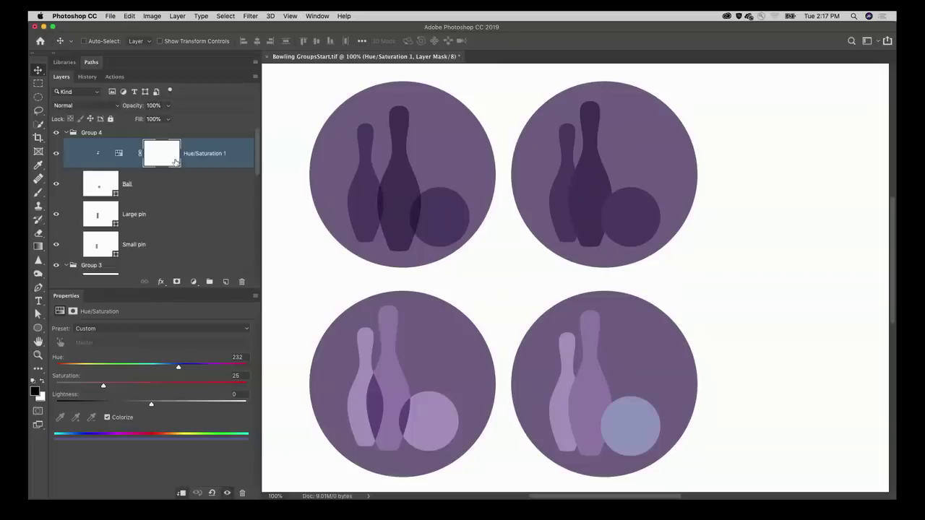
# - Release the Hue/Saturation adjustment's clipping mask from the Ball layer in Group 4
pyautogui.rightClick(190, 161)
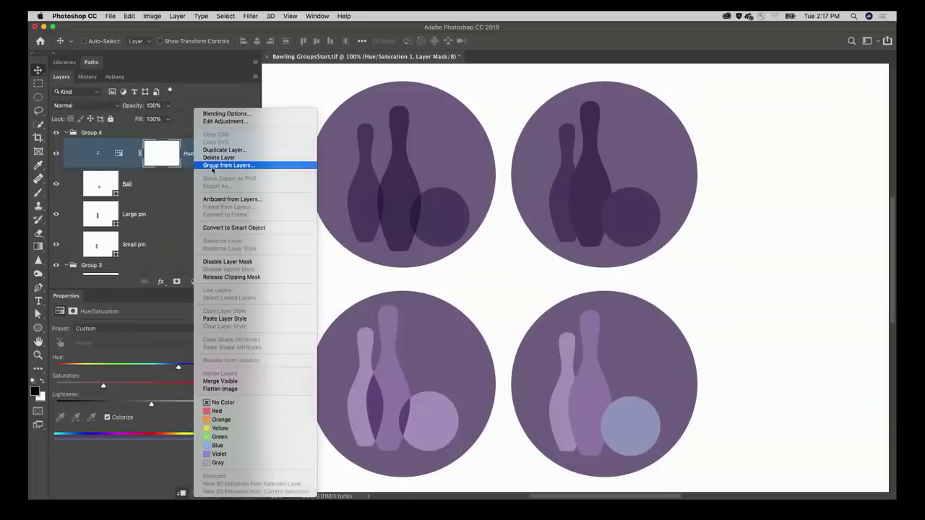
pyautogui.click(187, 172)
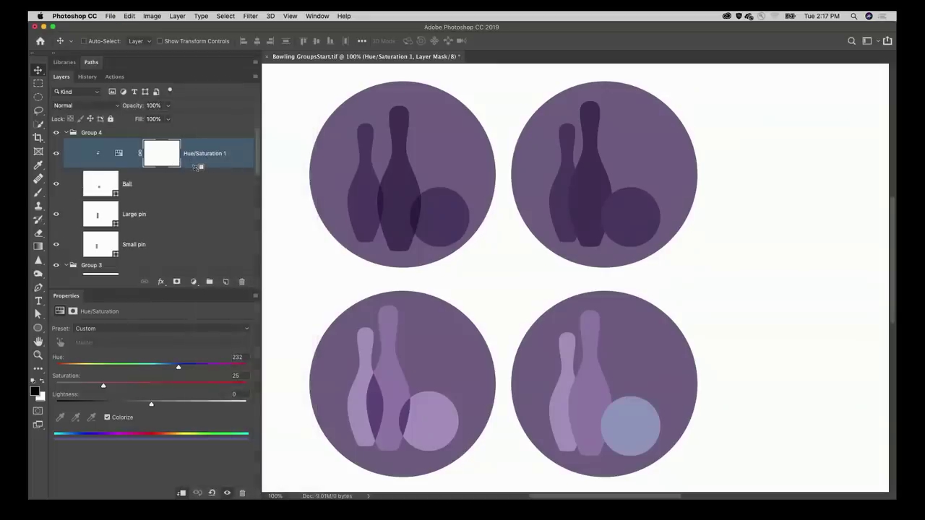
pyautogui.keyDown('alt'); pyautogui.click(195, 168); pyautogui.keyUp('alt')
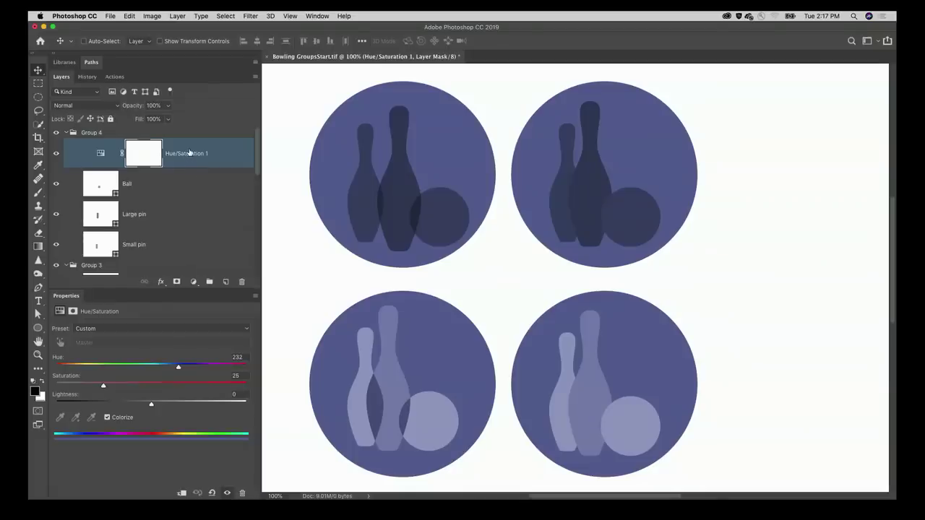
# - Move the Hue/Saturation adjustment out above Group 4 and clip it to the whole group
pyautogui.moveTo(189, 153); pyautogui.dragTo(162, 128)
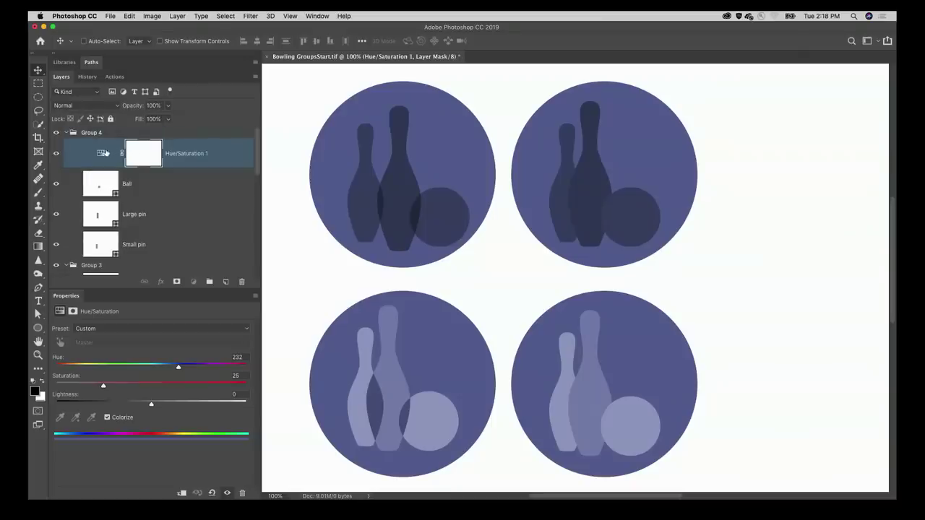
pyautogui.moveTo(105, 152); pyautogui.dragTo(175, 155)
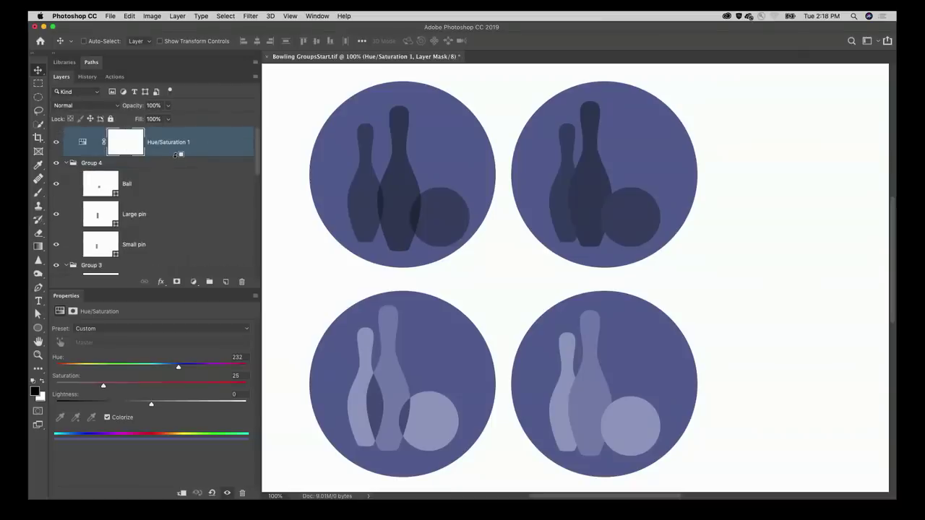
pyautogui.keyDown('alt'); pyautogui.click(175, 155); pyautogui.keyUp('alt')
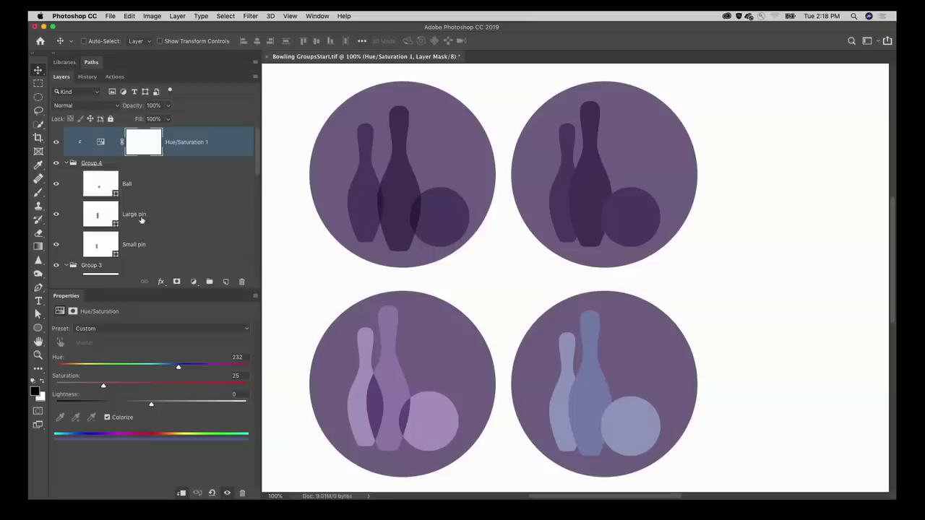
# - Select a rectangle across the lower part of Group 4's pins and ball and add a group mask that hides it
pyautogui.click(93, 153)
pyautogui.click(91, 164)
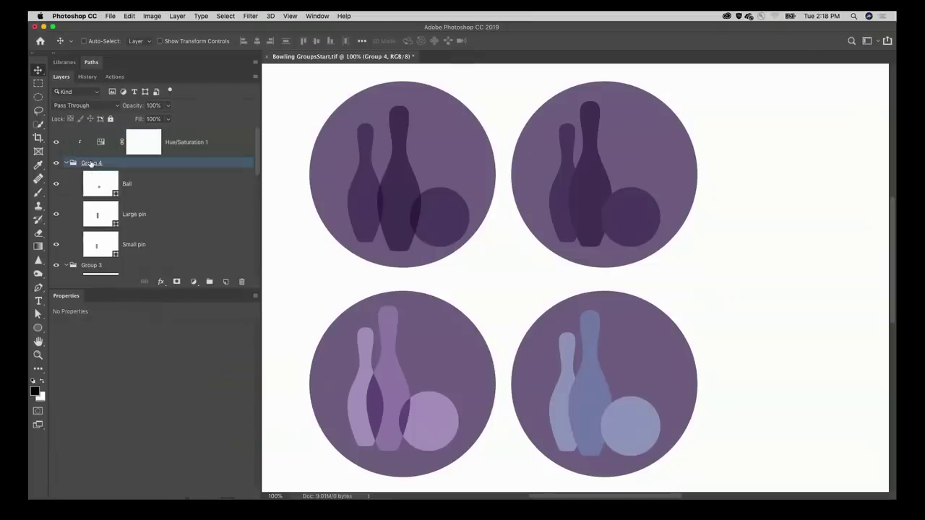
pyautogui.press('m')
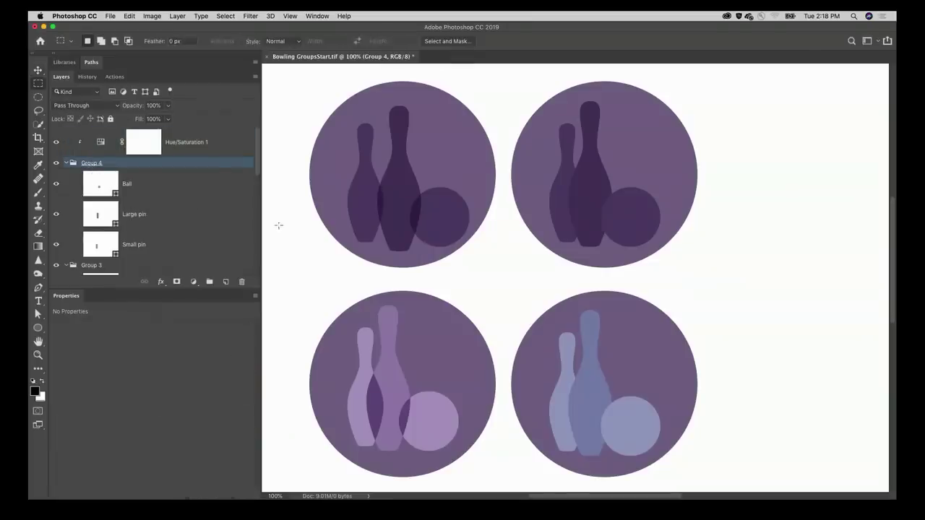
pyautogui.moveTo(518, 424); pyautogui.dragTo(723, 470)
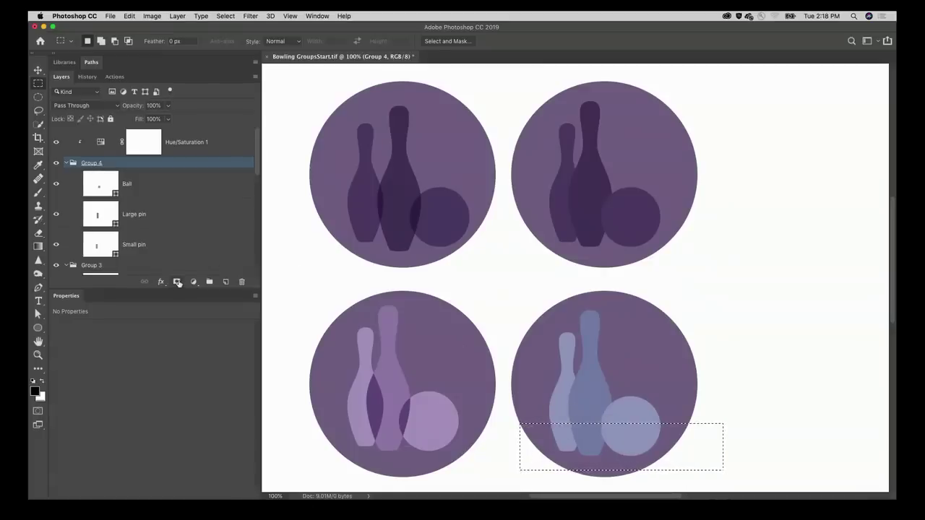
pyautogui.click(177, 282)
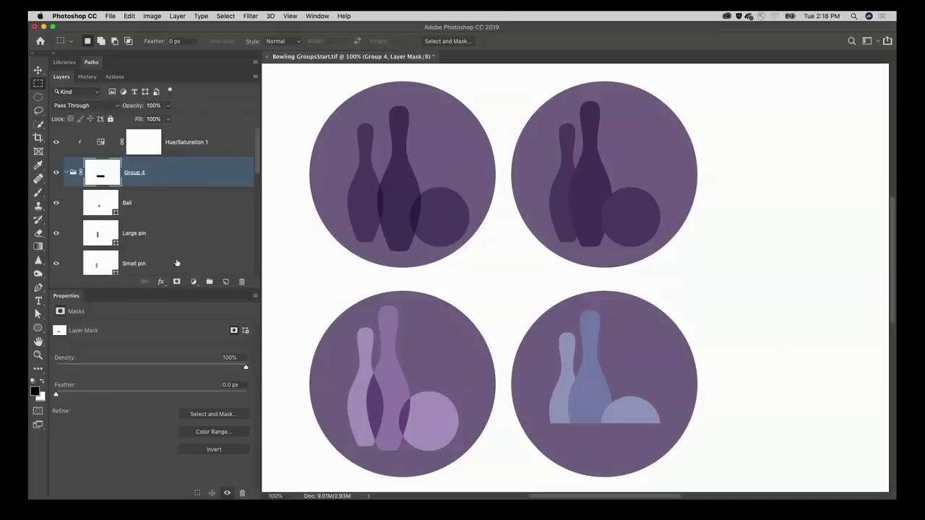
# - Move the Ball layer inside masked Group 4 about 20 px left and 29 px up
pyautogui.click(178, 208)
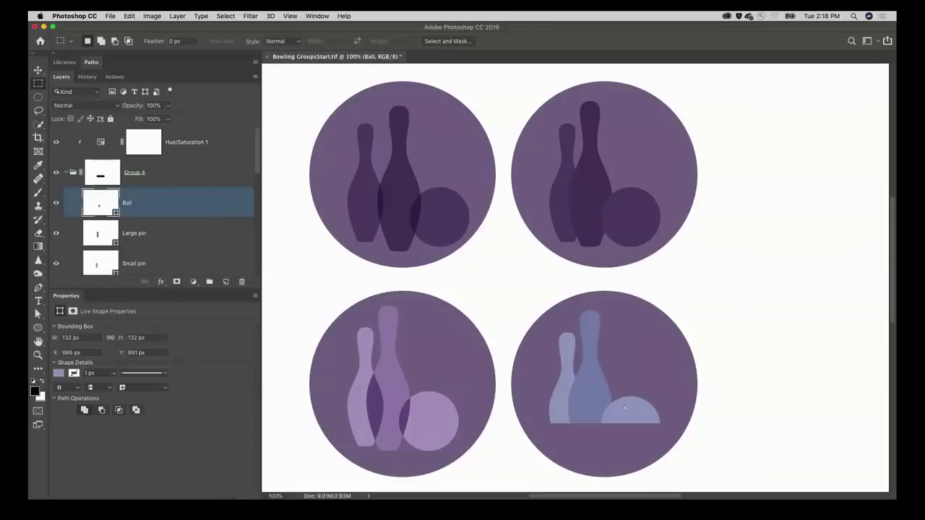
pyautogui.press('v')
pyautogui.moveTo(630, 407)
pyautogui.mouseDown()
pyautogui.moveTo(639, 385)
pyautogui.moveTo(640, 399)
pyautogui.moveTo(622, 396)
pyautogui.mouseUp()
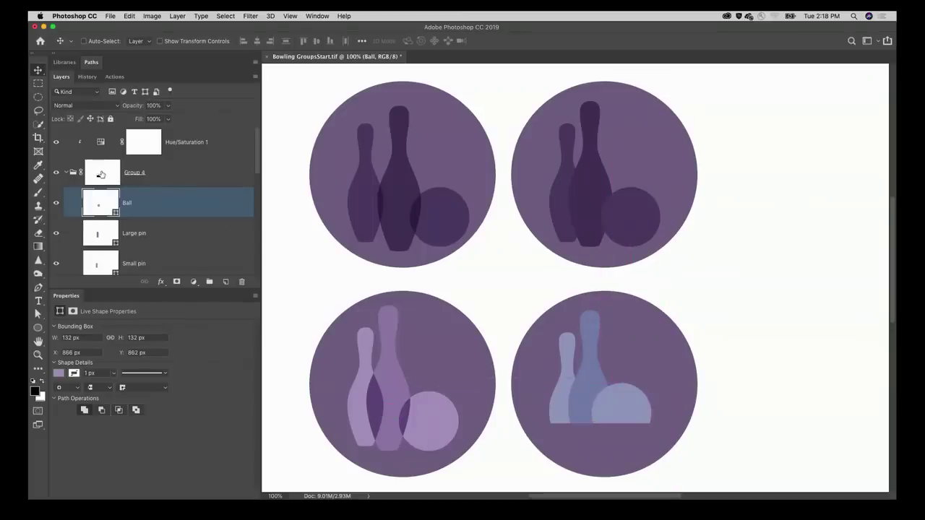
# - Close Bowling GroupsStart.tif without saving the changes
pyautogui.moveTo(101, 175); pyautogui.dragTo(105, 177)
pyautogui.press('super+w')
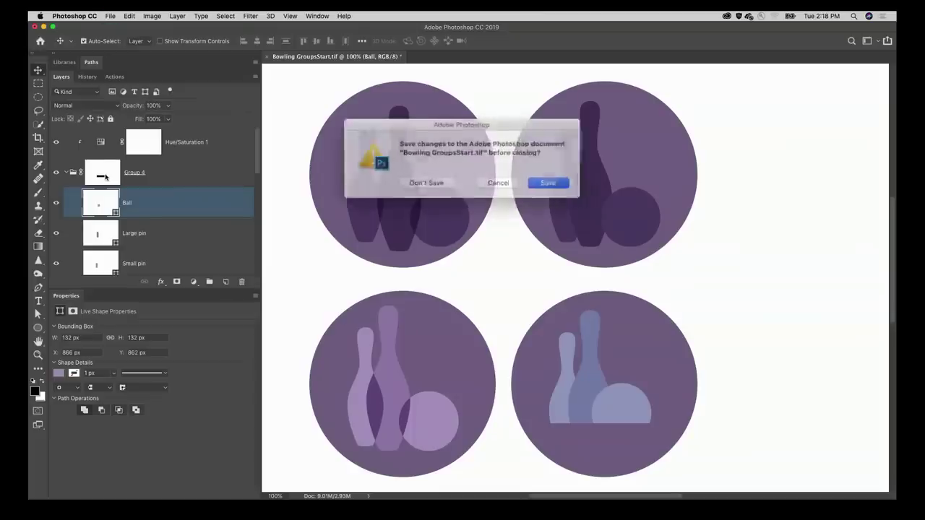
pyautogui.press('super+d')
# - Switch to Lightroom and open the original NeonShape.psd from the 03 Vectors, Effect, Libraries collection for editing in Photoshop
pyautogui.press('super+Tab')
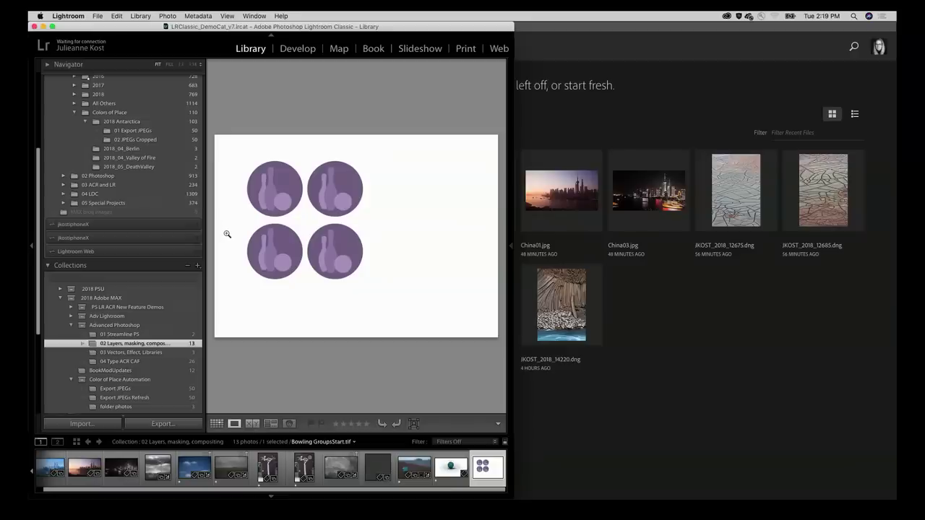
pyautogui.click(124, 352)
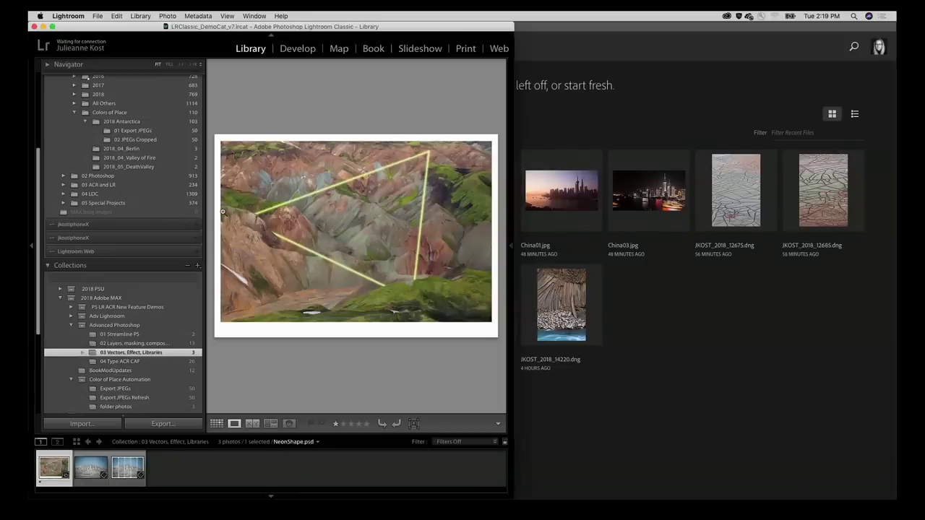
pyautogui.press('super+e')
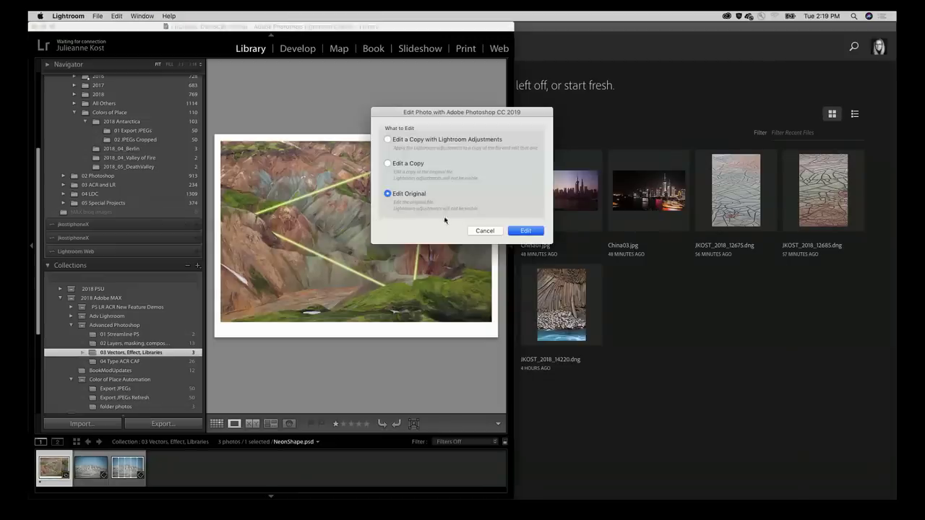
pyautogui.click(517, 230)
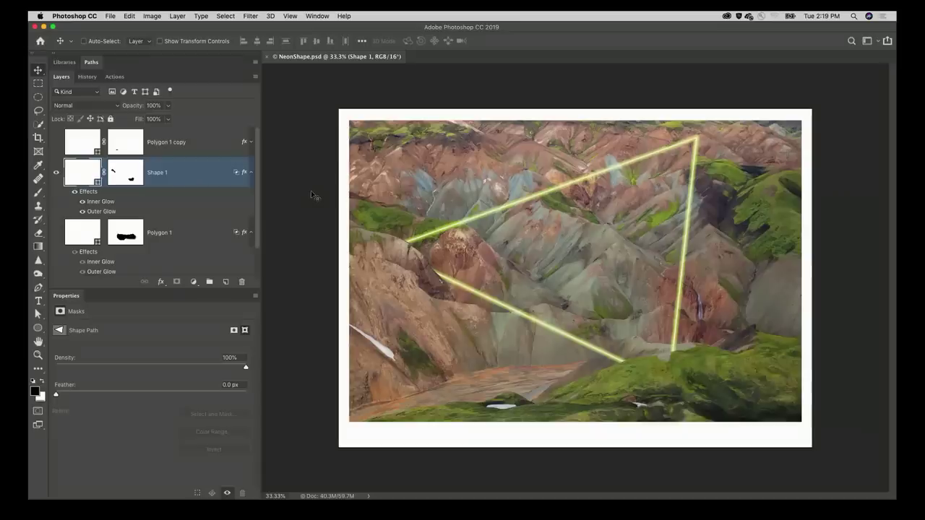
# - Delete the three shape layers above Layer 0, from Polygon 1 copy down to Polygon 1
pyautogui.press('super+z')
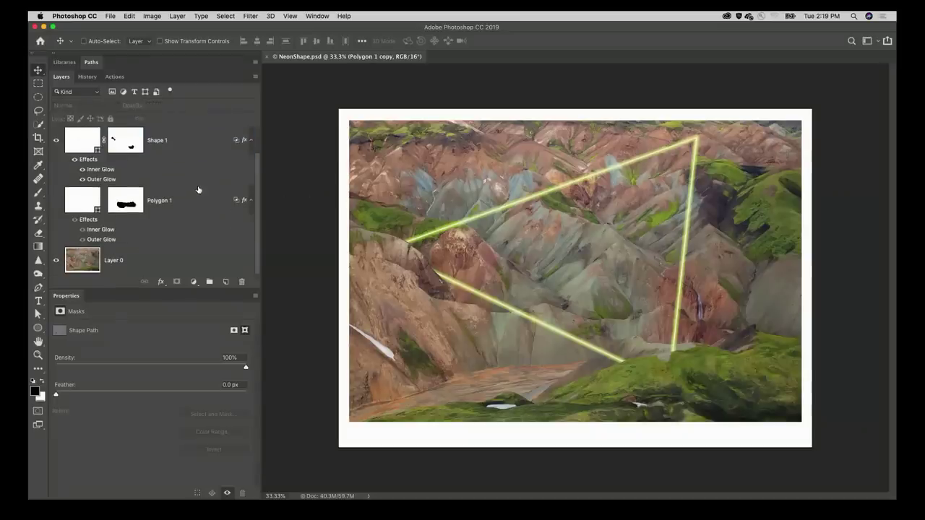
pyautogui.keyDown('shift'); pyautogui.click(202, 203); pyautogui.keyUp('shift')
pyautogui.press('Delete')
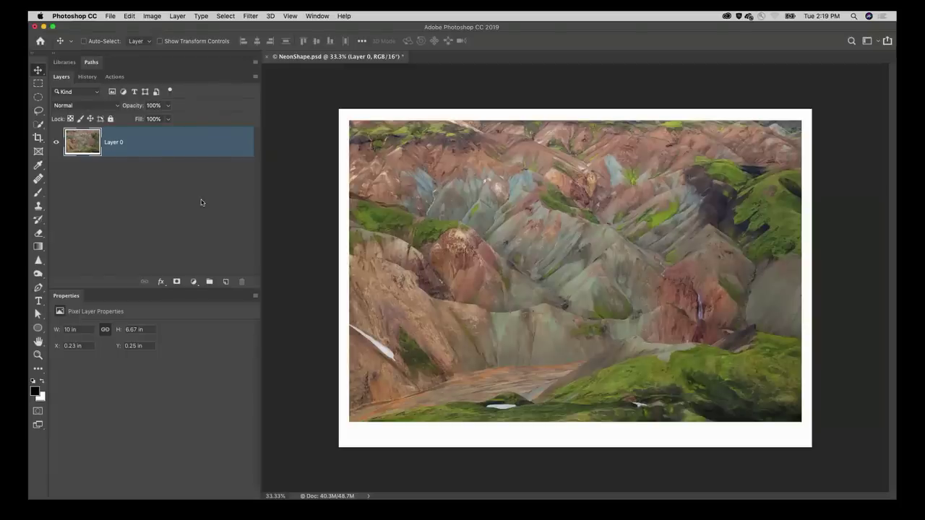
# - Draw a closed triangular path across the mountains with the Pen tool and convert it into a shape layer
pyautogui.press('super+equal')
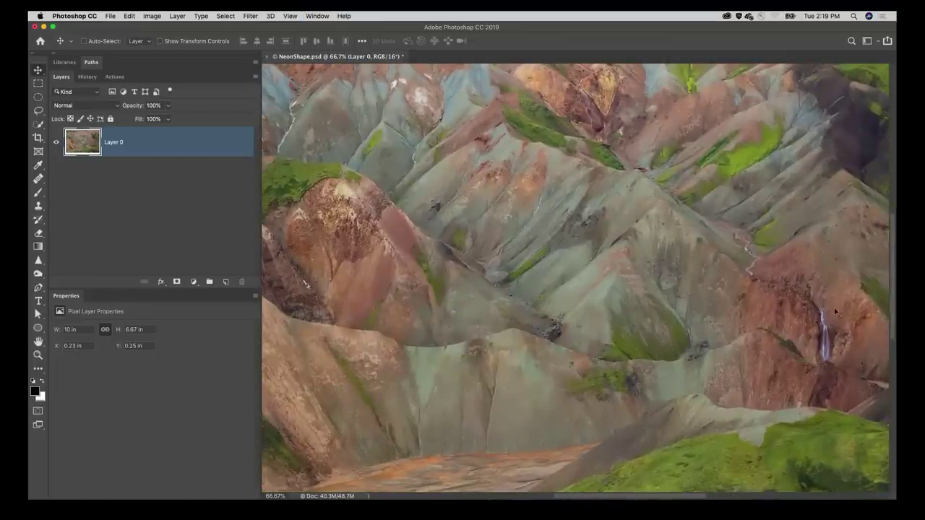
pyautogui.press('super+minus')
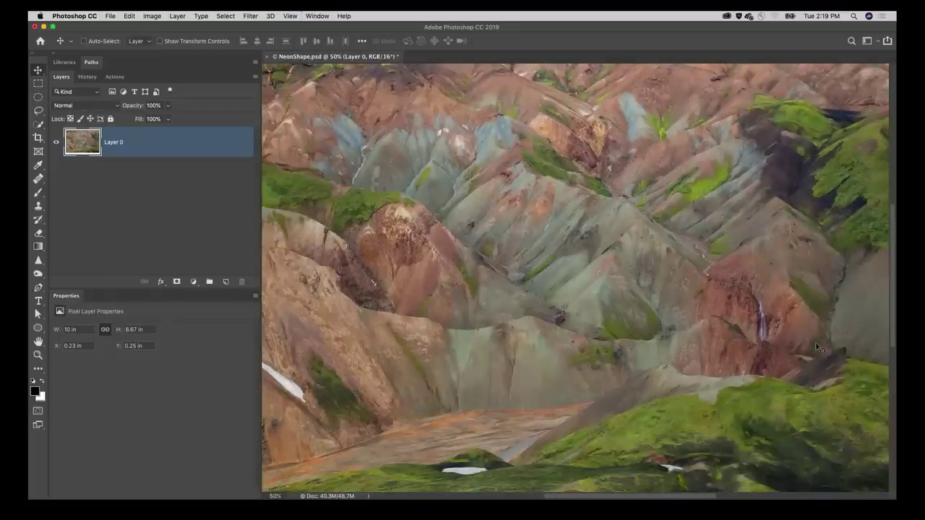
pyautogui.press('super+0')
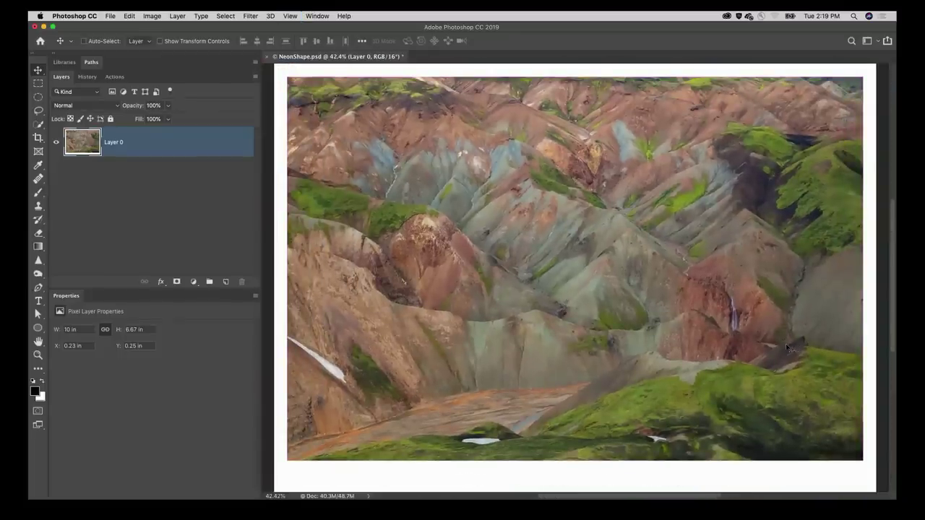
pyautogui.press('p')
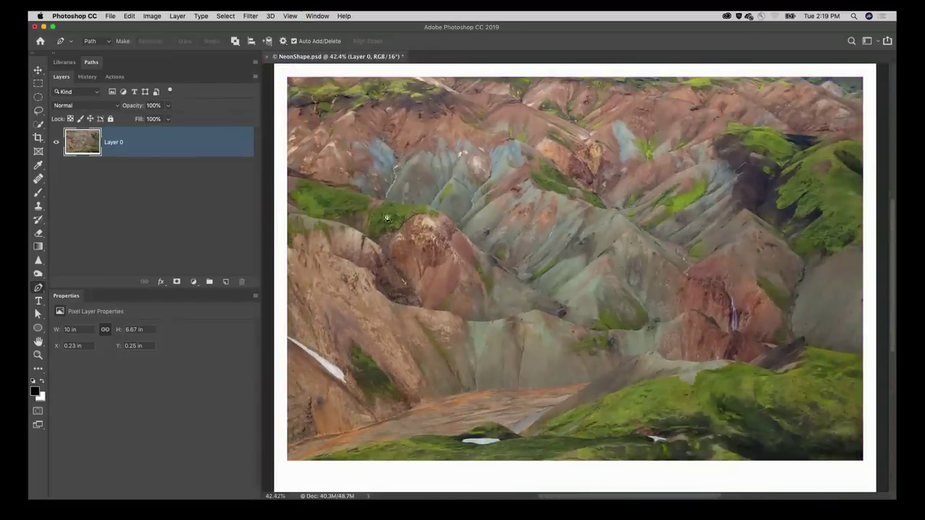
pyautogui.click(375, 275)
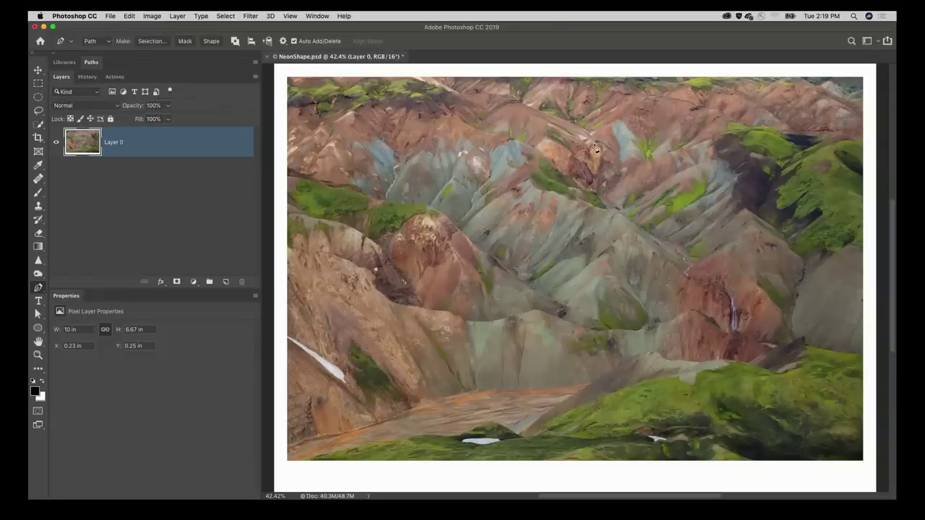
pyautogui.click(666, 110)
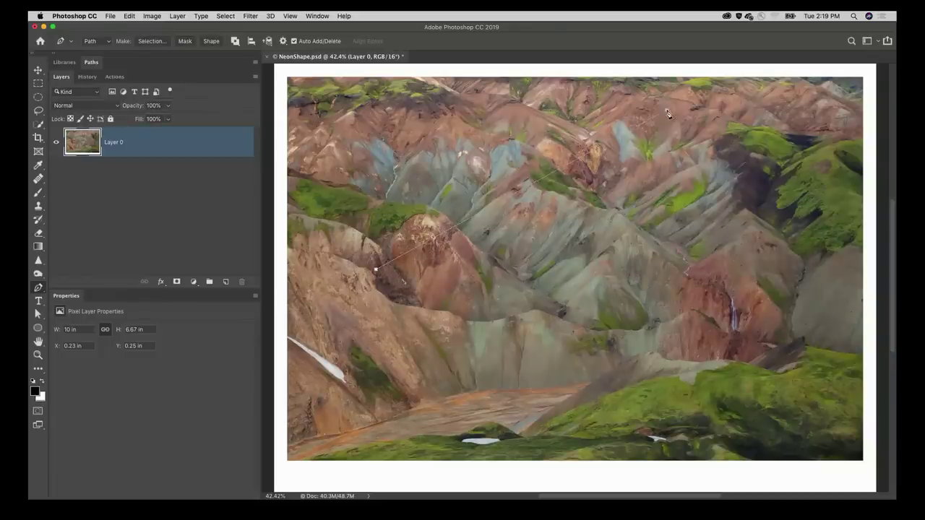
pyautogui.click(737, 398)
pyautogui.click(376, 270)
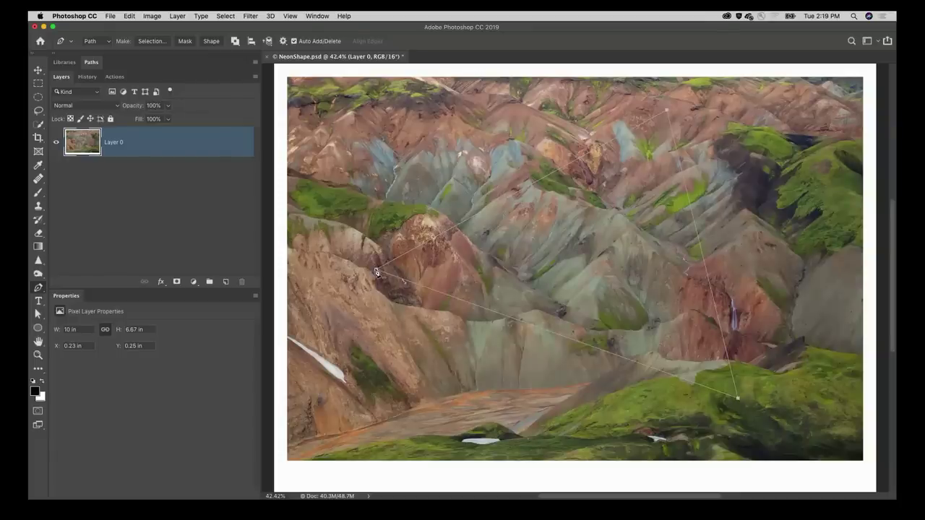
pyautogui.click(212, 42)
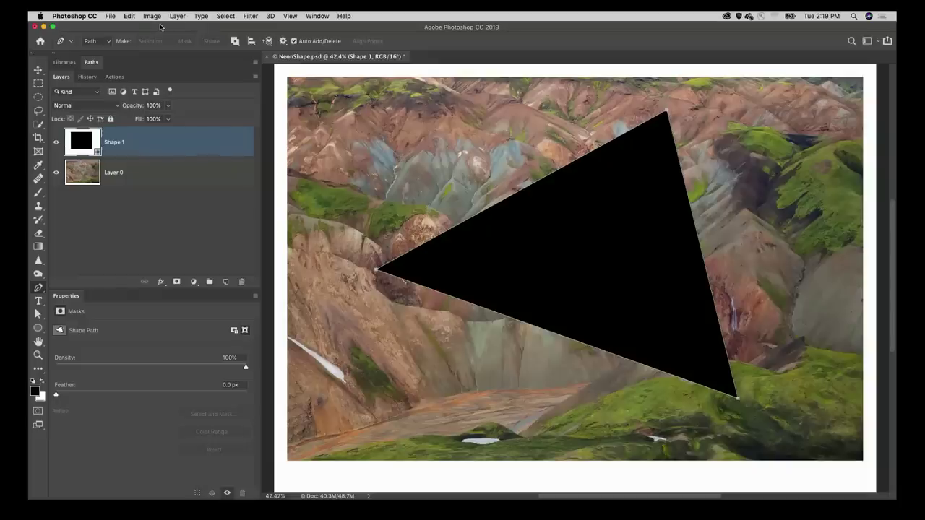
# - Set the triangle shape to no fill with a white 10 px stroke
pyautogui.press('u')
pyautogui.click(133, 41)
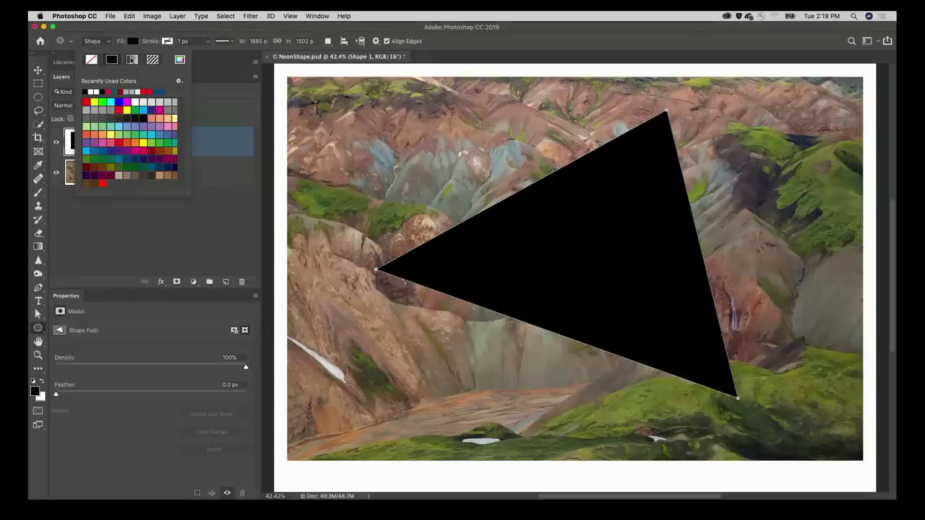
pyautogui.click(89, 61)
pyautogui.click(166, 42)
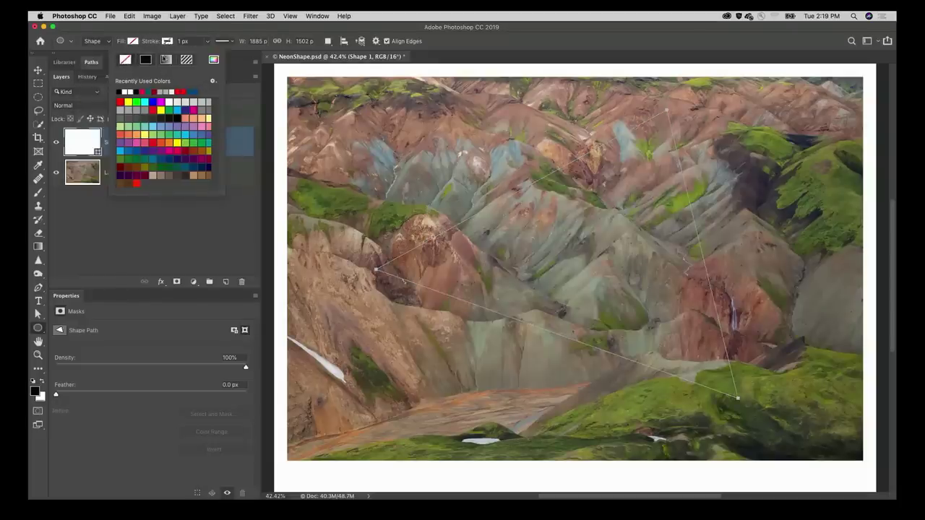
pyautogui.click(127, 91)
pyautogui.click(187, 42)
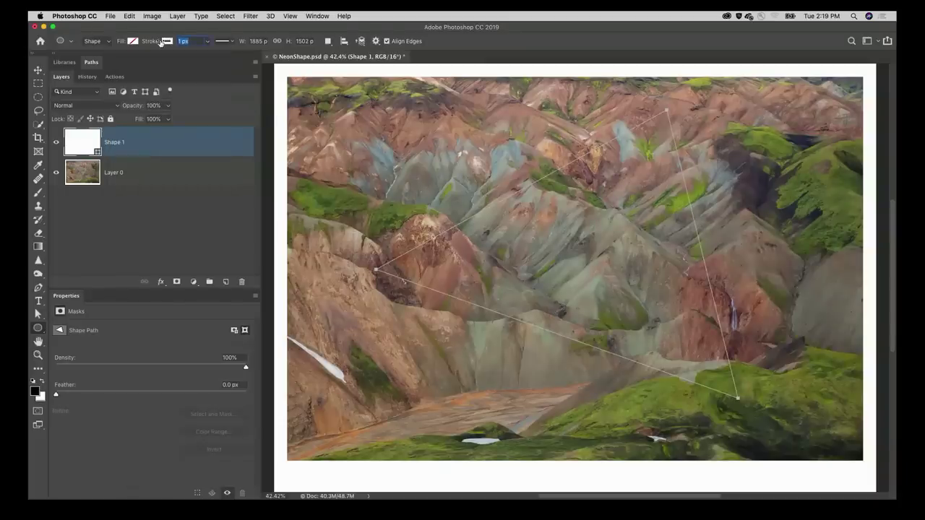
pyautogui.write('10')
pyautogui.press('Return')
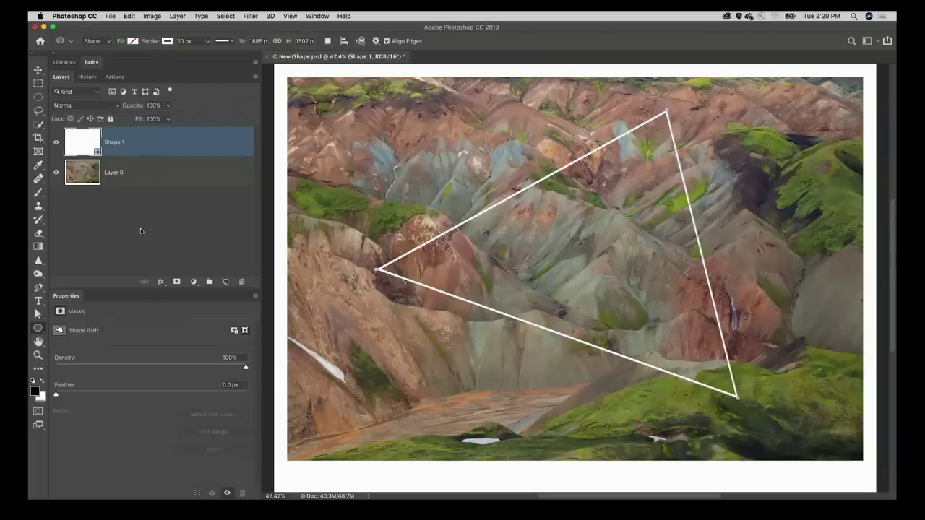
# - Add an Inner Glow to the triangle shape layer and sample a dark green from the hillside as its colour
pyautogui.click(161, 281)
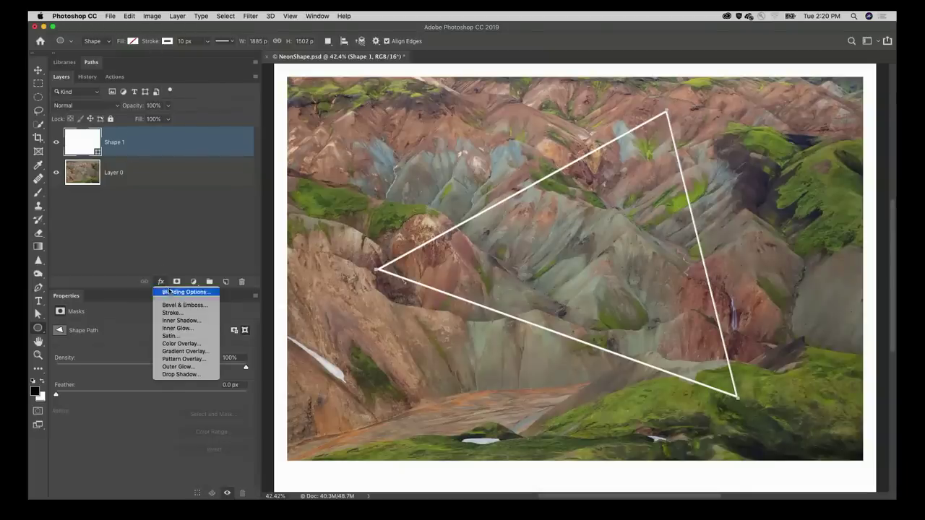
pyautogui.press('Escape')
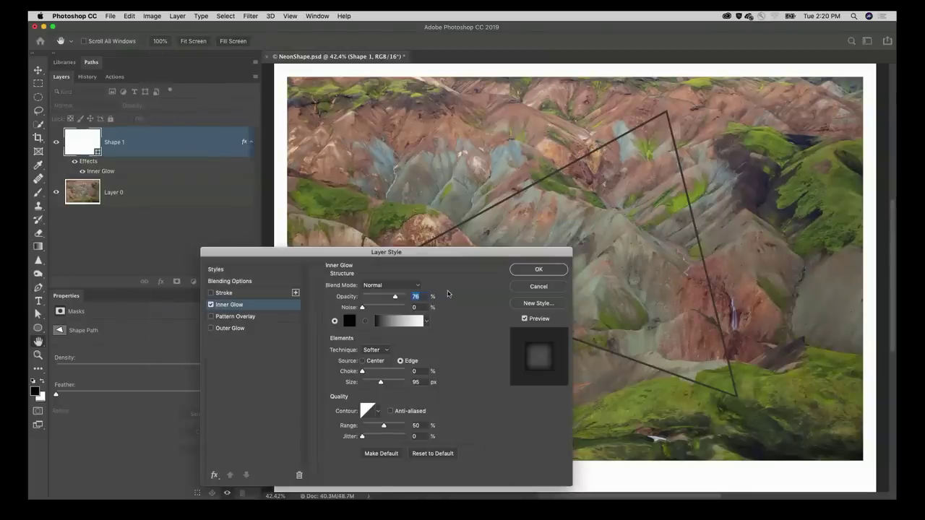
pyautogui.moveTo(402, 252); pyautogui.dragTo(324, 176)
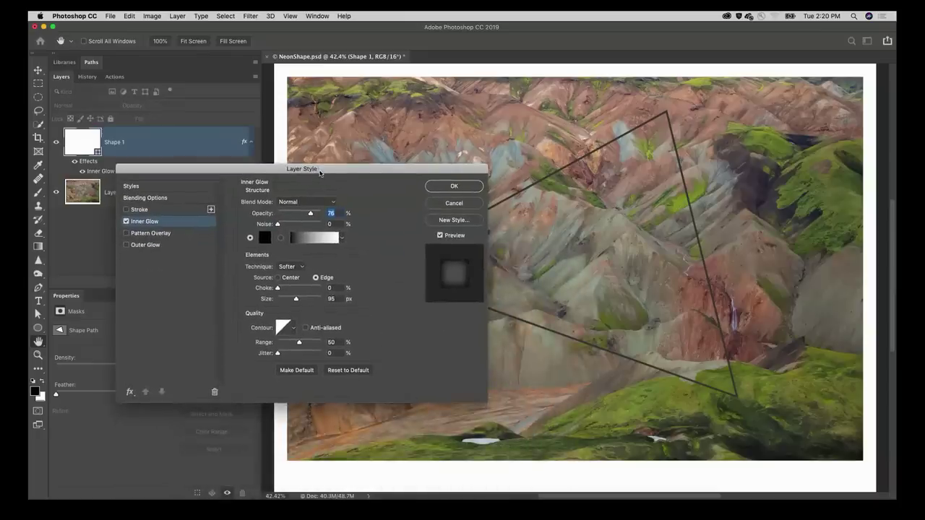
pyautogui.press('super+equal')
pyautogui.press('super+equal')
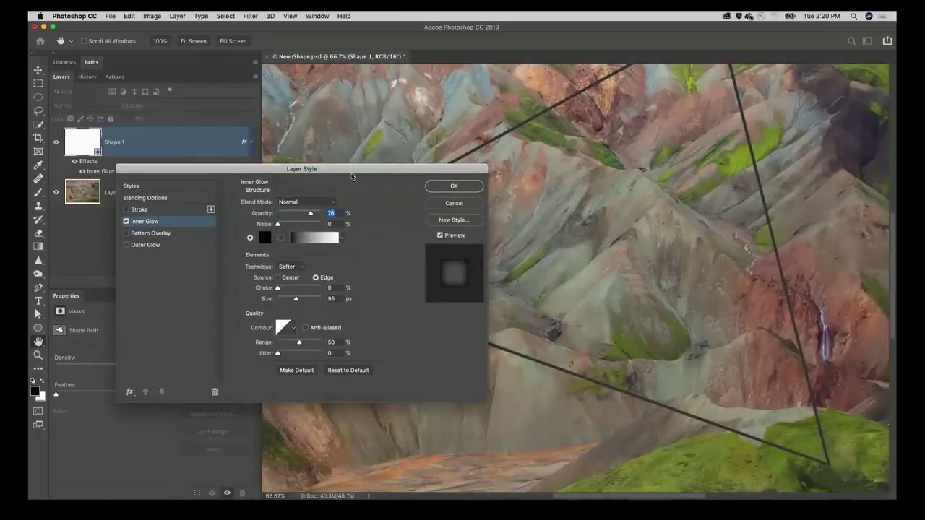
pyautogui.scroll(1, 672, 271)
pyautogui.scroll(2, 672, 272)
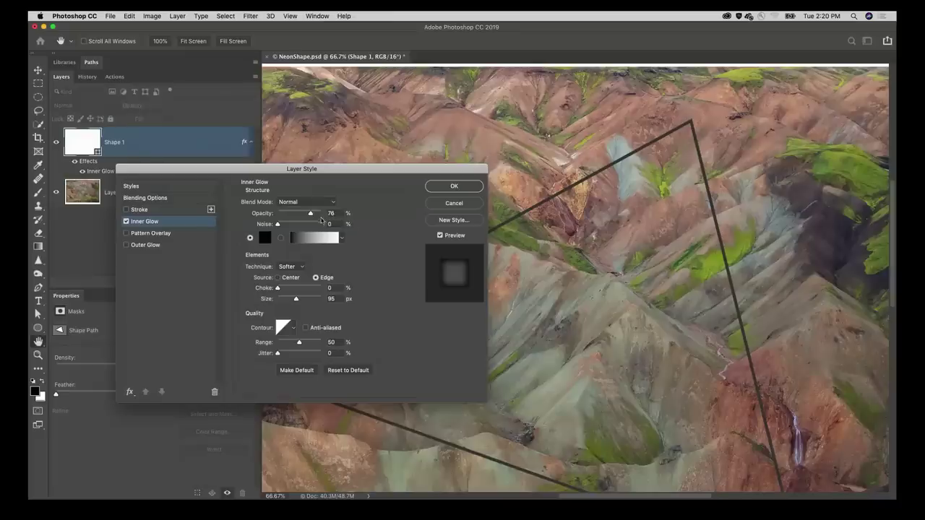
pyautogui.click(265, 237)
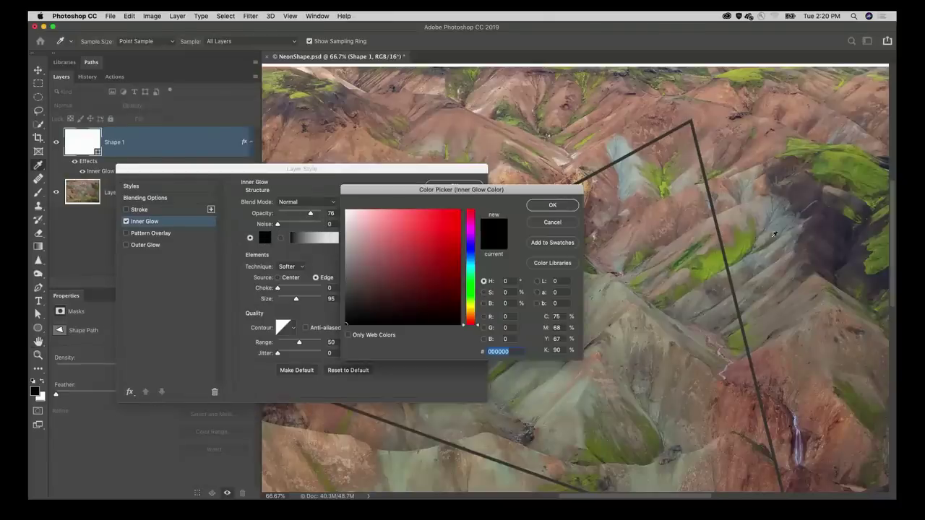
pyautogui.click(848, 174)
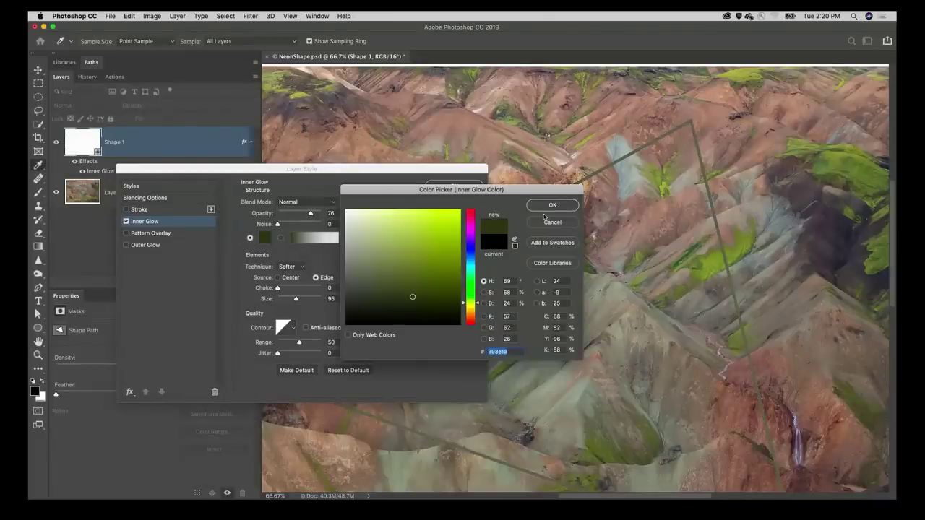
pyautogui.click(550, 206)
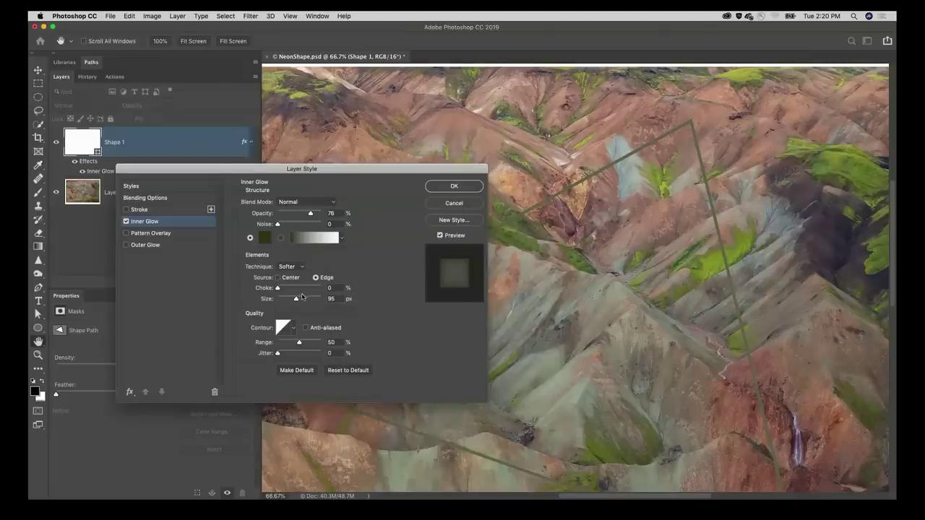
# - Reduce the Inner Glow size to 10 px so the white stroke keeps a bright core
pyautogui.moveTo(296, 299); pyautogui.dragTo(279, 301)
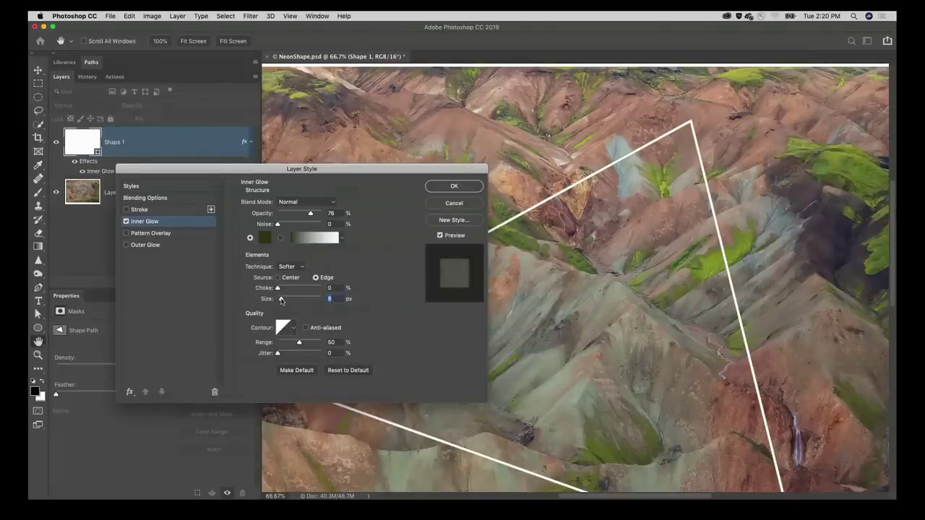
pyautogui.press('Up')
pyautogui.press('Up')
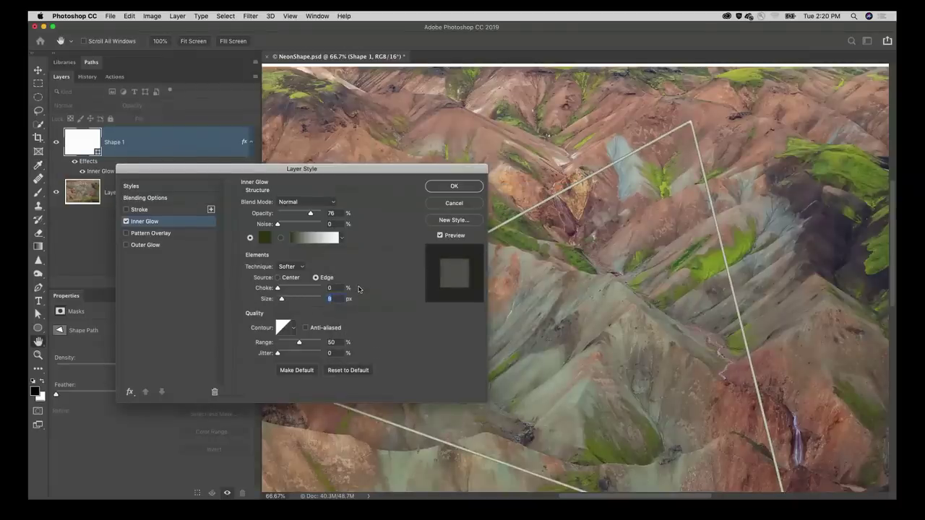
pyautogui.press('super+plus')
pyautogui.press('super+plus')
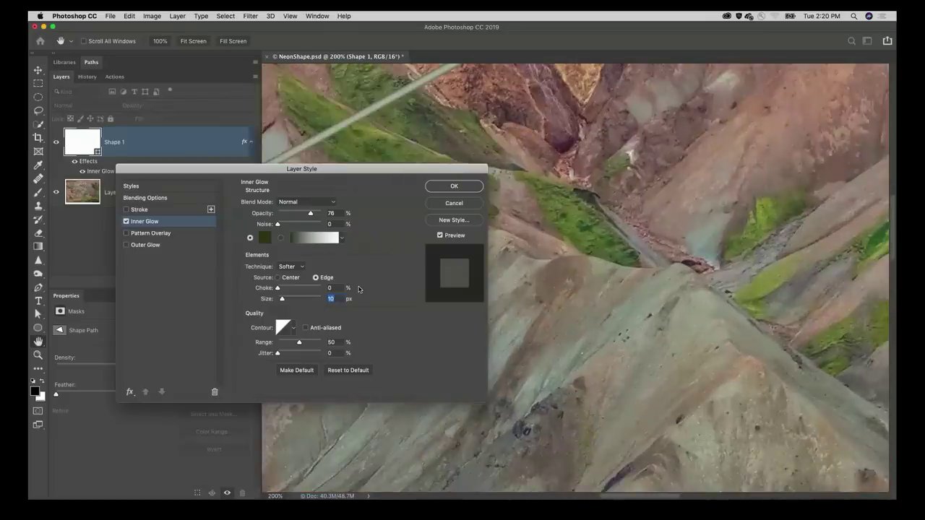
pyautogui.scroll(10, 603, 175)
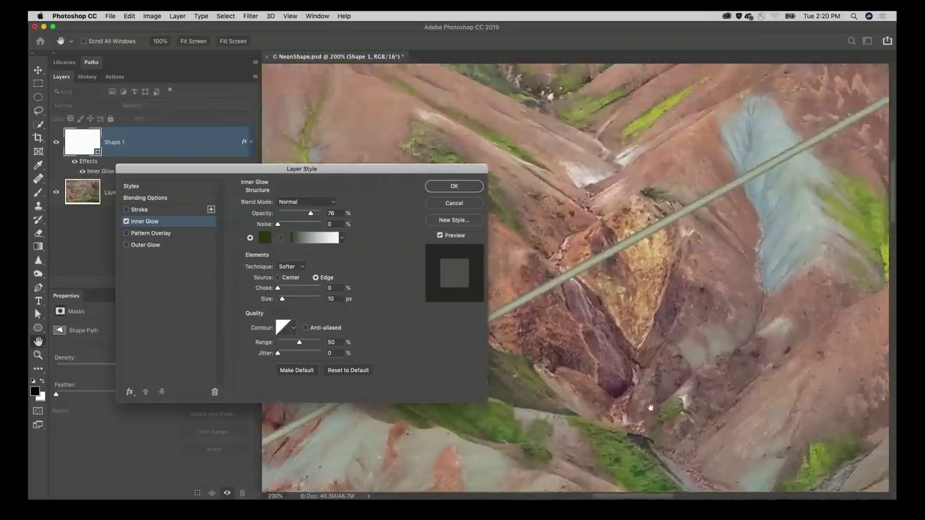
# - Copy the Inner Glow's hex colour, show all effects, and enable an Outer Glow using the same colour, 393e1a
pyautogui.click(265, 238)
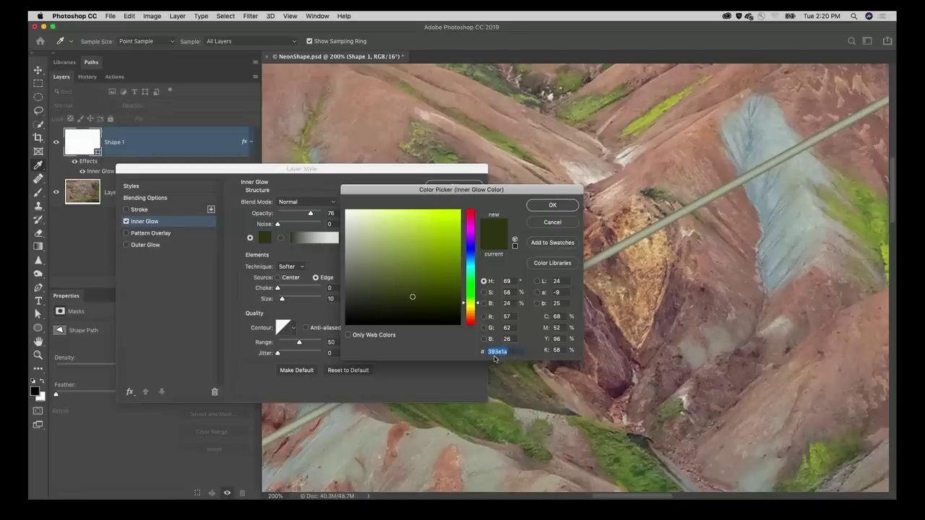
pyautogui.click(554, 206)
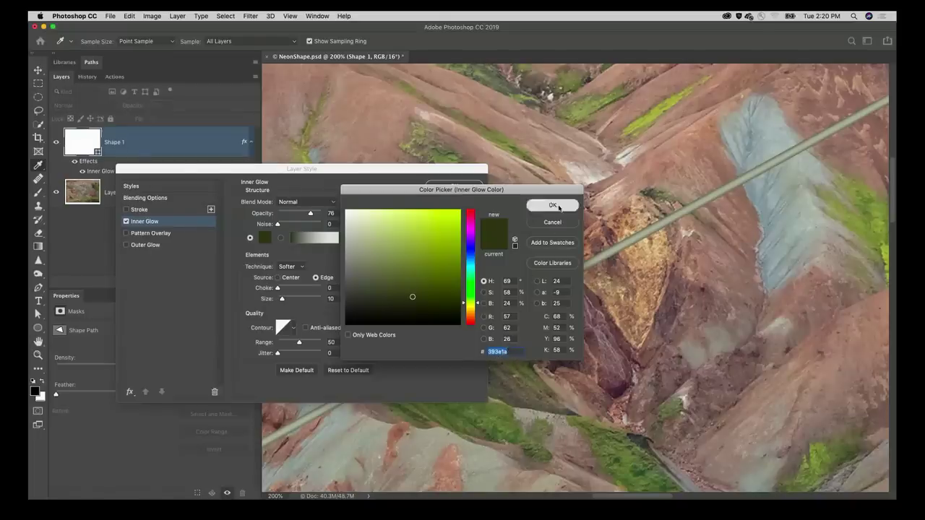
pyautogui.click(146, 248)
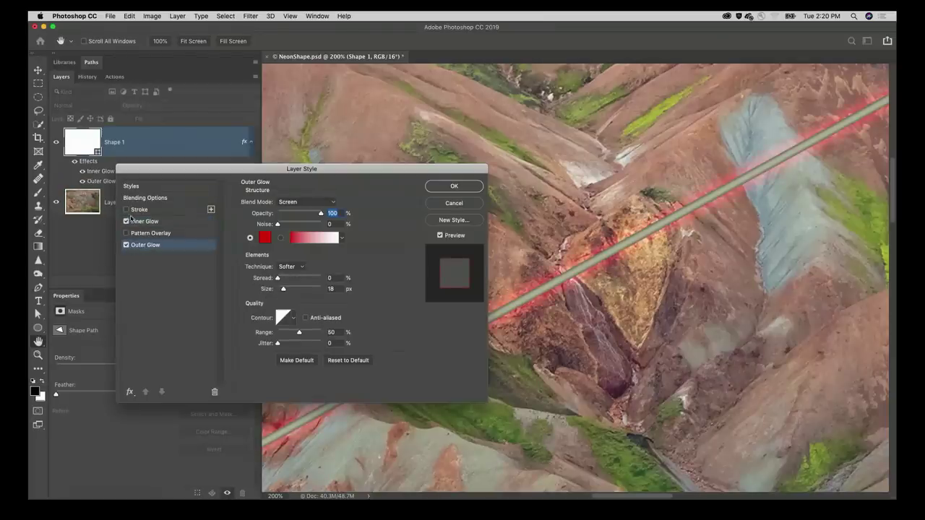
pyautogui.click(130, 393)
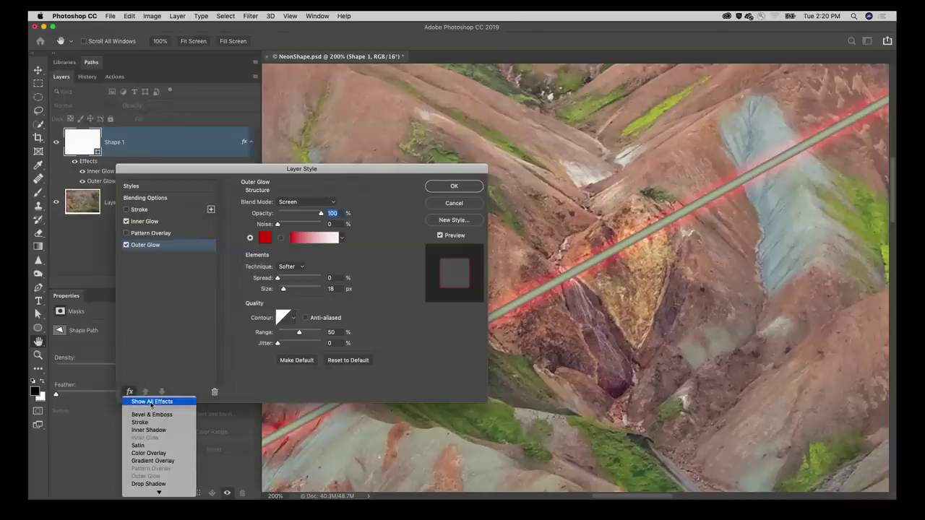
pyautogui.click(151, 402)
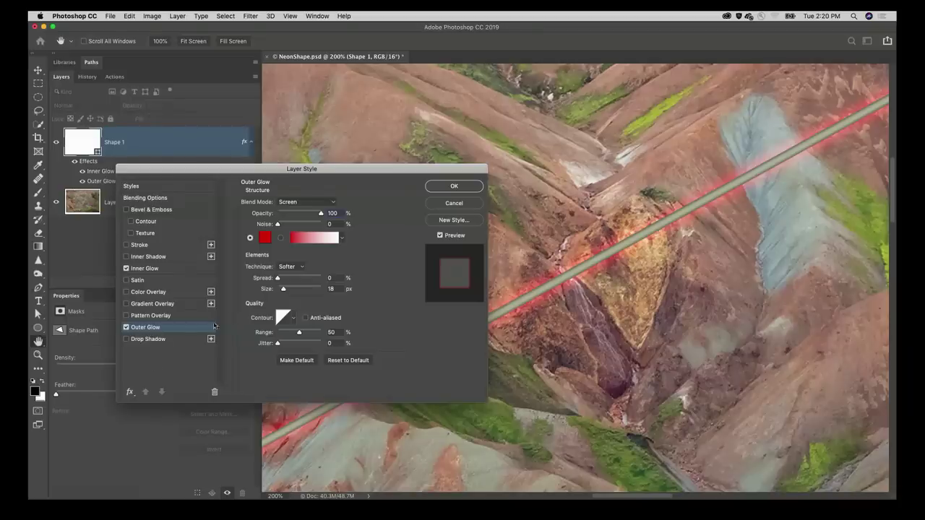
pyautogui.click(267, 239)
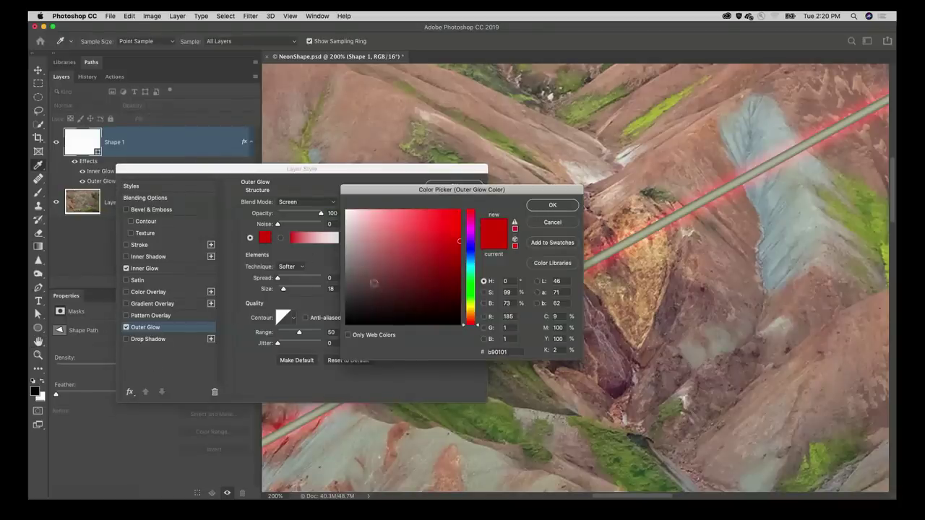
pyautogui.click(519, 352)
pyautogui.write('393e1a')
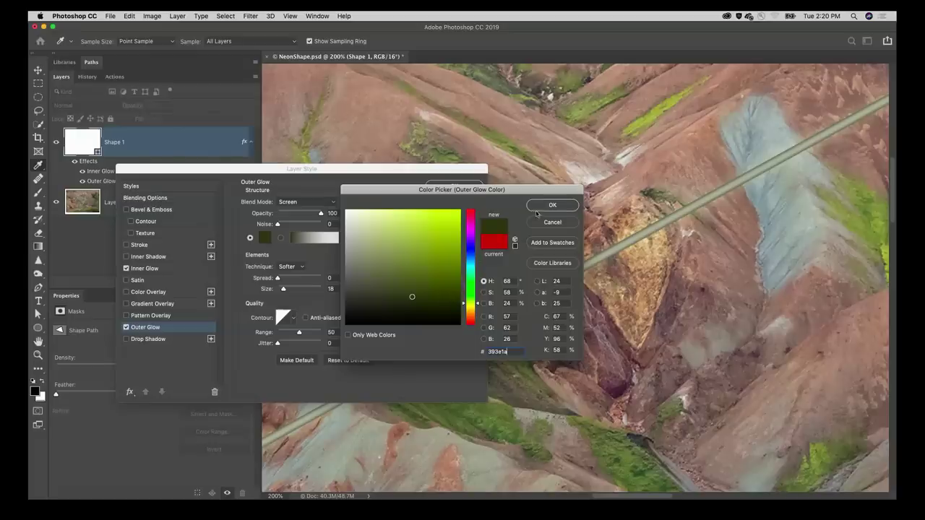
pyautogui.click(544, 206)
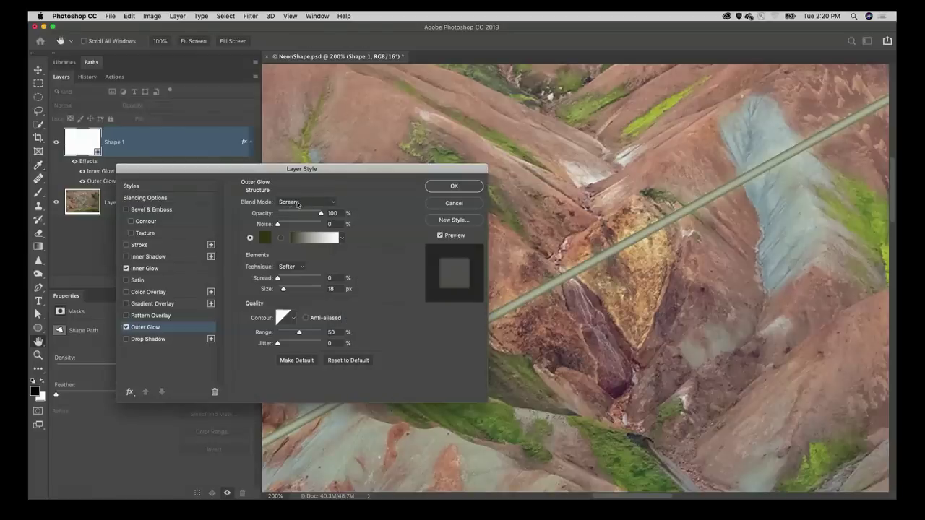
# - Set the Outer Glow's blend mode to Normal and its opacity to 78%, and apply the layer style
pyautogui.click(296, 203)
pyautogui.click(330, 128)
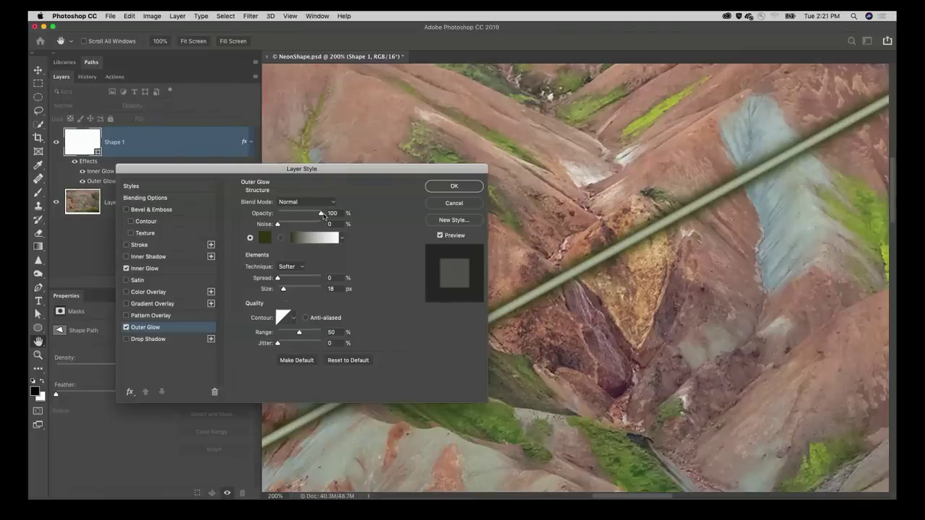
pyautogui.moveTo(322, 215); pyautogui.dragTo(311, 215)
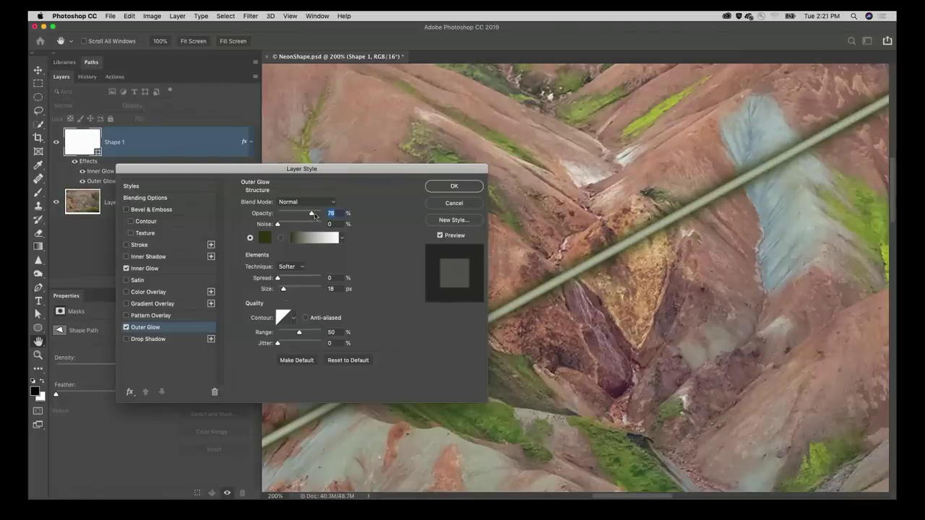
pyautogui.click(454, 187)
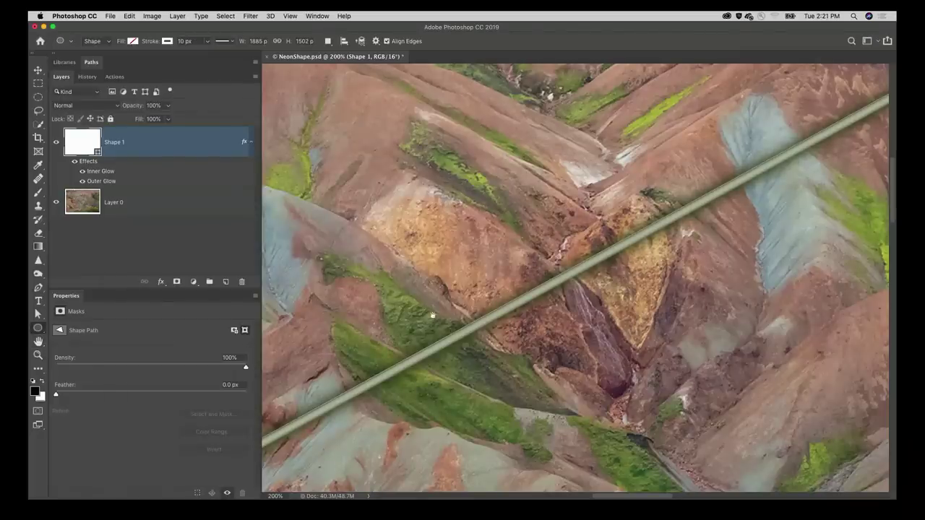
# - Align the triangle's stroke to the centre of its path
pyautogui.moveTo(432, 315); pyautogui.dragTo(512, 209)
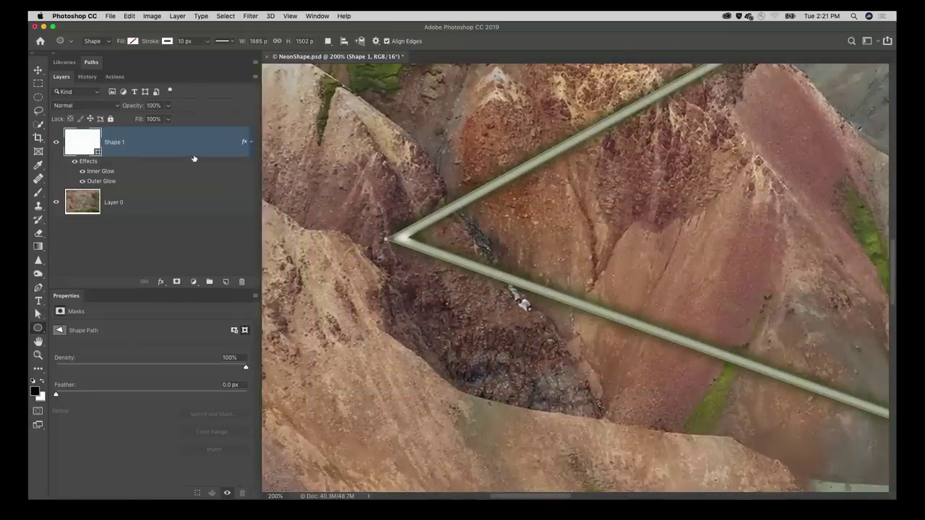
pyautogui.click(221, 41)
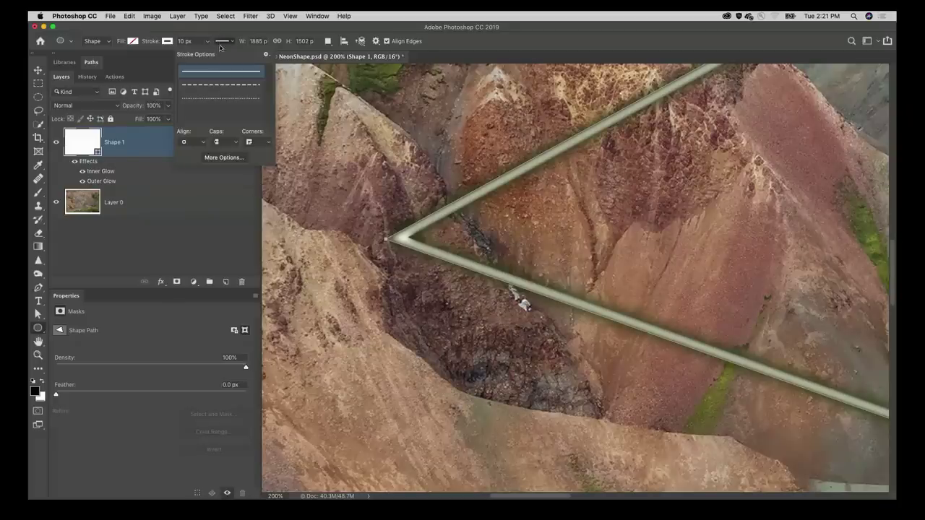
pyautogui.click(201, 144)
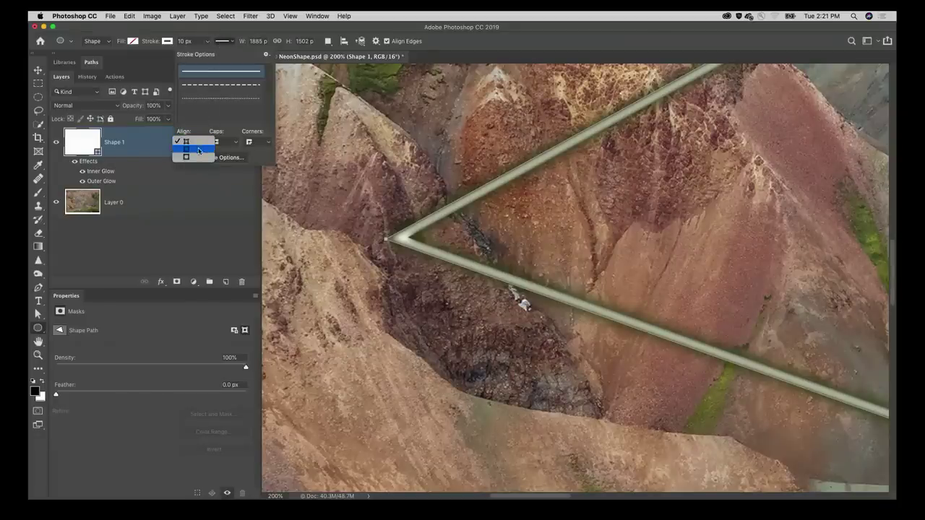
pyautogui.click(200, 150)
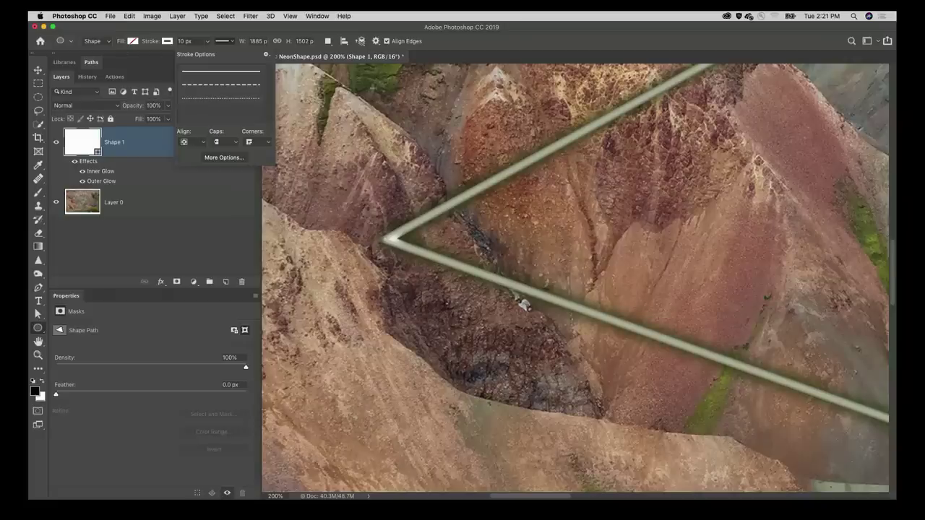
pyautogui.click(374, 89)
pyautogui.click(358, 110)
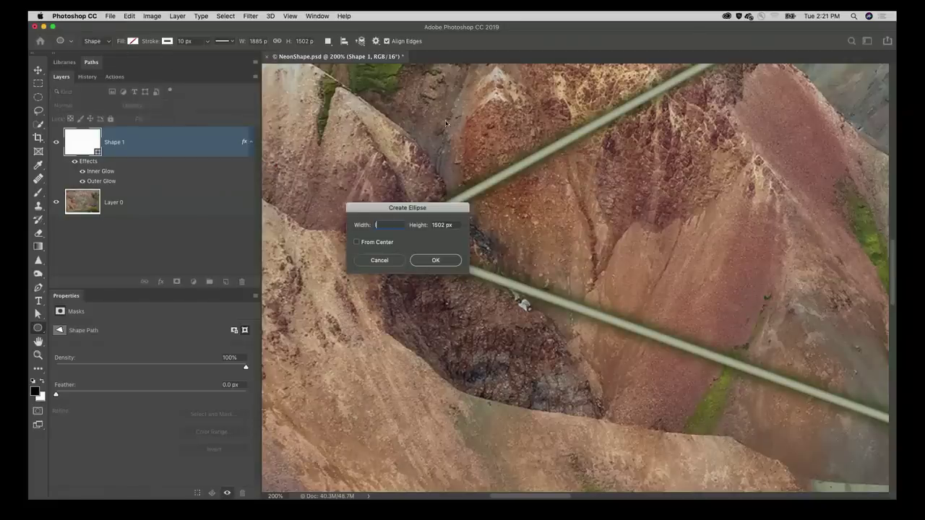
pyautogui.click(384, 262)
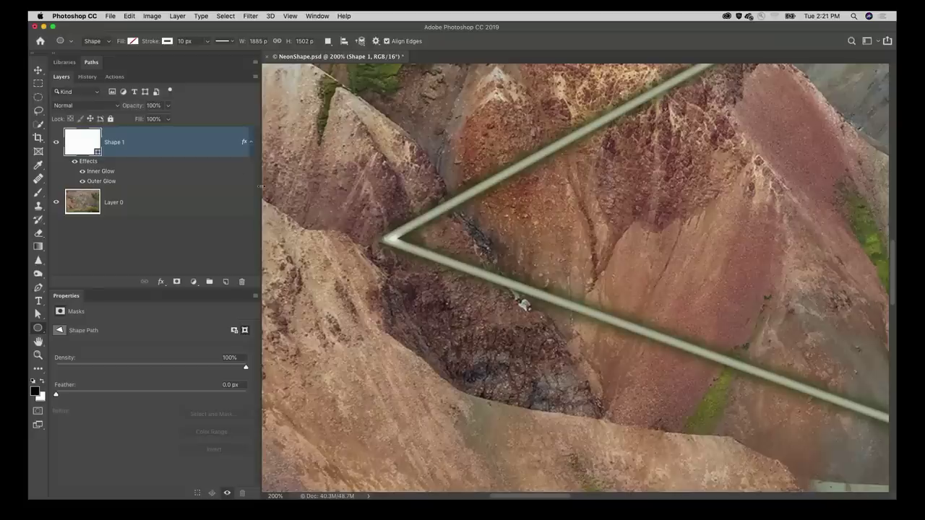
# - Lasso the triangle's left corner along the rocky ridge edge and hide that area with a layer mask on the shape layer
pyautogui.press('l')
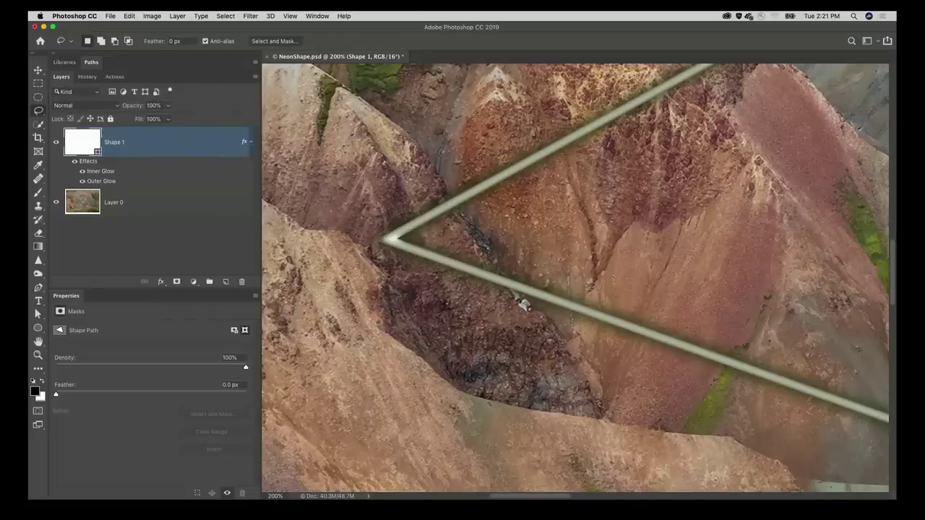
pyautogui.moveTo(418, 153)
pyautogui.mouseDown()
pyautogui.moveTo(448, 181)
pyautogui.moveTo(455, 213)
pyautogui.moveTo(529, 309)
pyautogui.moveTo(358, 331)
pyautogui.moveTo(278, 216)
pyautogui.moveTo(318, 174)
pyautogui.moveTo(426, 153)
pyautogui.mouseUp()
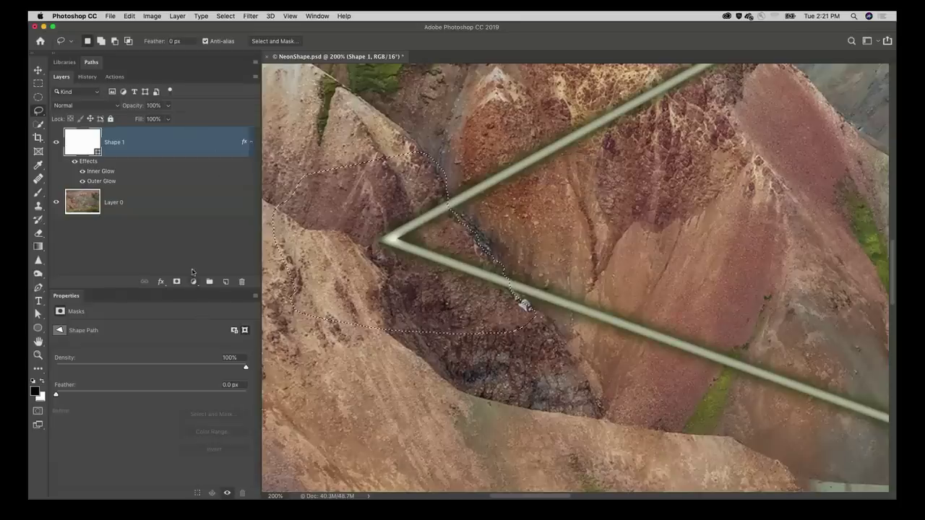
pyautogui.keyDown('alt'); pyautogui.click(177, 281); pyautogui.keyUp('alt')
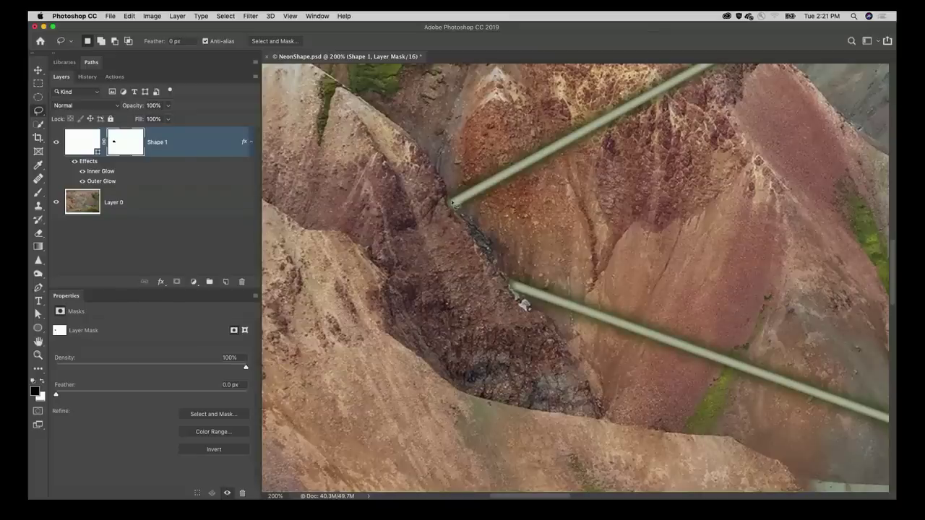
# - Lasso the triangle's lower-right corner along the ridge above the green hill, hide that area on the layer mask, and deselect
pyautogui.moveTo(524, 304); pyautogui.dragTo(355, 241)
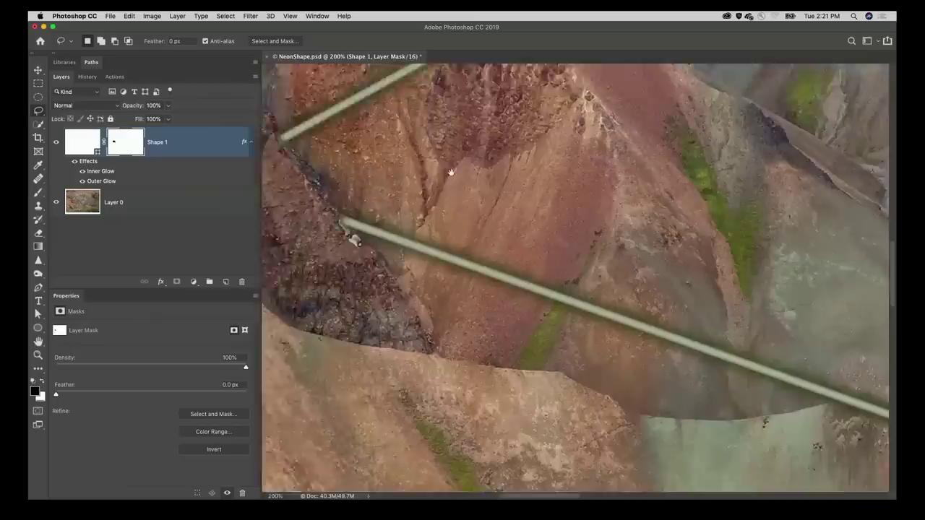
pyautogui.moveTo(831, 260); pyautogui.dragTo(411, 208)
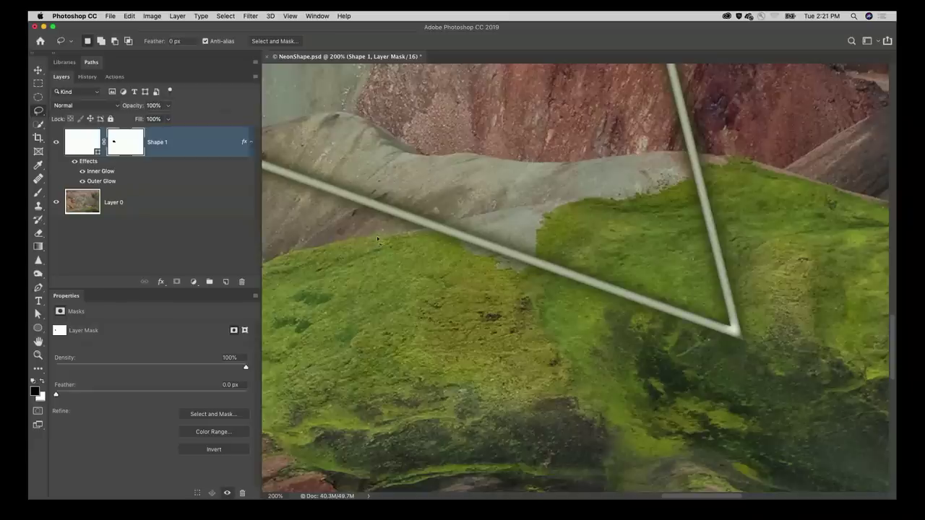
pyautogui.moveTo(377, 240)
pyautogui.mouseDown()
pyautogui.moveTo(546, 221)
pyautogui.moveTo(654, 182)
pyautogui.moveTo(670, 195)
pyautogui.moveTo(659, 175)
pyautogui.mouseUp()
pyautogui.moveTo(659, 175)
pyautogui.mouseDown()
pyautogui.moveTo(650, 181)
pyautogui.moveTo(695, 252)
pyautogui.mouseUp()
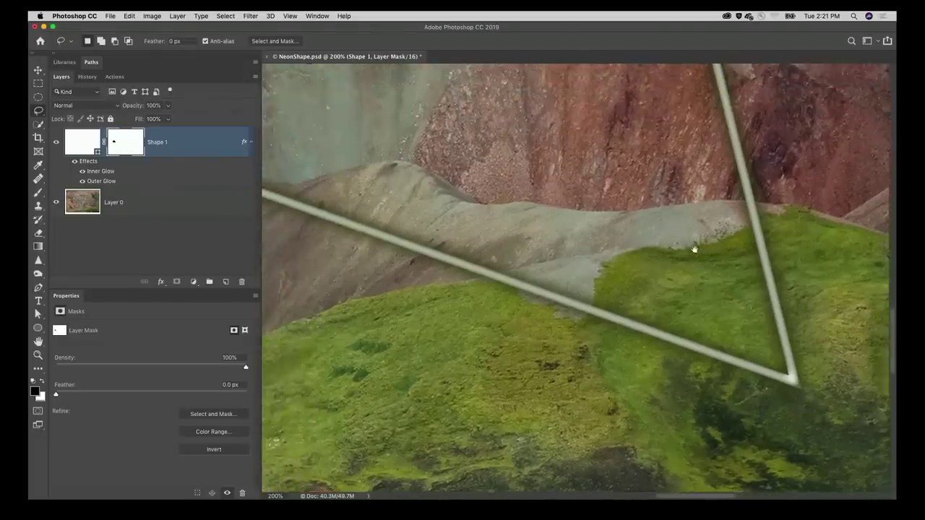
pyautogui.press('super+minus')
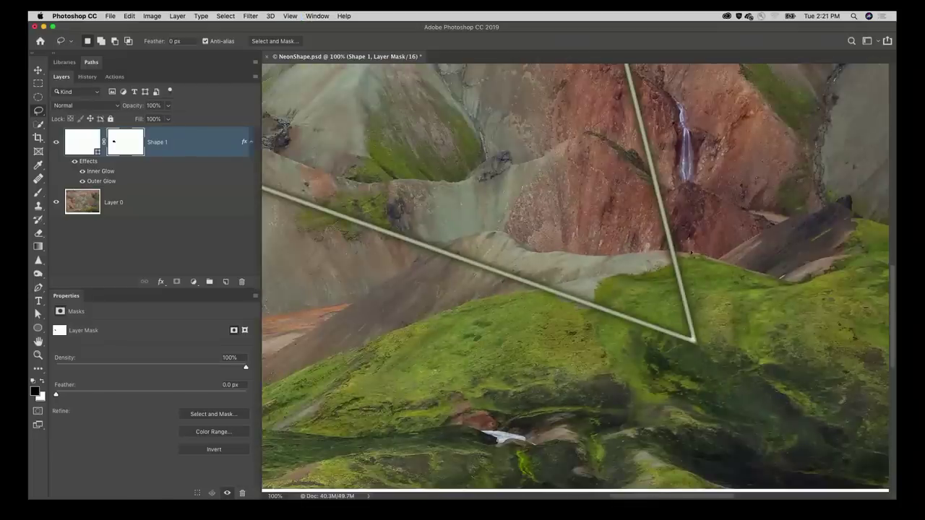
pyautogui.moveTo(418, 261)
pyautogui.mouseDown()
pyautogui.moveTo(456, 243)
pyautogui.moveTo(706, 263)
pyautogui.moveTo(721, 274)
pyautogui.moveTo(769, 399)
pyautogui.moveTo(697, 412)
pyautogui.moveTo(560, 388)
pyautogui.mouseUp()
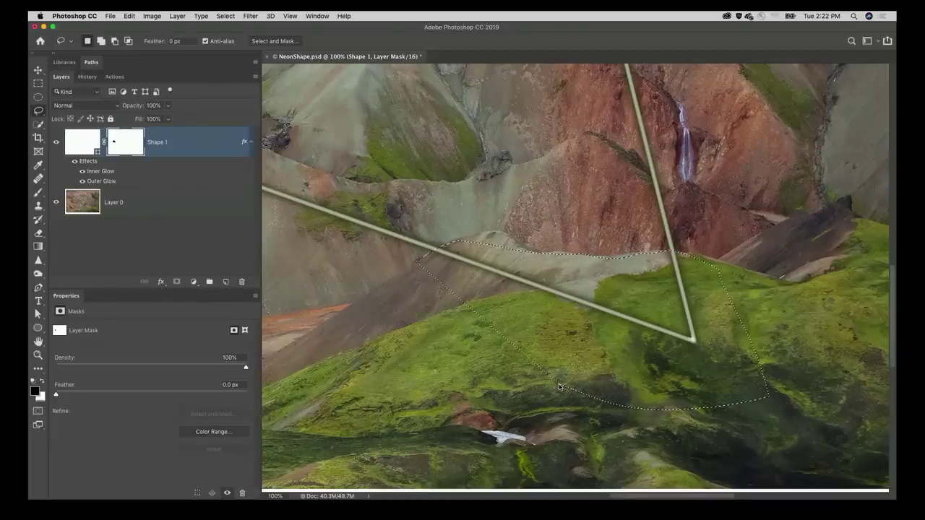
pyautogui.hotkey('alt', 'BackSpace')
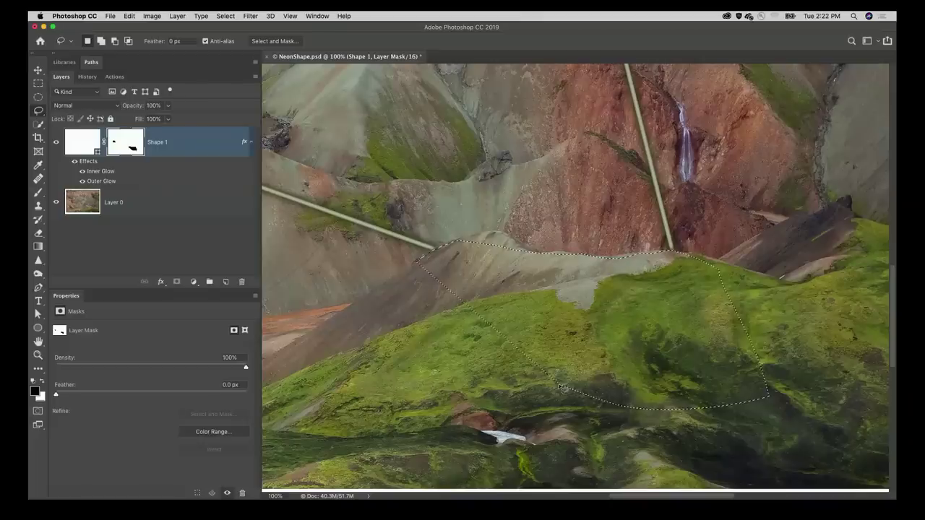
pyautogui.press('super+d')
# - Make the Shape 1 layer mask hide its effects in the blending options, compare before and after, and fit the image in view
pyautogui.press('super+equal')
pyautogui.press('super+equal')
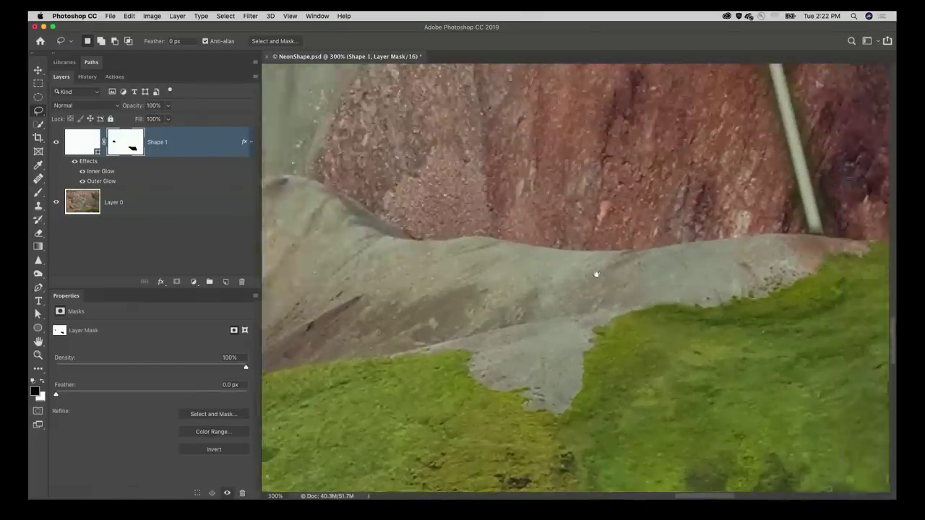
pyautogui.moveTo(596, 275); pyautogui.dragTo(660, 207)
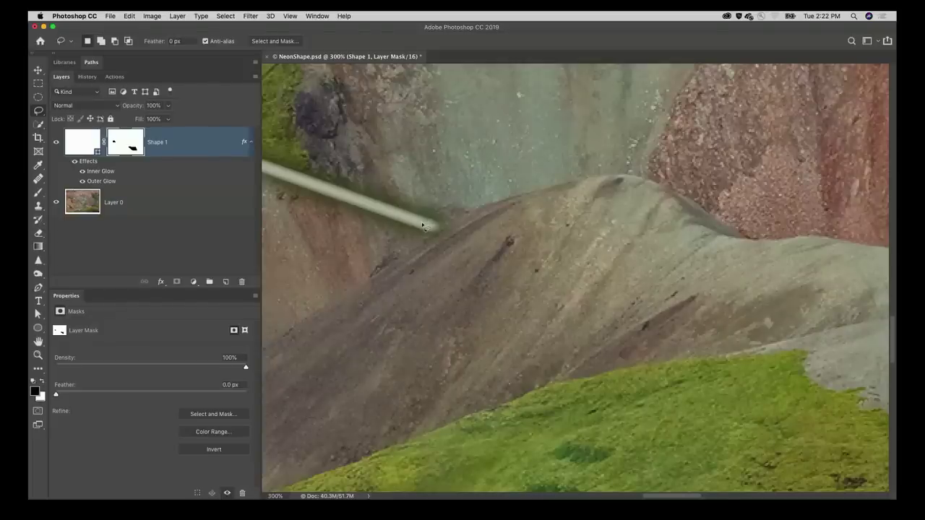
pyautogui.doubleClick(88, 161)
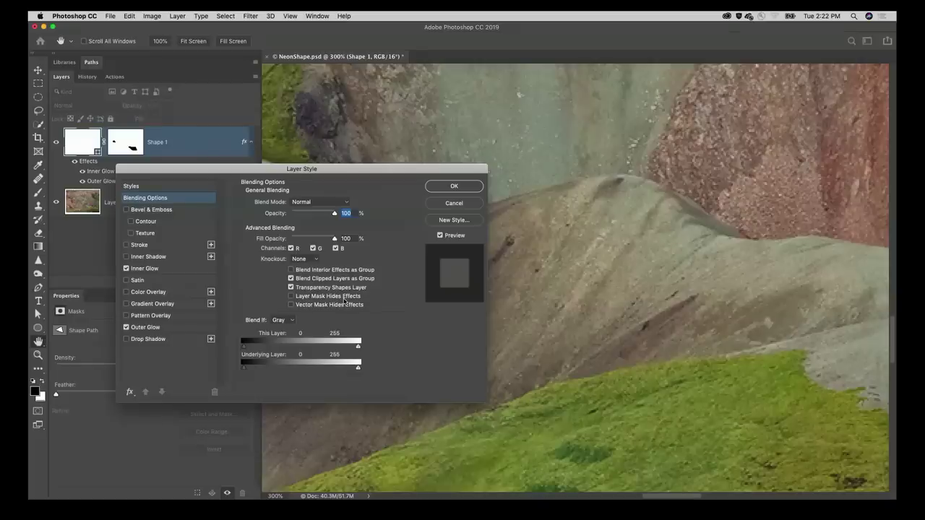
pyautogui.click(291, 296)
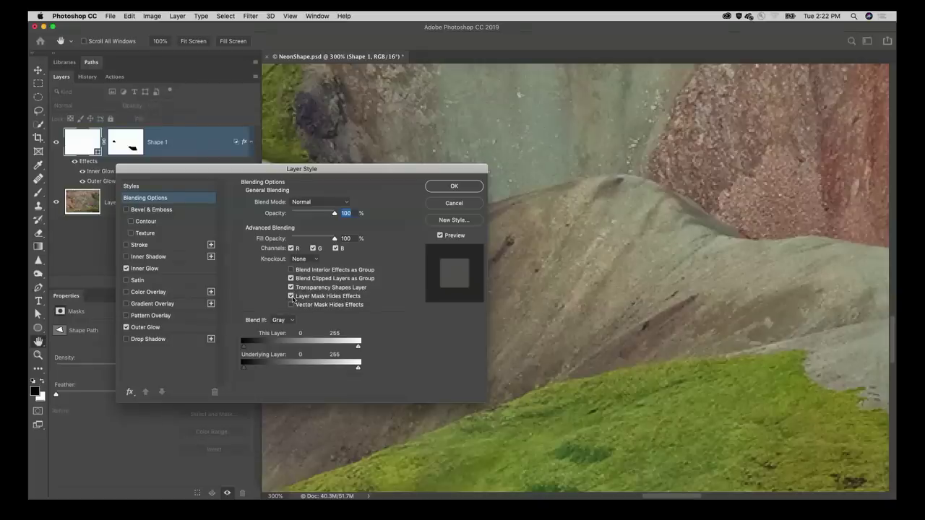
pyautogui.click(453, 187)
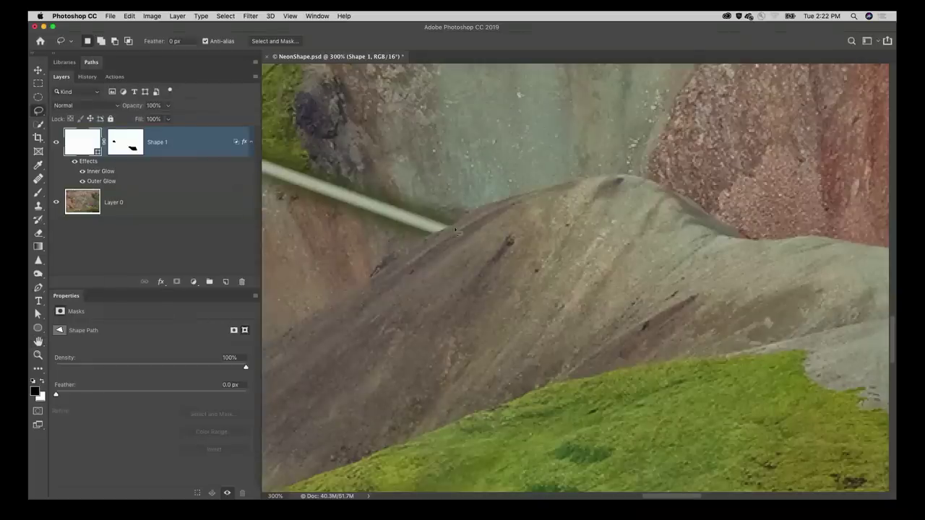
pyautogui.press('super+z')
pyautogui.press('super+shift+z')
pyautogui.press('super+minus')
pyautogui.press('super+0')
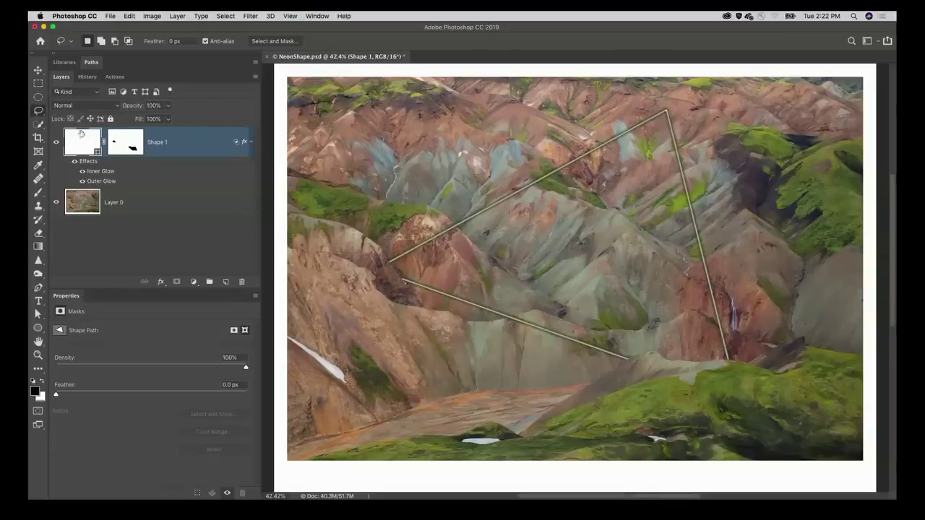
# - Apply the Shape 1 layer style from the MAX library to the triangle, and delete the signature graphic from the library
pyautogui.click(74, 64)
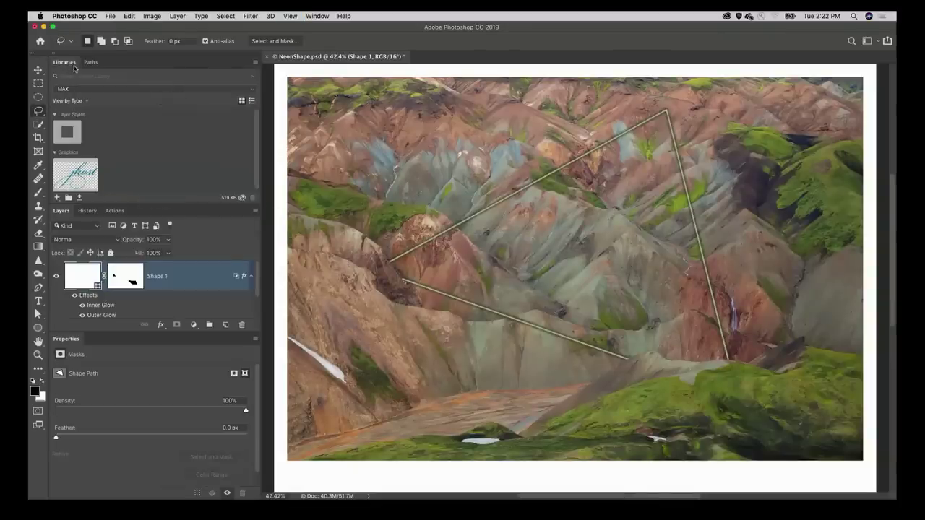
pyautogui.click(67, 131)
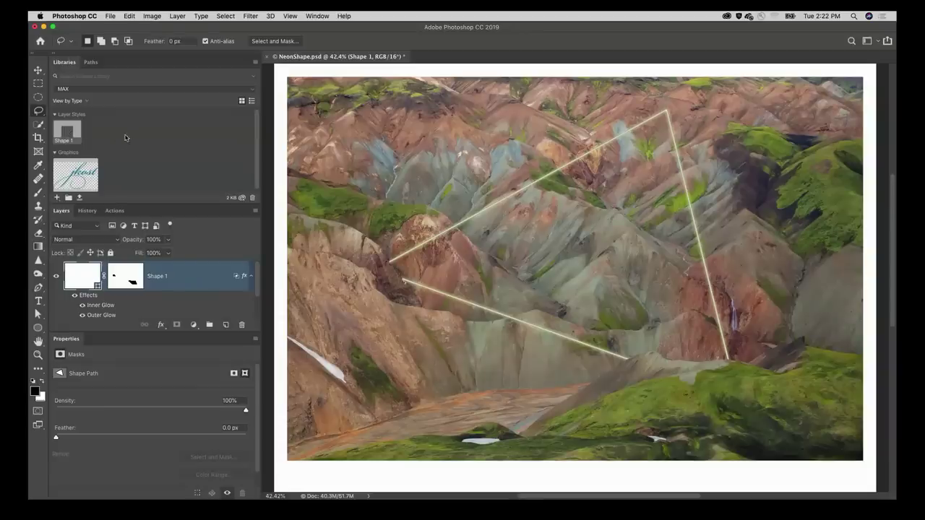
pyautogui.rightClick(81, 175)
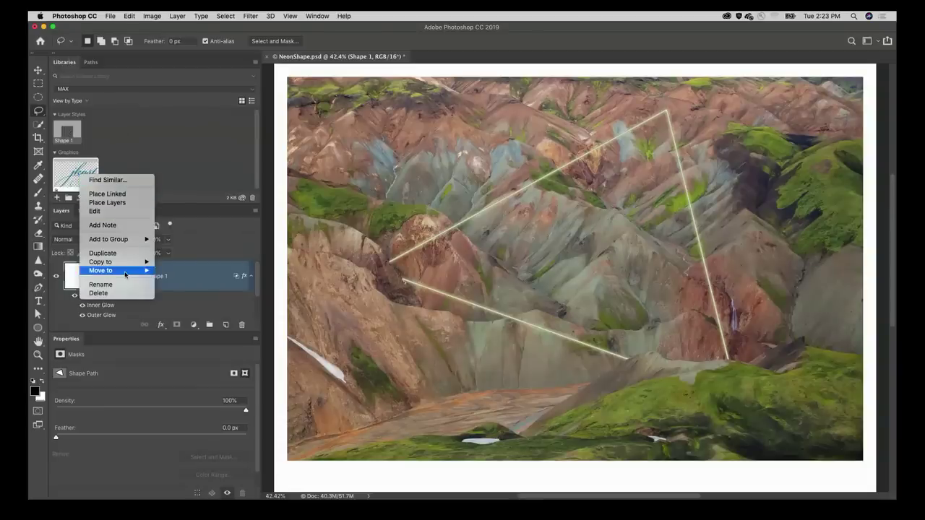
pyautogui.click(122, 293)
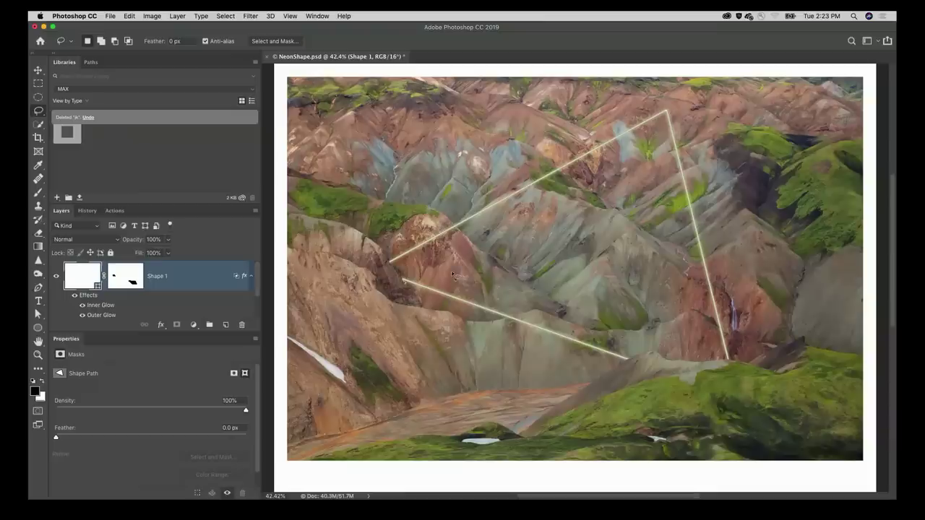
# - Add the text "jk" on the slope below the triangle's left corner
pyautogui.press('t')
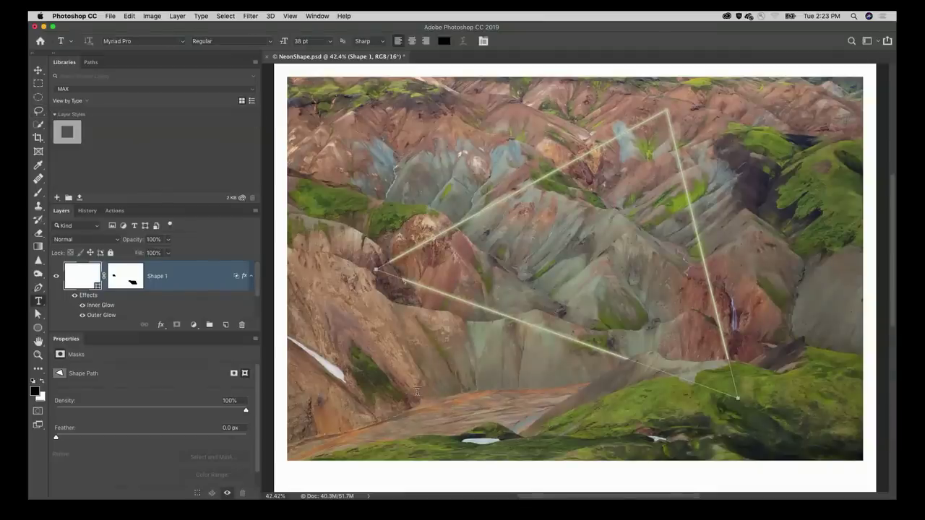
pyautogui.click(416, 391)
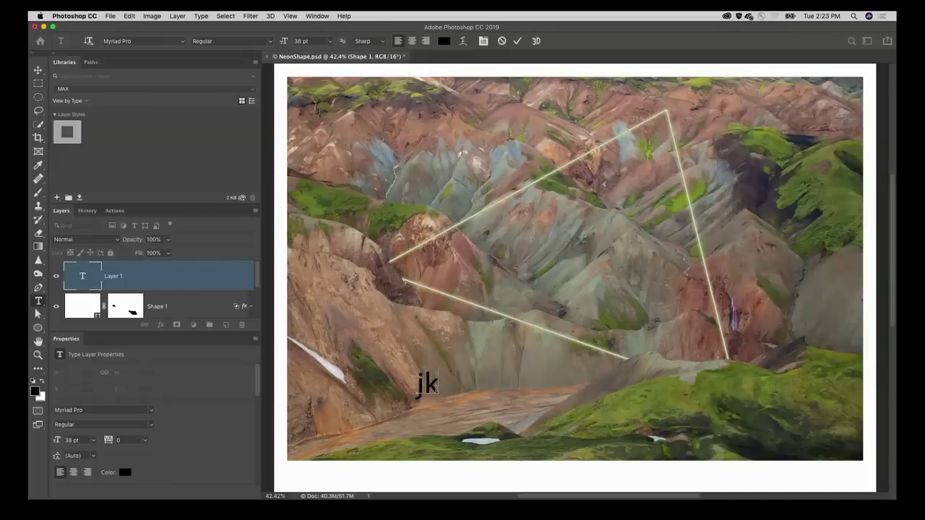
# - Try to find a different font for the jk text by searching the font list for "bick" and "bi"
pyautogui.press('super+a')
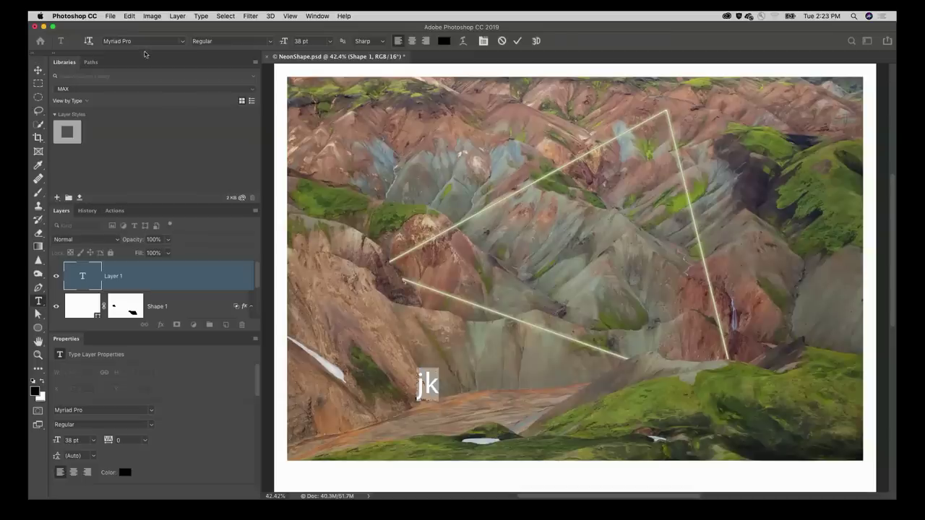
pyautogui.click(103, 42)
pyautogui.write('bick')
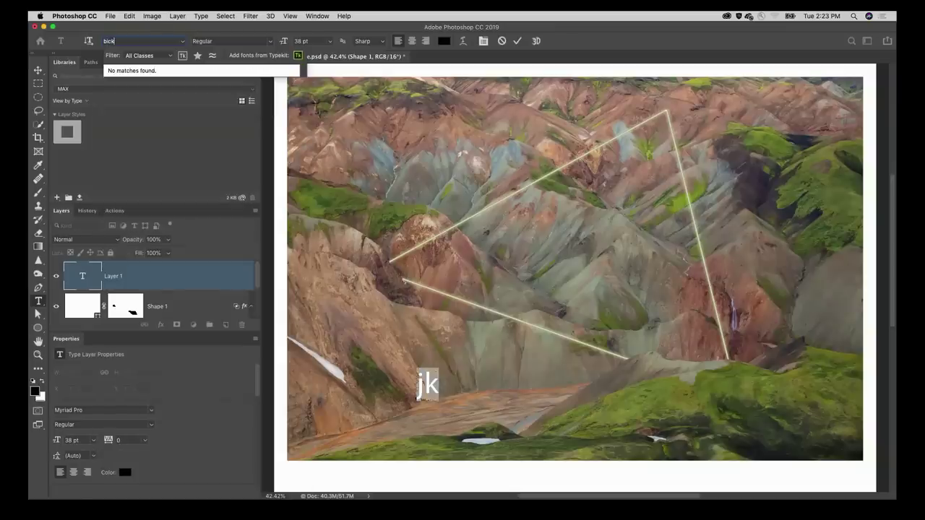
pyautogui.press('BackSpace')
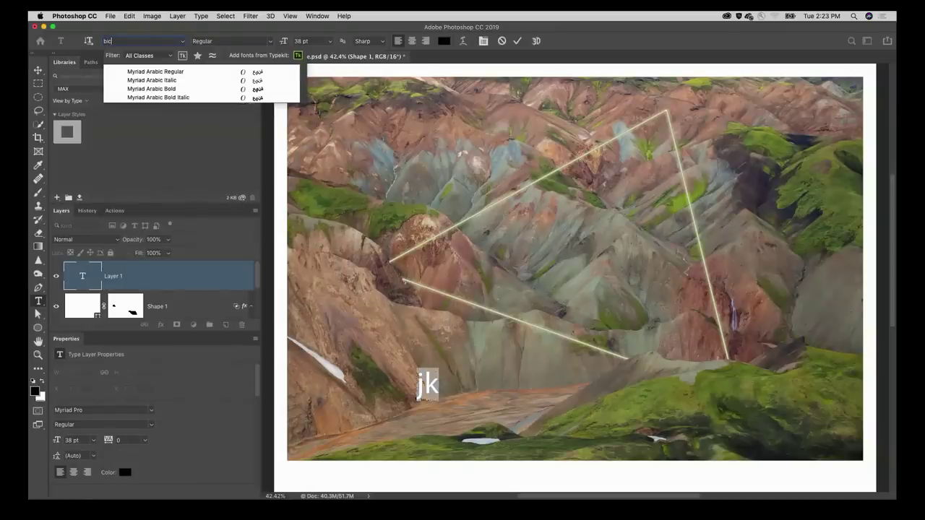
pyautogui.press('BackSpace')
pyautogui.press('BackSpace')
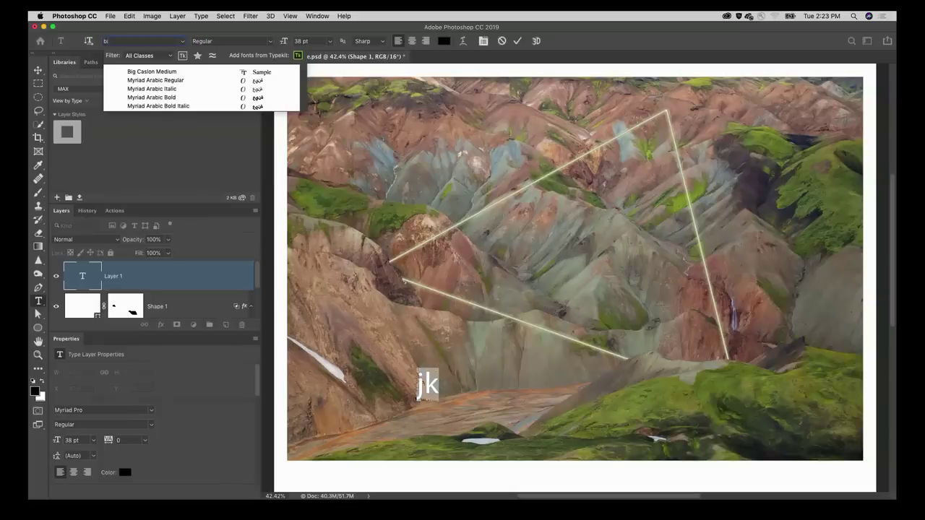
pyautogui.press('BackSpace')
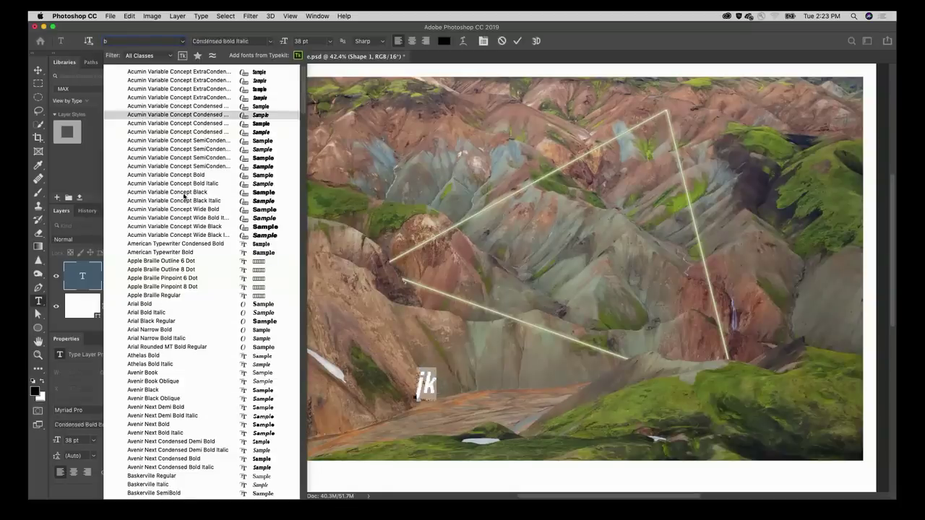
pyautogui.scroll(-8, 177, 333)
pyautogui.scroll(-13, 178, 333)
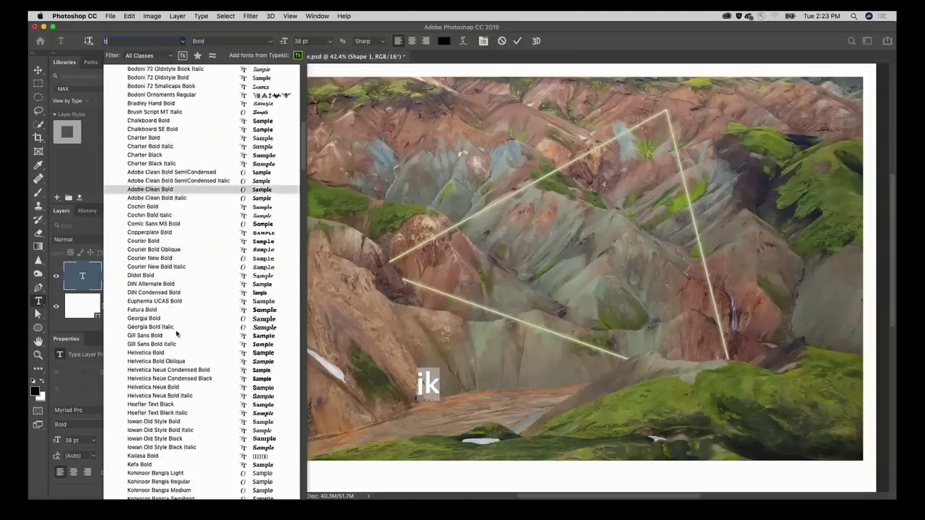
pyautogui.scroll(8, 175, 332)
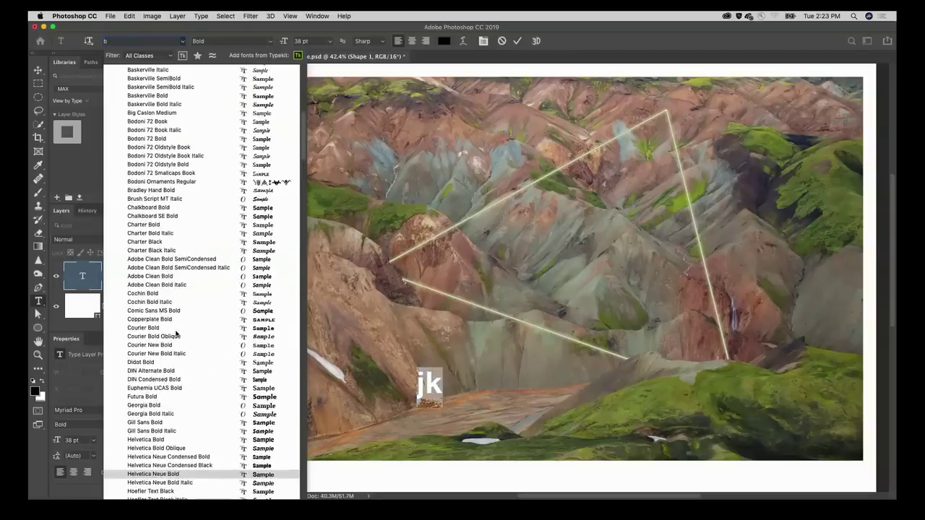
pyautogui.scroll(3, 176, 332)
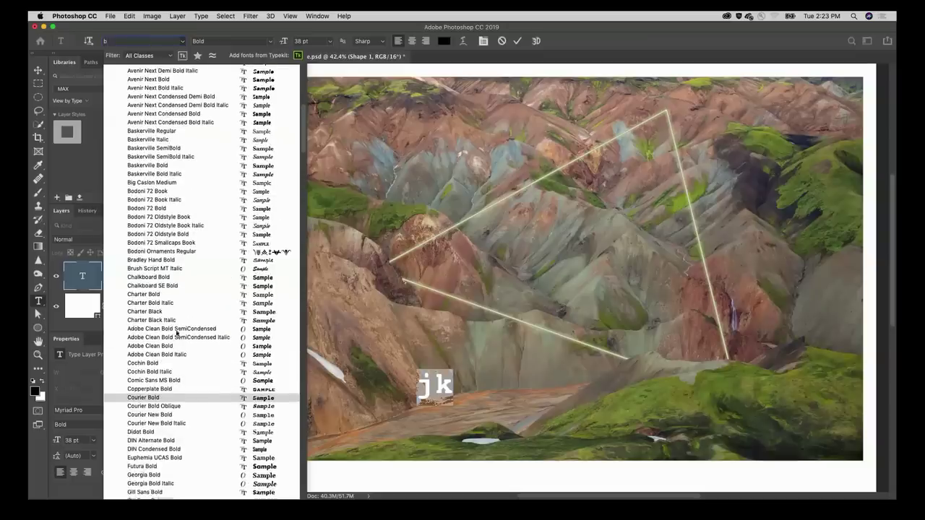
pyautogui.scroll(-1, 177, 332)
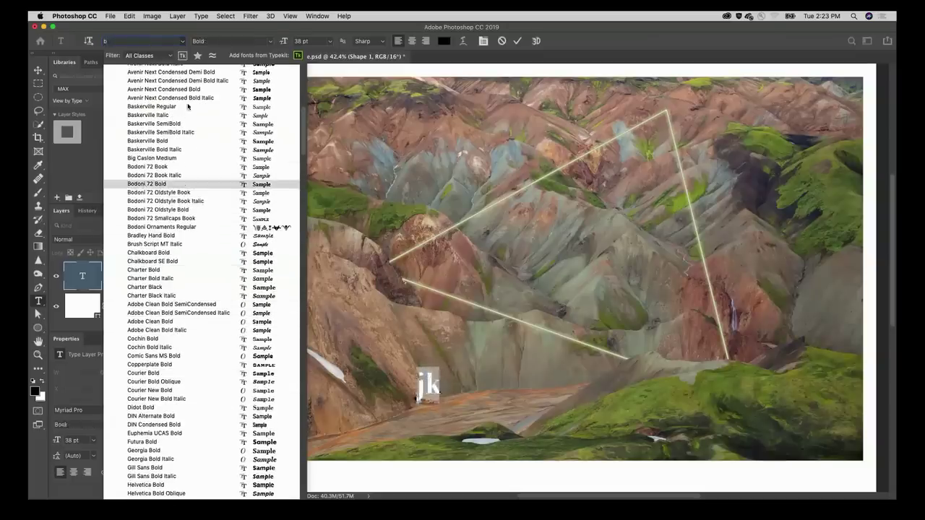
pyautogui.click(182, 57)
pyautogui.click(183, 56)
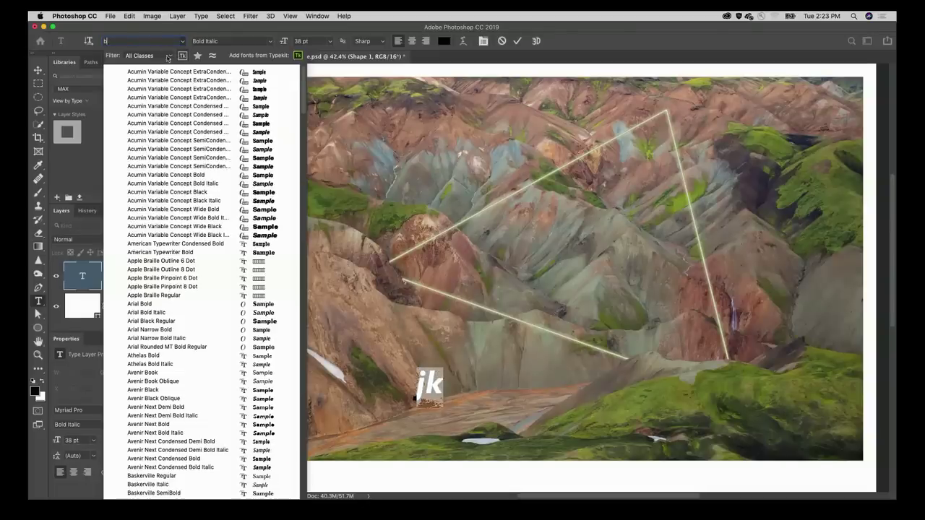
pyautogui.click(165, 56)
pyautogui.click(165, 56)
pyautogui.click(119, 40)
pyautogui.write('bi')
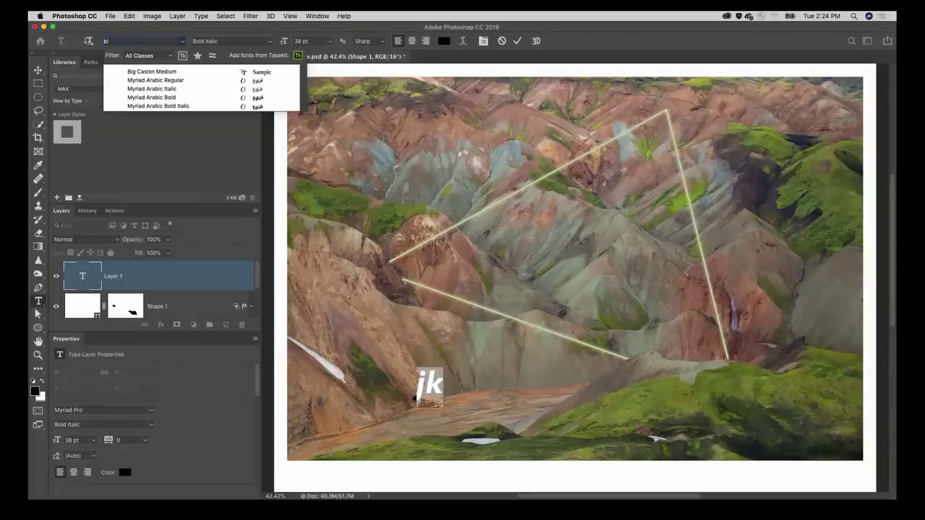
pyautogui.press('Escape')
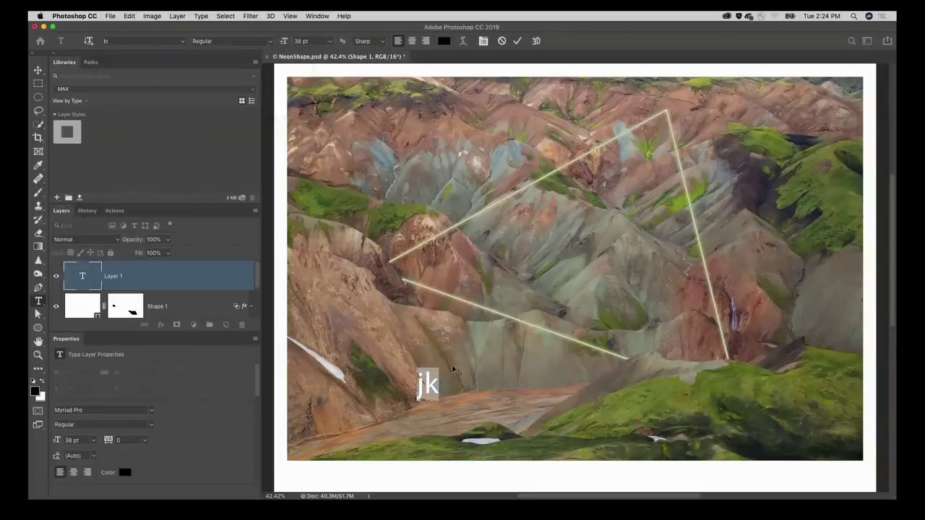
# - Commit the jk text, save its layer as a graphic in the MAX library, and delete the text layer from the document
pyautogui.click(461, 373)
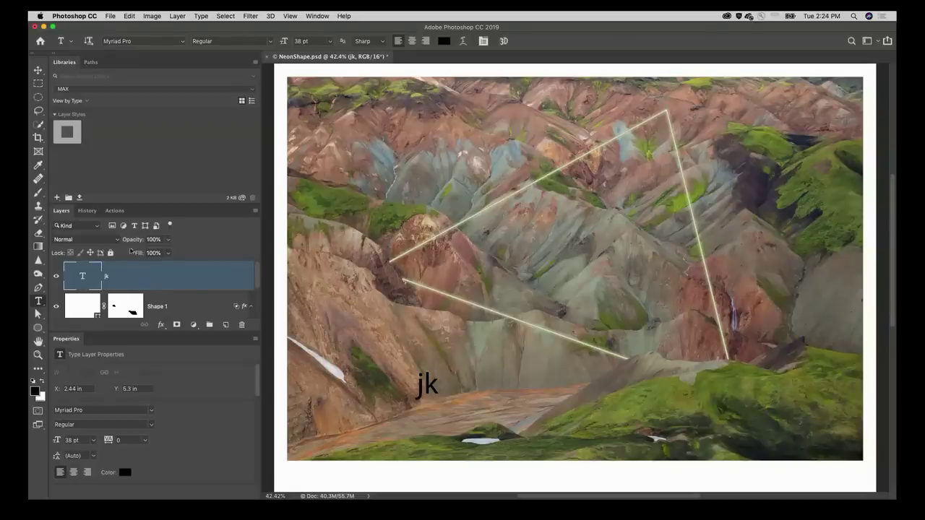
pyautogui.click(56, 199)
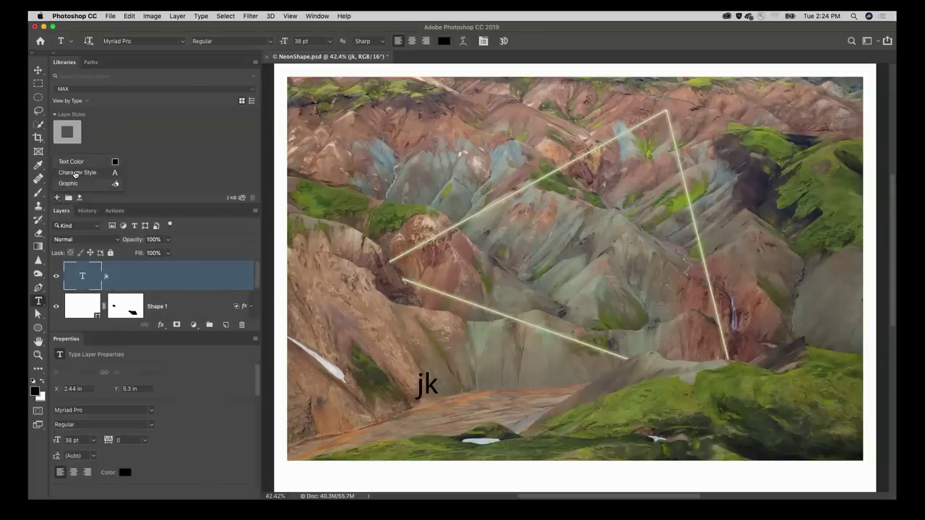
pyautogui.click(153, 182)
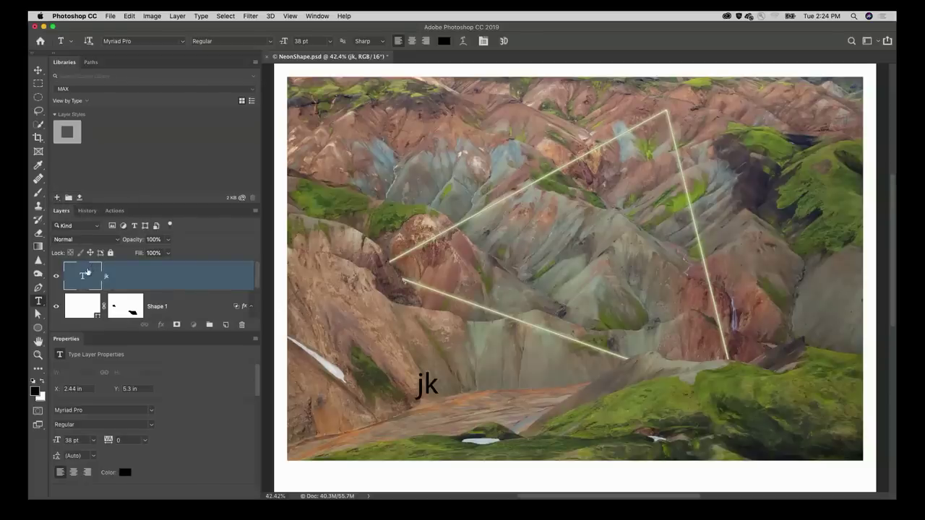
pyautogui.moveTo(89, 272); pyautogui.dragTo(91, 166)
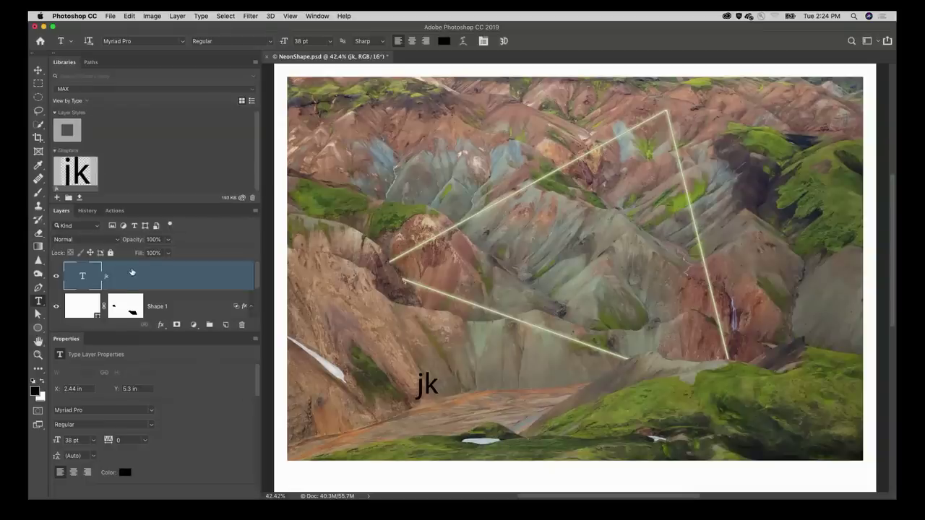
pyautogui.press('Delete')
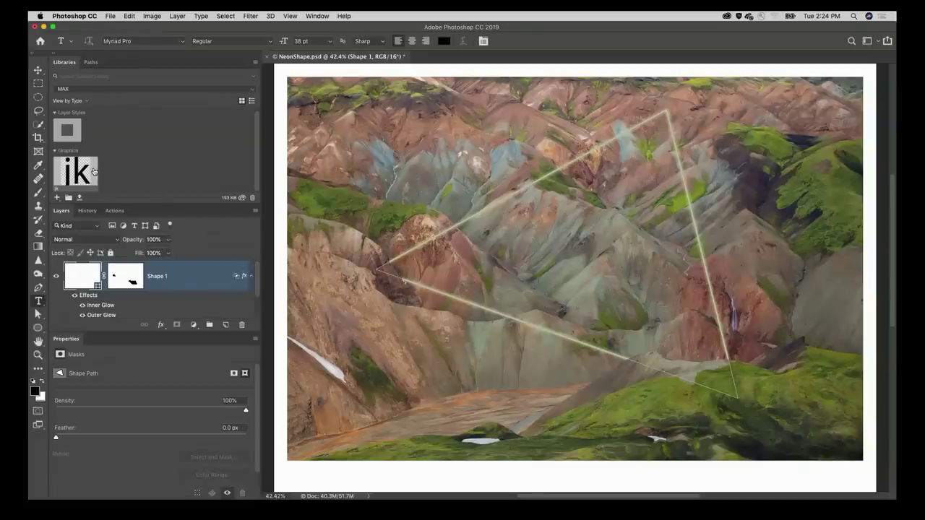
# - Place the jk library graphic on the slope below the triangle, and open the library original to extend its text to the artist's short name
pyautogui.moveTo(87, 173); pyautogui.dragTo(404, 348)
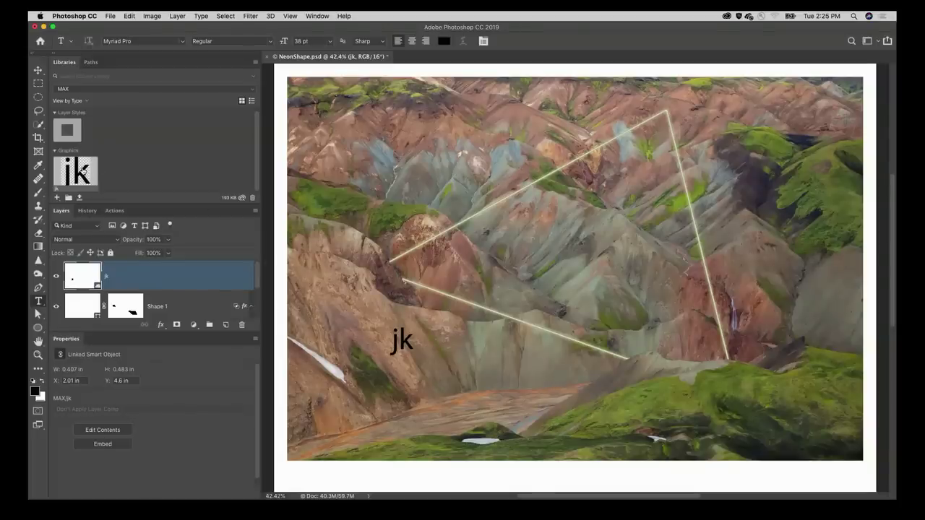
pyautogui.doubleClick(83, 172)
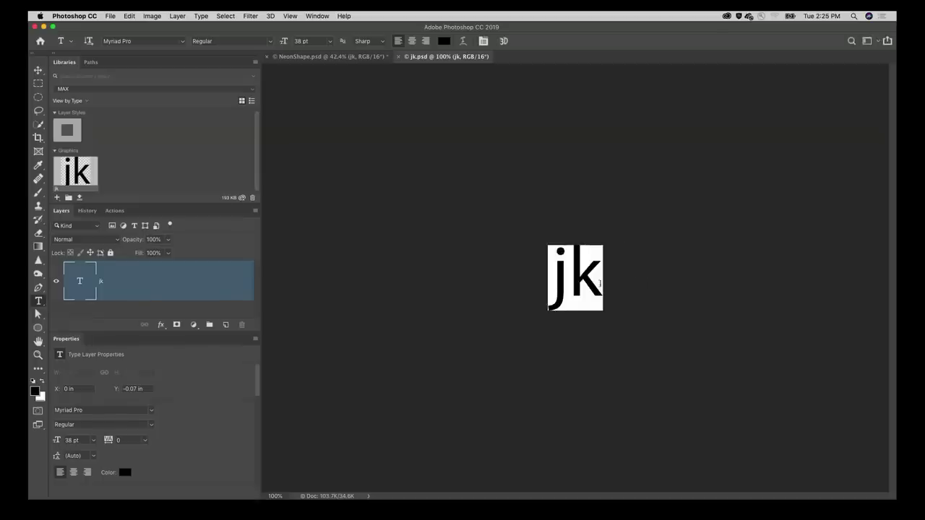
pyautogui.click(599, 284)
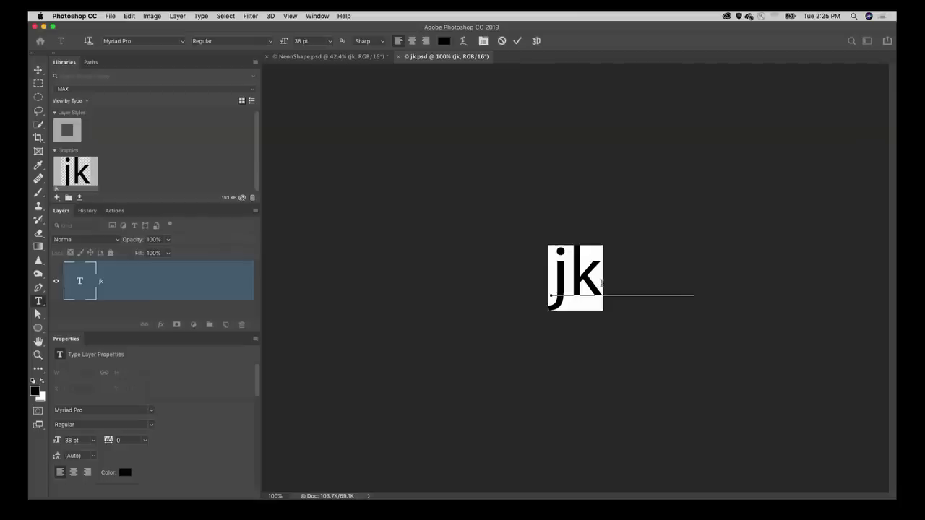
pyautogui.click(386, 275)
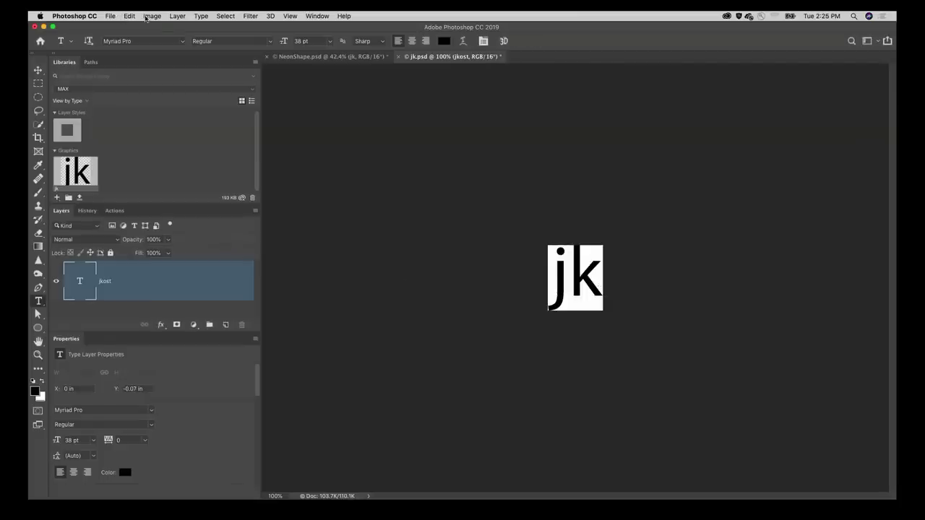
# - Reveal all of the lengthened text on the jk.psd canvas, and save and close the library graphic
pyautogui.click(148, 16)
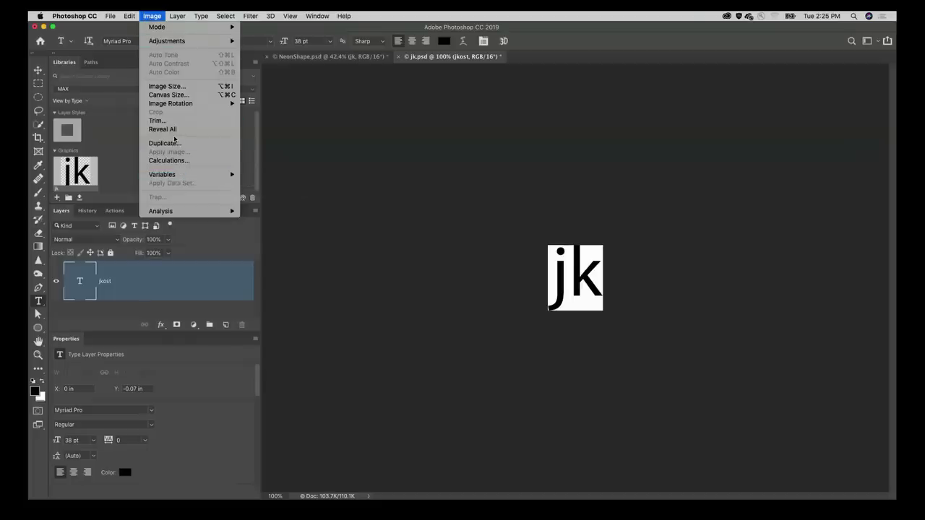
pyautogui.click(175, 129)
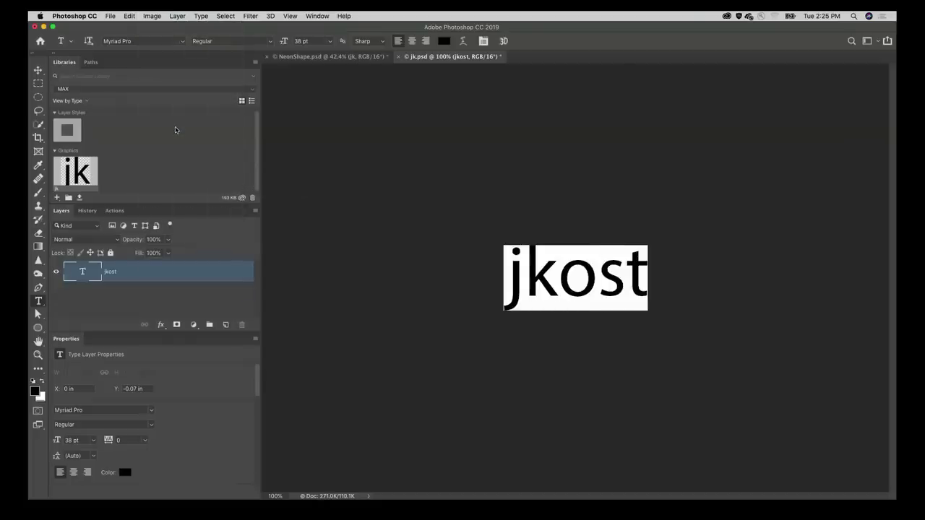
pyautogui.press('super+s')
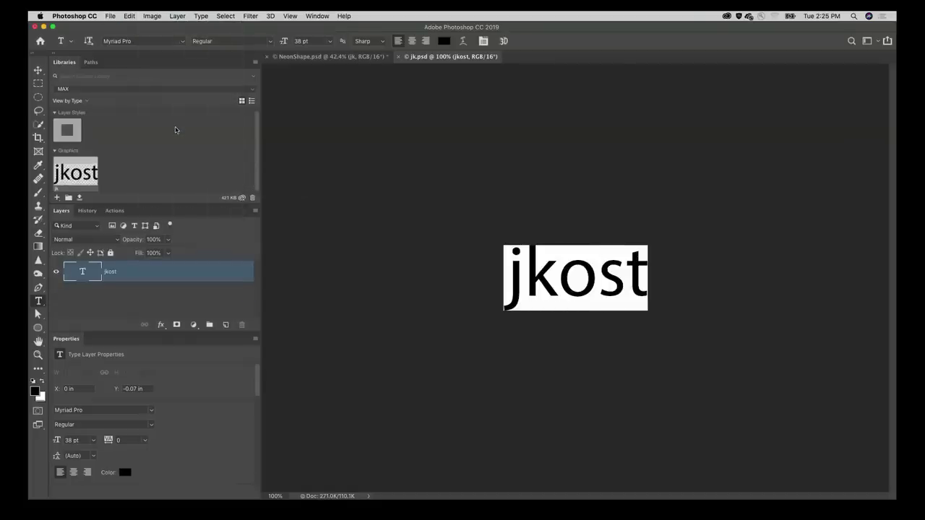
pyautogui.press('super+w')
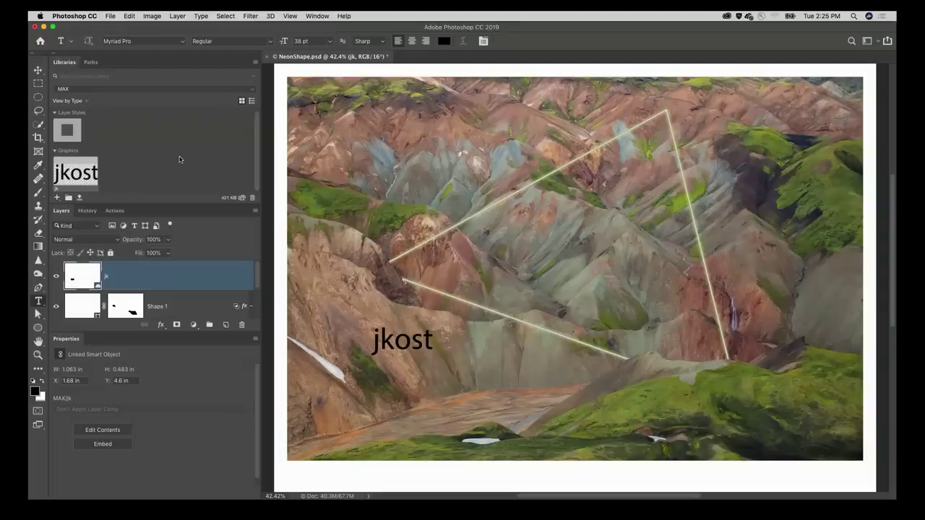
# - Close NeonShape.psd without saving, and switch to Lightroom to open GuideLiveShapeSO_16046.psd in Photoshop
pyautogui.press('super+w')
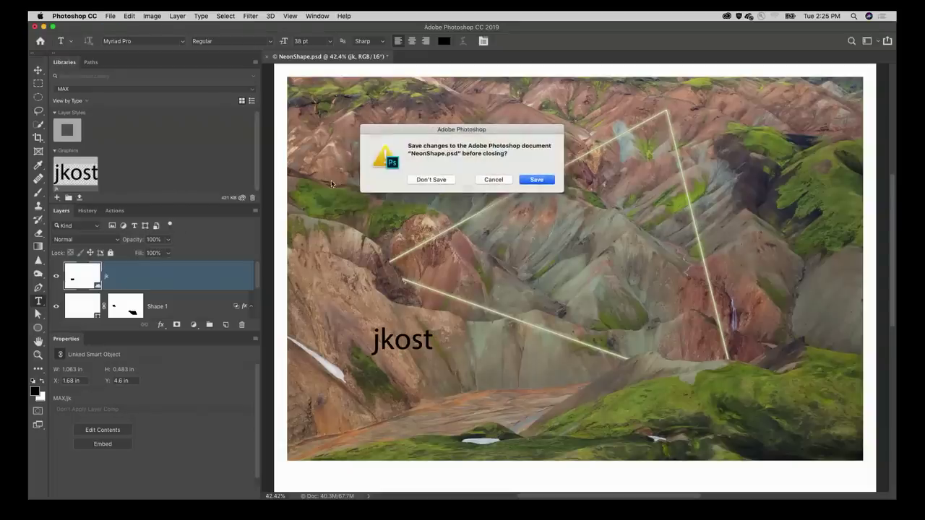
pyautogui.click(430, 179)
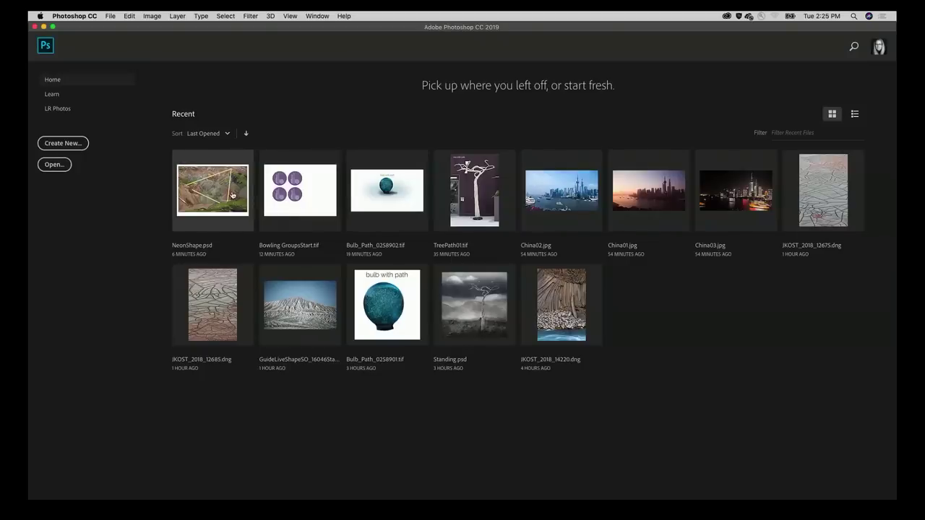
pyautogui.press('super+Tab')
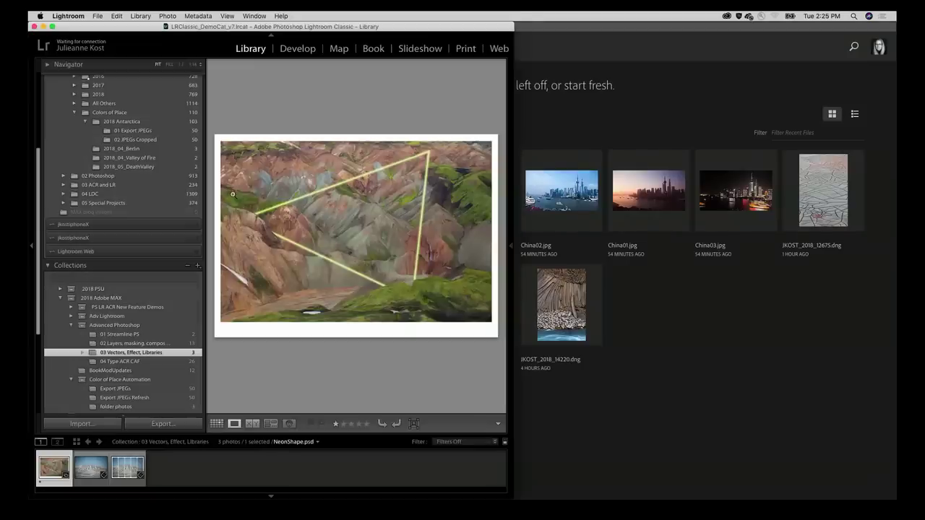
pyautogui.click(96, 466)
pyautogui.click(134, 469)
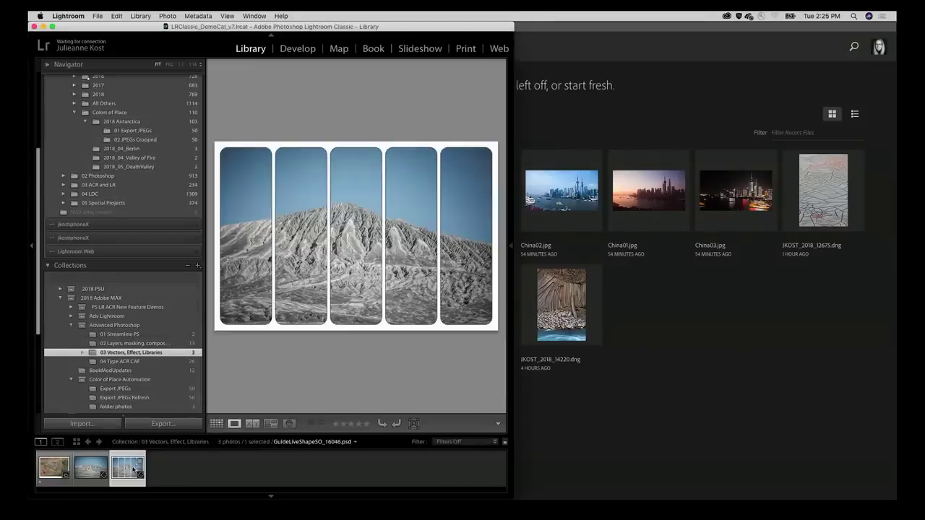
pyautogui.press('super+e')
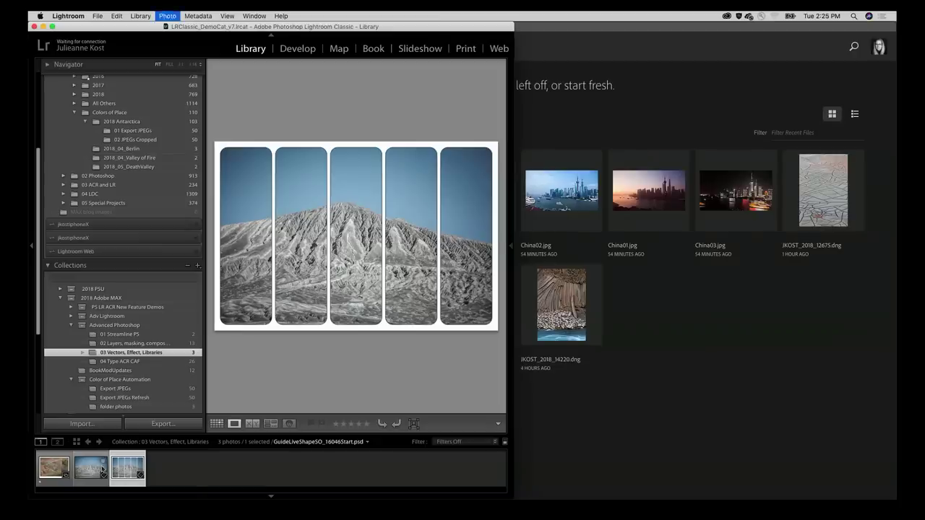
pyautogui.press('Return')
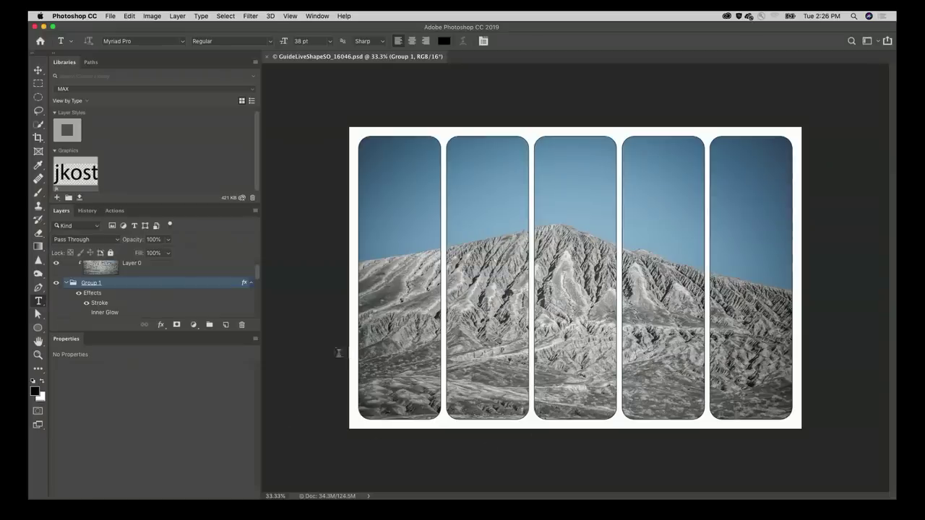
# - Select all five Rounded Rectangle 12 layers in Group 1 and examine the Move tool's align, distribute and distribute spacing options
pyautogui.moveTo(122, 335); pyautogui.dragTo(137, 426)
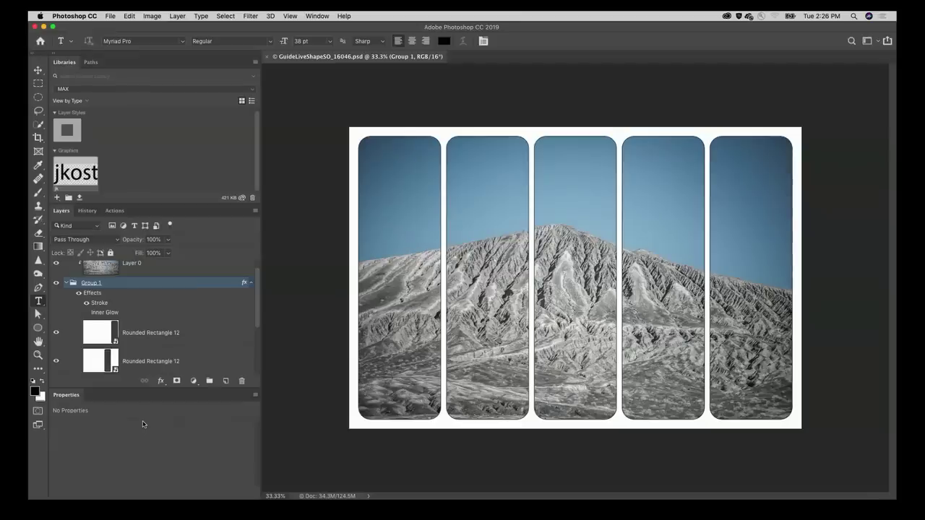
pyautogui.press('v')
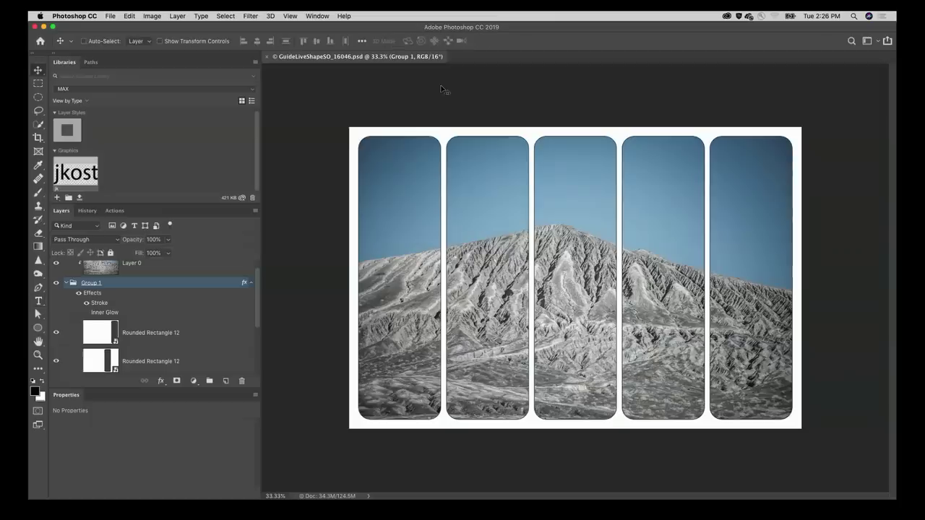
pyautogui.click(157, 339)
pyautogui.scroll(-2, 159, 344)
pyautogui.keyDown('shift'); pyautogui.click(145, 329); pyautogui.keyUp('shift')
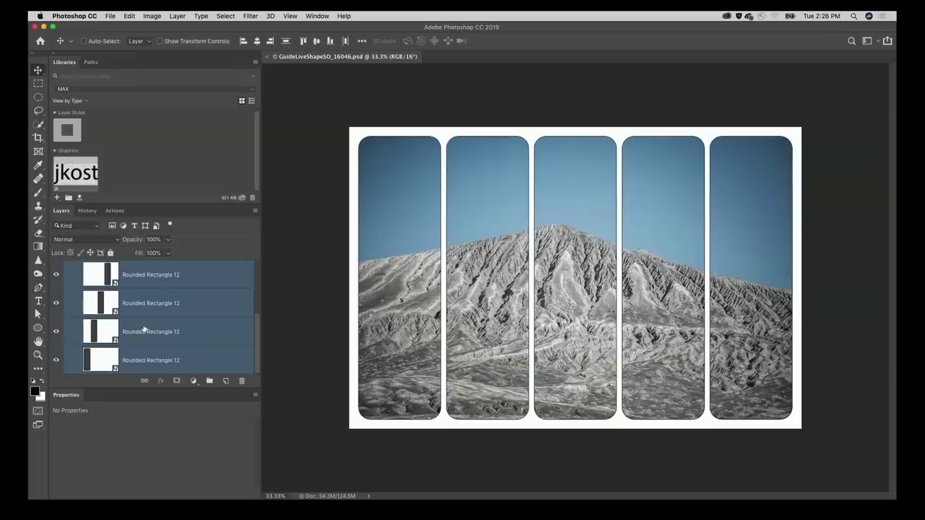
pyautogui.click(362, 42)
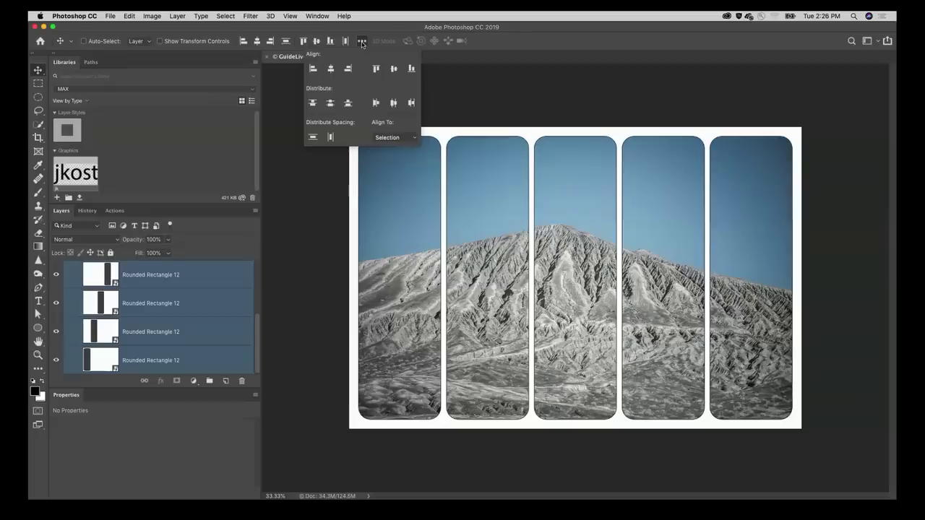
pyautogui.click(394, 105)
pyautogui.click(313, 137)
pyautogui.click(547, 49)
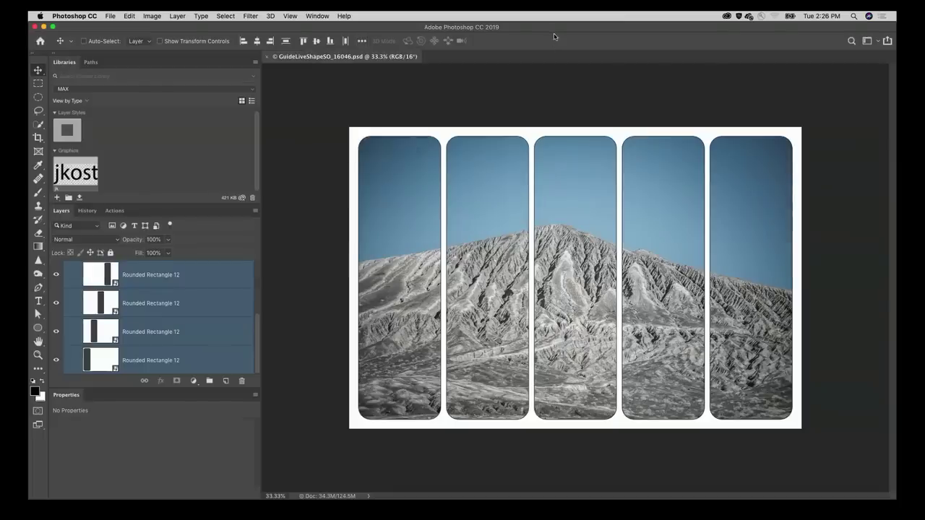
# - Collapse the Libraries panel to show the full layer stack, and turn on the Inner Glow effect of Group 1
pyautogui.doubleClick(65, 64)
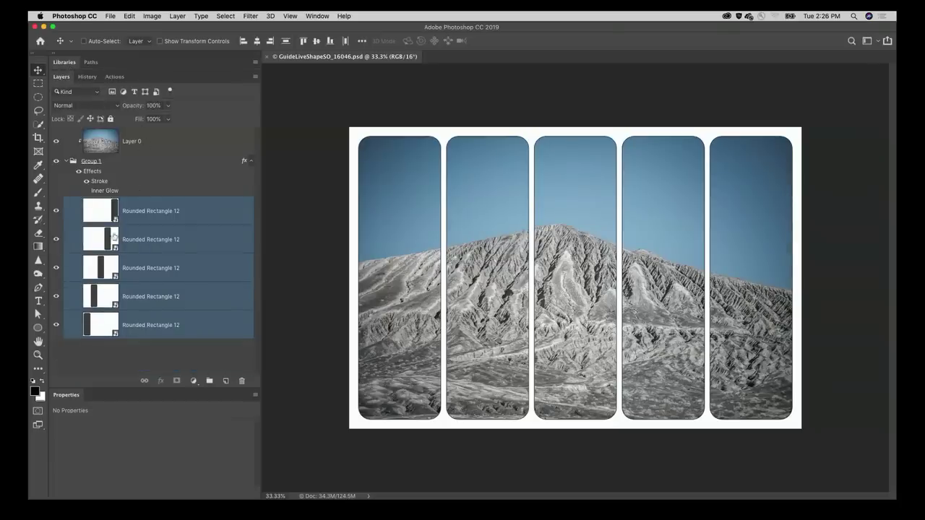
pyautogui.click(137, 217)
pyautogui.click(102, 144)
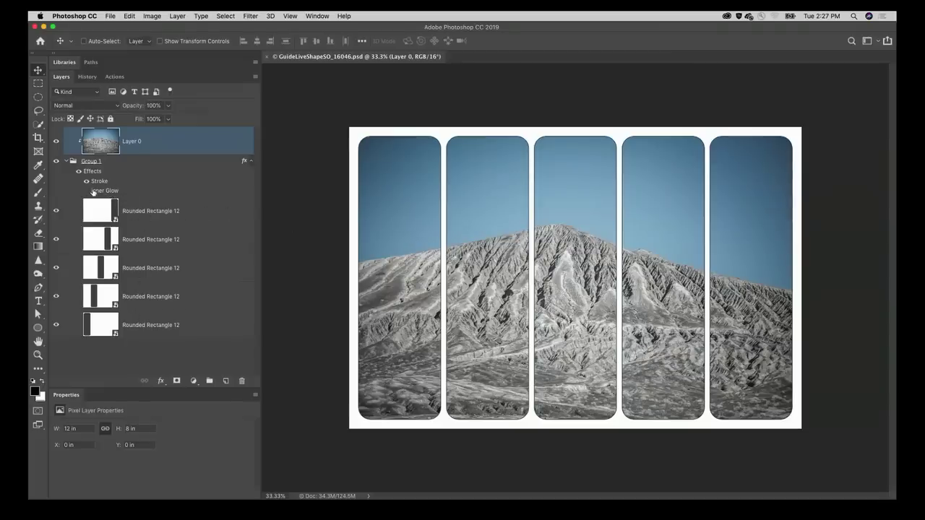
pyautogui.click(155, 217)
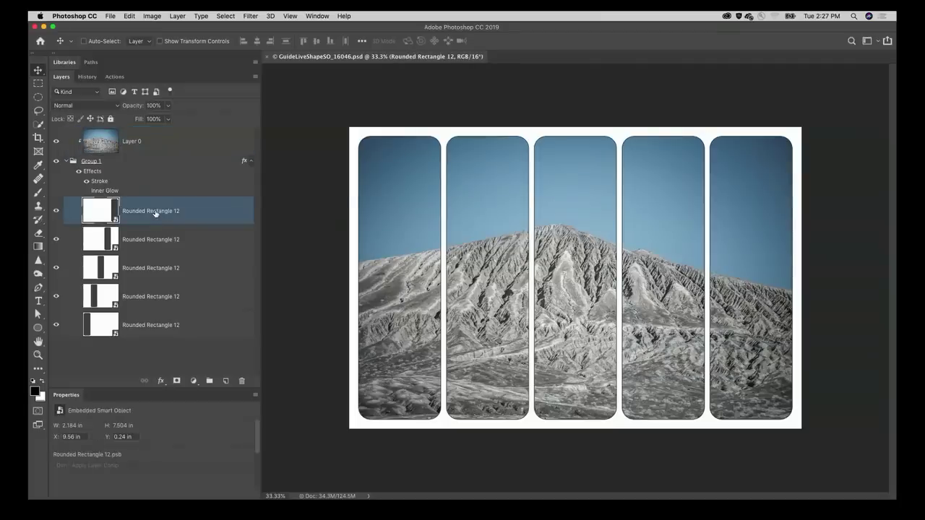
pyautogui.click(86, 191)
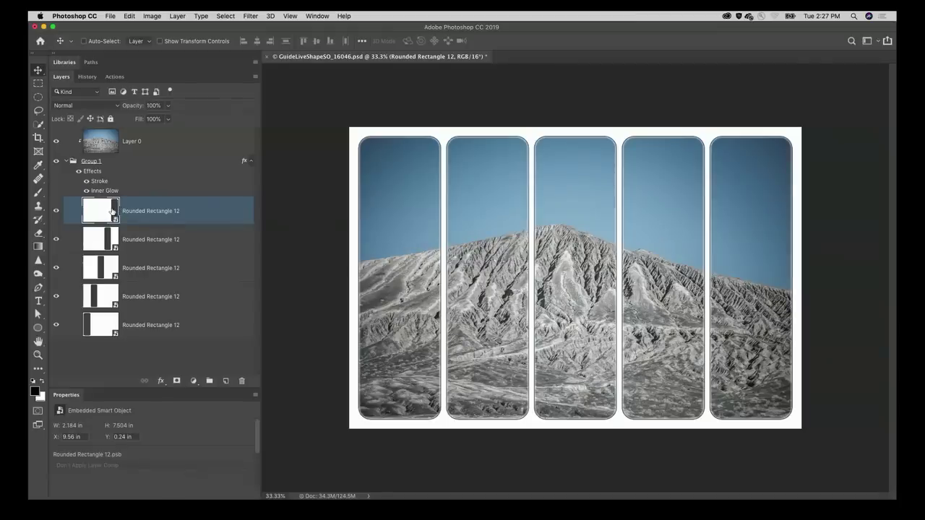
# - Open the contents of the uppermost Rounded Rectangle 12 smart object, unlink the corner radii and set the top-left one to 1 px
pyautogui.doubleClick(110, 211)
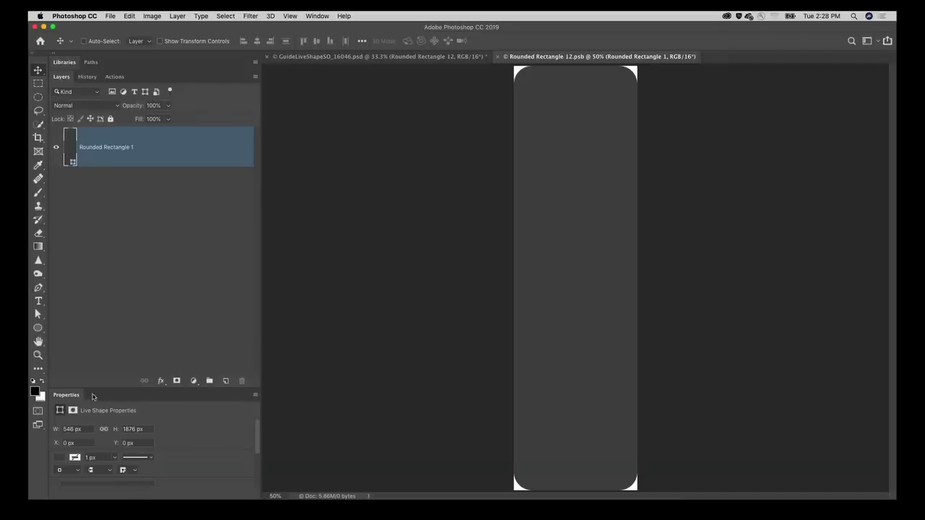
pyautogui.moveTo(93, 389); pyautogui.dragTo(106, 257)
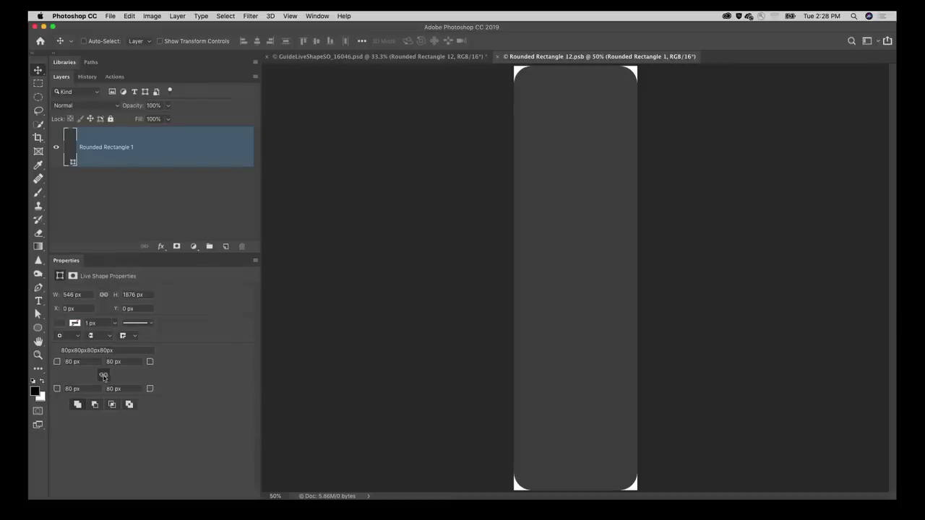
pyautogui.moveTo(84, 362); pyautogui.dragTo(61, 363)
pyautogui.write('1')
pyautogui.press('Tab')
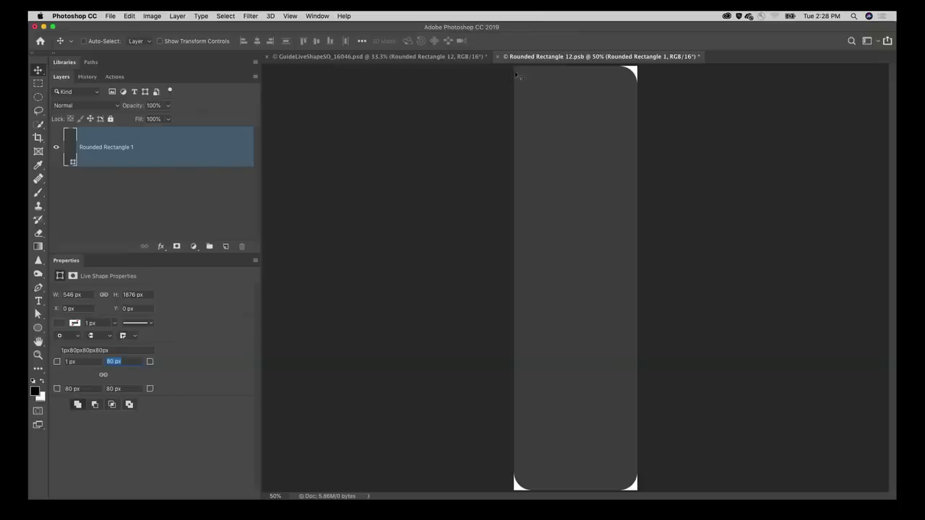
# - Tile the two documents side by side, and save and close Rounded Rectangle 12.psb to update every panel
pyautogui.hotkey('ctrl', 'alt', 'shift', '2')
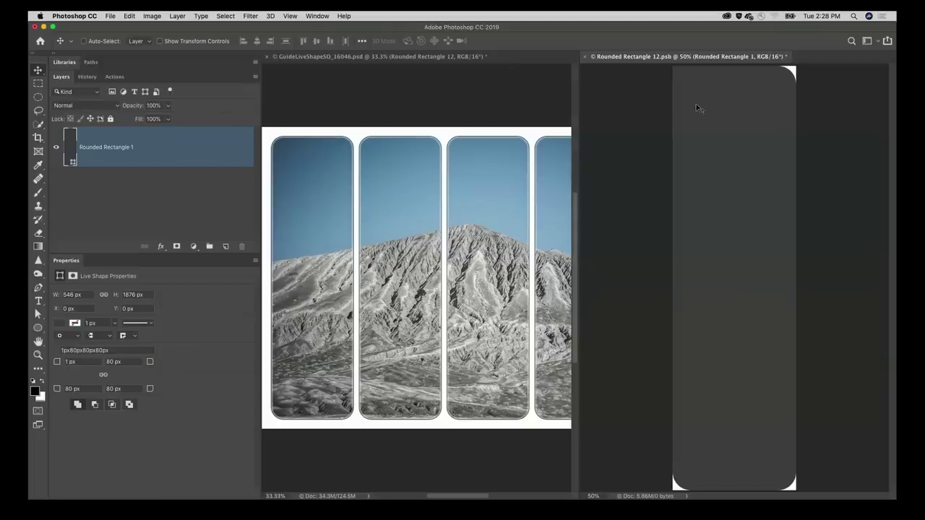
pyautogui.press('super+s')
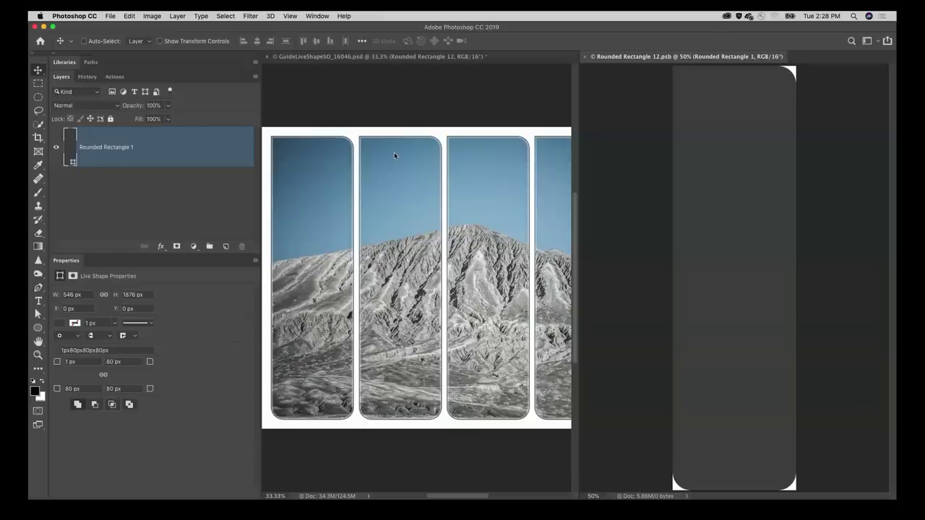
pyautogui.press('super+w')
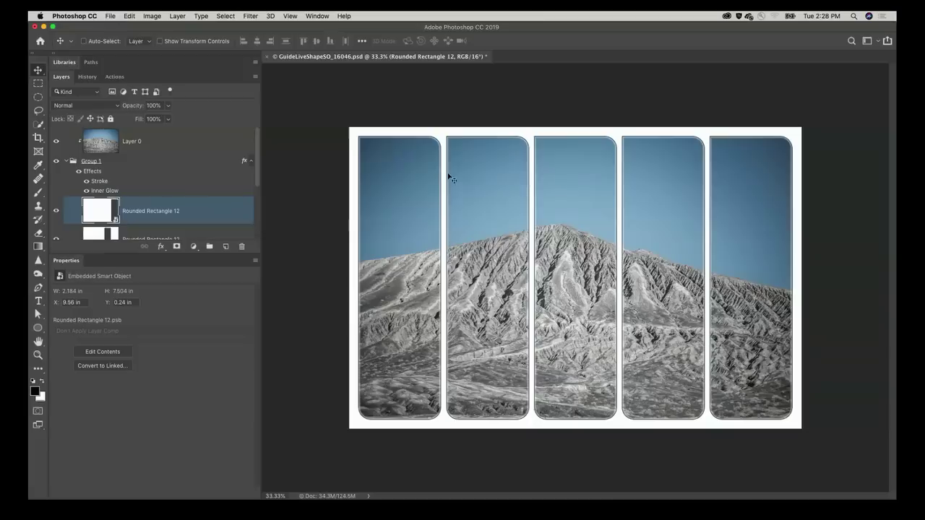
# - Switch to Lightroom, show the 04 Type ACR CAF collection, compare the two versions of the waterfall photo and browse the other images
pyautogui.press('super+Tab')
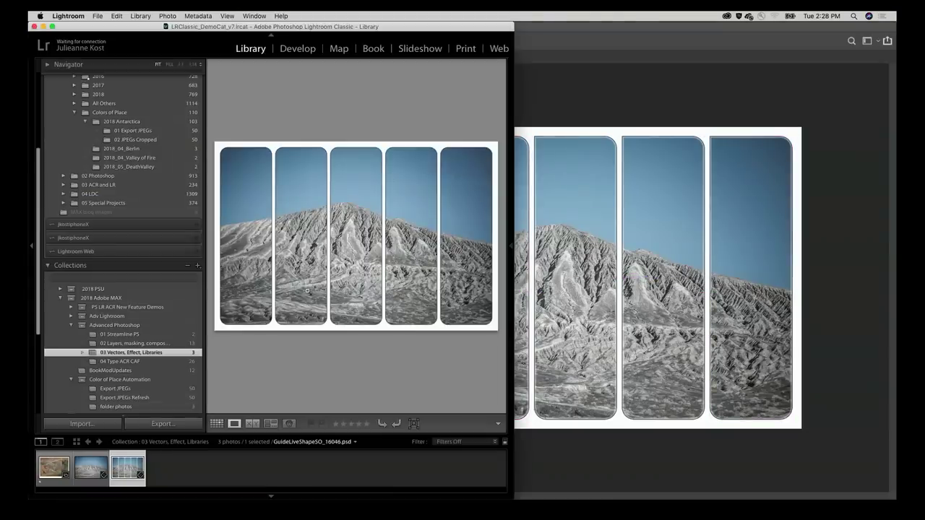
pyautogui.click(154, 363)
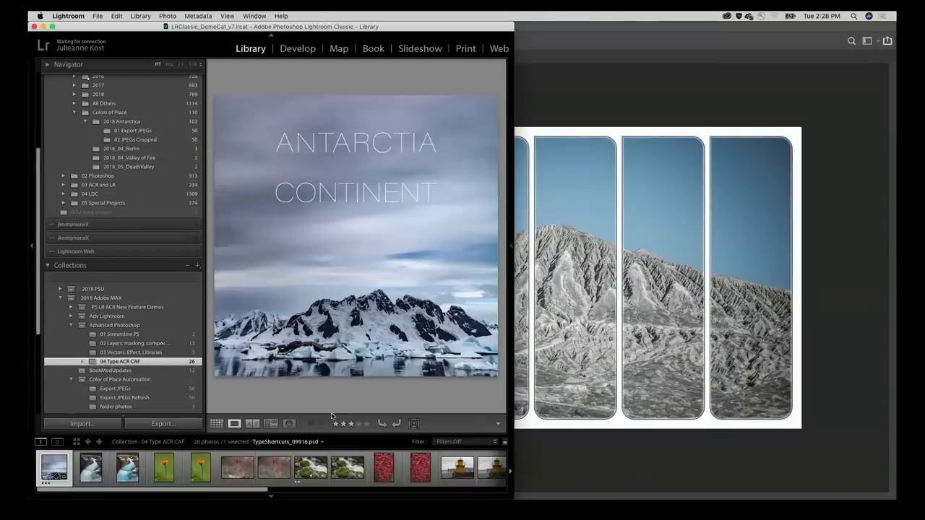
pyautogui.scroll(-3, 186, 468)
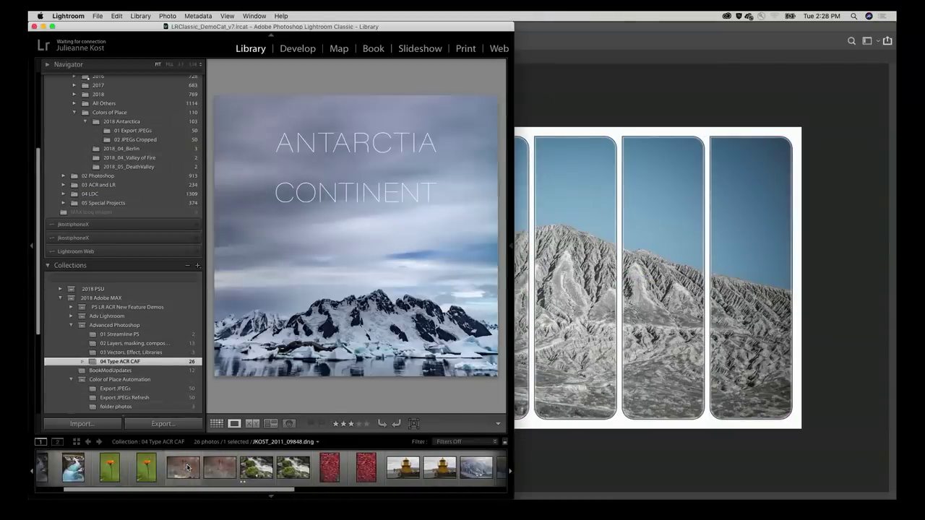
pyautogui.click(68, 470)
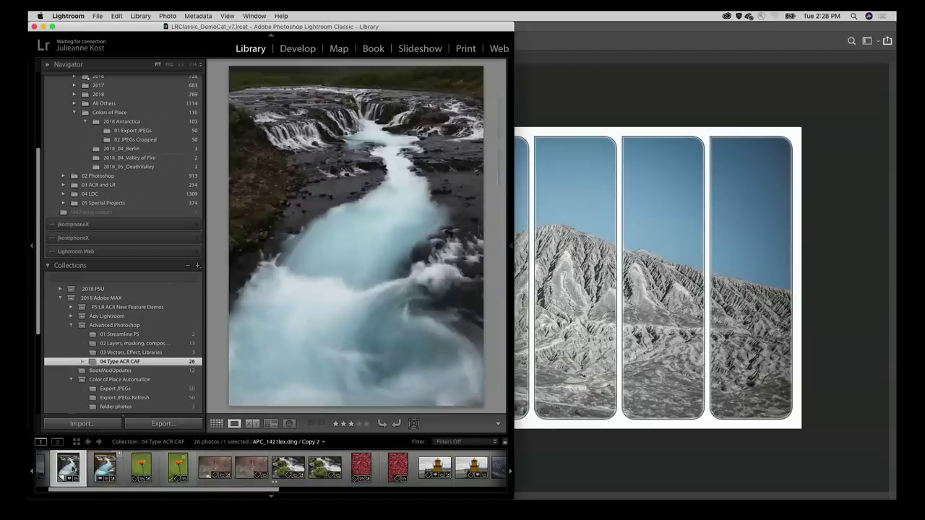
pyautogui.press('Right')
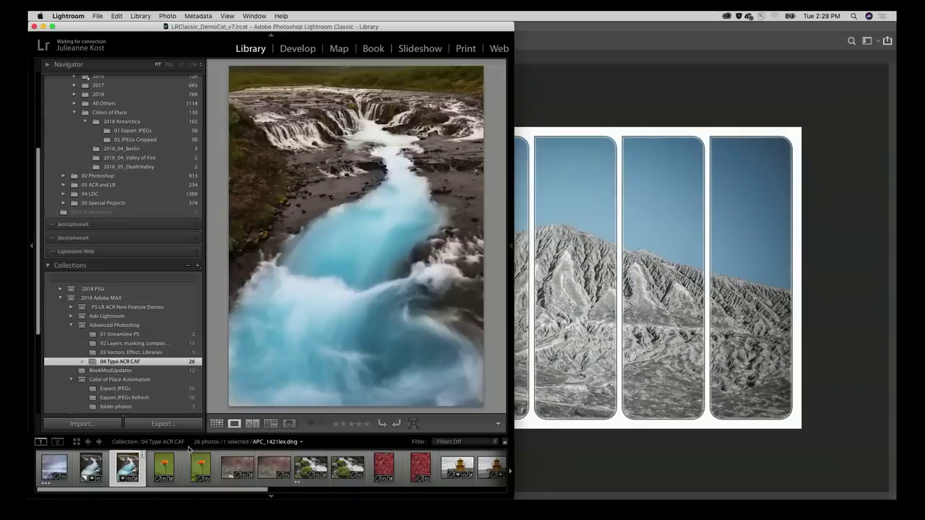
pyautogui.press('Left')
pyautogui.press('Right')
pyautogui.press('Left')
pyautogui.press('Right')
pyautogui.scroll(-3, 294, 471)
pyautogui.scroll(-5, 293, 470)
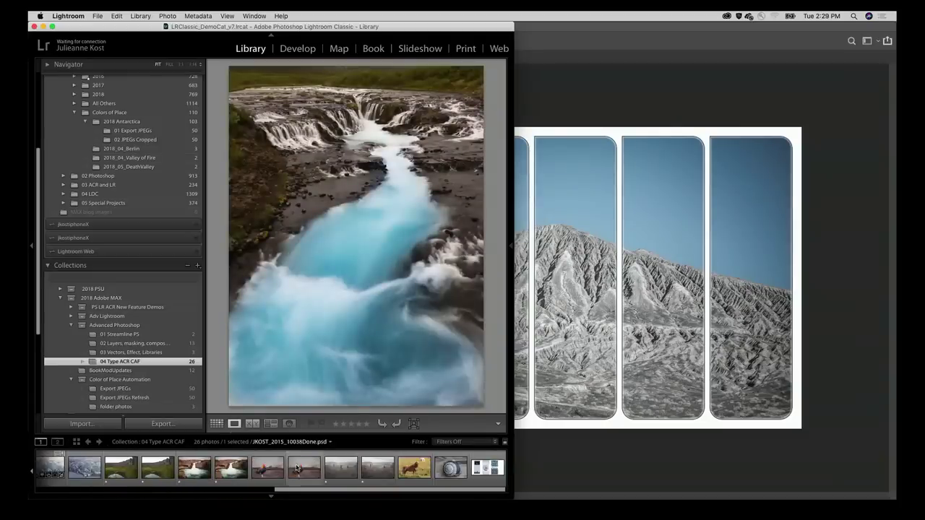
# - Select the snail shell photo JKOST_2011_10828-Edit.tif and open it in Photoshop with the Edit Original option
pyautogui.click(451, 468)
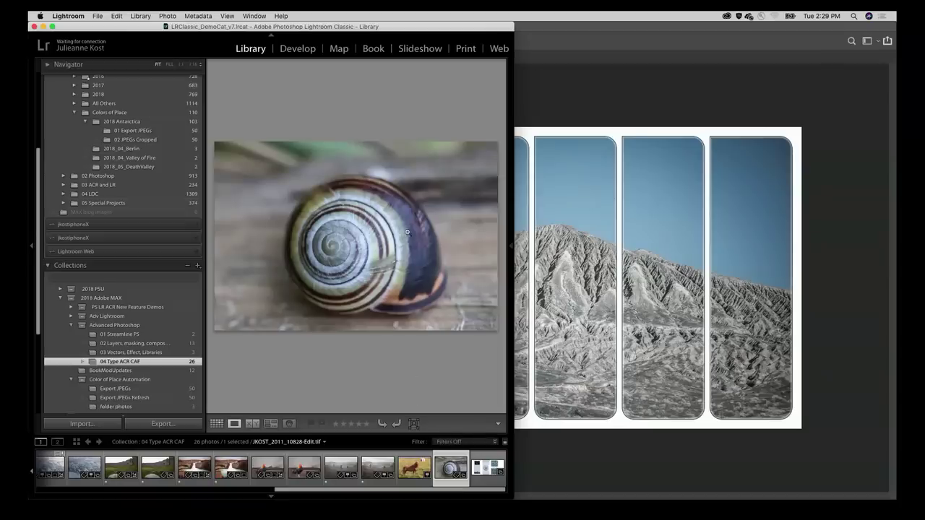
pyautogui.press('super+e')
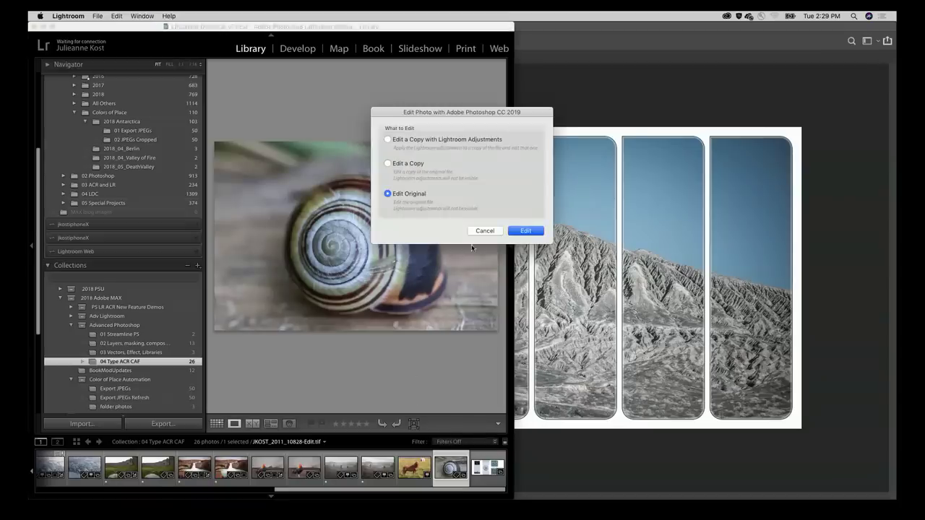
pyautogui.click(525, 231)
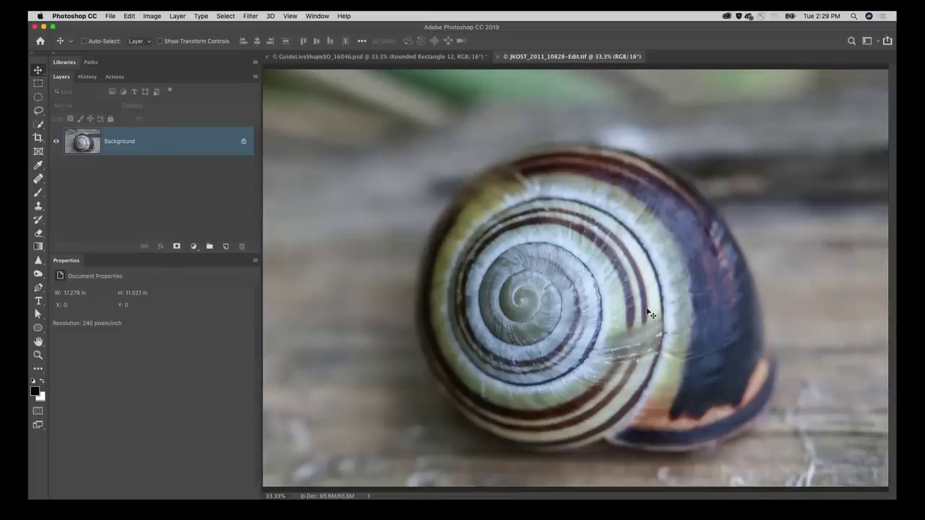
# - Lasso the damaged patch where the shell's stripes break off and start Content-Aware Fill on it
pyautogui.press('l')
pyautogui.moveTo(661, 307)
pyautogui.mouseDown()
pyautogui.moveTo(608, 329)
pyautogui.moveTo(592, 367)
pyautogui.moveTo(655, 372)
pyautogui.moveTo(669, 320)
pyautogui.moveTo(662, 307)
pyautogui.mouseUp()
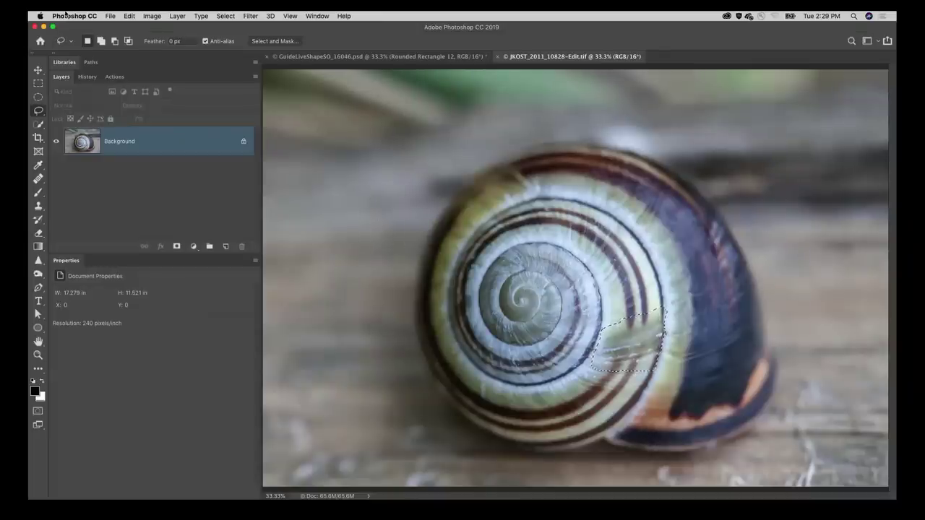
pyautogui.click(130, 16)
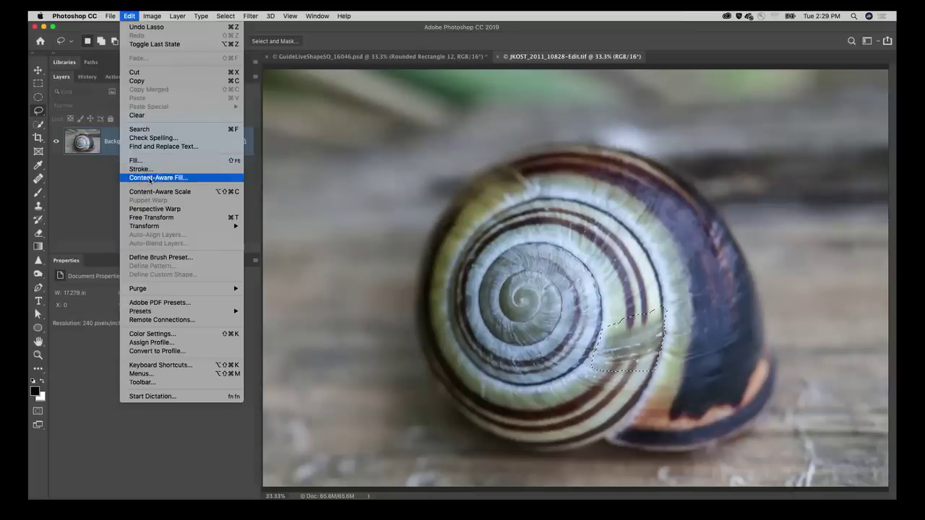
pyautogui.click(152, 178)
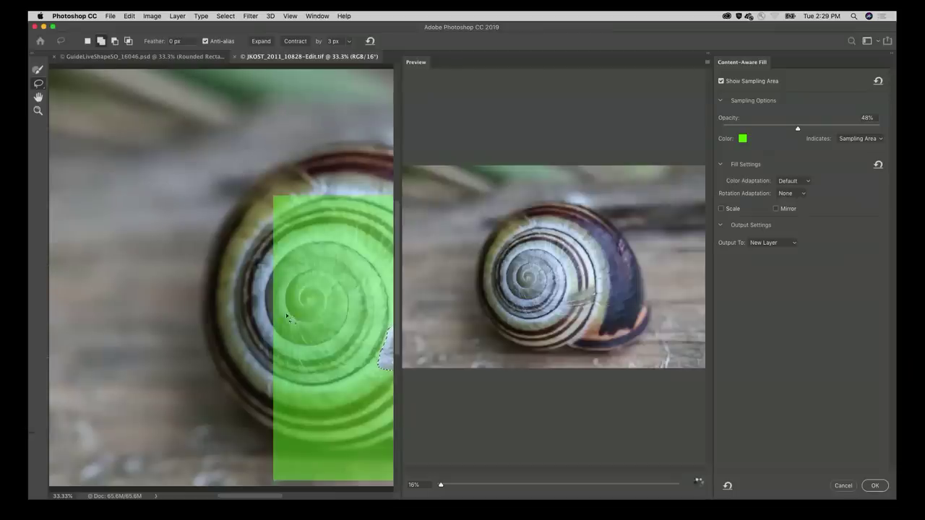
# - Set the fill's Rotation Adaptation to Full, enable Scale and apply the Content-Aware Fill to the shell patch
pyautogui.moveTo(310, 324); pyautogui.dragTo(139, 256)
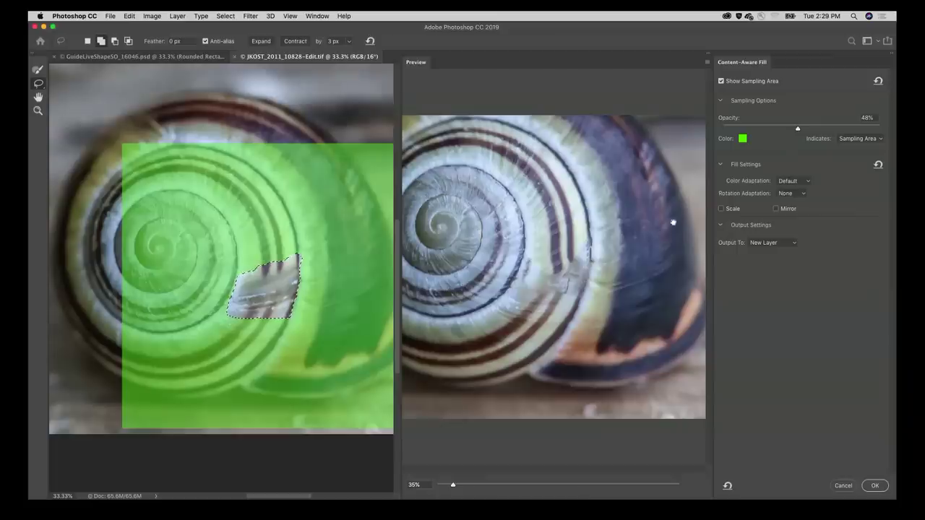
pyautogui.click(803, 193)
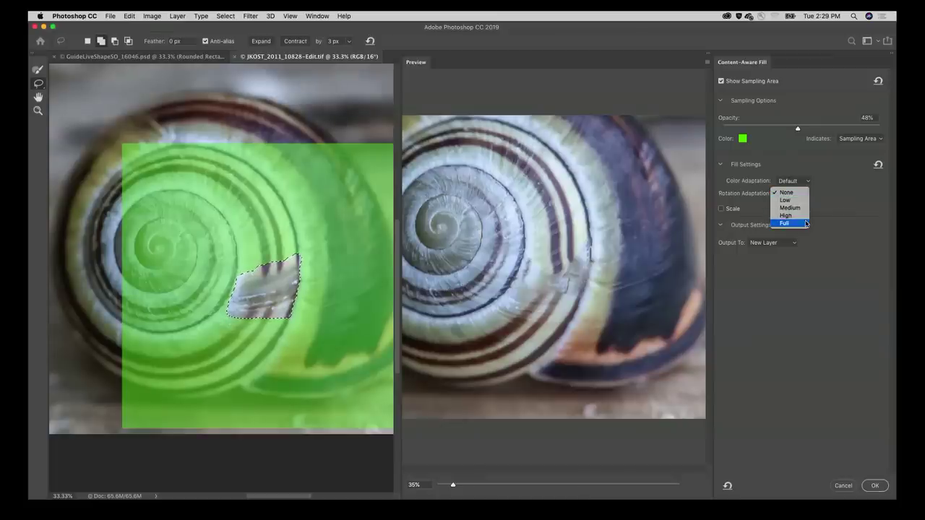
pyautogui.click(805, 225)
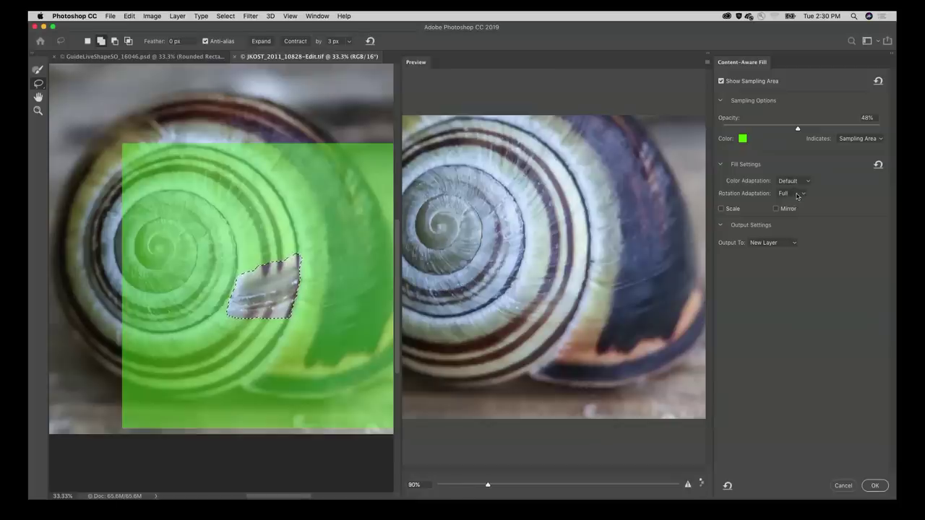
pyautogui.click(721, 208)
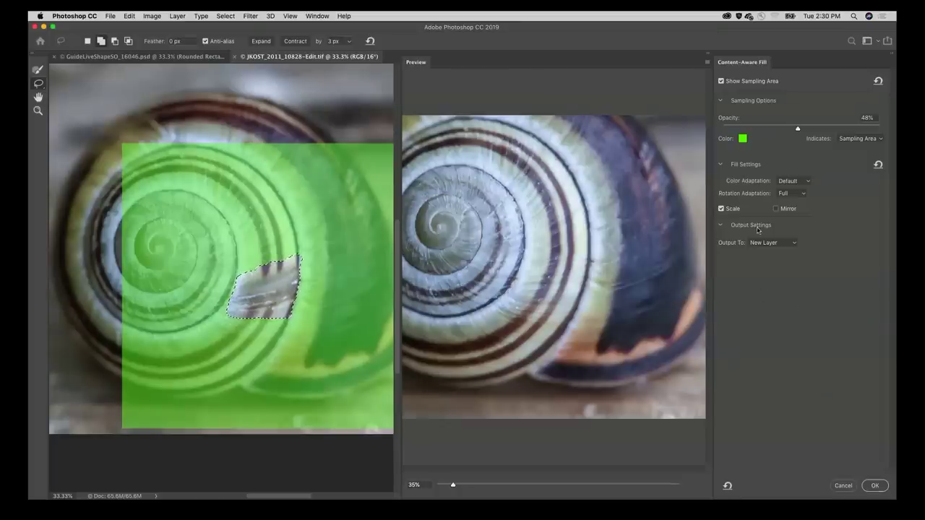
pyautogui.click(874, 486)
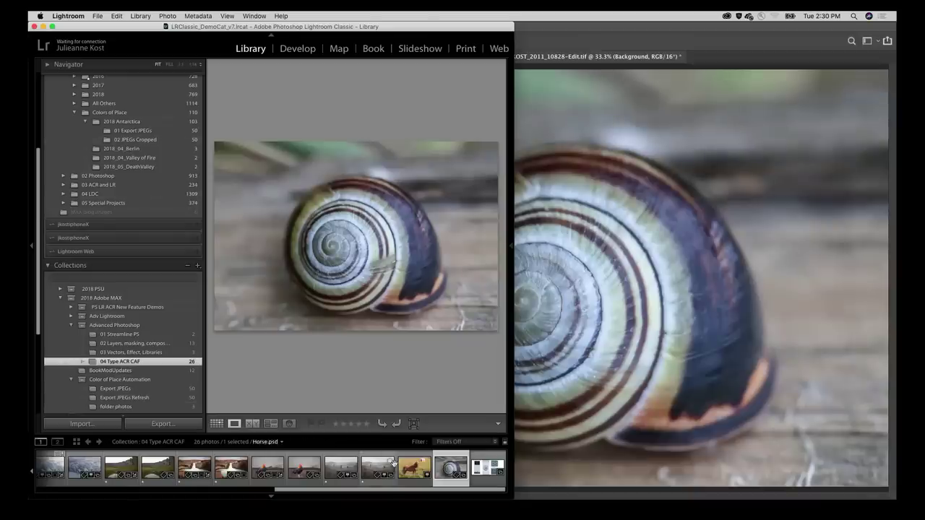
# - Switch to Lightroom, browse the 04 Type ACR CAF collection and compare the original and retouched versions of the rooster photo in Loupe view
pyautogui.click(379, 468)
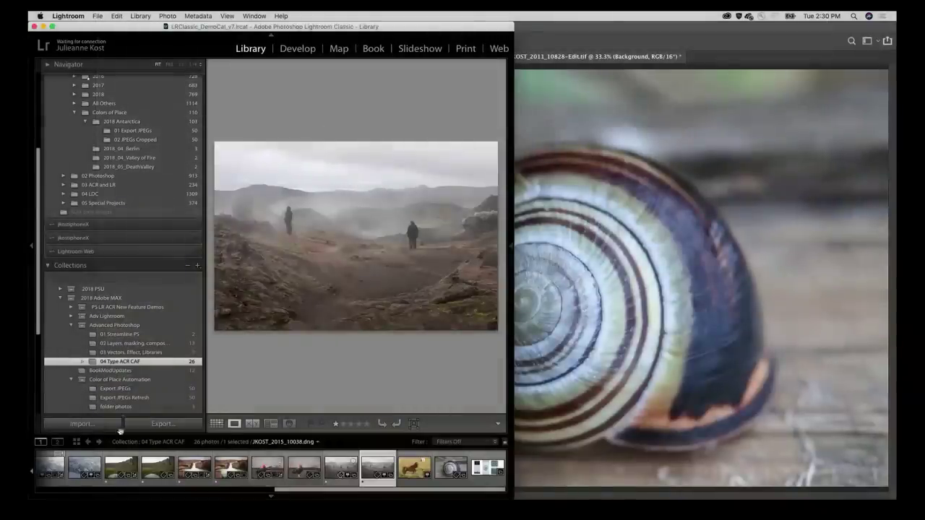
pyautogui.scroll(-2, 89, 462)
pyautogui.scroll(1, 89, 463)
pyautogui.click(142, 470)
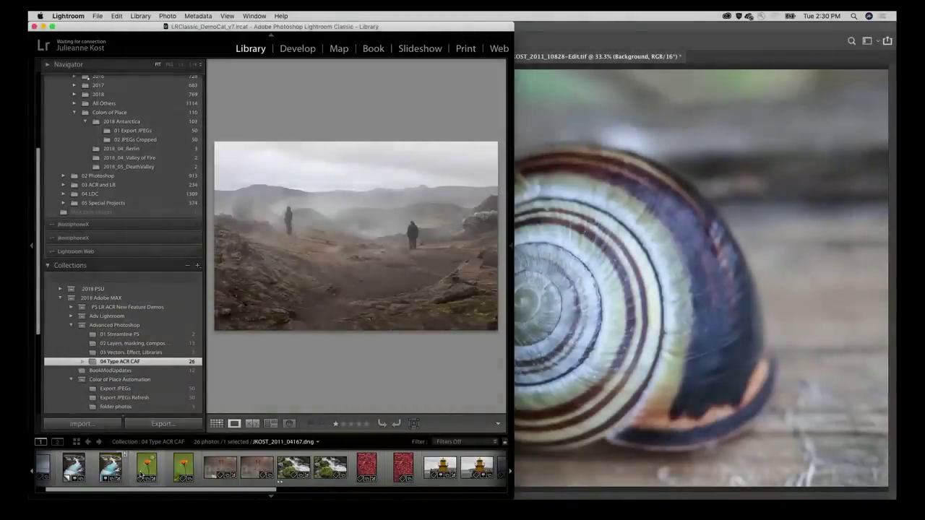
pyautogui.click(253, 15)
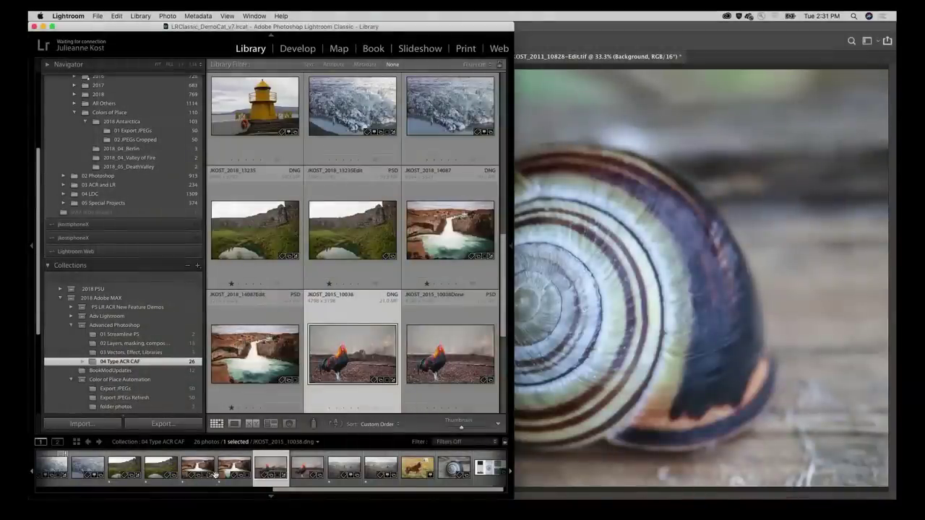
pyautogui.press('e')
pyautogui.press('Right')
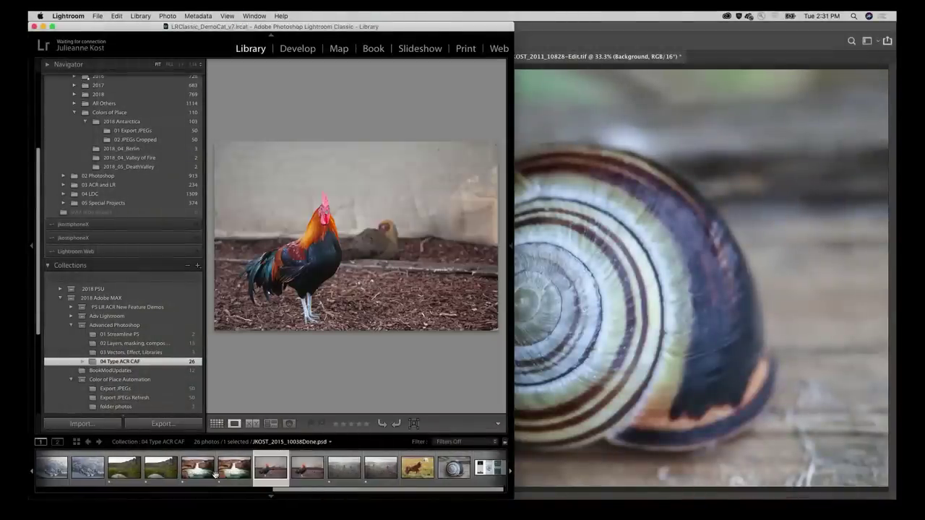
pyautogui.press('Left')
pyautogui.press('Right')
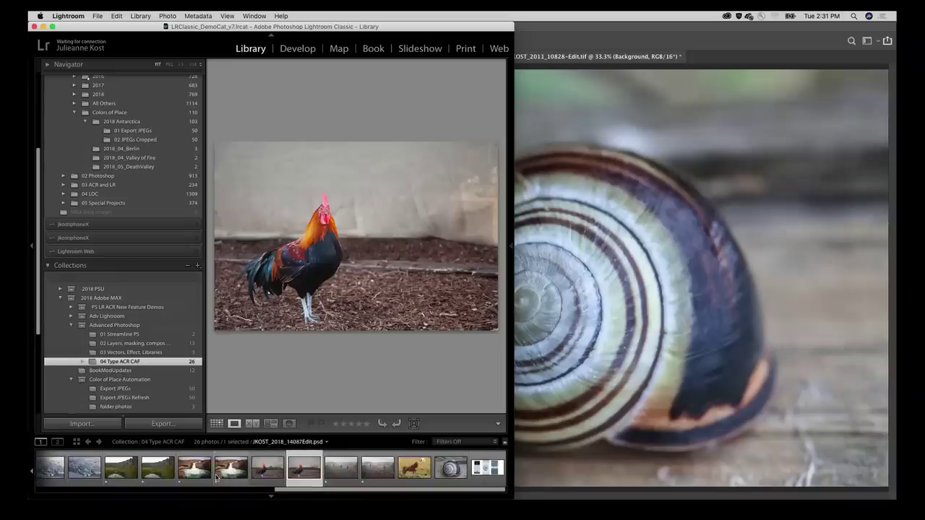
pyautogui.press('Left')
pyautogui.press('Right')
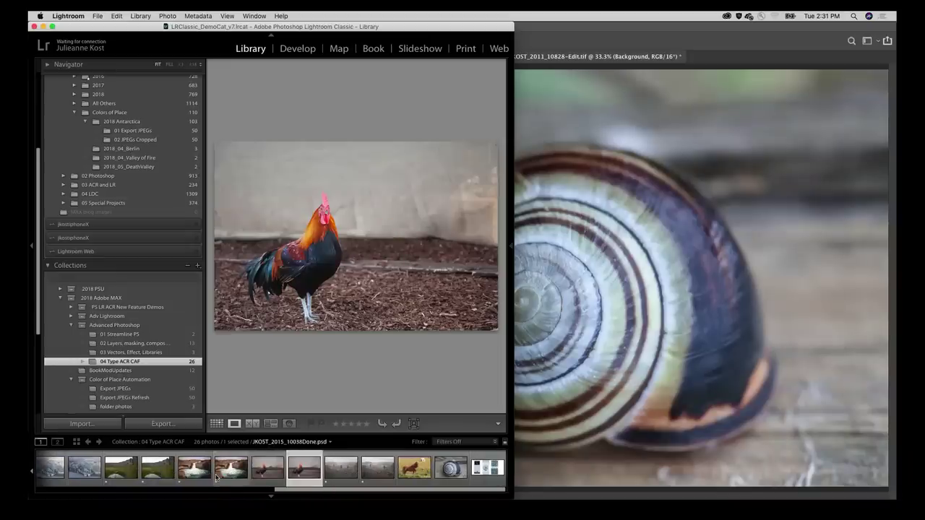